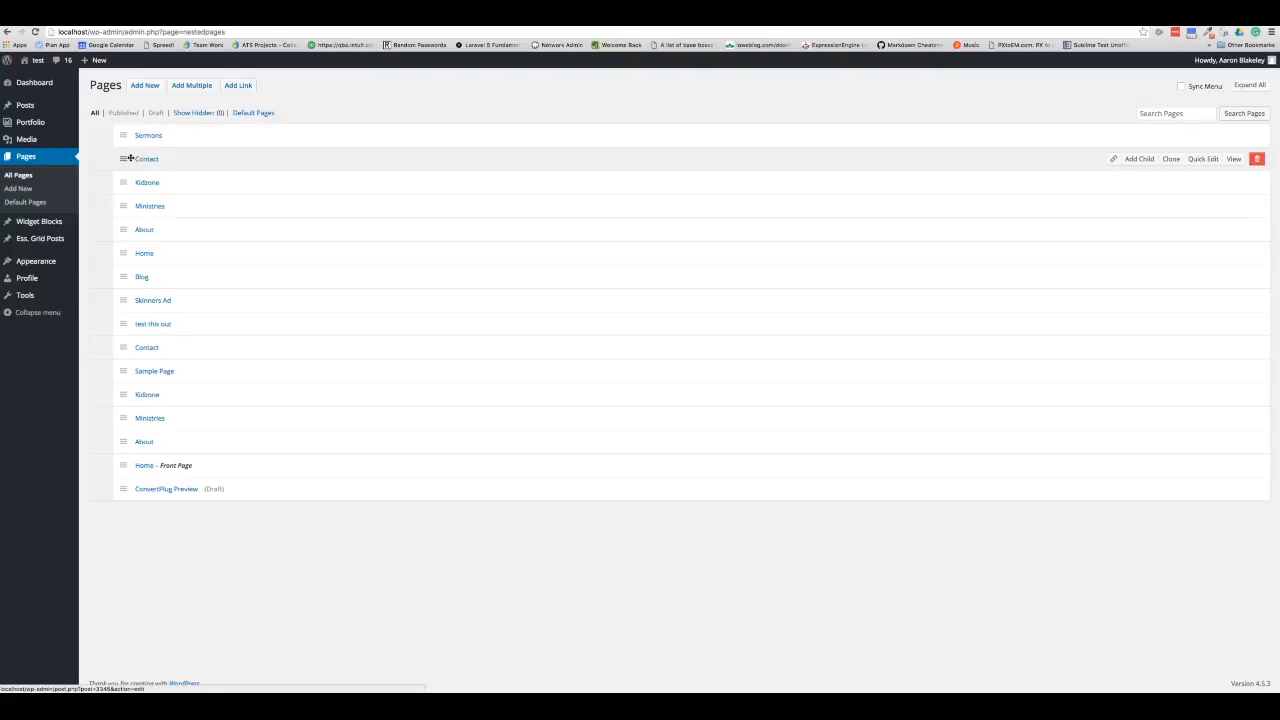
Step: Nest the Contact page directly below Sermons as its child, and view the Sermons page in a new tab
left_click_drag(120, 157, 171, 157)
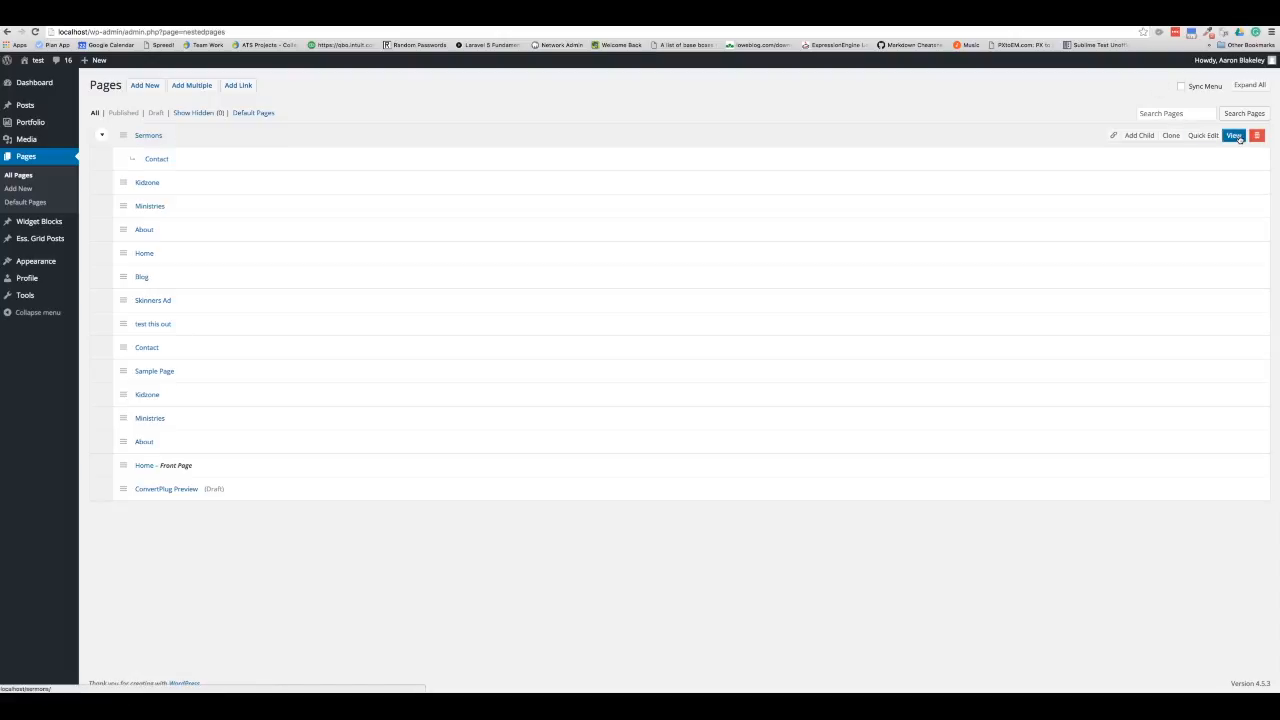
right_click(1239, 138)
left_click(1206, 140)
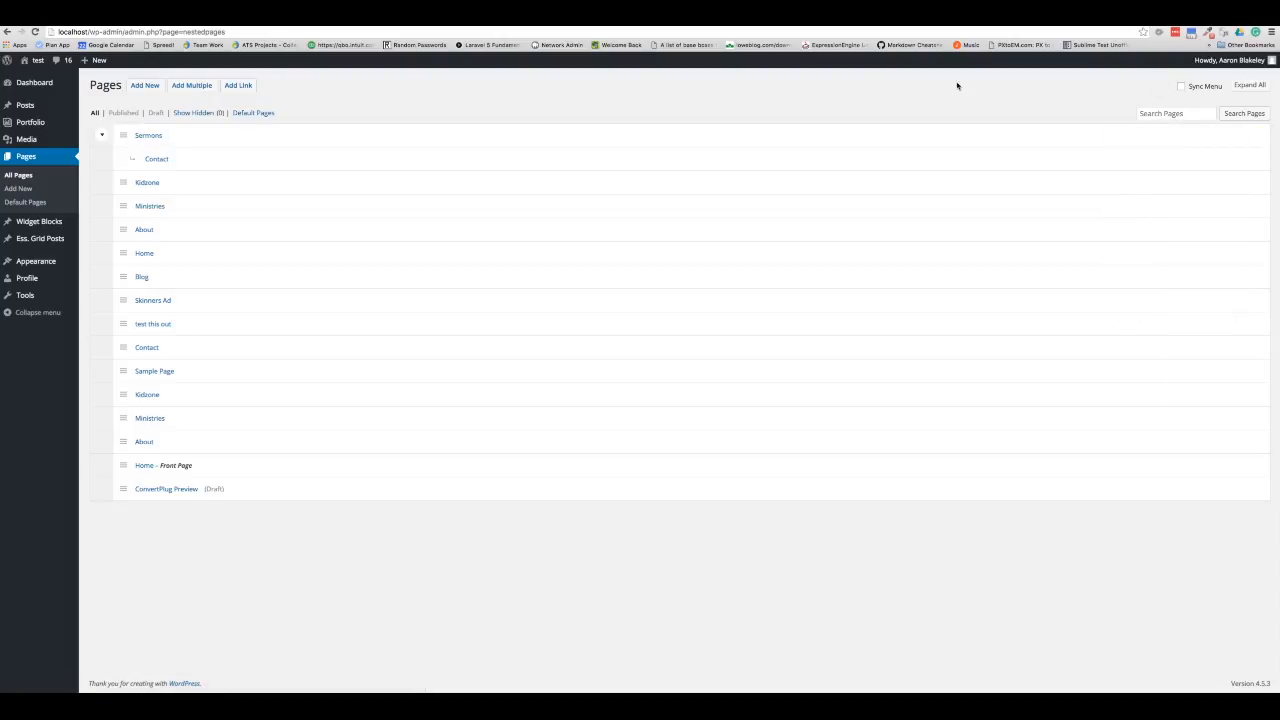
left_click(420, 16)
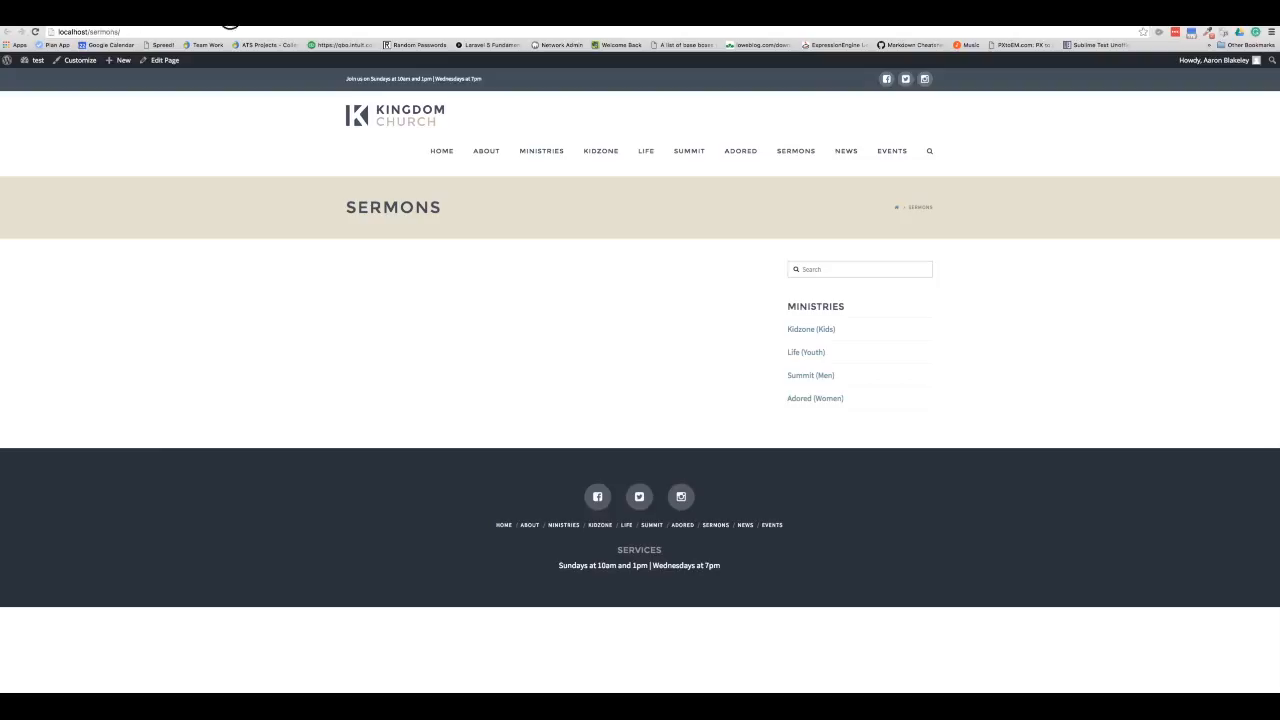
left_click(230, 18)
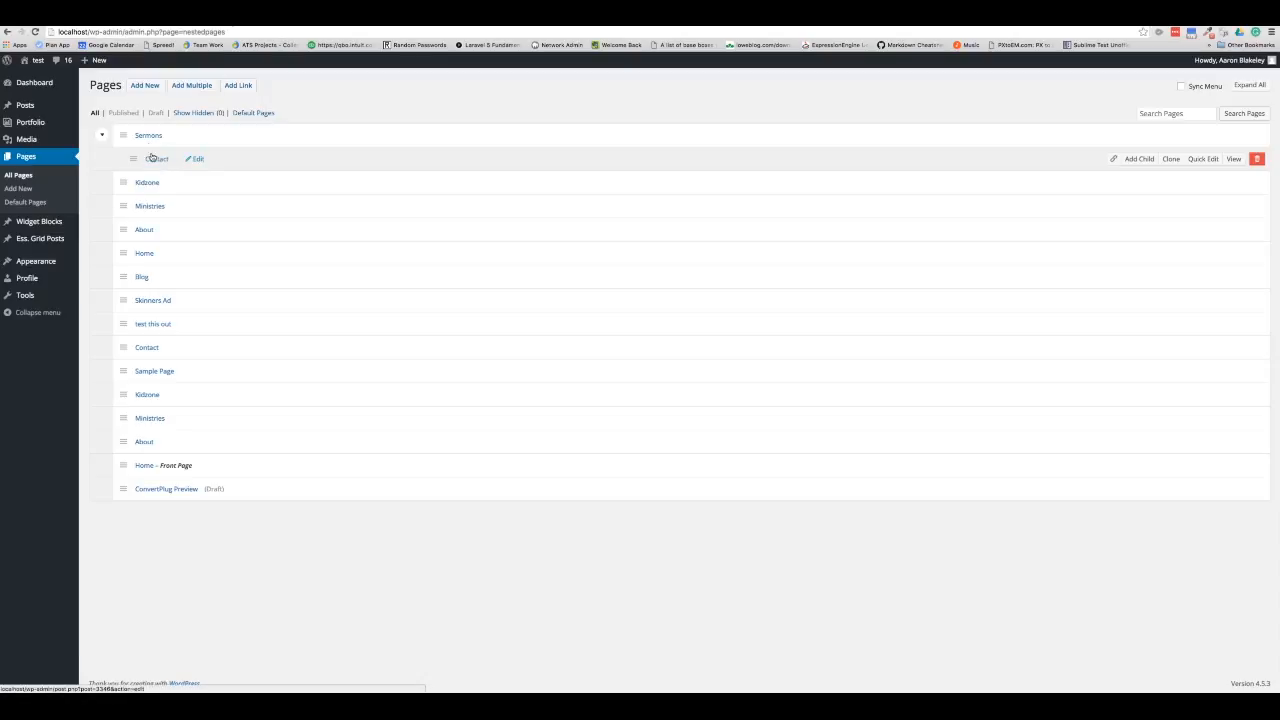
Step: Open the nested Contact page in a new tab and compare its address with that of the Sermons page
right_click(1234, 161)
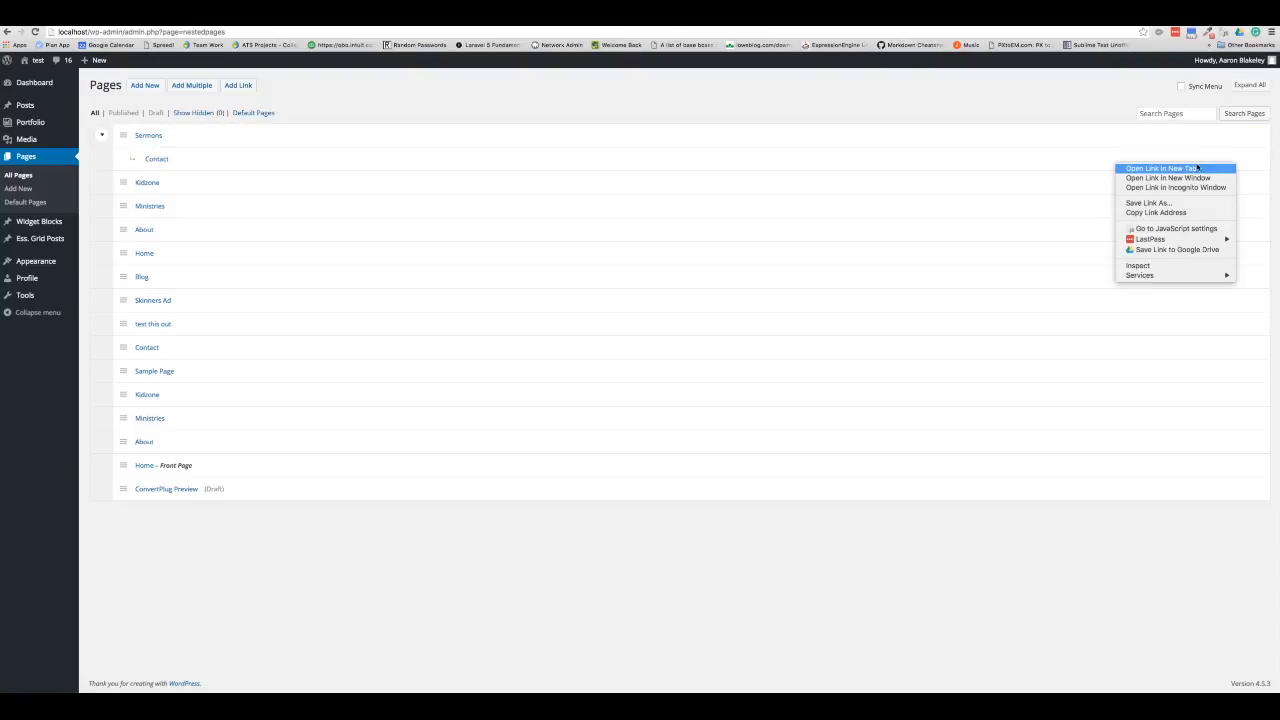
left_click(1198, 168)
left_click(428, 25)
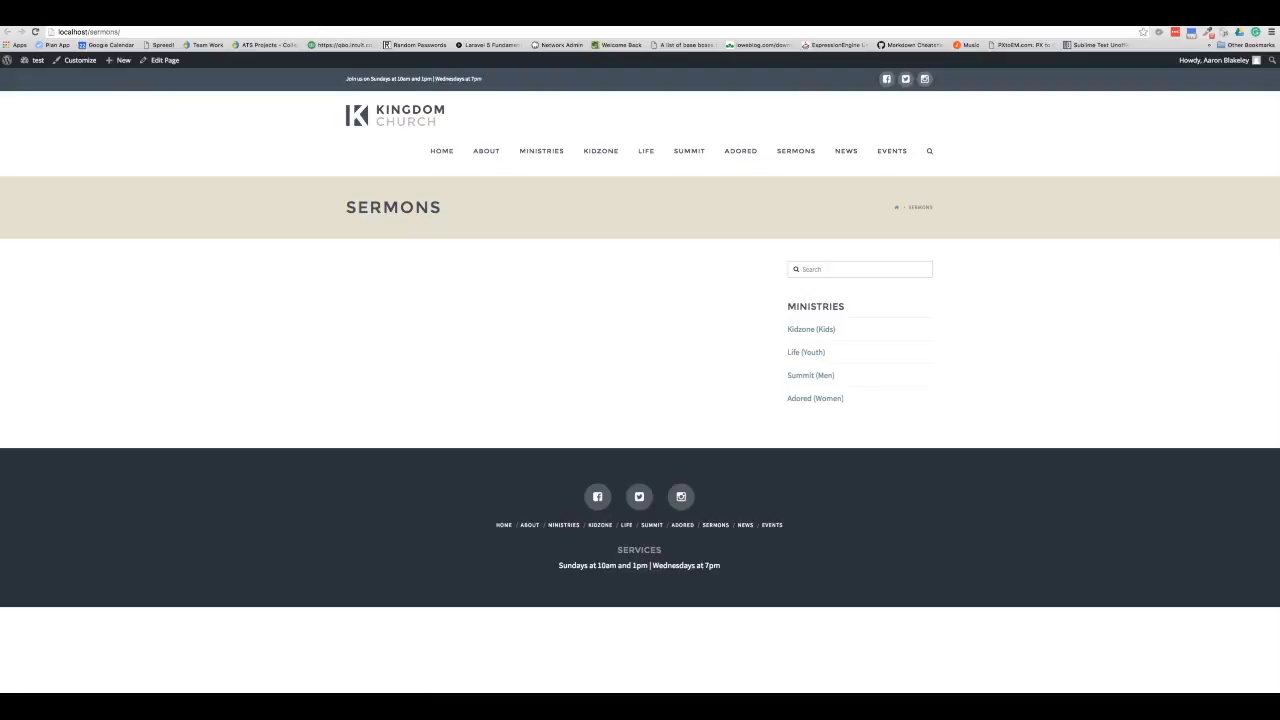
left_click(100, 25)
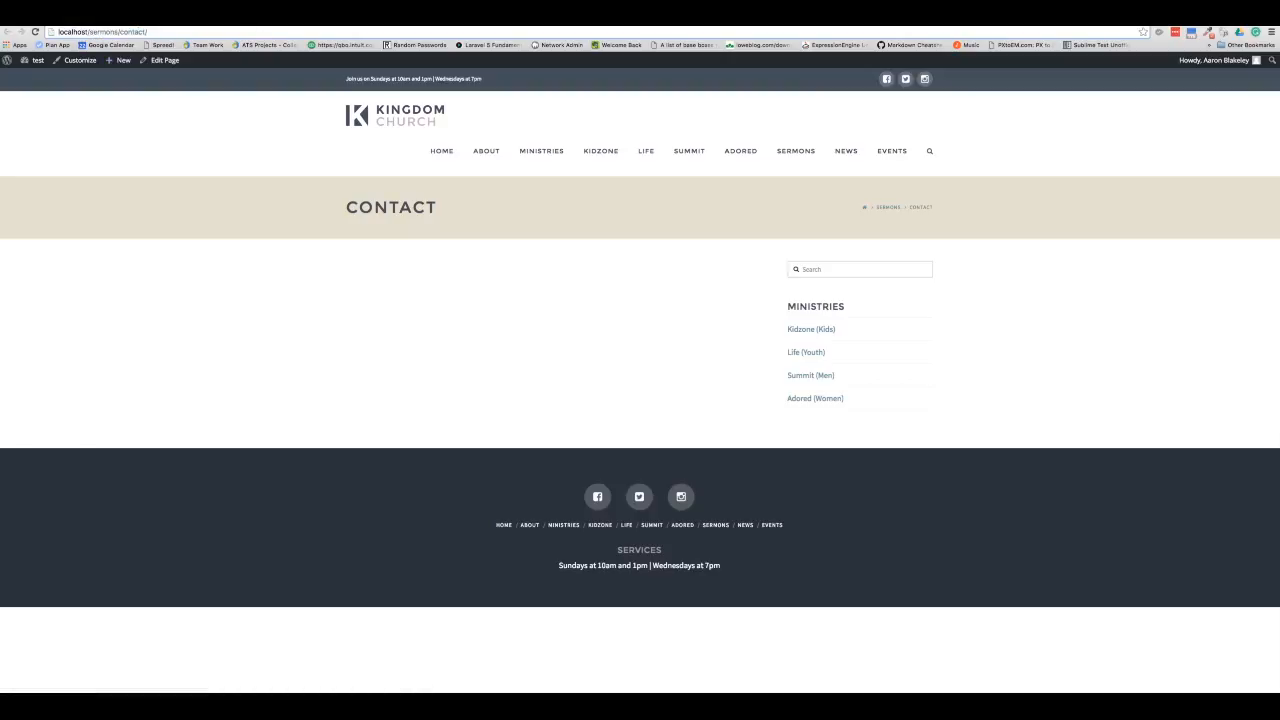
left_click(110, 24)
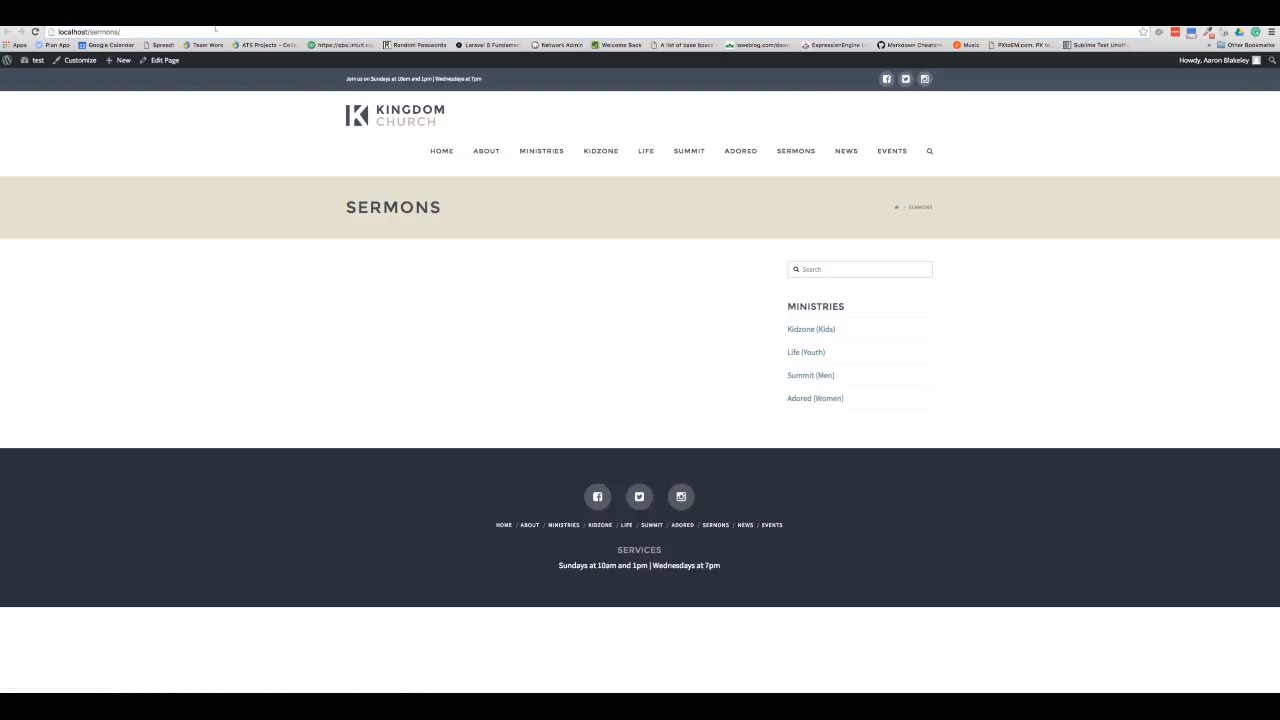
left_click(435, 24)
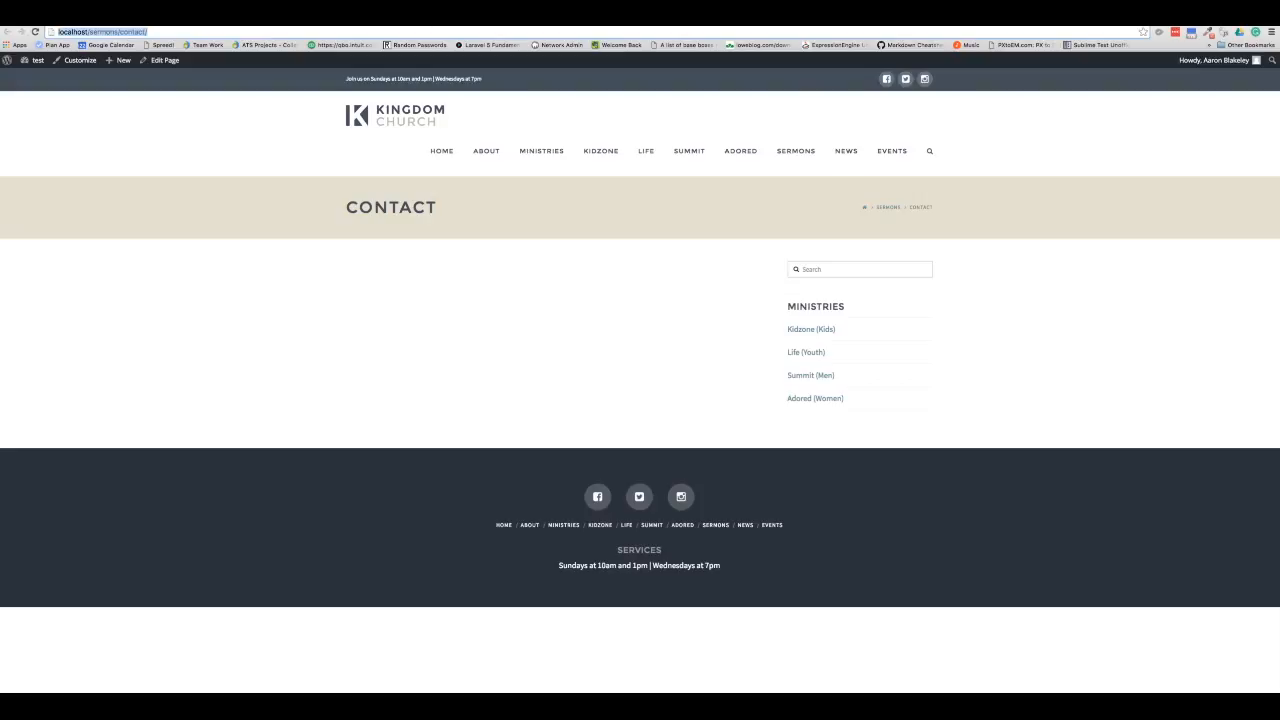
left_click(222, 24)
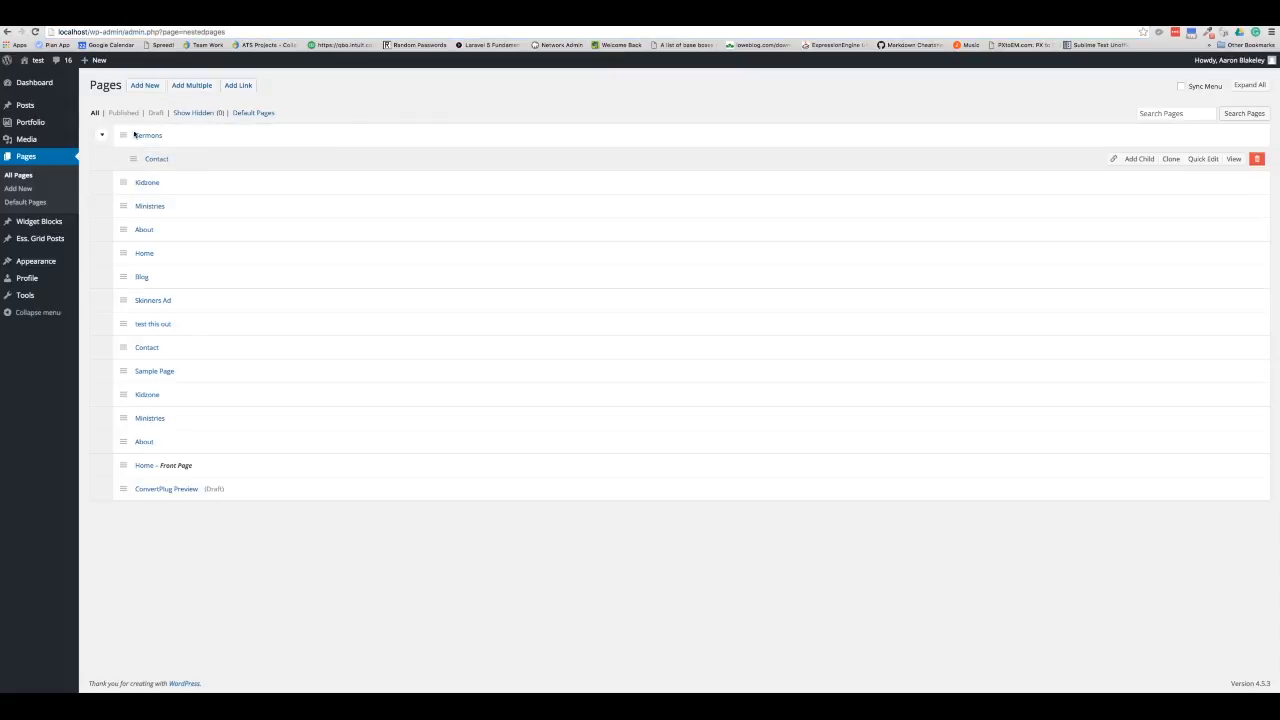
Step: Collapse and re-expand the child pages under Sermons in the page list
left_click(102, 135)
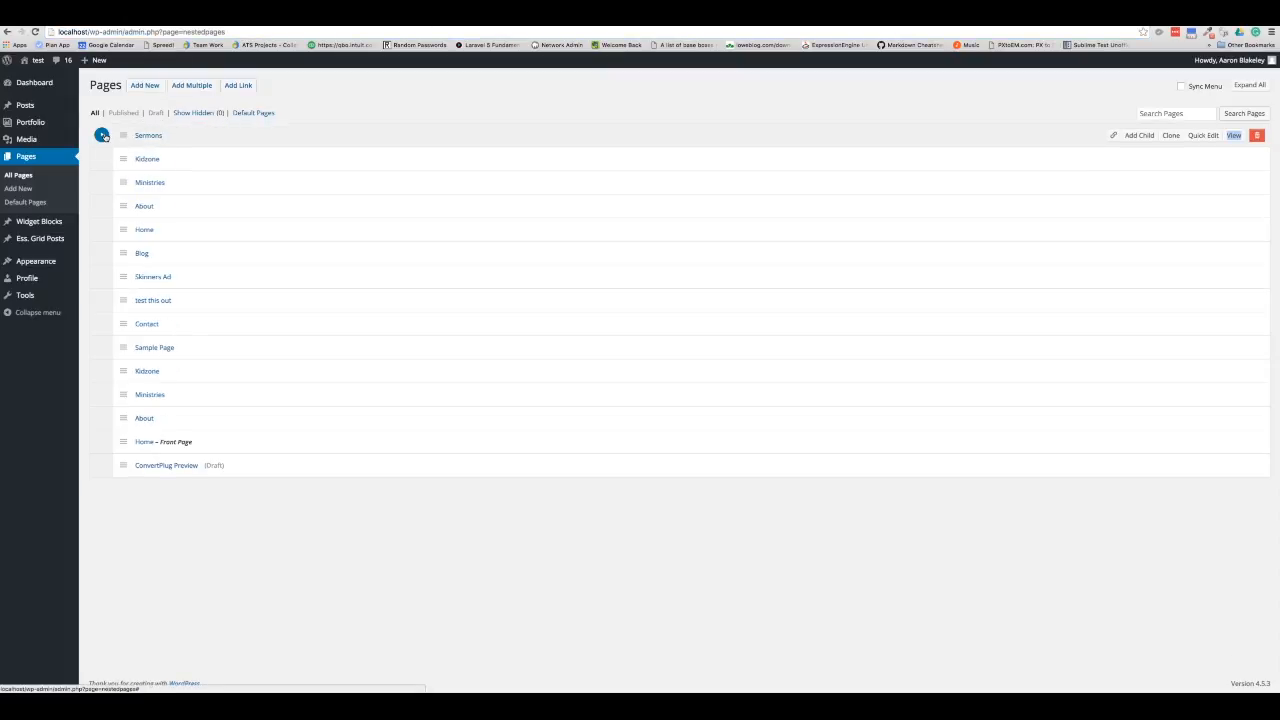
left_click(102, 135)
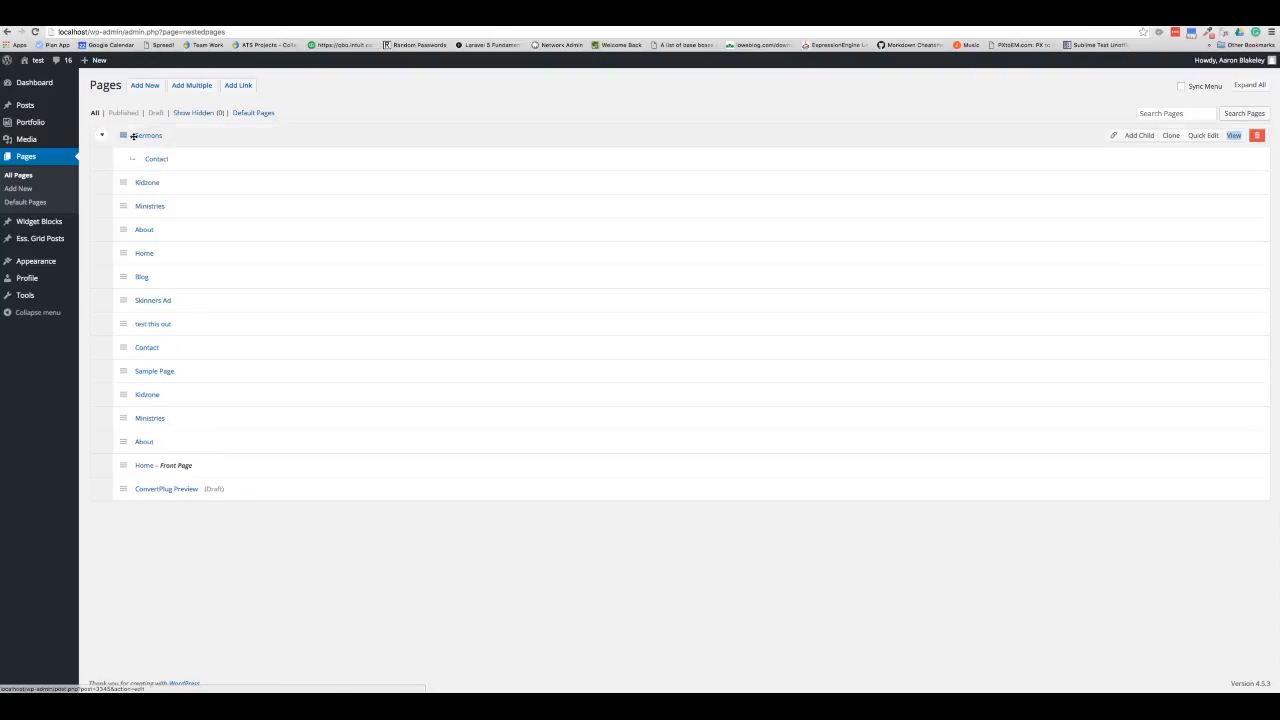
Step: Examine the publication dates in the posts list and the edit screen of the Scheduled post
left_click(22, 106)
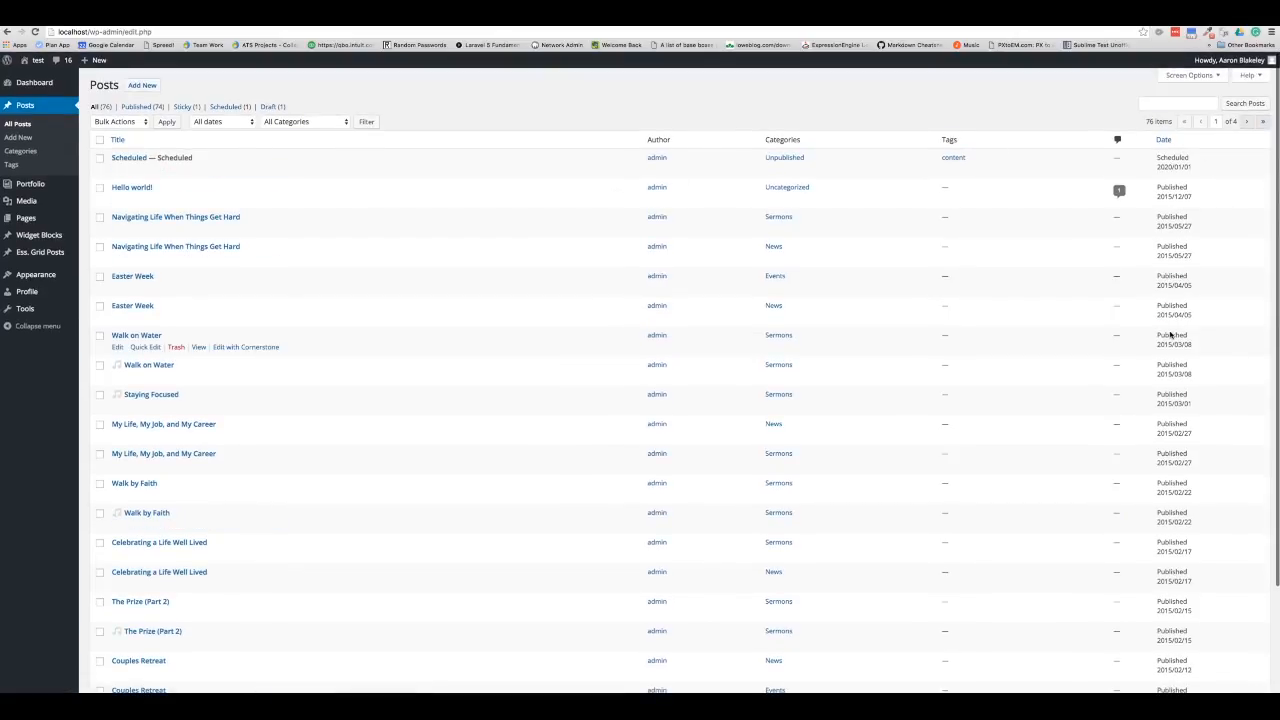
scroll(1167, 331, "down", 3)
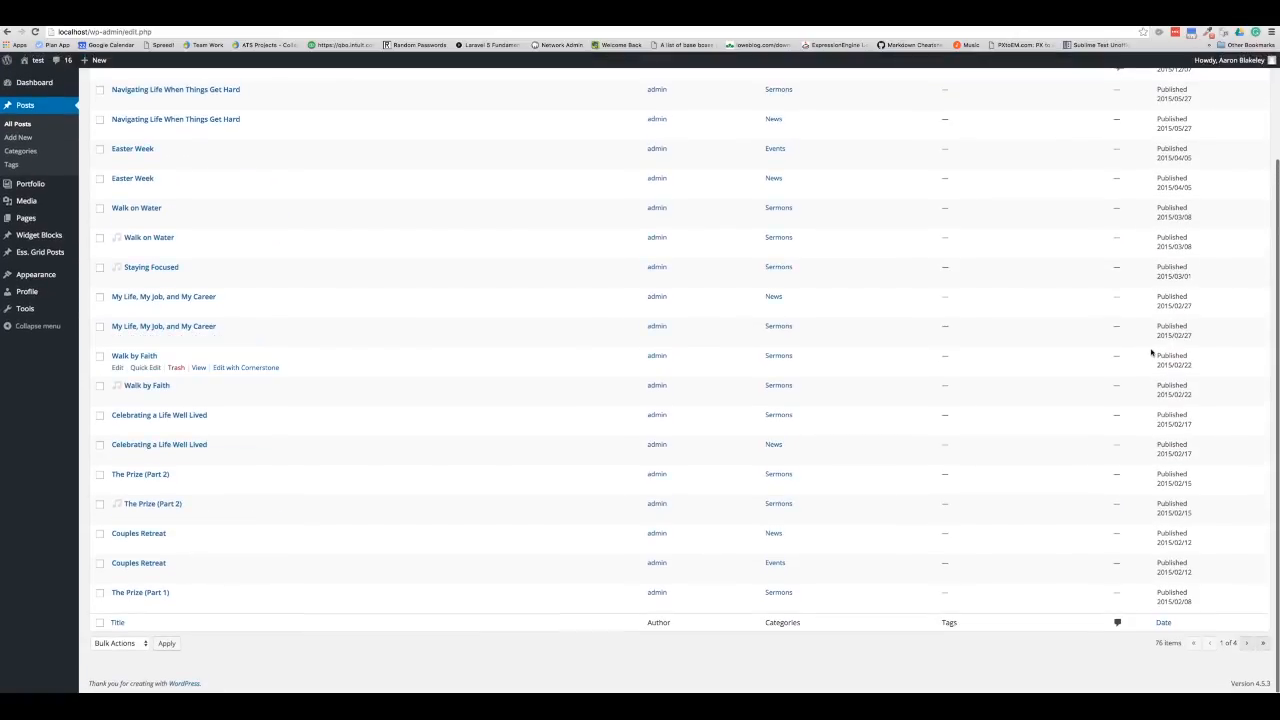
scroll(1187, 466, "up", 3)
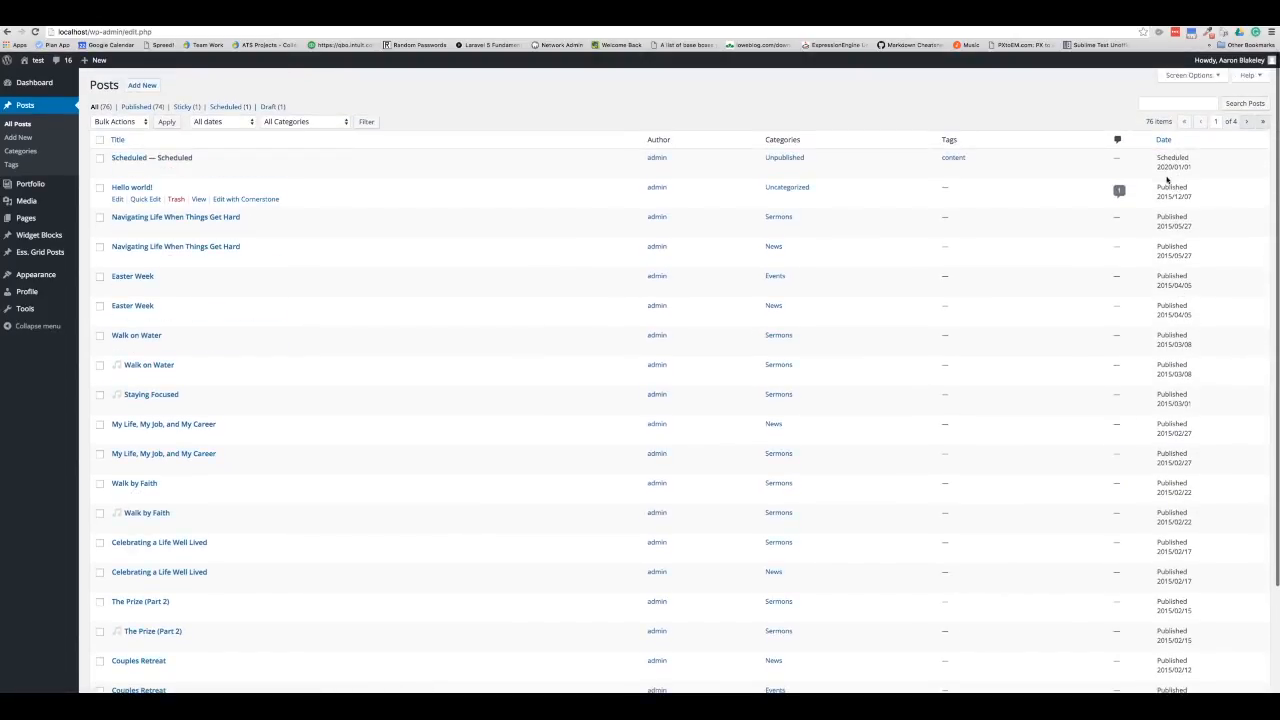
scroll(1191, 502, "down", 1)
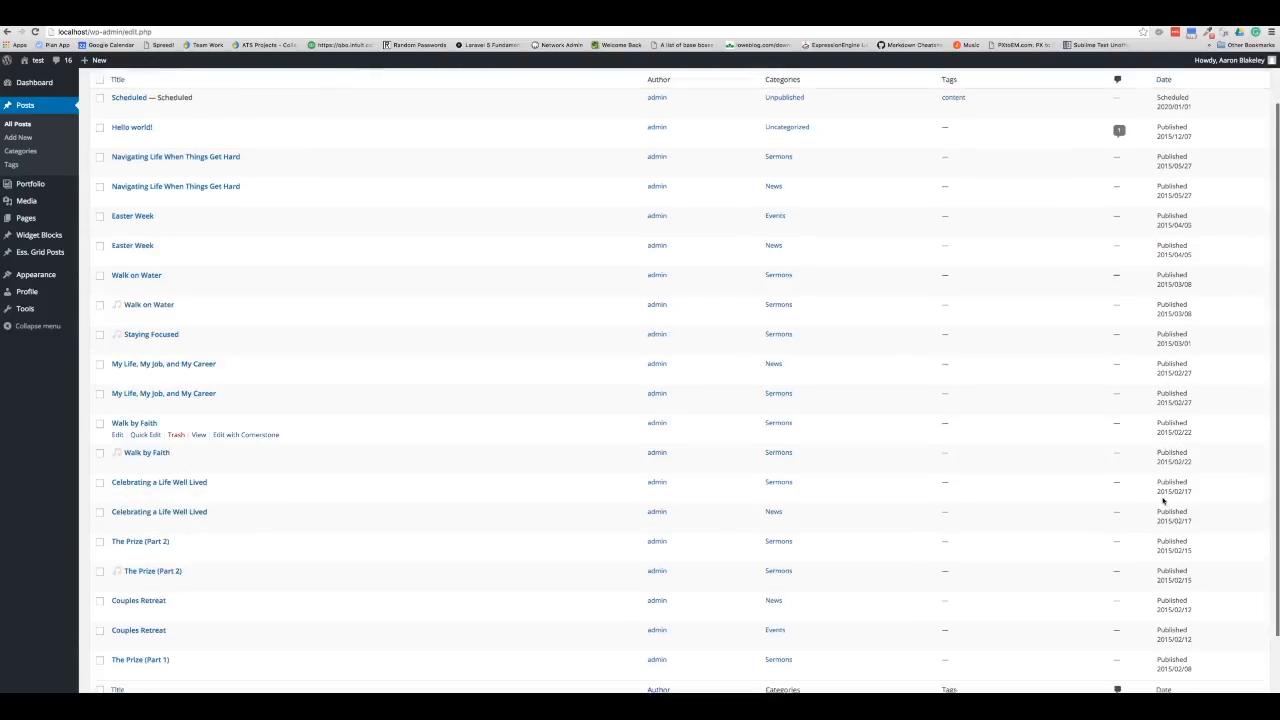
scroll(1191, 502, "up", 1)
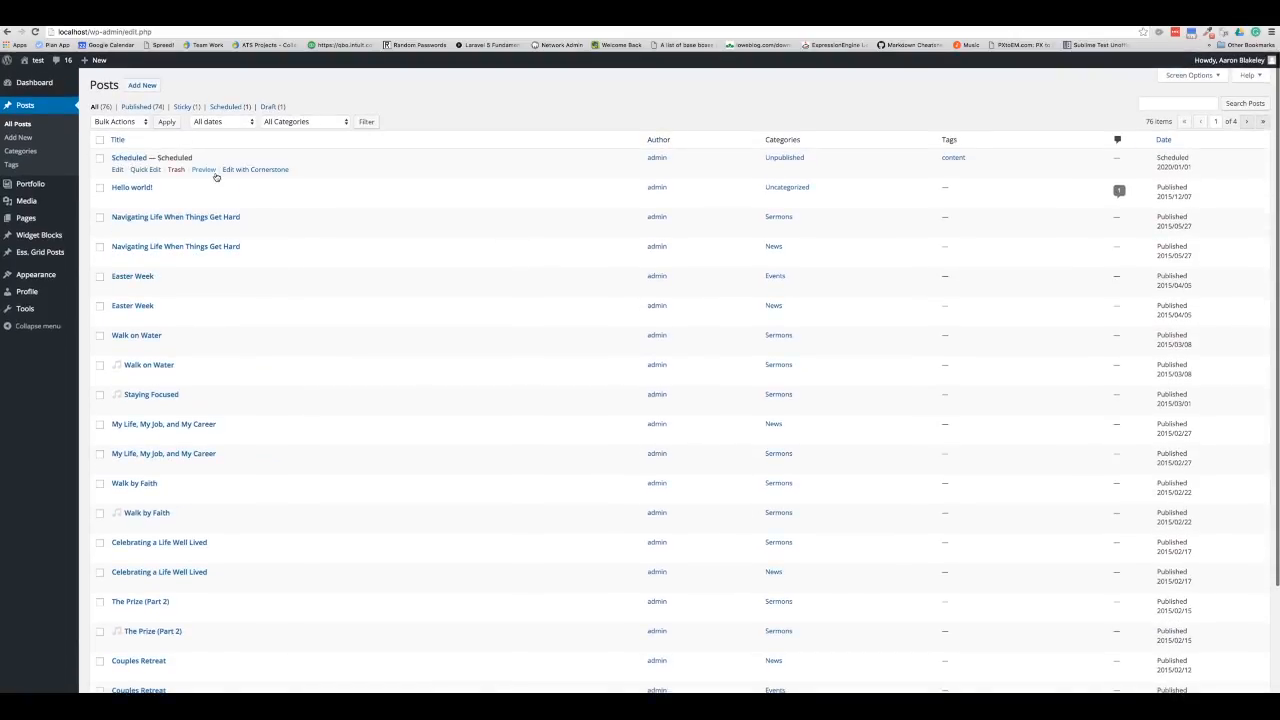
left_click(130, 157)
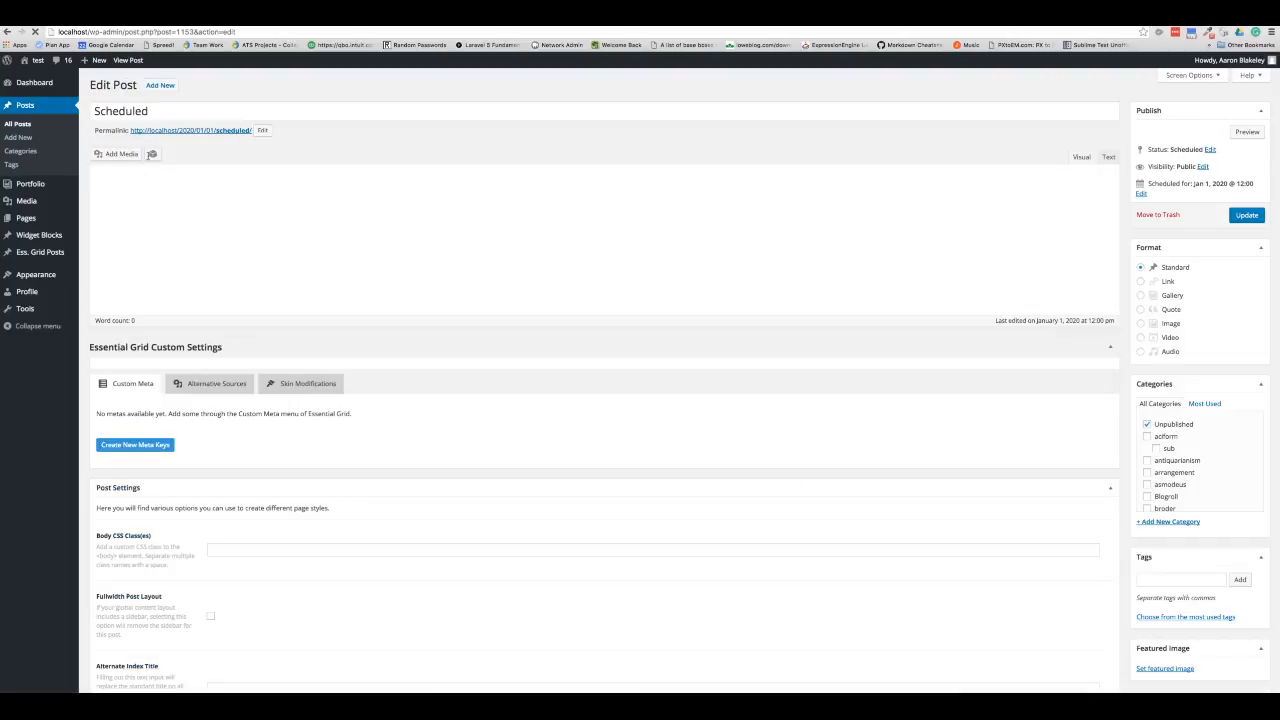
left_click(6, 32)
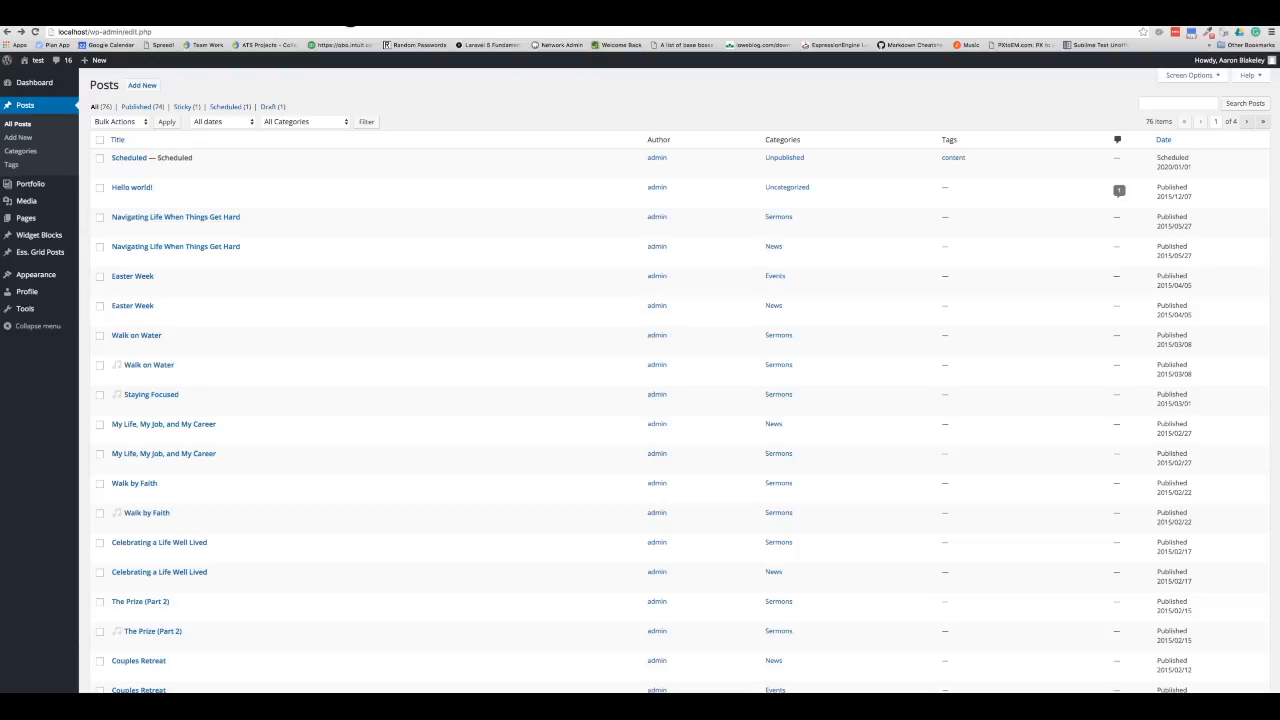
Step: Look through the Kingdom Church home page from the site's front end and return to the posts list
left_click(349, 18)
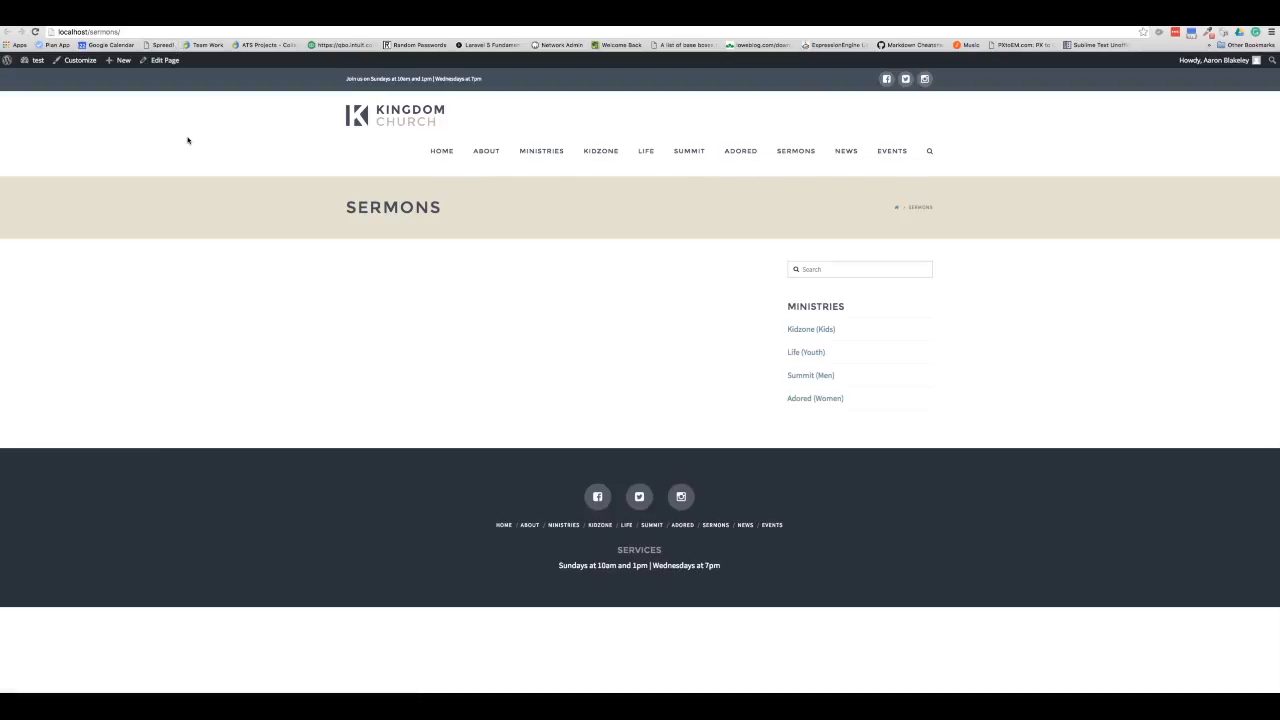
left_click(386, 115)
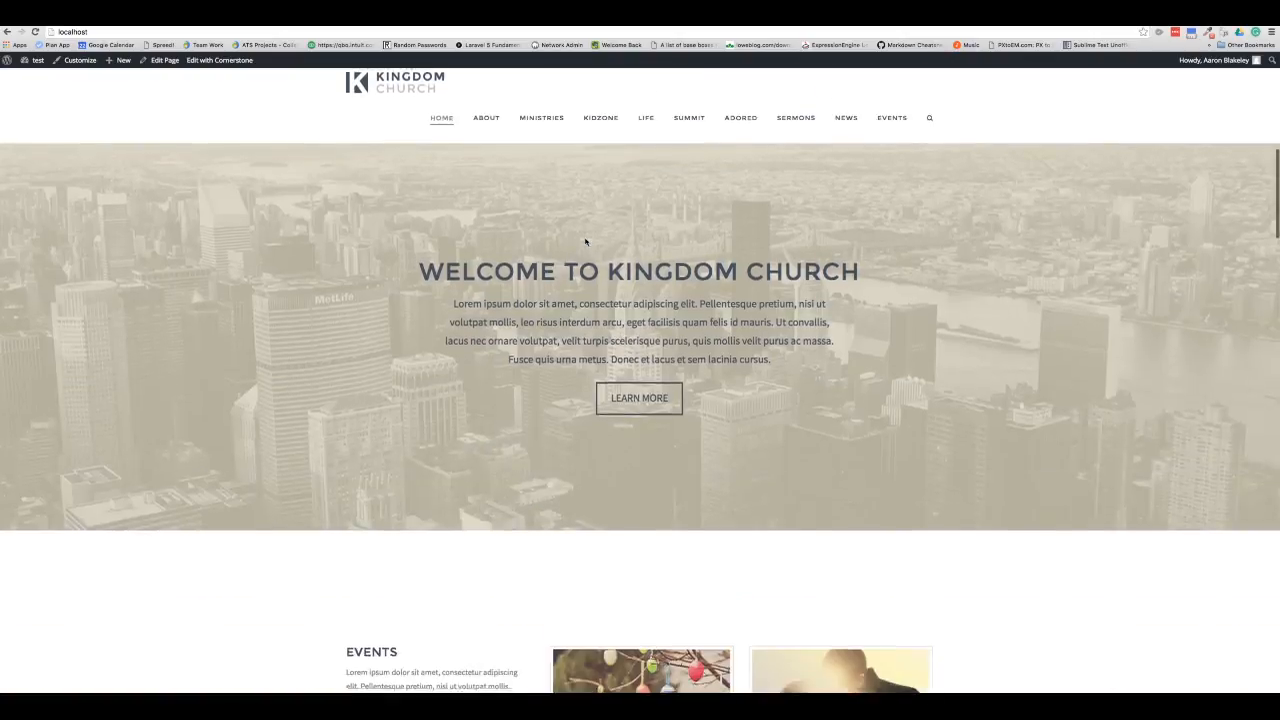
scroll(585, 241, "down", 10)
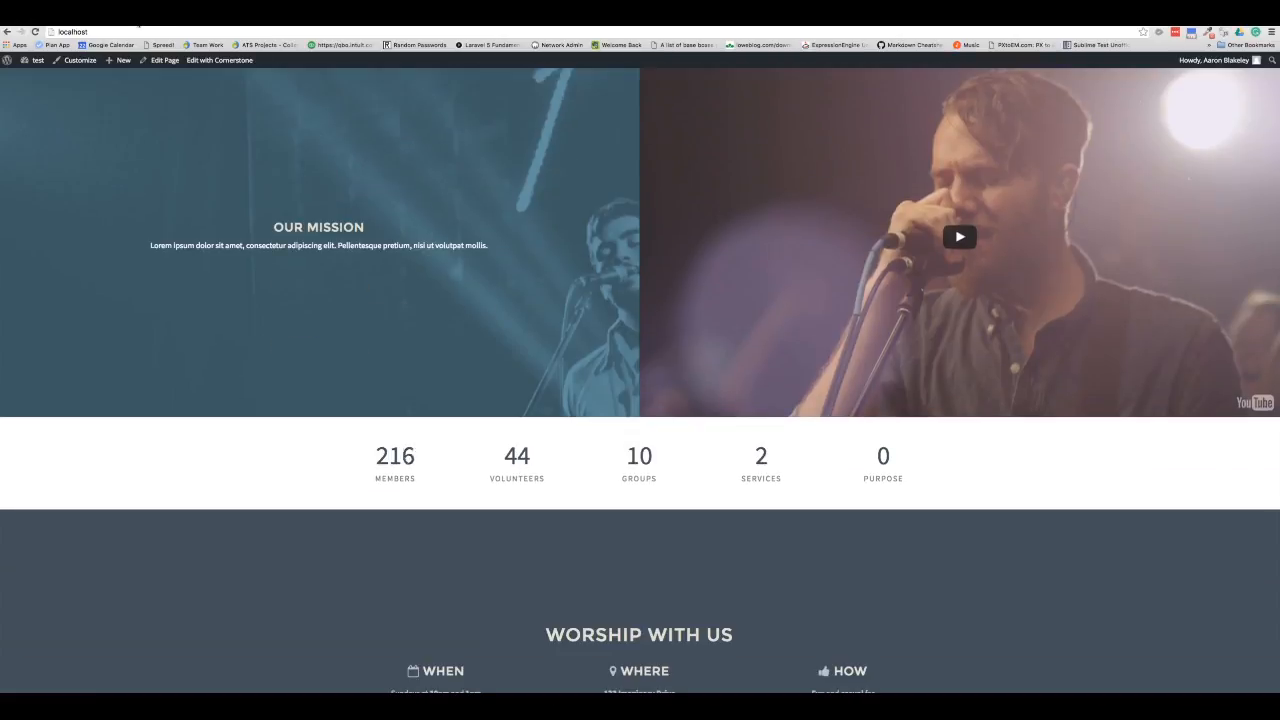
left_click(139, 21)
left_click(7, 32)
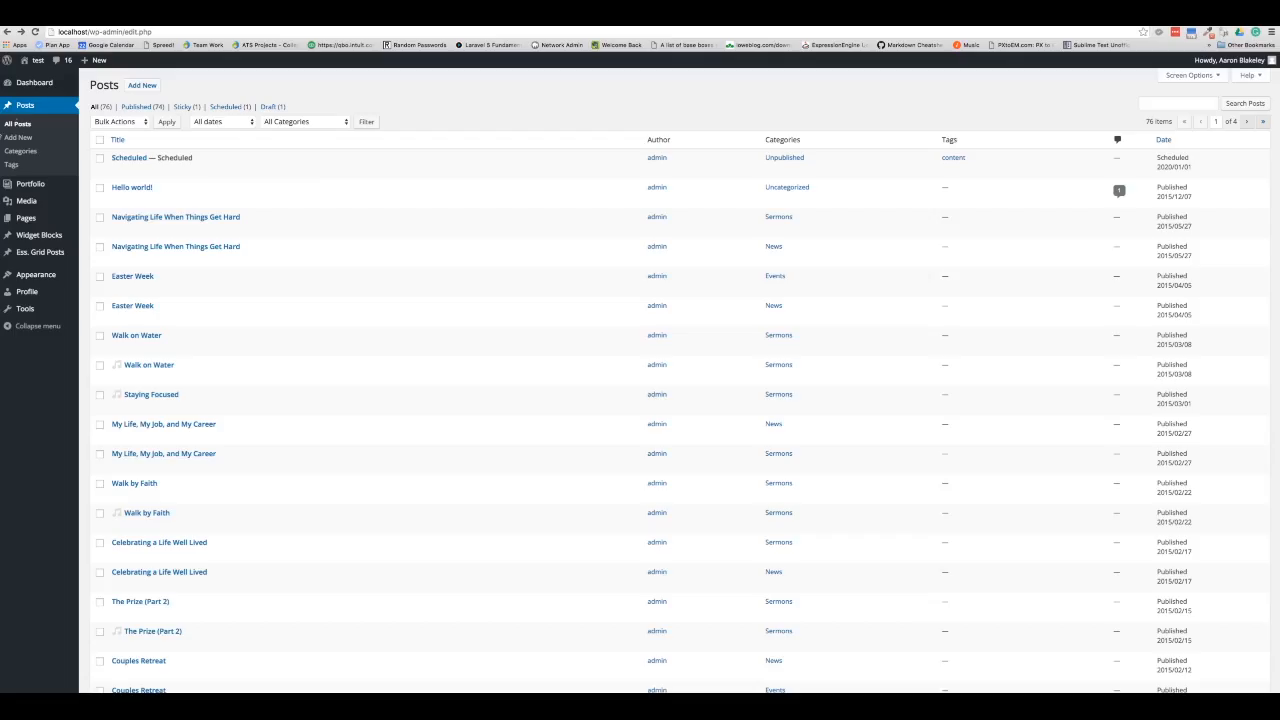
Step: Create a new page from the list of all pages and title it "Test Page"
mouse_move(27, 218)
left_click(103, 223)
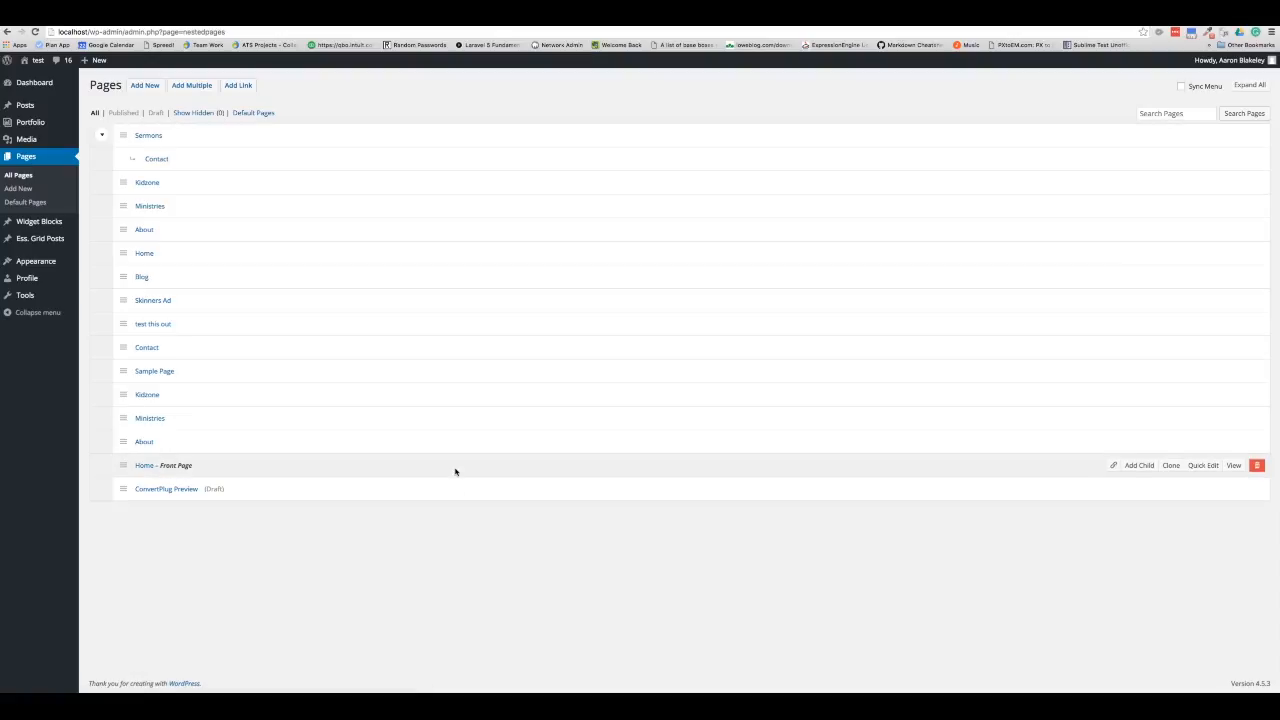
left_click(144, 86)
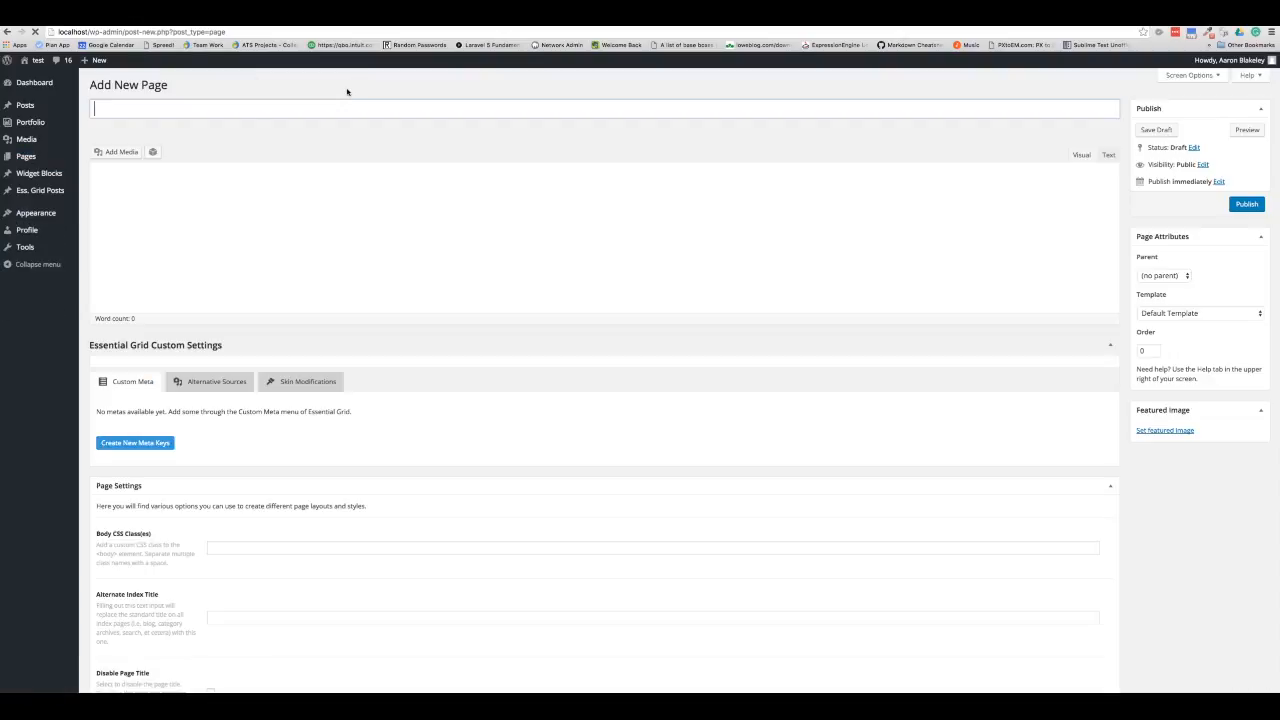
left_click(252, 108)
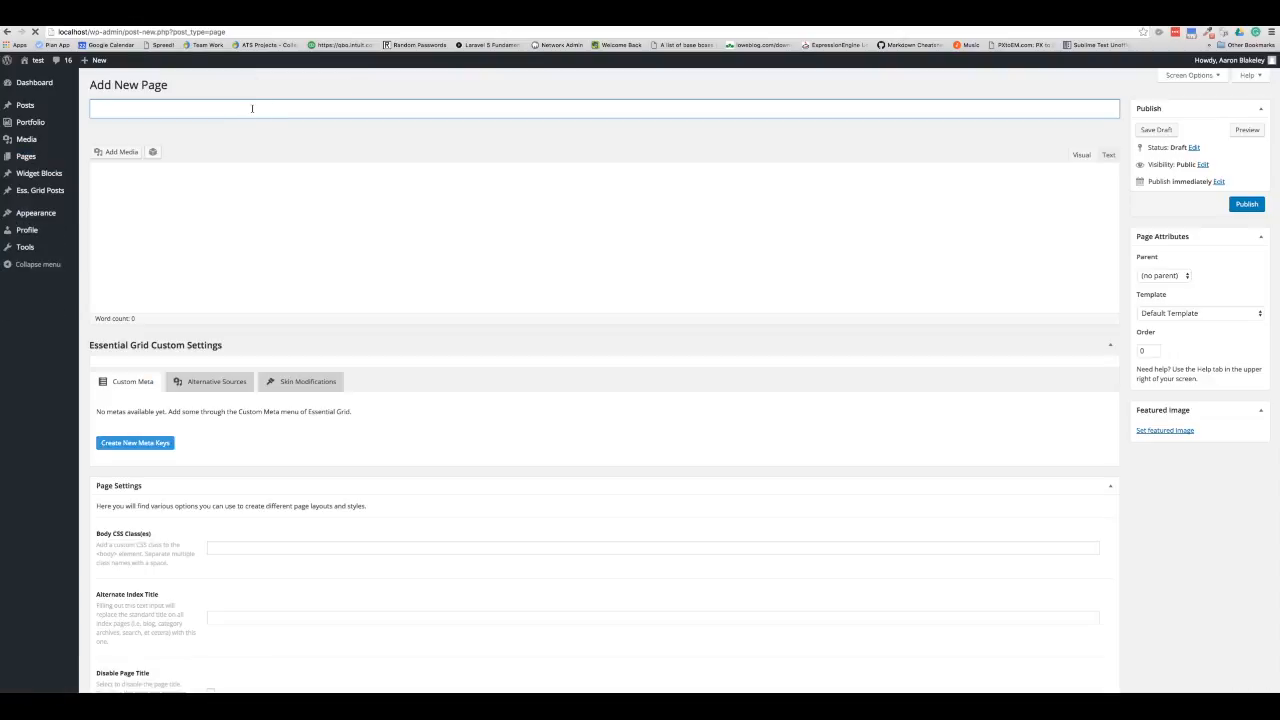
type("te")
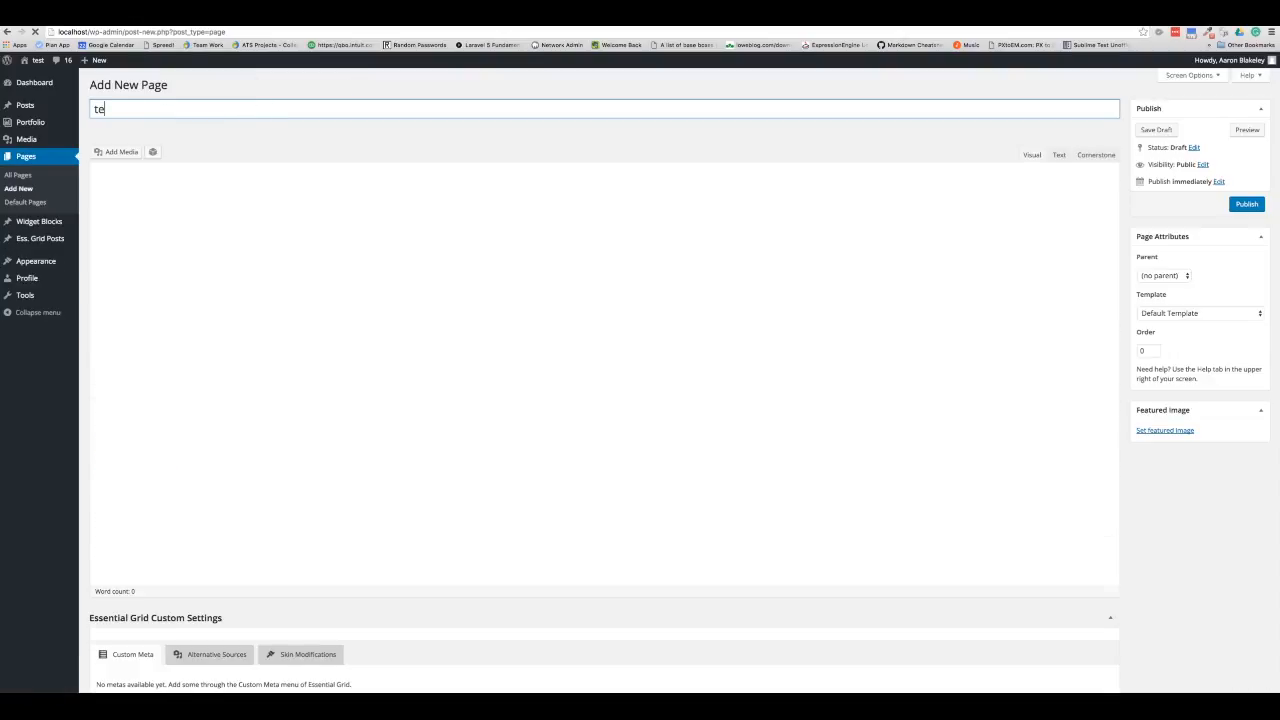
type("st")
key("BackSpace")
key("BackSpace")
key("BackSpace")
key("BackSpace")
type("Te")
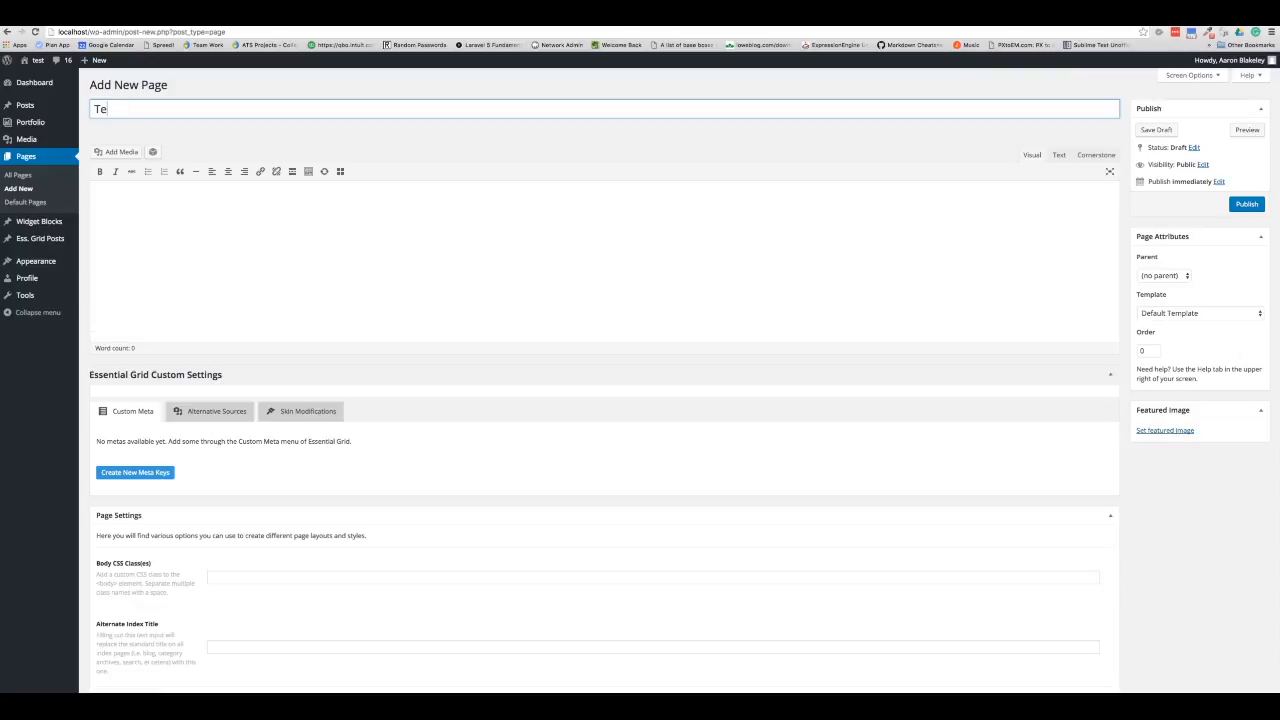
type("st Page")
Step: Put the page body in Text mode and fill it with three paragraphs of placeholder text copied from LittleIpsum
left_click(1059, 155)
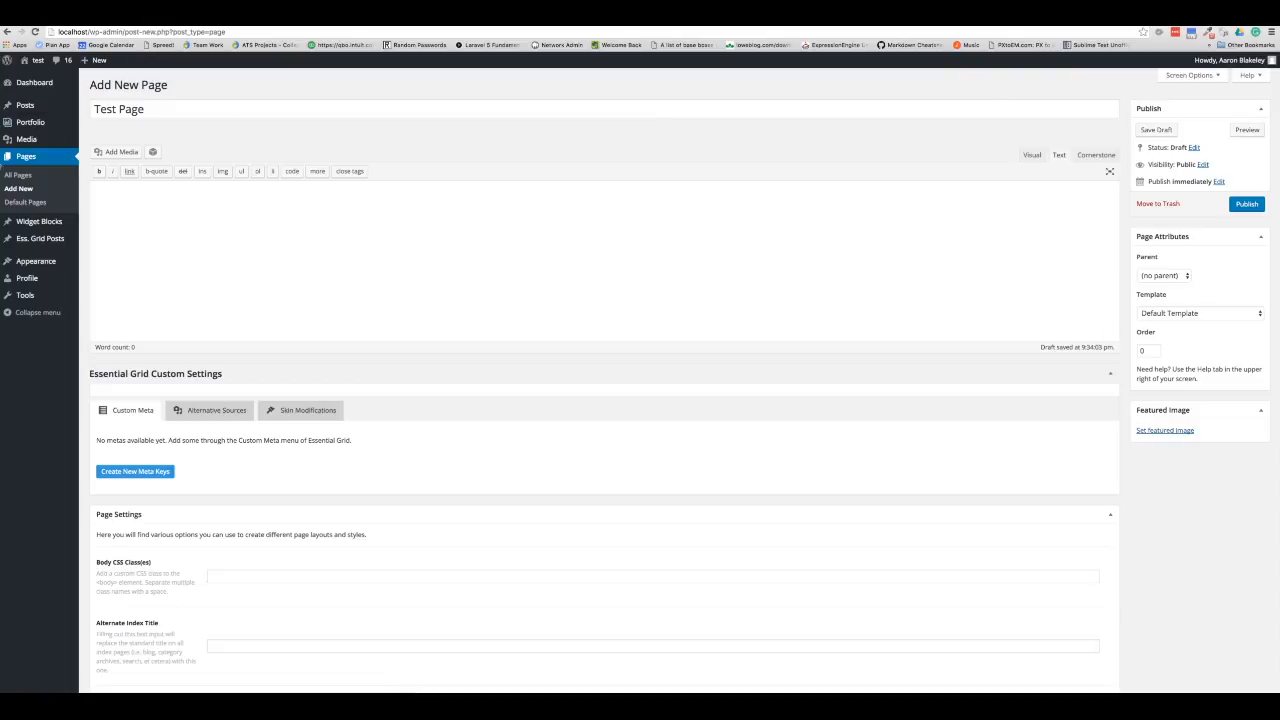
left_click(573, 195)
key("alt+space")
type("li")
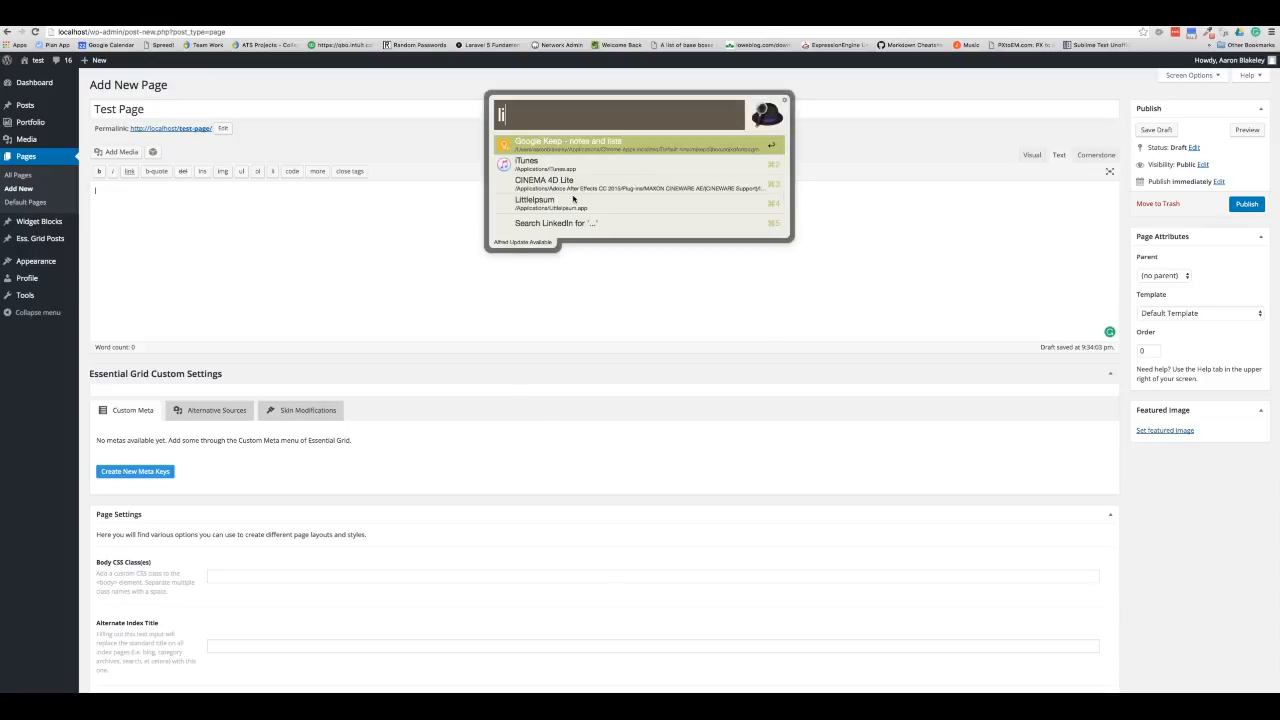
type("ttle")
key("Return")
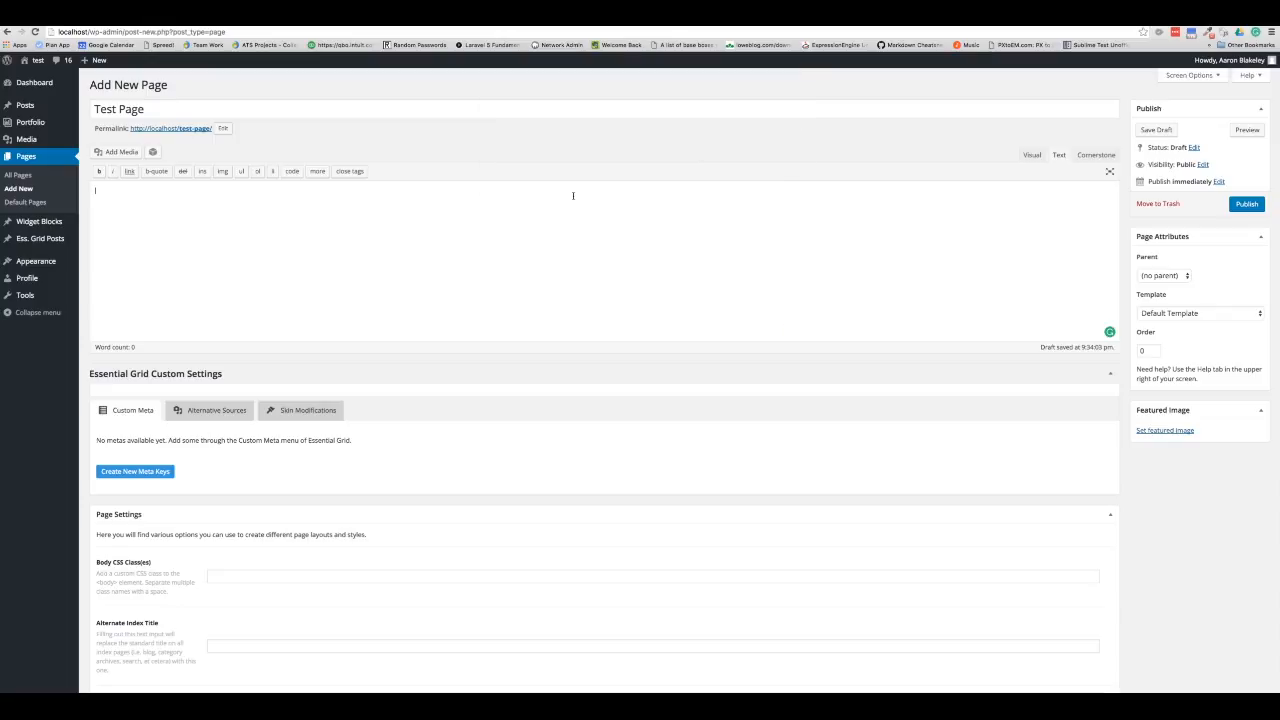
left_click(942, 20)
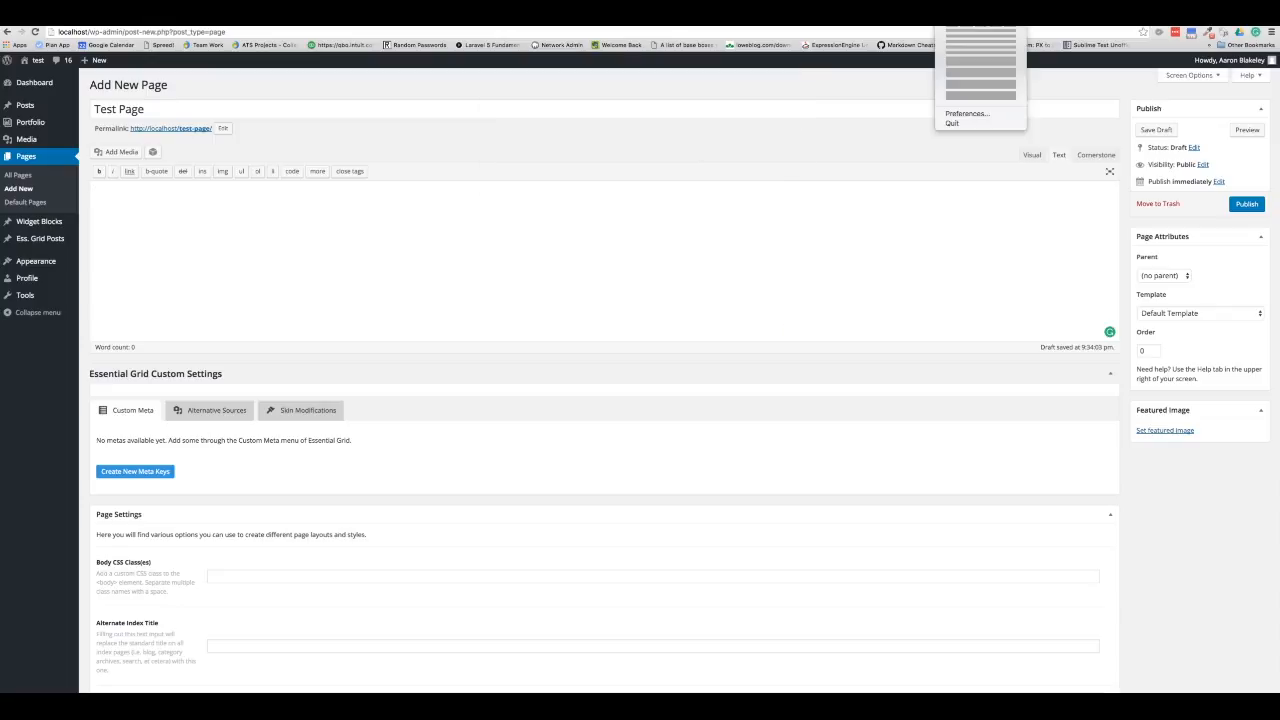
left_click(960, 93)
type("Morbi leo risus, porta ac consectetur ac, vestibulum at eros. Fusce dapibus, tellus ac cursus commodo, tortor mauris condimentum nibh, ut fermentum massa justo sit amet risus. Aenean lacinia bibendum nulla sed consectetur. Donec ullamcorper nulla non metus auctor fringilla. Aenean lacinia bibendum nulla sed consectetur. Nulla vitae elit libero, a pharetra augue.  Lorem ipsum dolor sit amet, consectetur adipiscing elit. Maecenas sed diam eget risus varius blandit sit amet non magna. Nullam id dolor id nibh ultricies vehicula ut id elit. Donec id elit non mi porta gravida at eget metus. Duis mollis, est non commodo luctus, nisi erat porttitor ligula, eget lacinia odio sem nec elit.  Duis mollis, est non commodo luctus, nisi erat porttitor ligula, eget lacinia odio sem nec elit. Vestibulum id ligula porta felis euismod semper. Sed posuere consectetur est at lobortis. Aenean lacinia bibendum nulla sed consectetur. Cras justo odio, dapibus ac facilisis in, egestas eget quam.")
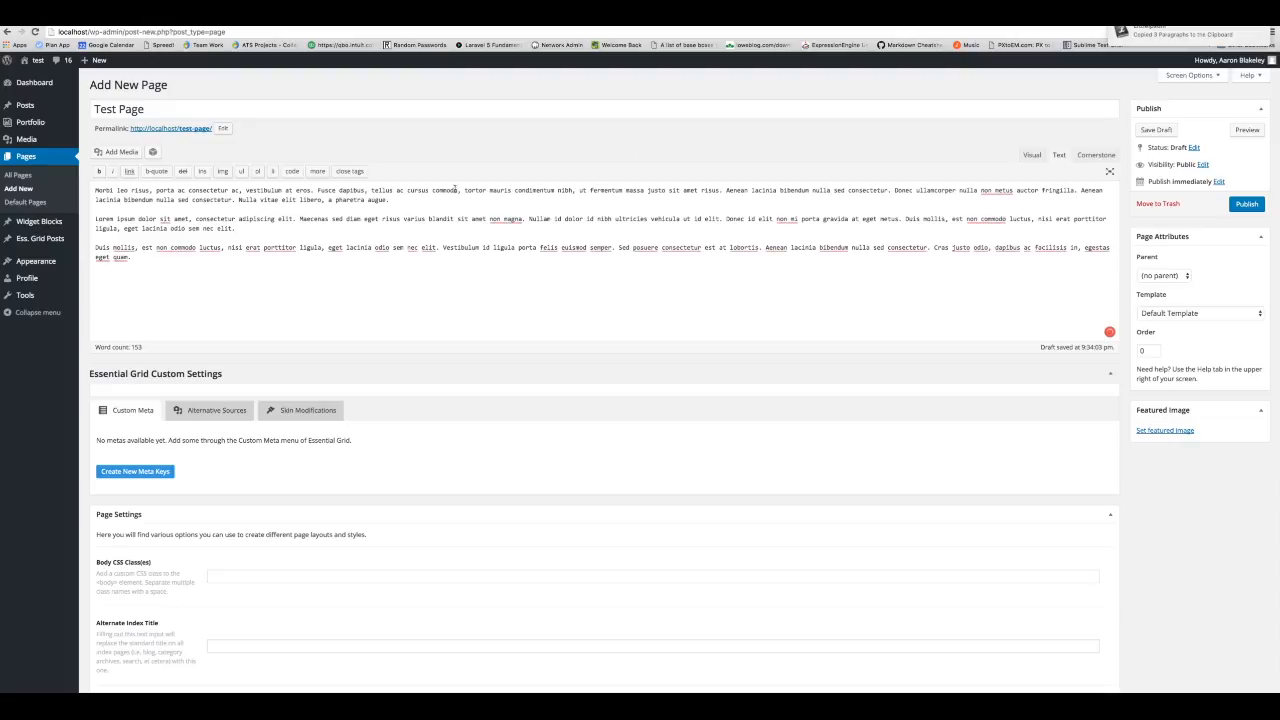
Step: Preview Test Page and highlight its body paragraphs on the front end
left_click(1247, 130)
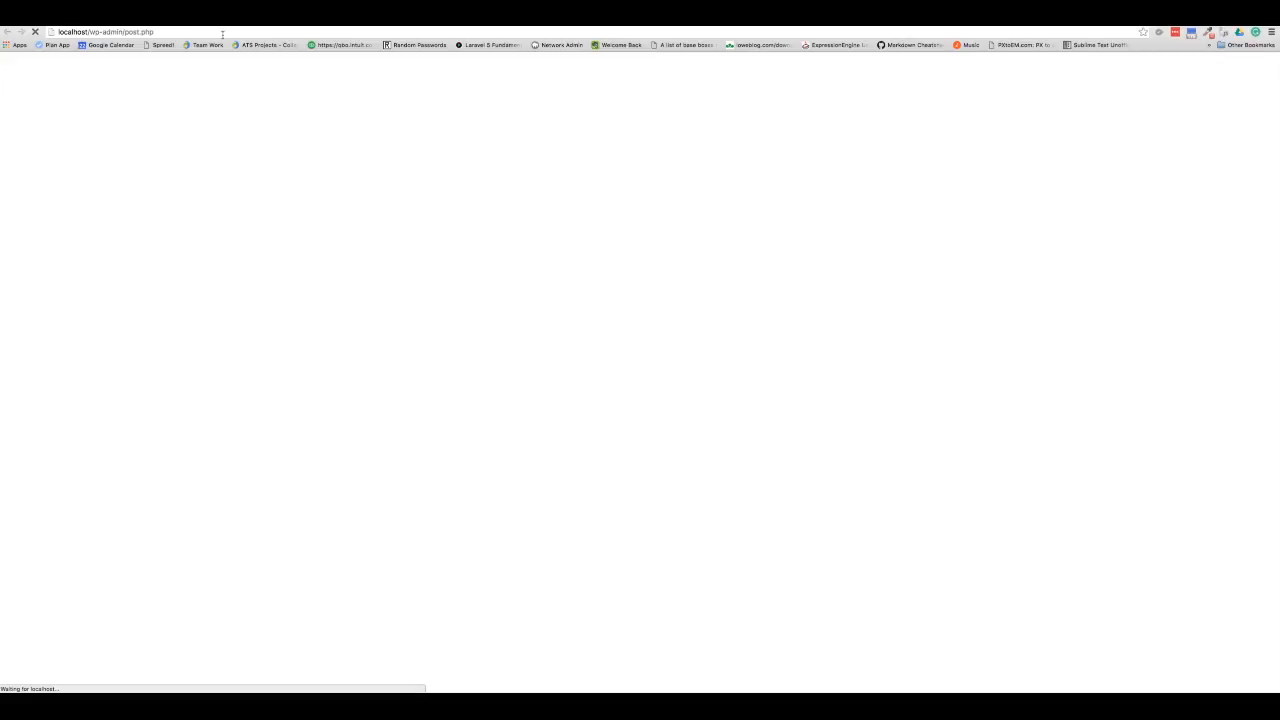
left_click_drag(346, 266, 518, 430)
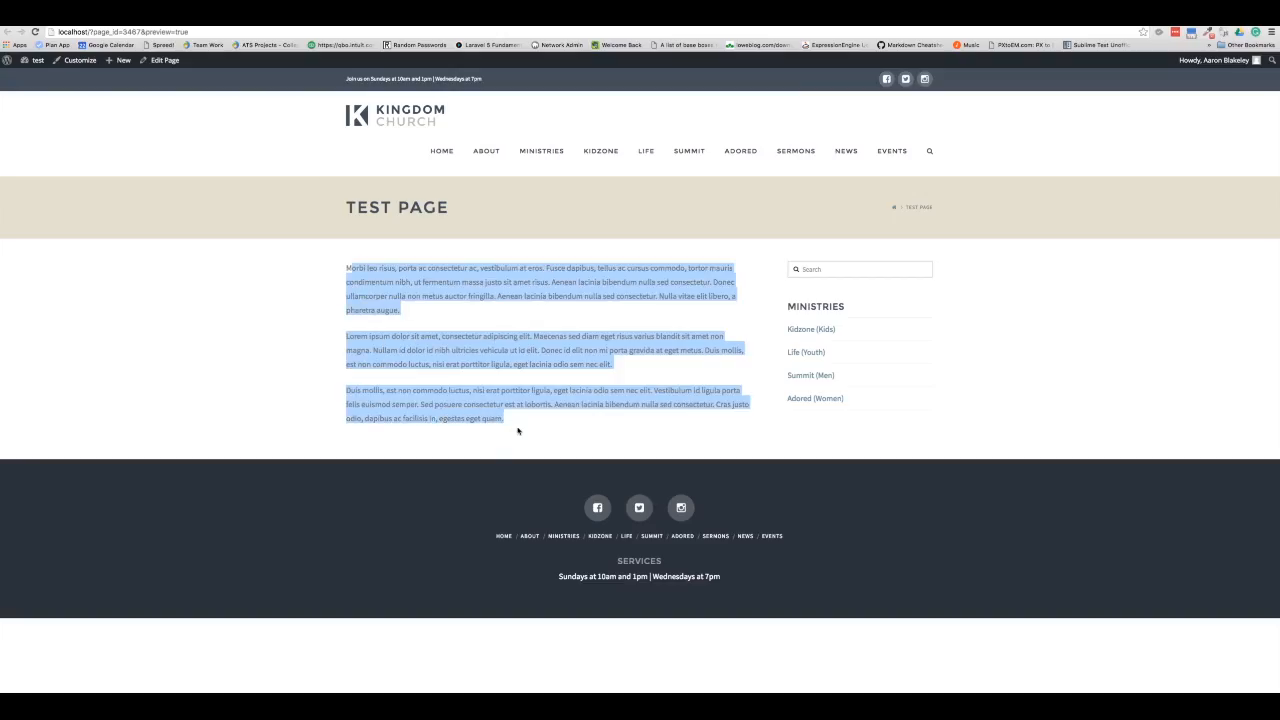
Step: Clear the text highlight in the preview and return to the Test Page editor
left_click(518, 429)
left_click(256, 20)
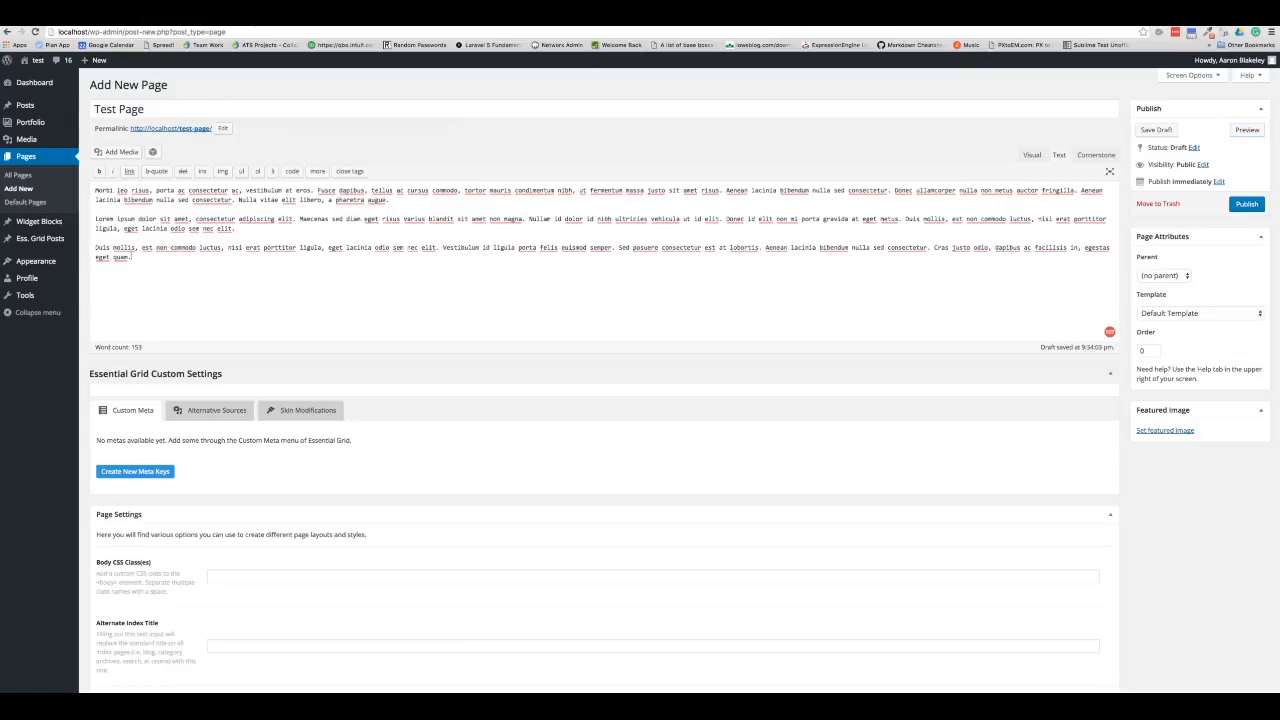
type(";sdkljfasd")
key("shift+Home")
key("BackSpace")
Step: Make "st non commodo l" in the third paragraph bold in Text mode and check the bold words in the page preview
left_click_drag(142, 247, 203, 249)
left_click(99, 173)
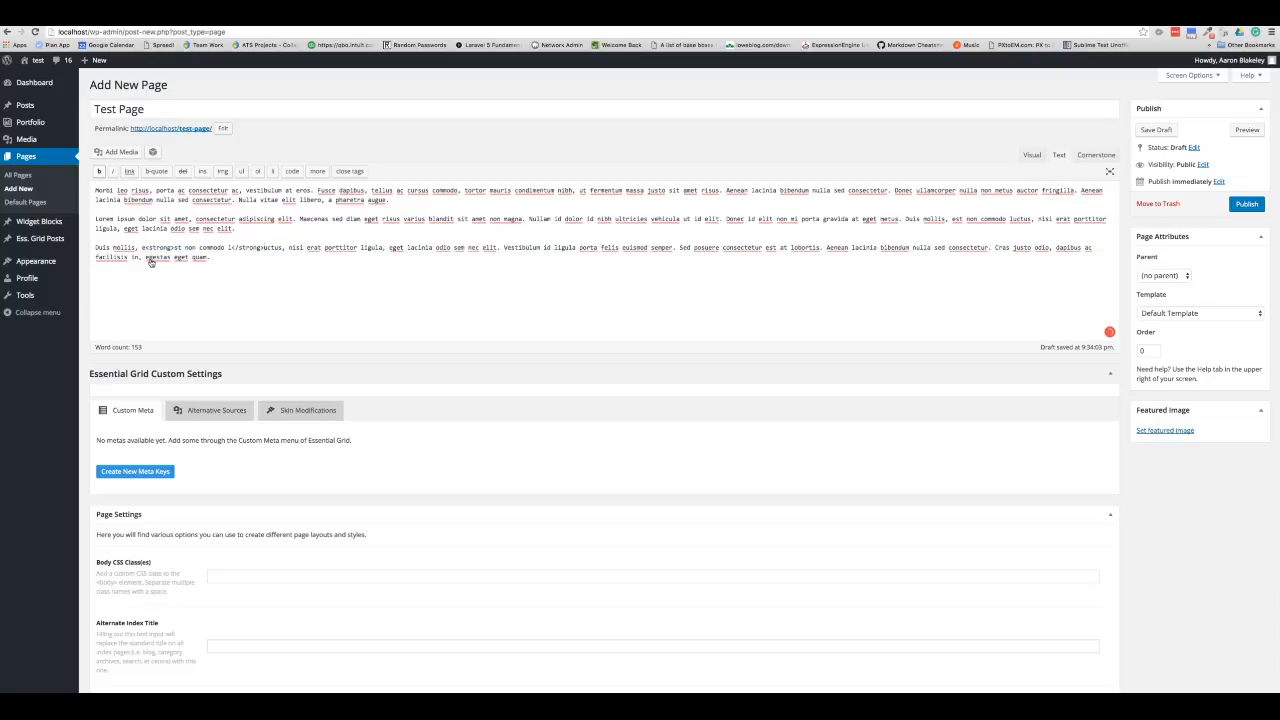
left_click(1247, 131)
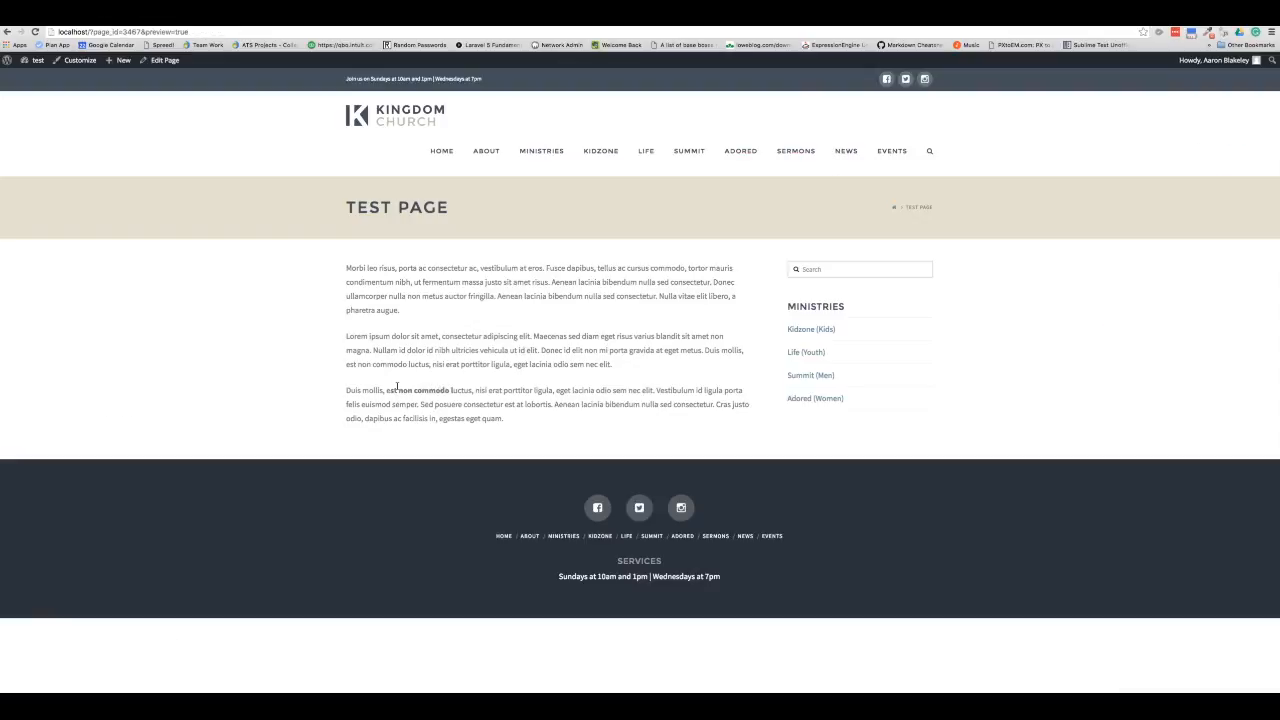
left_click_drag(397, 389, 445, 389)
left_click(439, 389)
Step: Return to the editor, switch it to Visual mode and bold "consectetur ac, vestibulum at eros. Fusce da" in the first paragraph
left_click(229, 21)
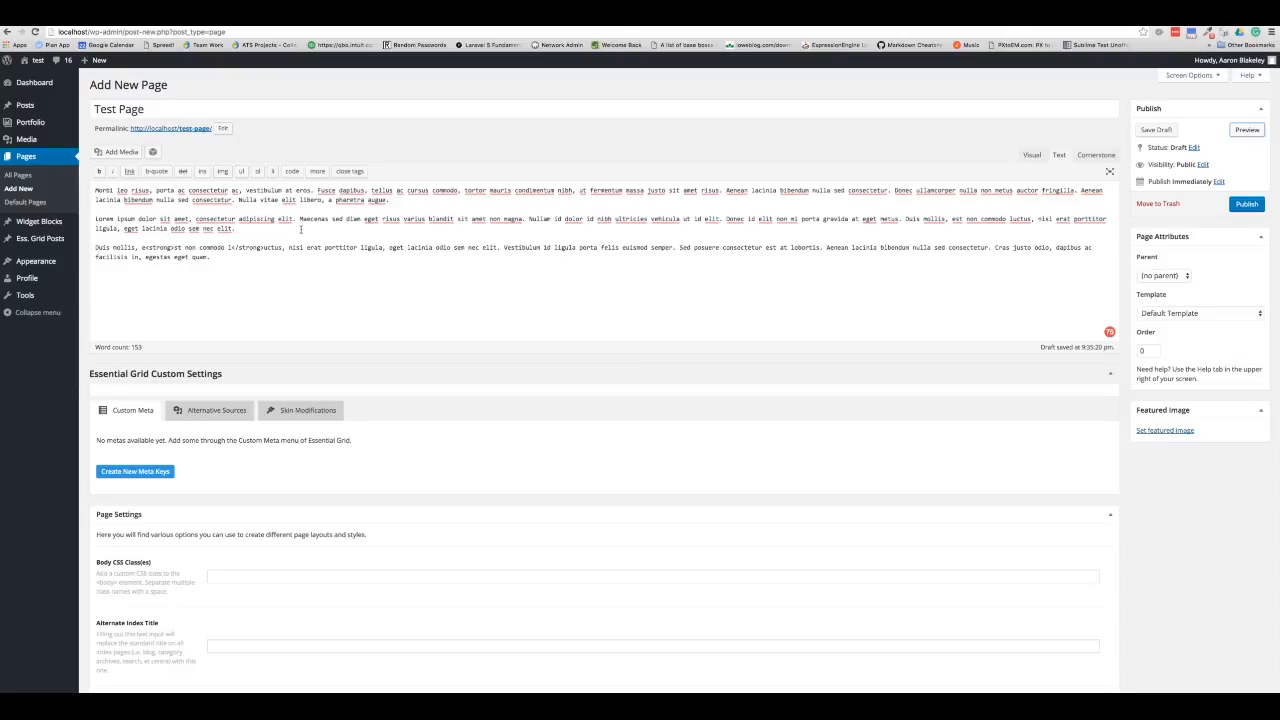
left_click(1029, 159)
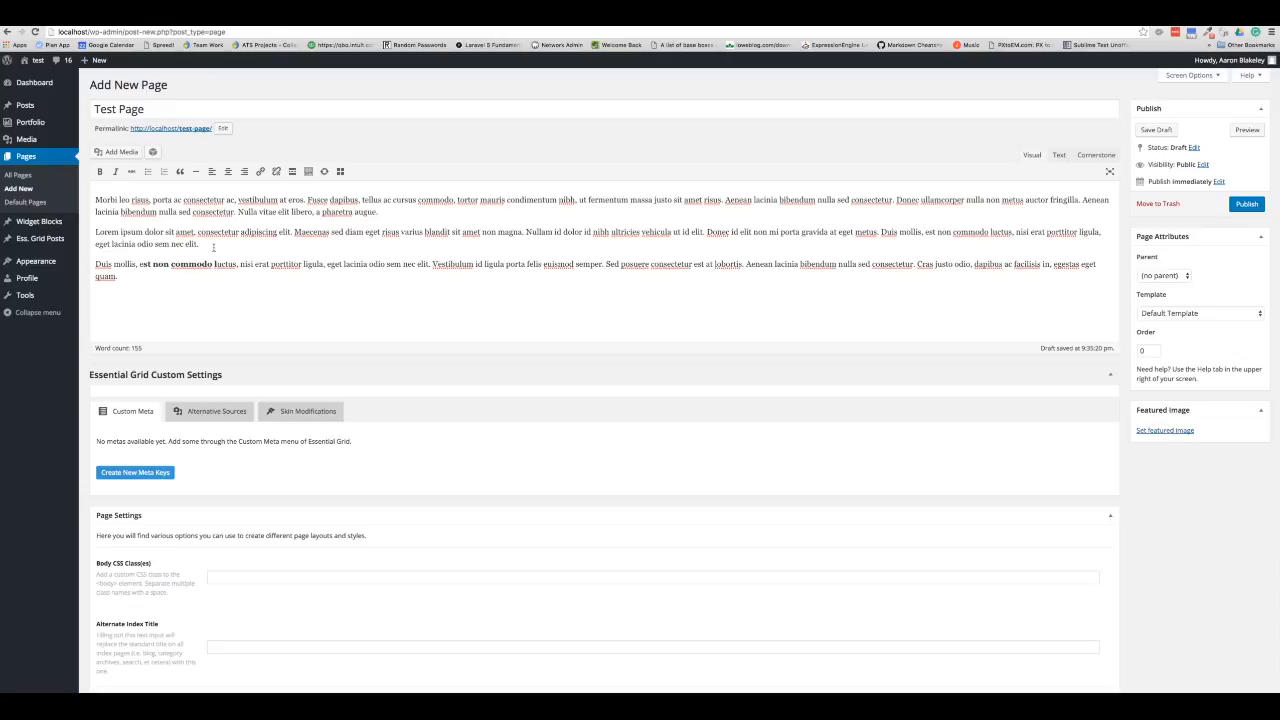
left_click_drag(183, 199, 590, 232)
left_click(100, 172)
Step: Italicize "diam eget risus" through "Nullam id dolor" in the second paragraph and strike through "eget lacinia" through "ligula port" in the third
left_click(115, 172)
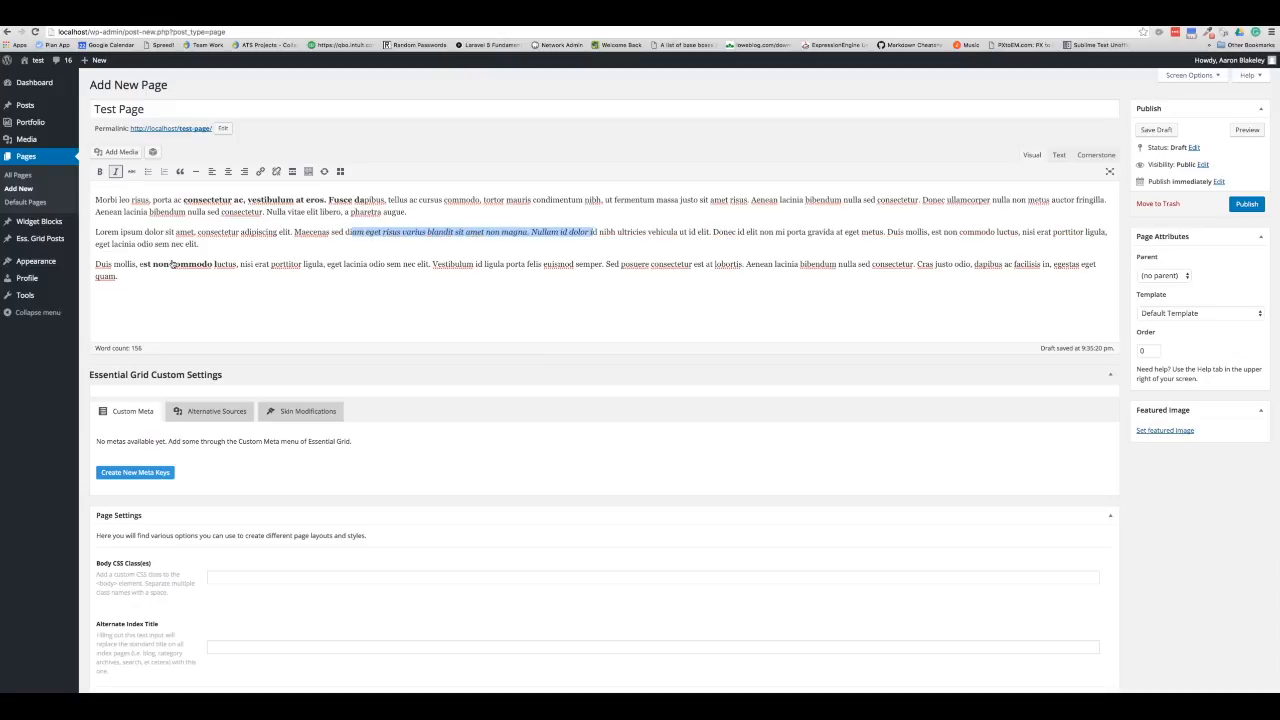
left_click_drag(325, 264, 523, 264)
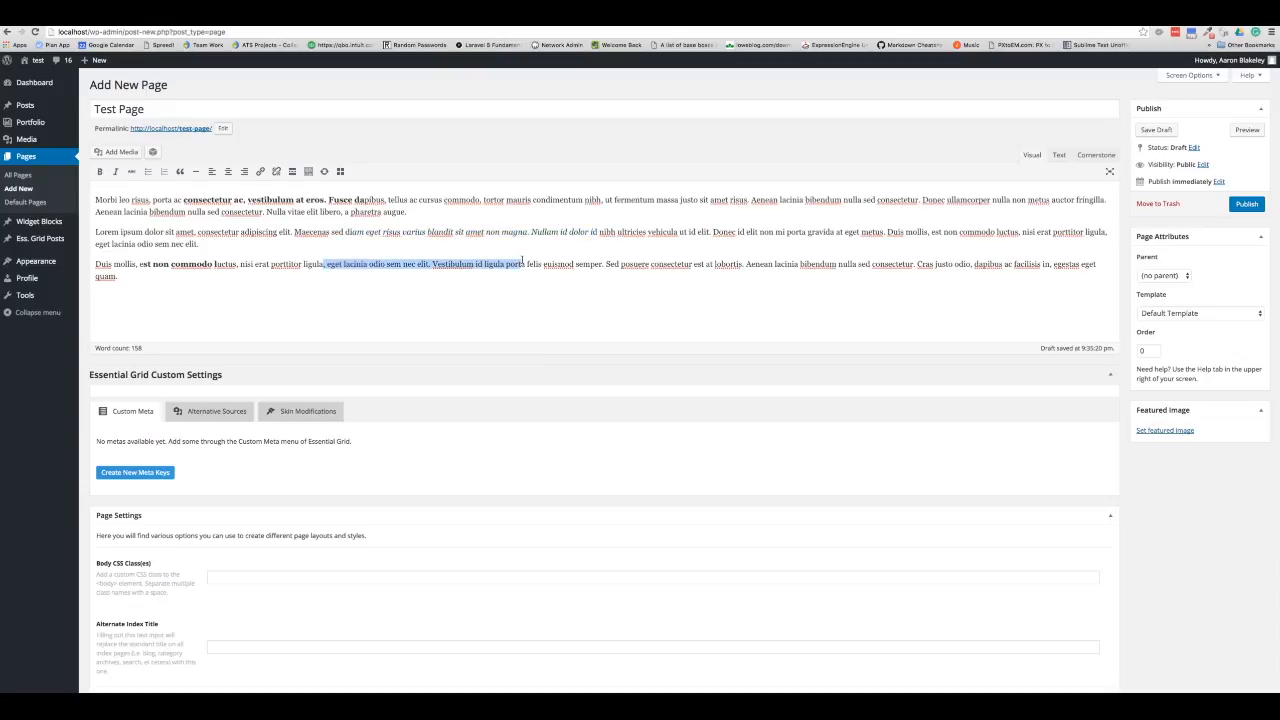
left_click(130, 172)
Step: Add five separate lines reading "list 1" below the third paragraph
left_click(410, 311)
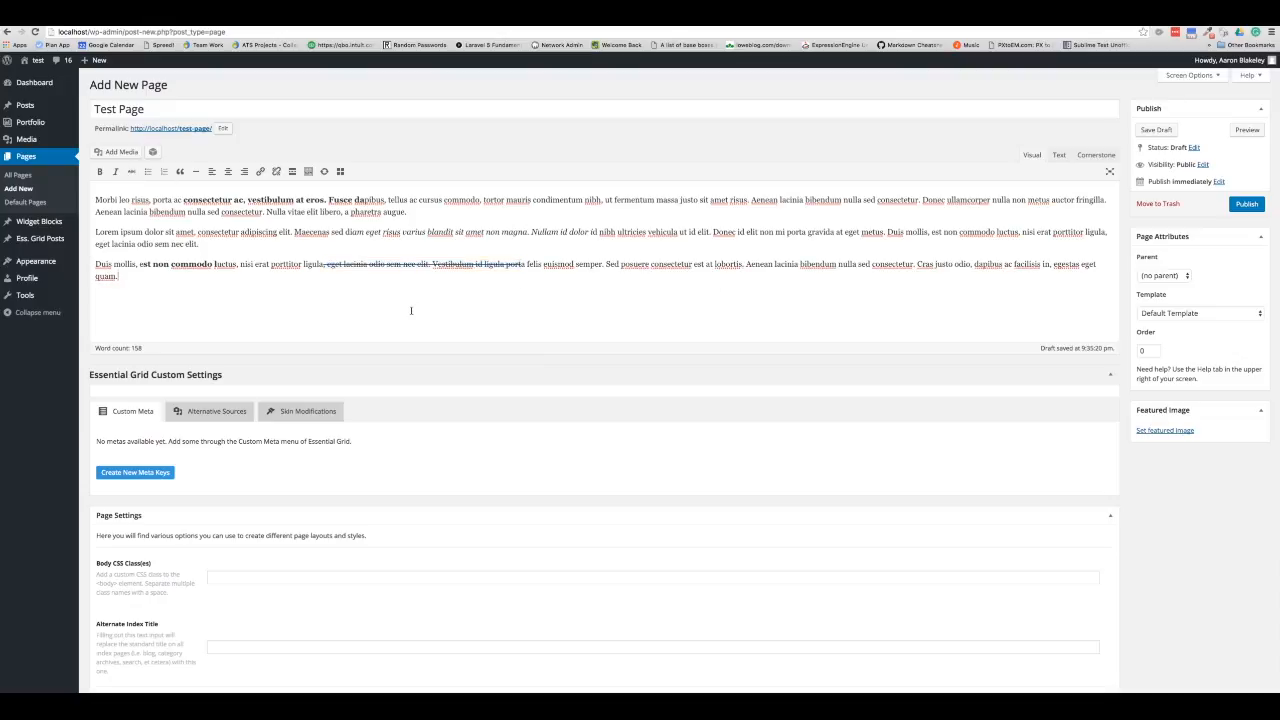
key("Return")
type("list i")
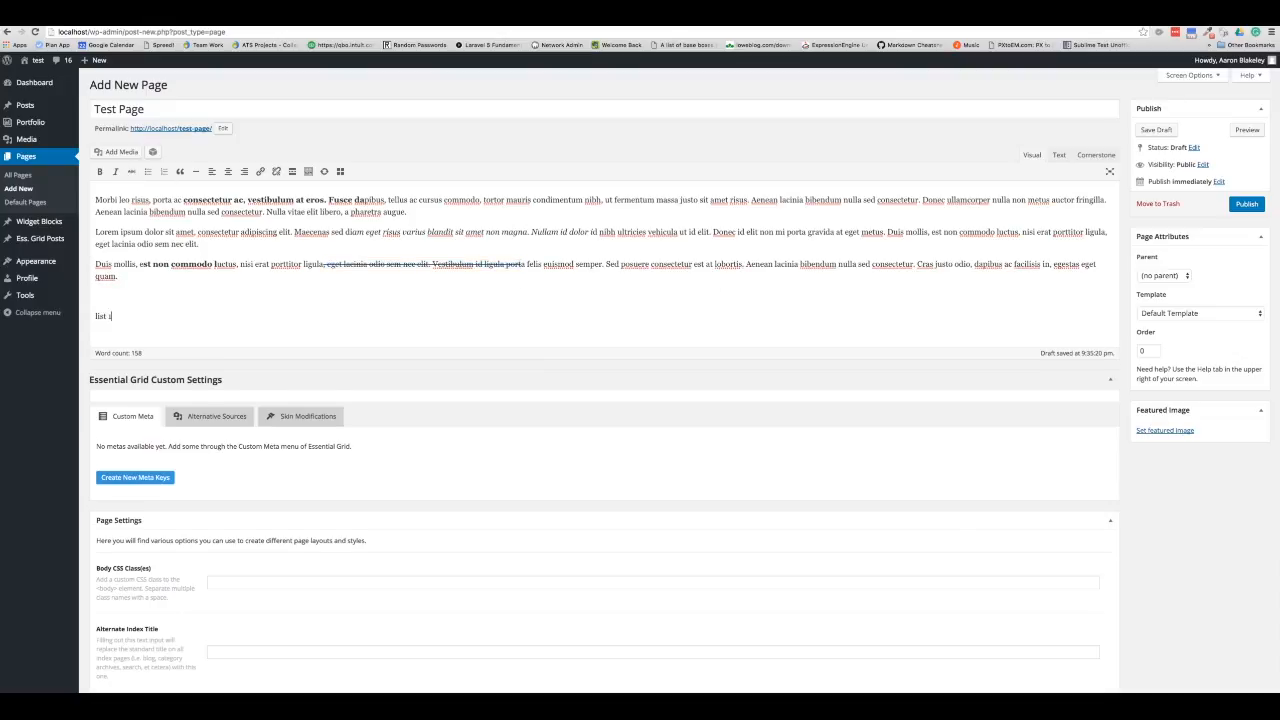
key("shift+super+Left")
key("super+c")
key("Right")
key("Return")
key("super+v")
key("Return")
key("super+v")
key("Return")
key("super+v")
key("Return")
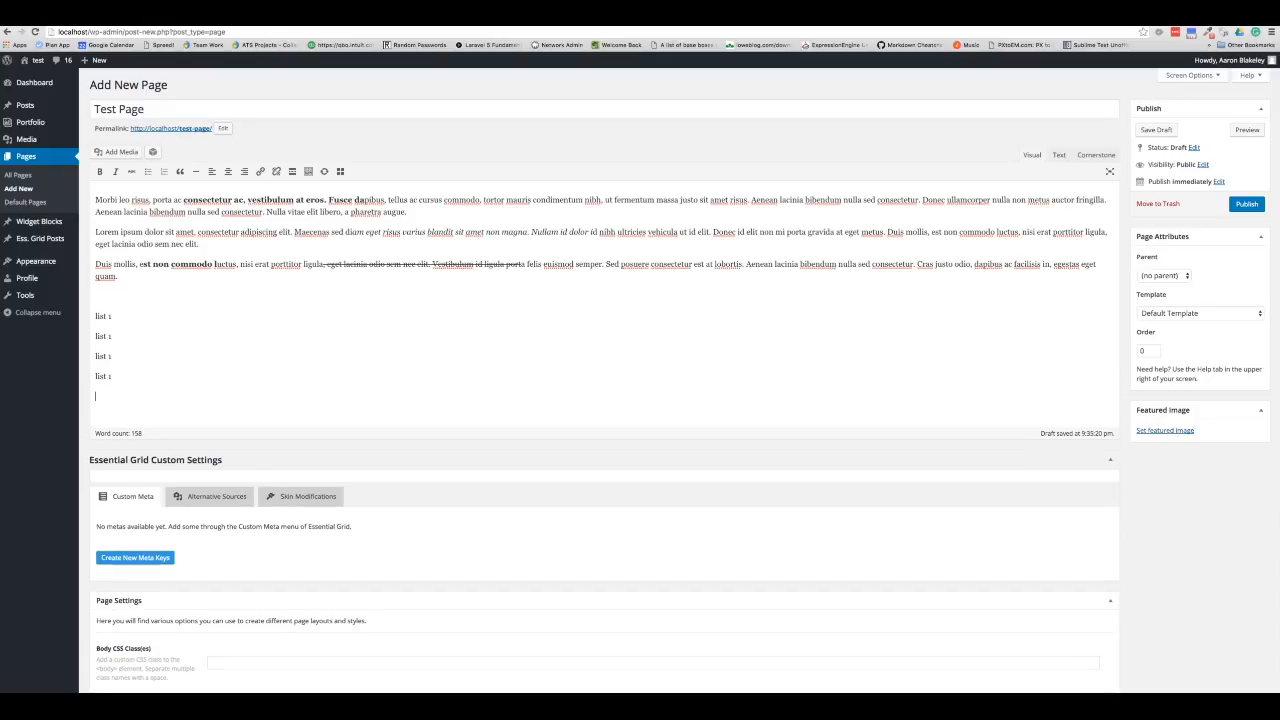
key("super+v")
Step: Try bulleted list formatting on the five "list 1" lines and remove it again
left_click_drag(130, 398, 87, 311)
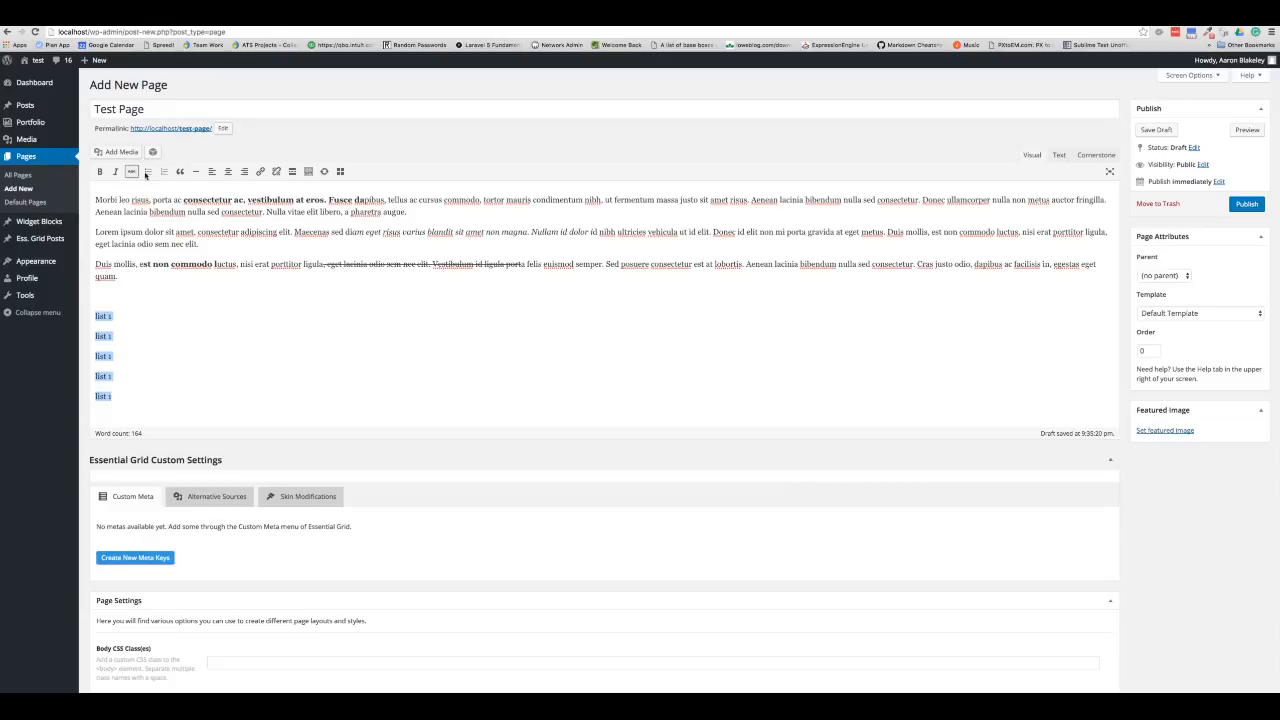
left_click(148, 172)
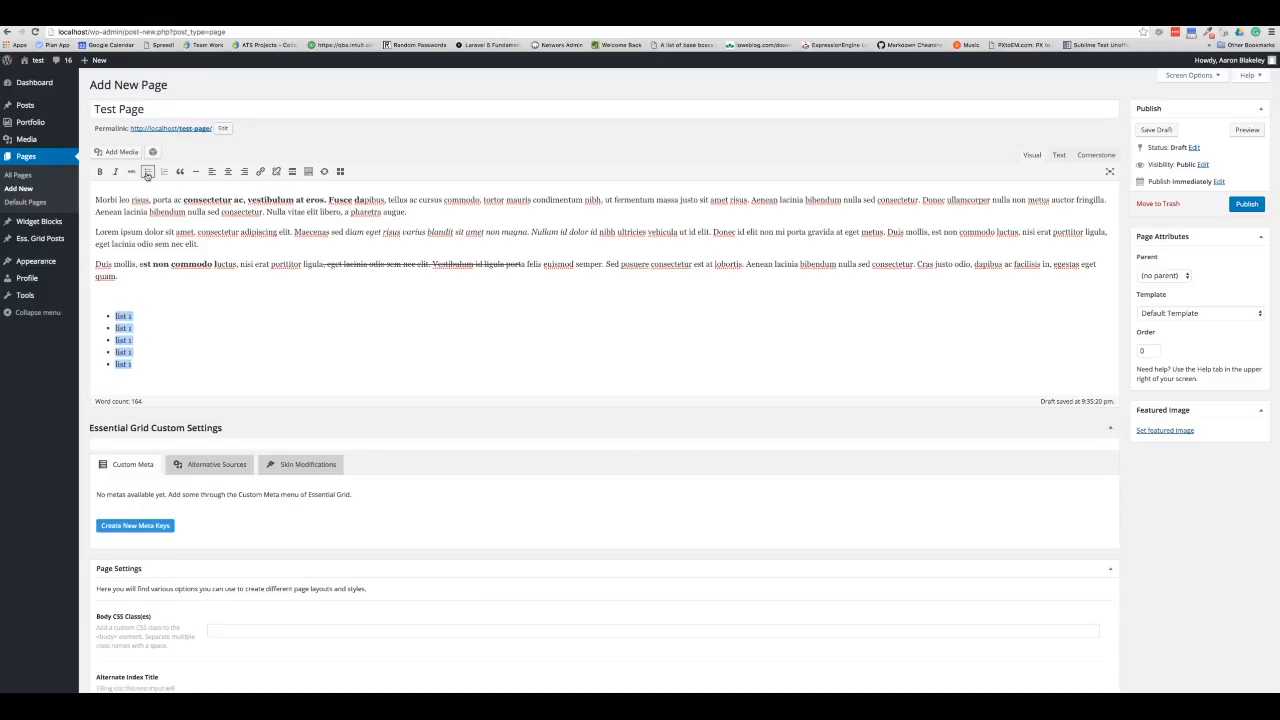
left_click(148, 172)
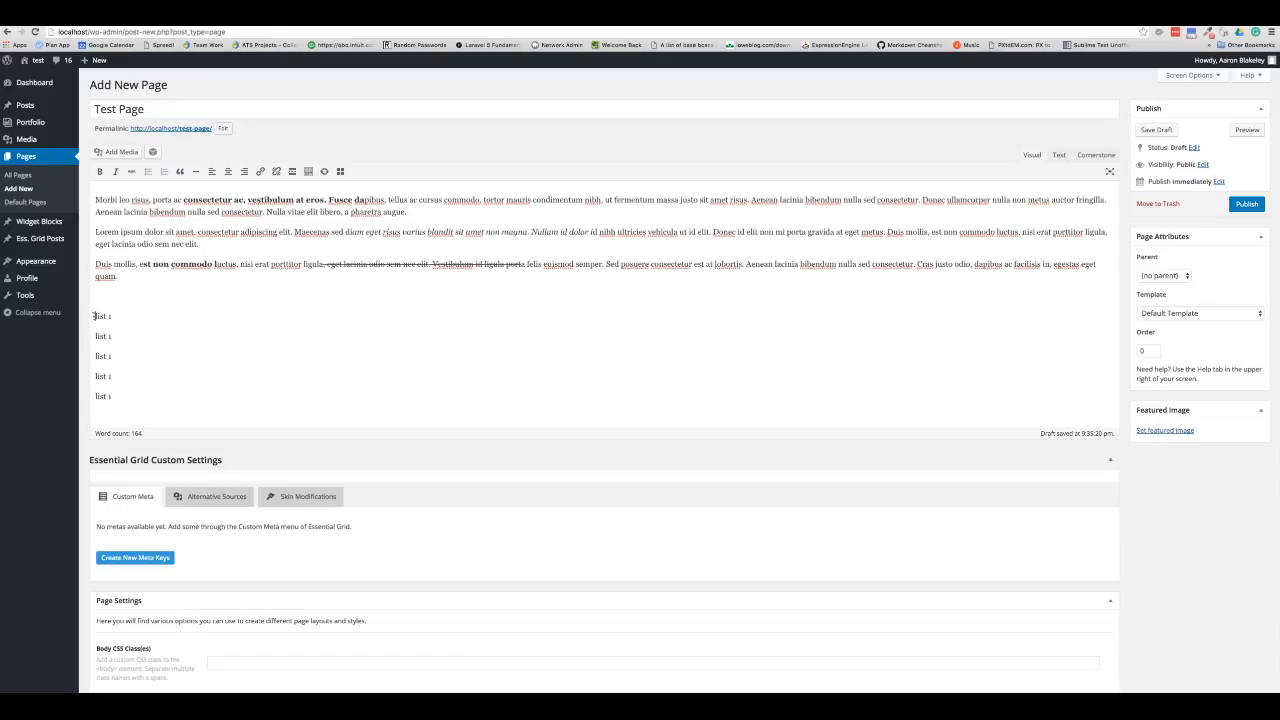
Step: Turn the five "list 1" lines into a numbered list
left_click_drag(95, 316, 160, 414)
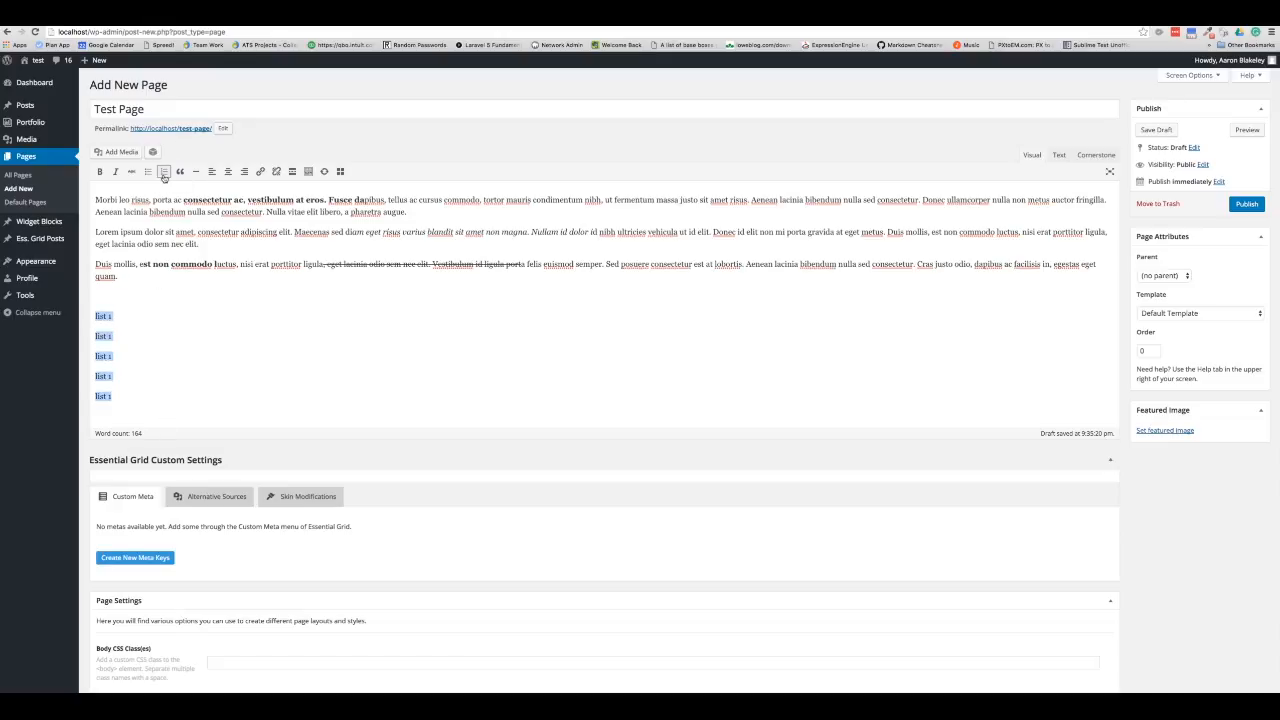
left_click(164, 172)
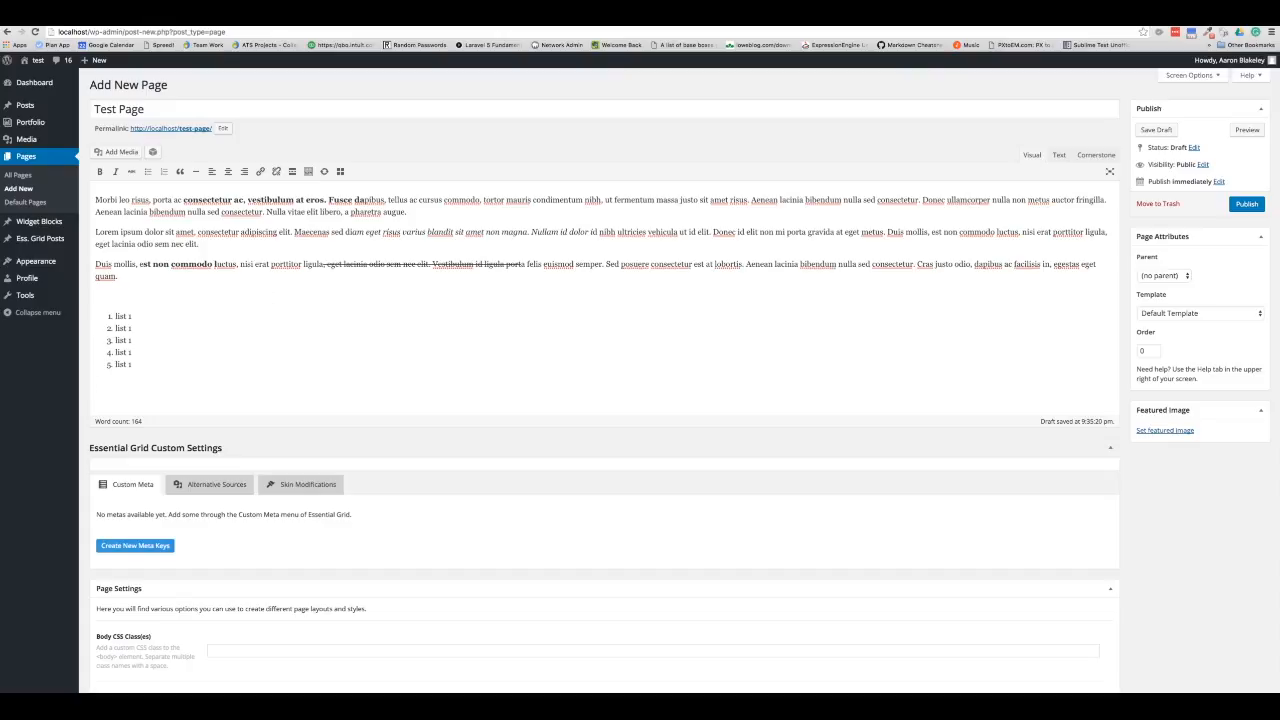
Step: Paste placeholder text from LittleIpsum below the numbered list and format it as a block quote
left_click(944, 8)
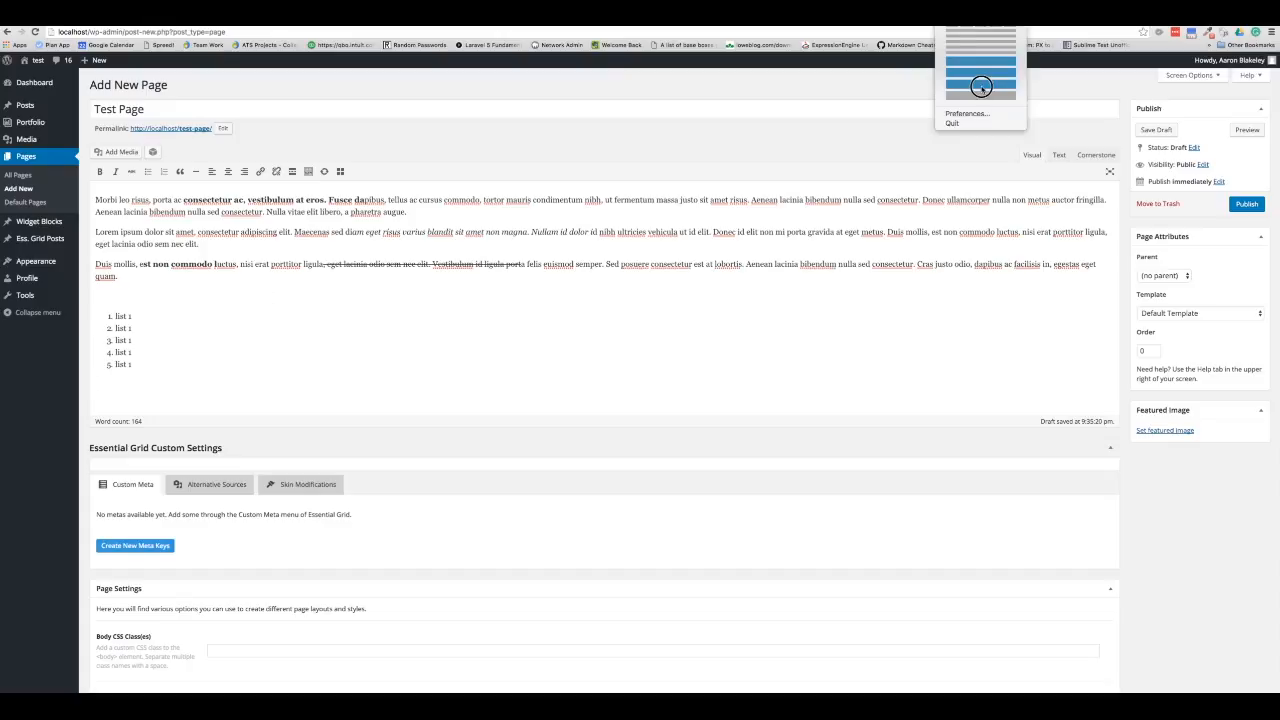
left_click(983, 84)
key("super+v")
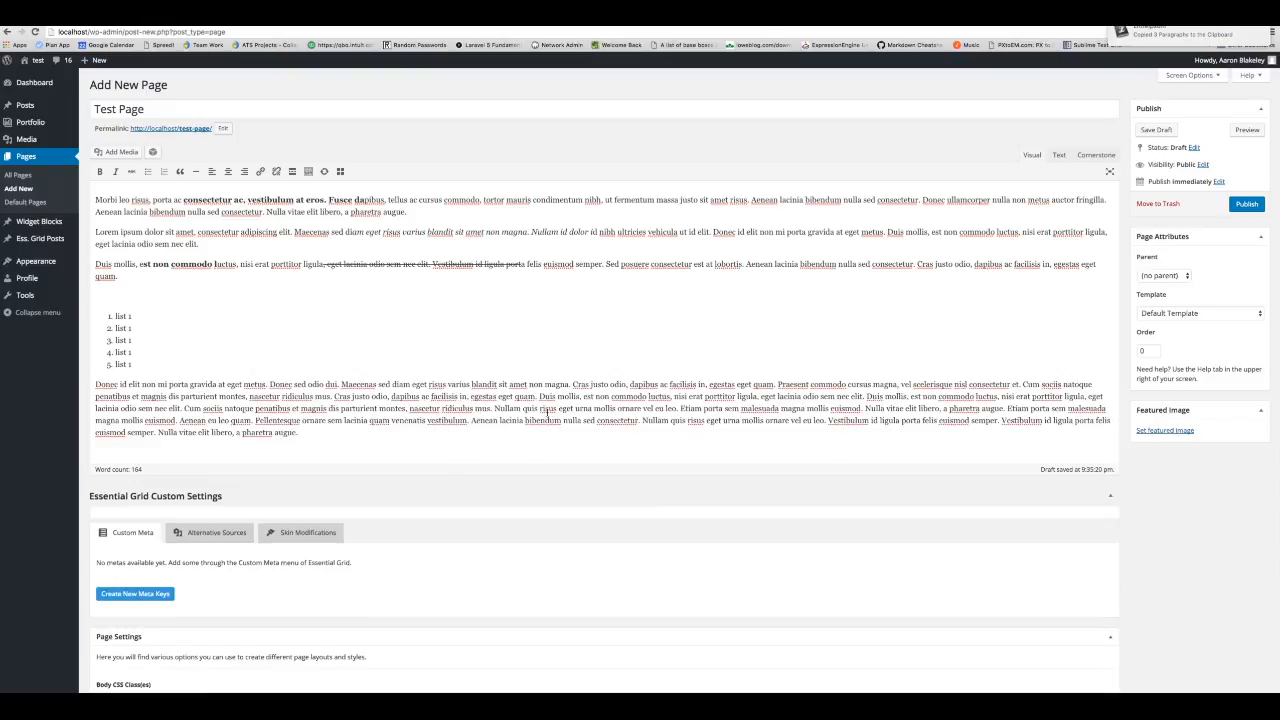
left_click_drag(351, 431, 36, 372)
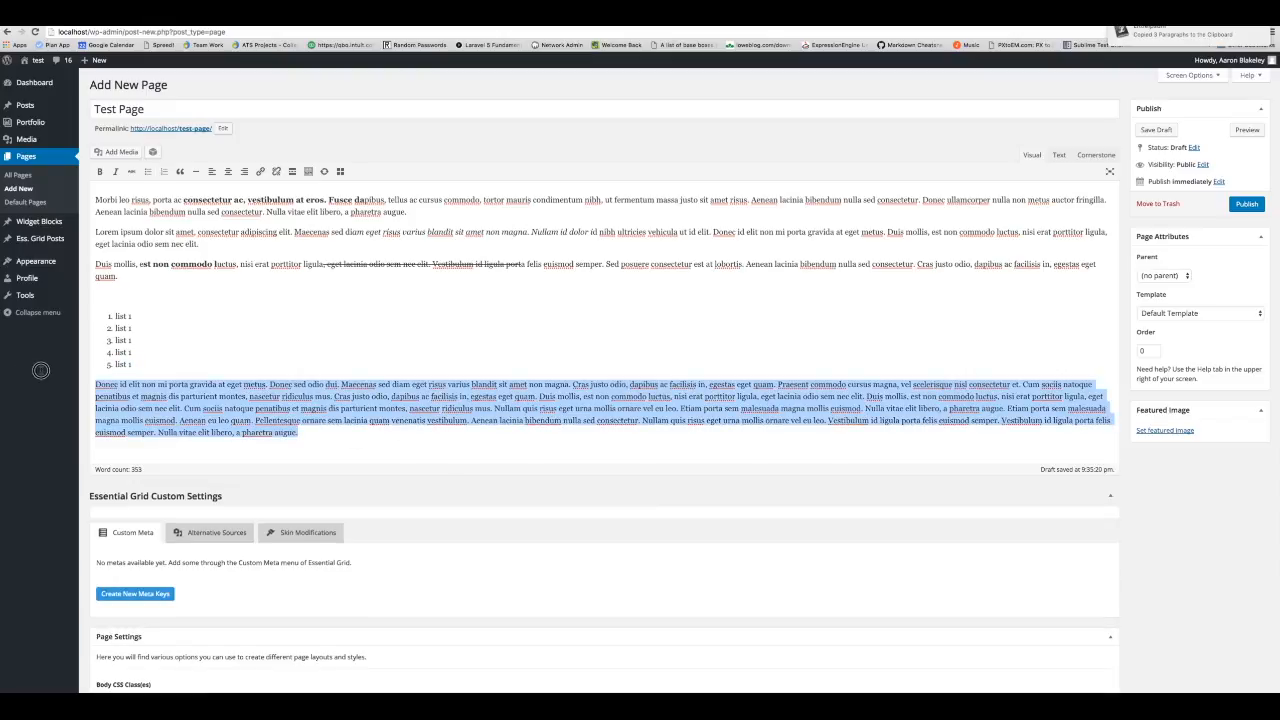
left_click(164, 171)
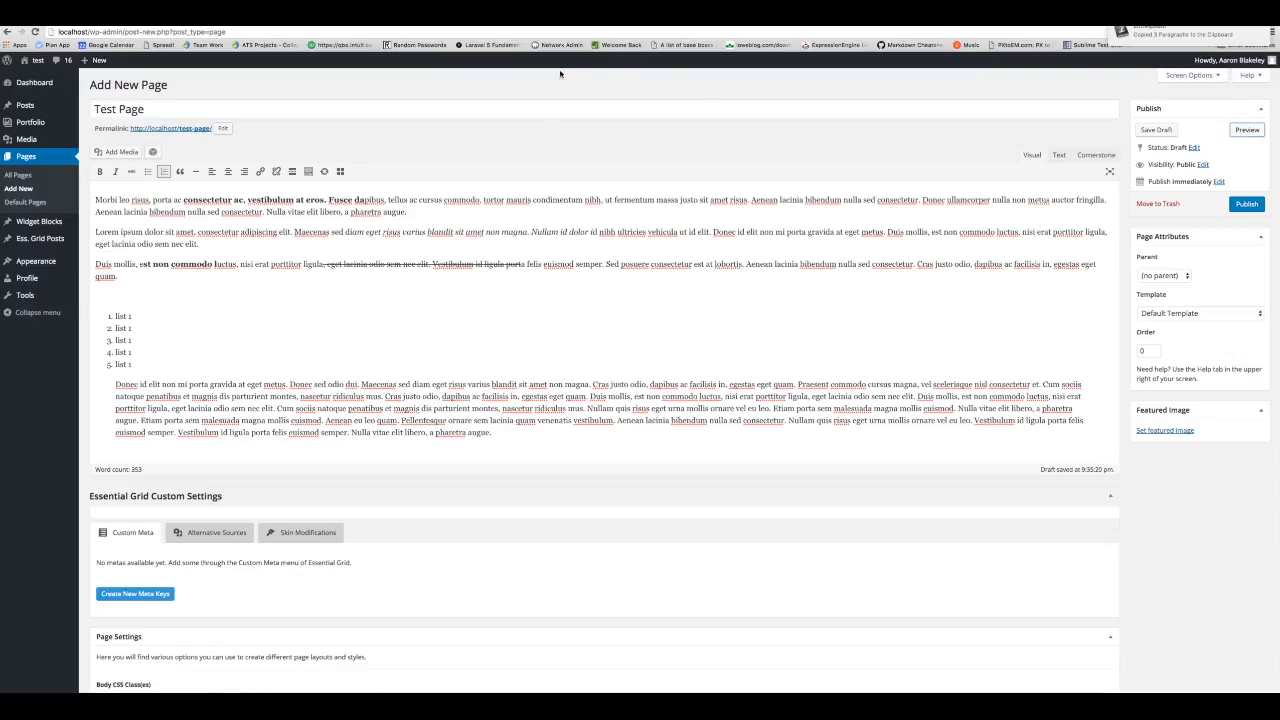
Step: Look through the Test Page preview from the formatted paragraphs down to the block quote and return to the editor
left_click(258, 18)
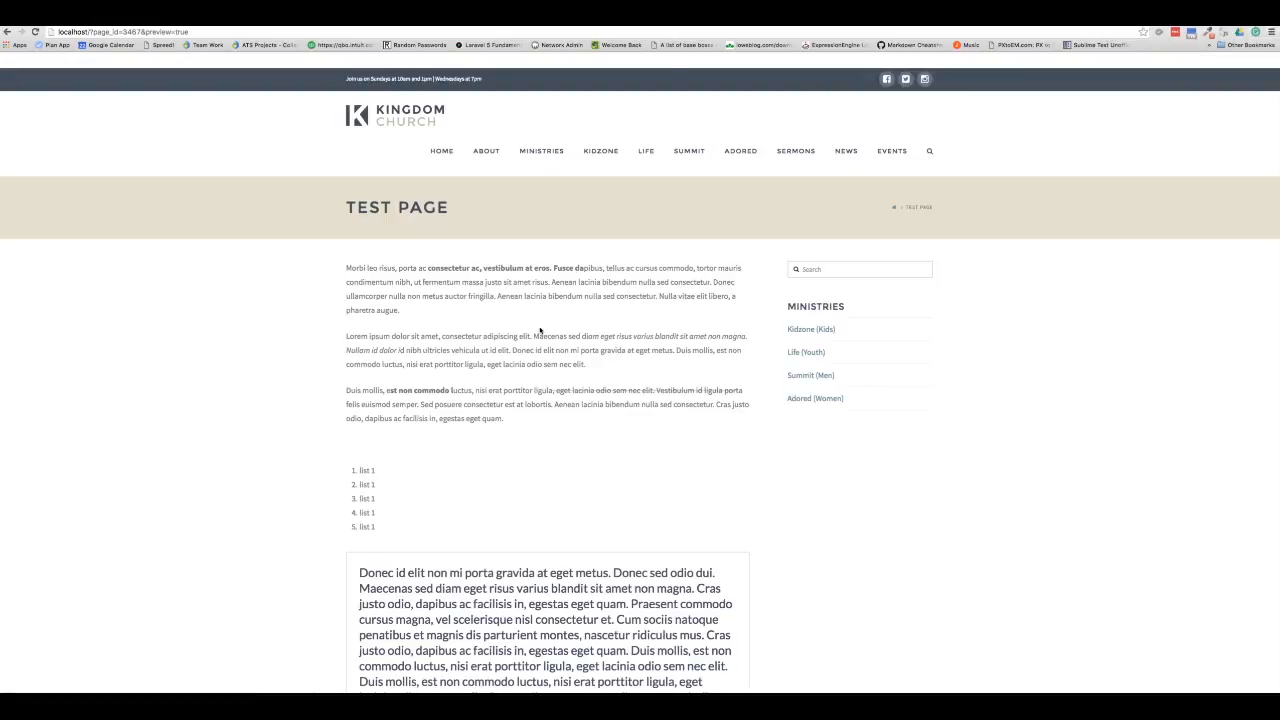
scroll(540, 330, "down", 5)
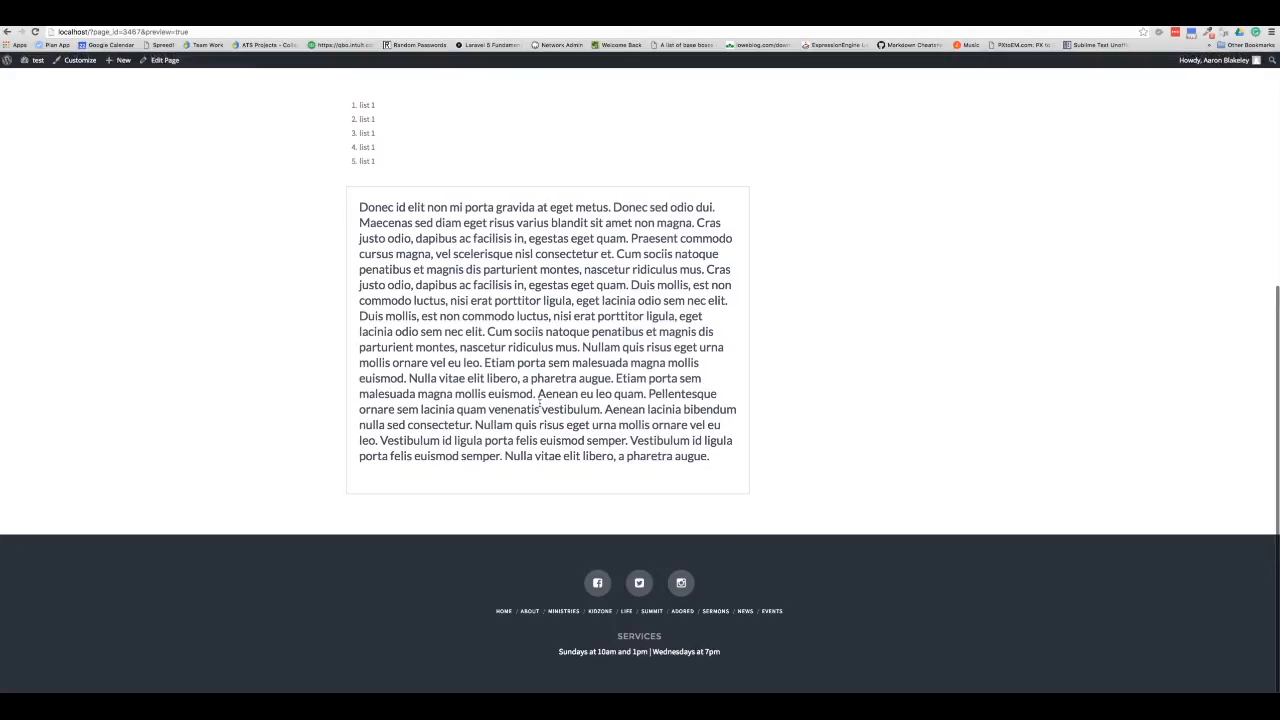
scroll(539, 398, "up", 3)
scroll(540, 400, "up", 3)
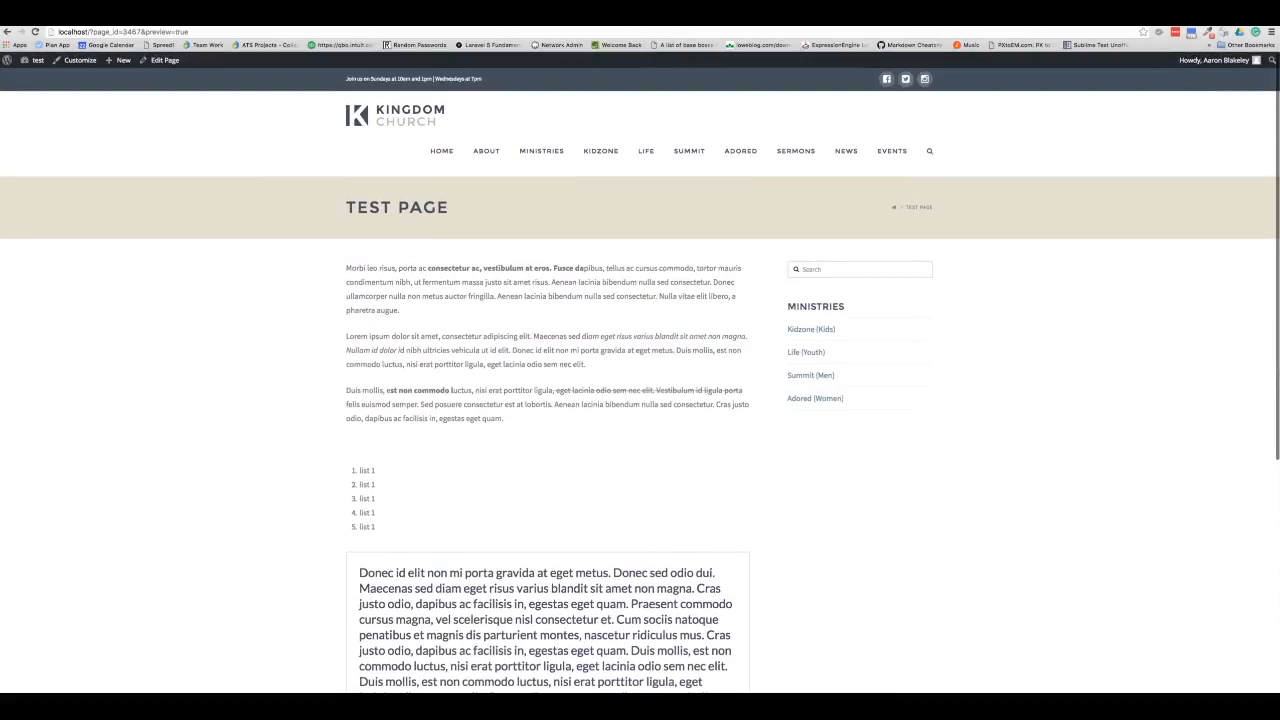
left_click(234, 18)
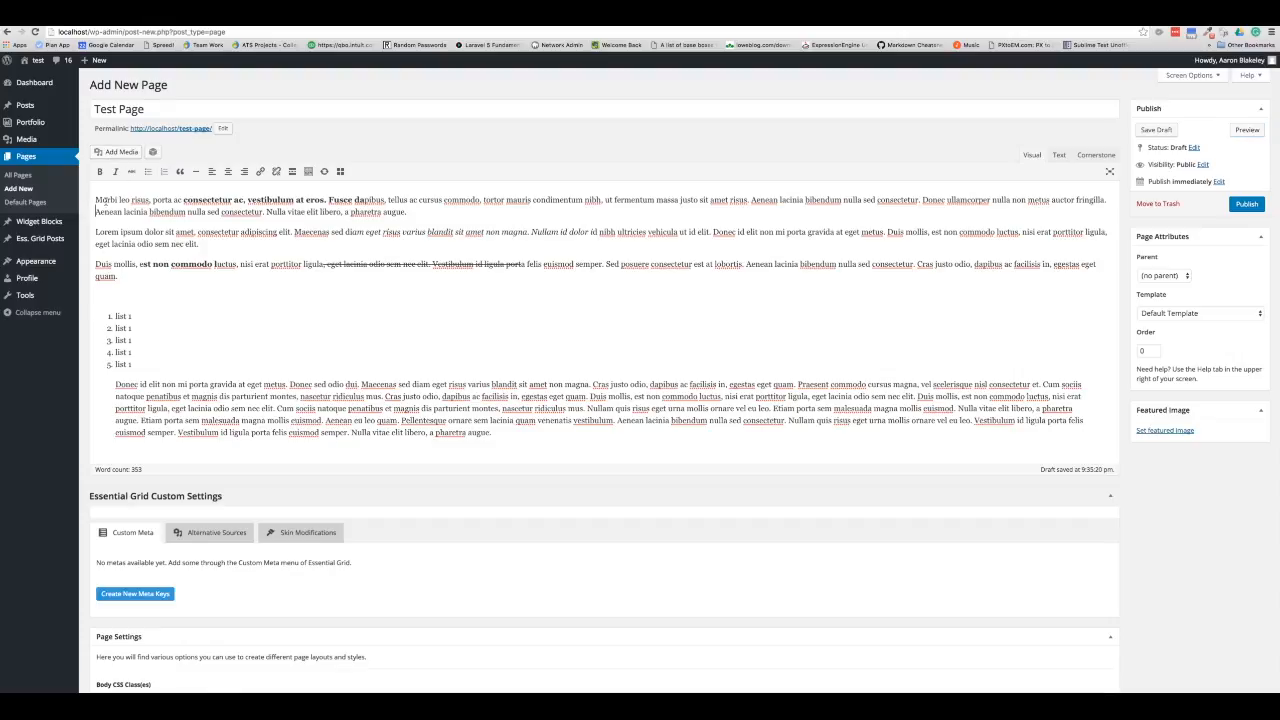
Step: Look at the upload area and the Media Library images available for inserting into the page, and close the media window
left_click(115, 156)
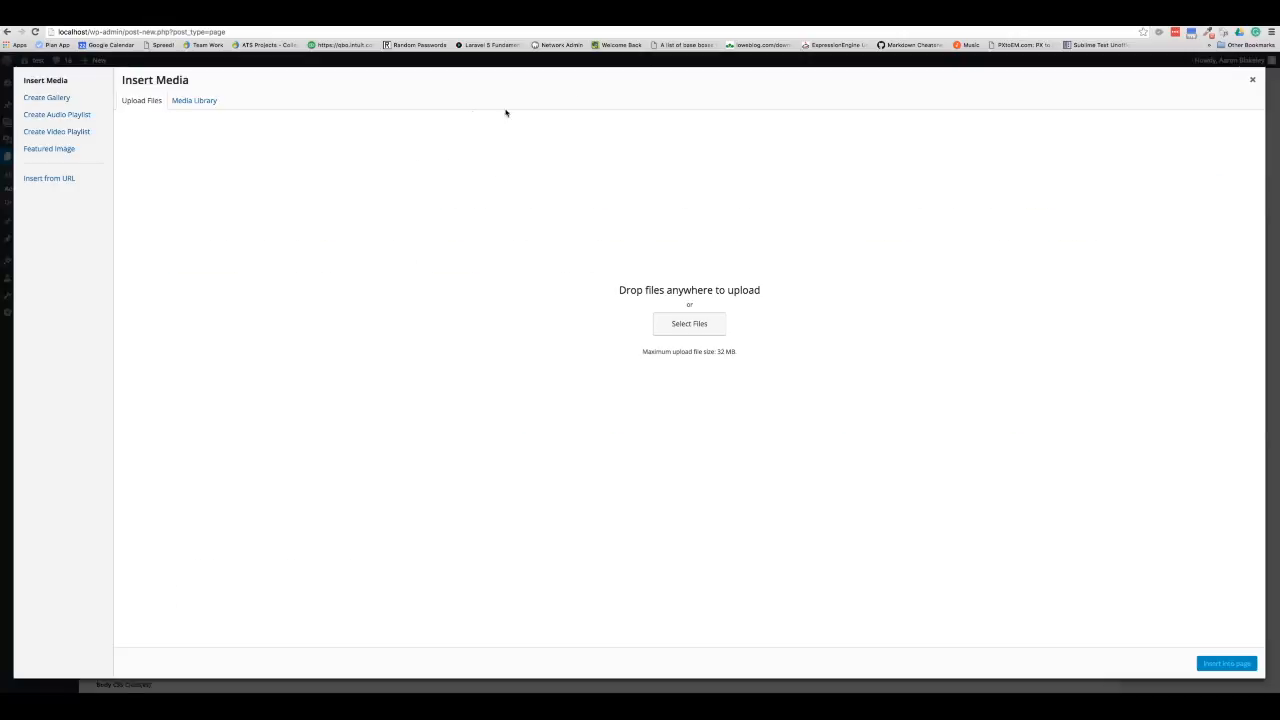
left_click(211, 99)
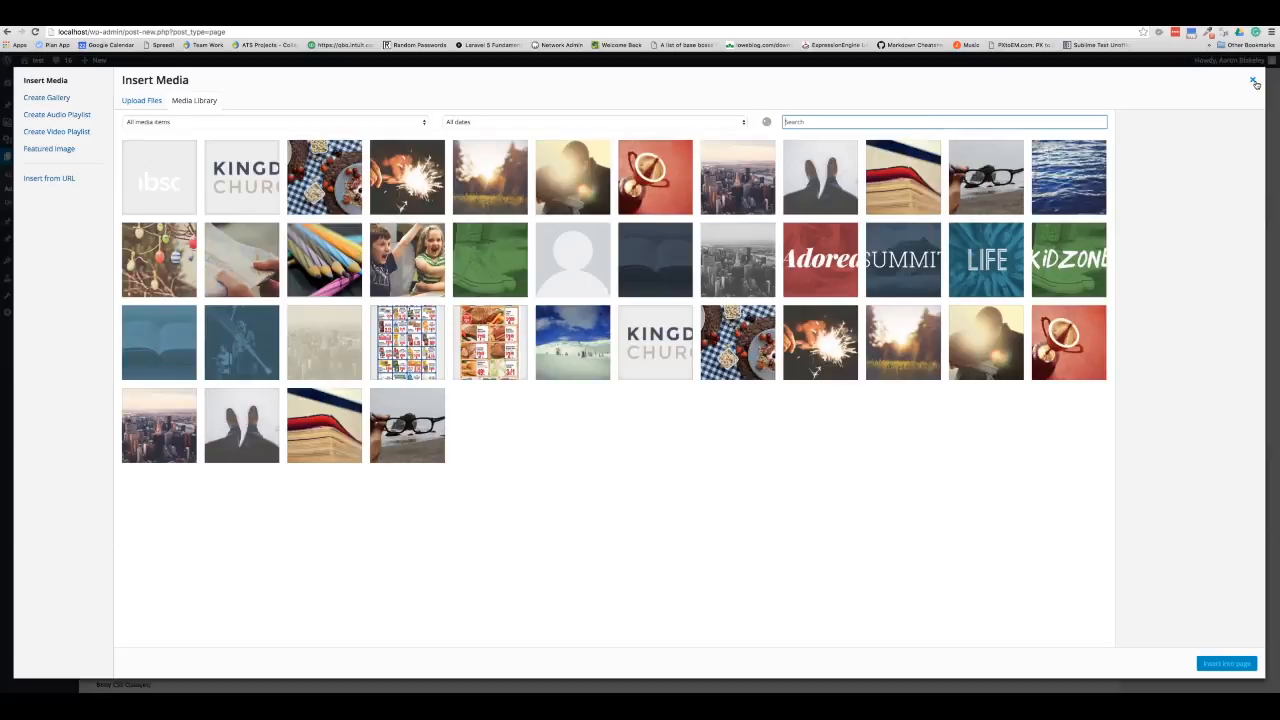
left_click(1253, 81)
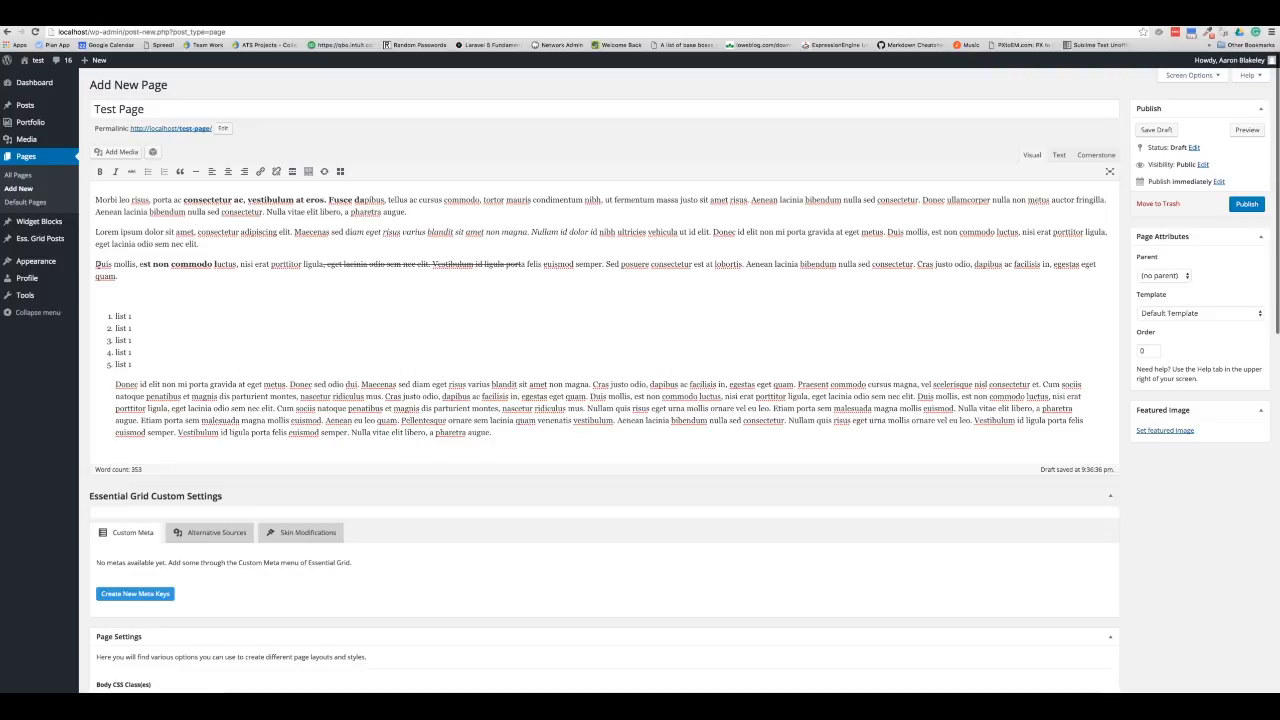
Step: Insert the medium-size featured-sermons-02.jpg image from the Media Library at the start of the third paragraph
left_click(94, 264)
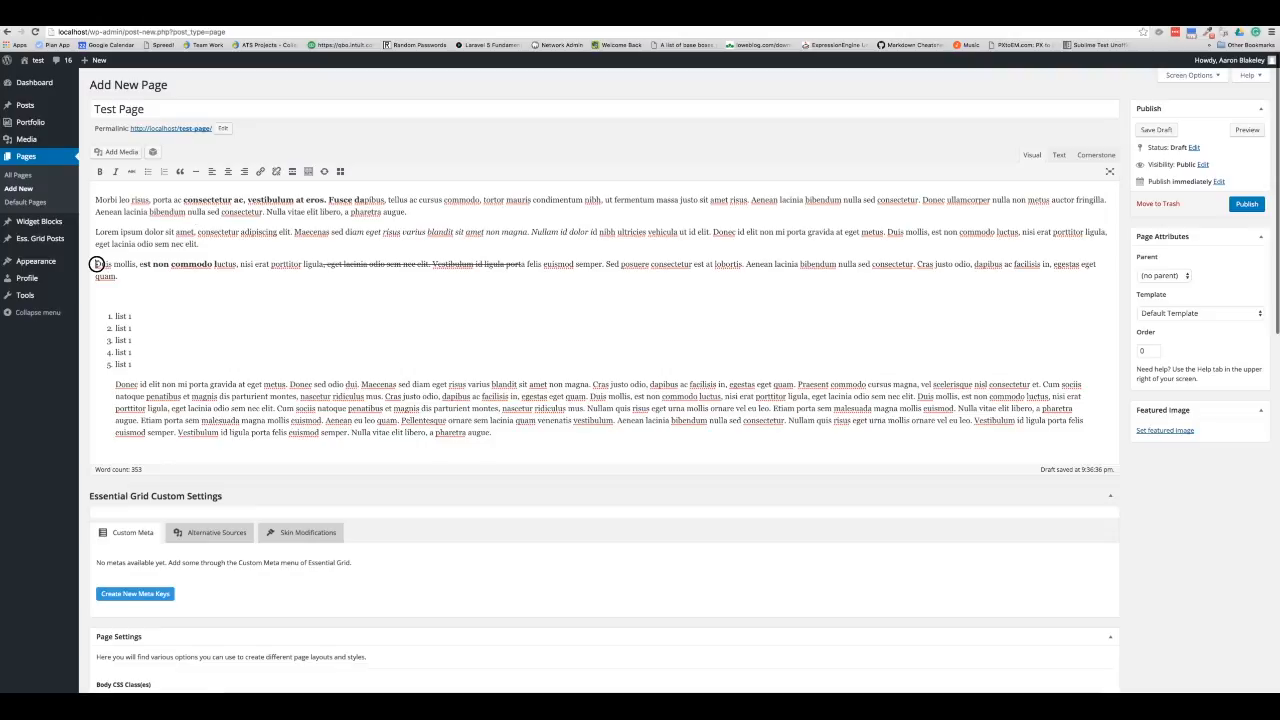
left_click(116, 152)
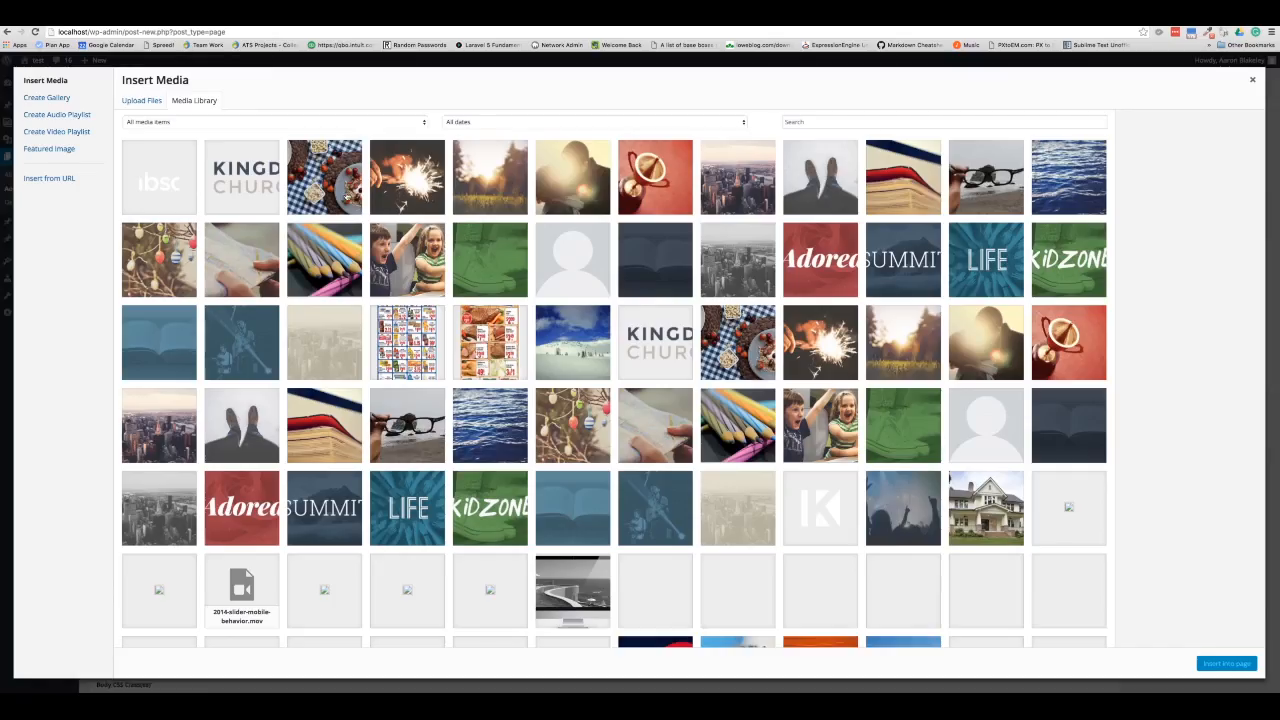
left_click(672, 206)
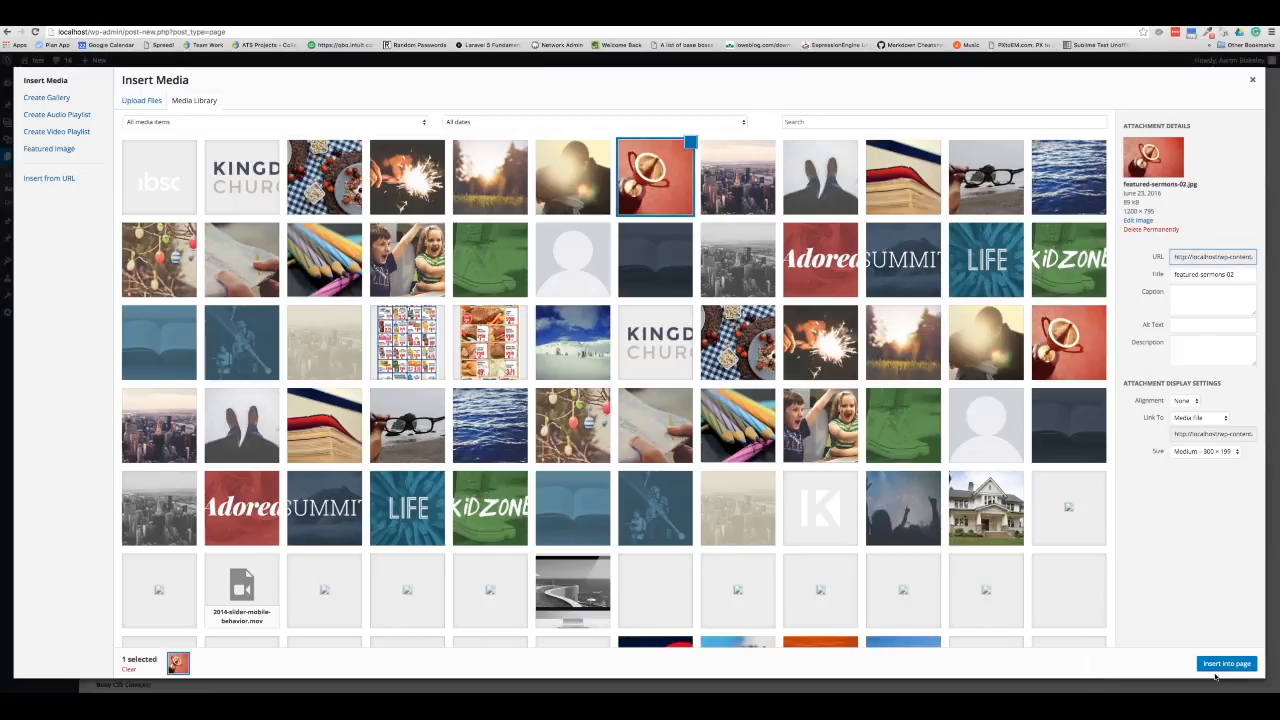
left_click(1217, 665)
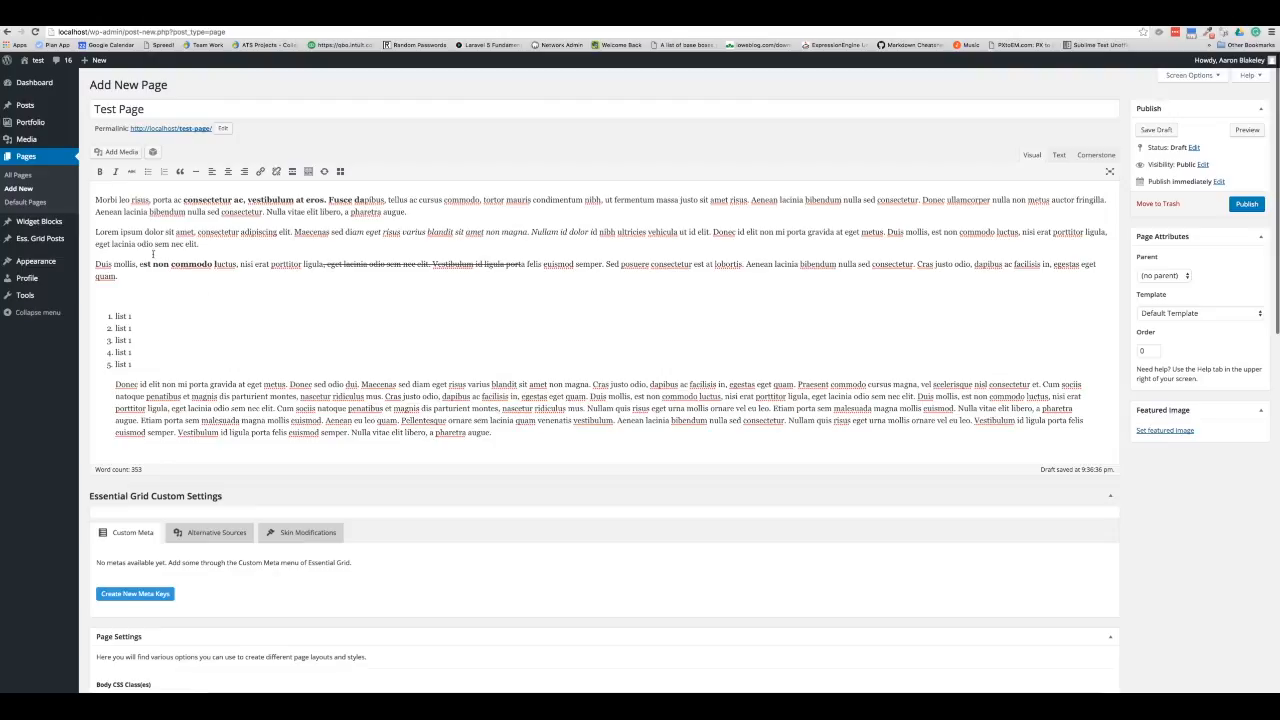
left_click(121, 263)
left_click(96, 265)
Step: Align the inserted image left so the text wraps around it, and preview the page
left_click(172, 304)
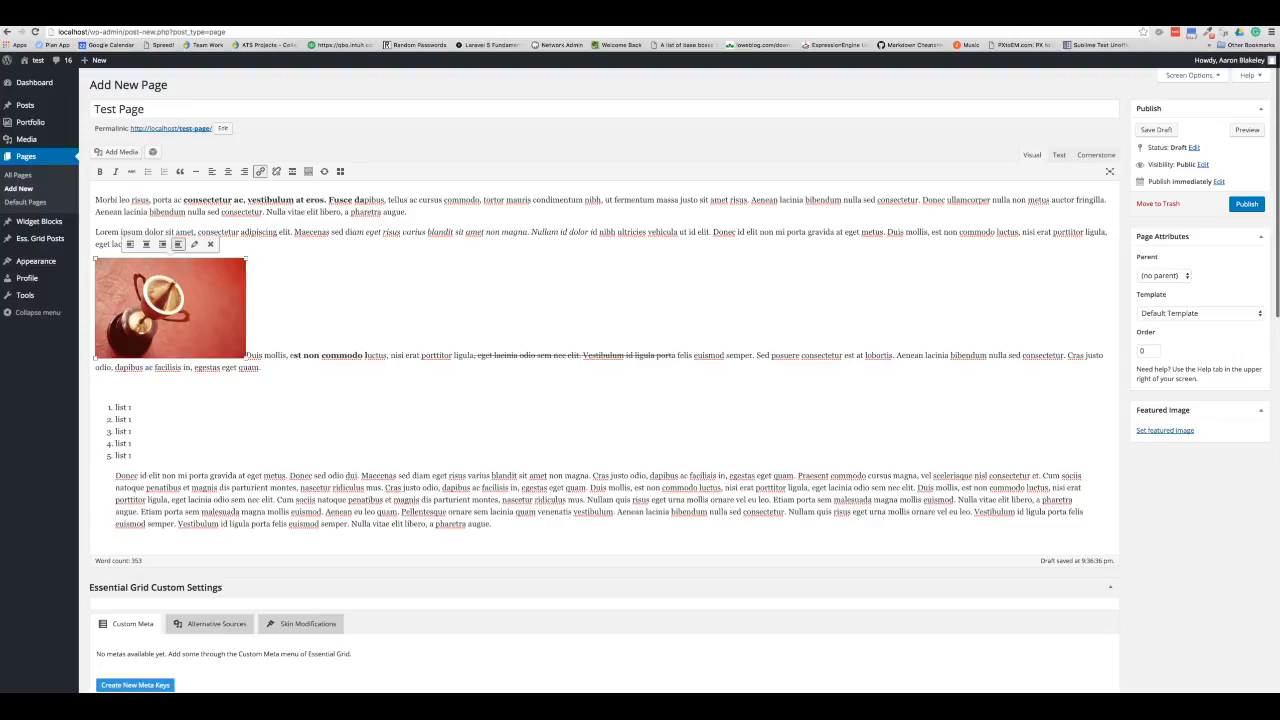
left_click(130, 244)
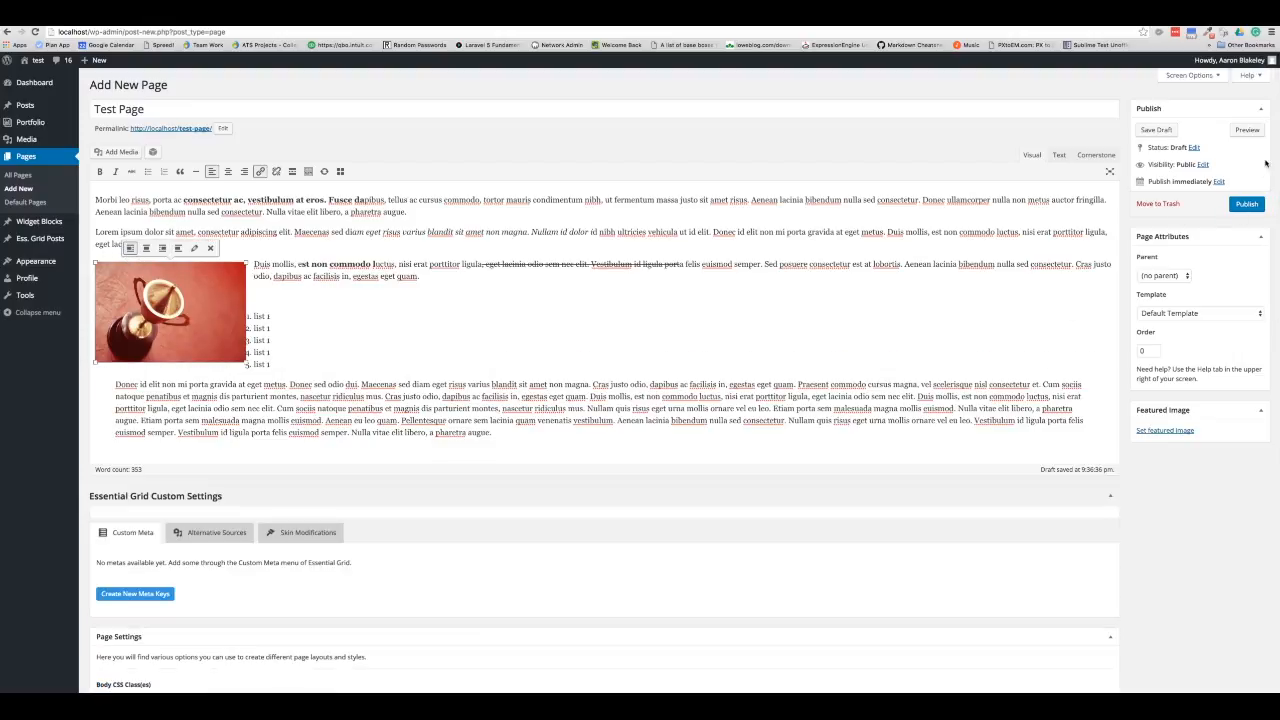
left_click(1247, 130)
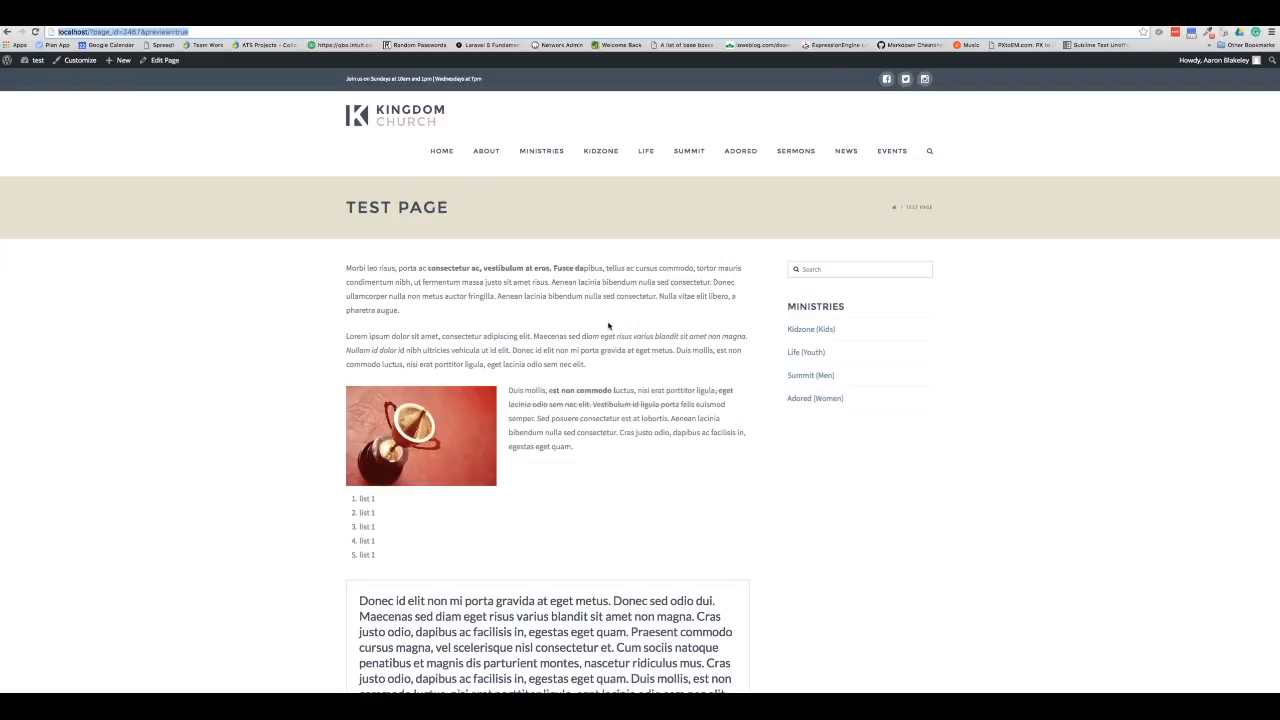
Step: Return to the Test Page editor and switch the body to the Cornerstone editing mode
left_click(241, 23)
left_click(285, 287)
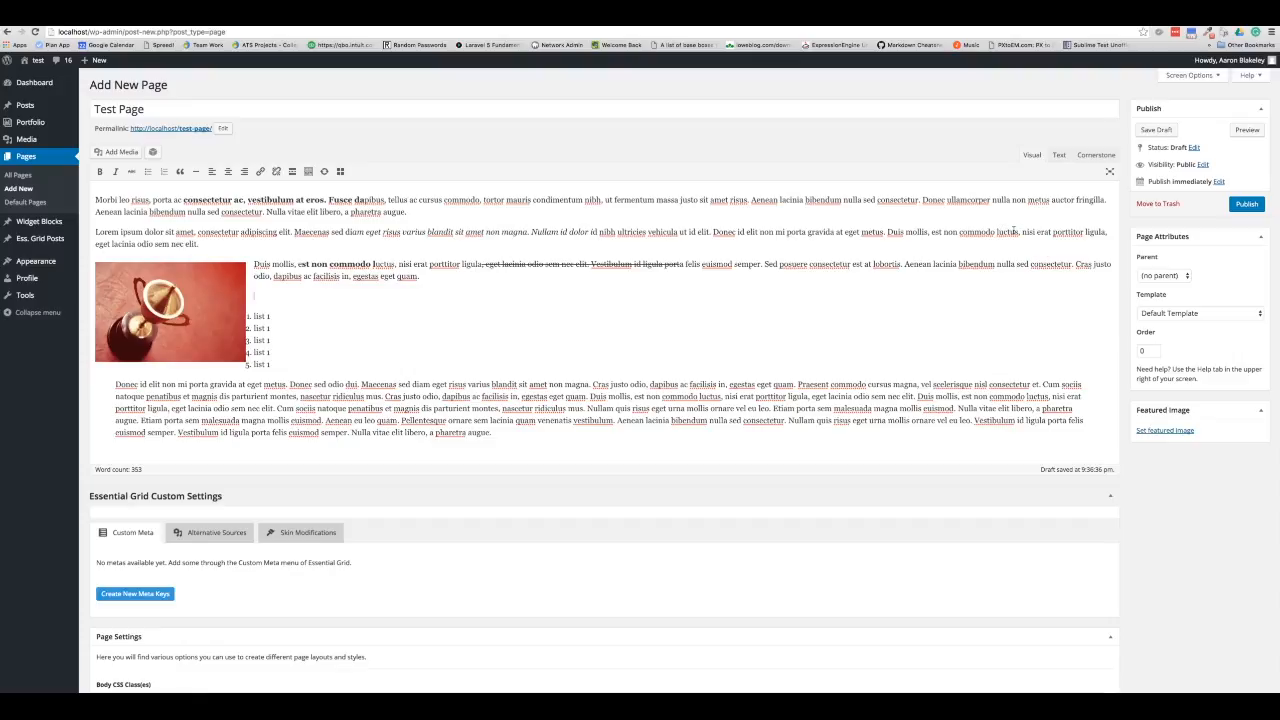
left_click(1094, 156)
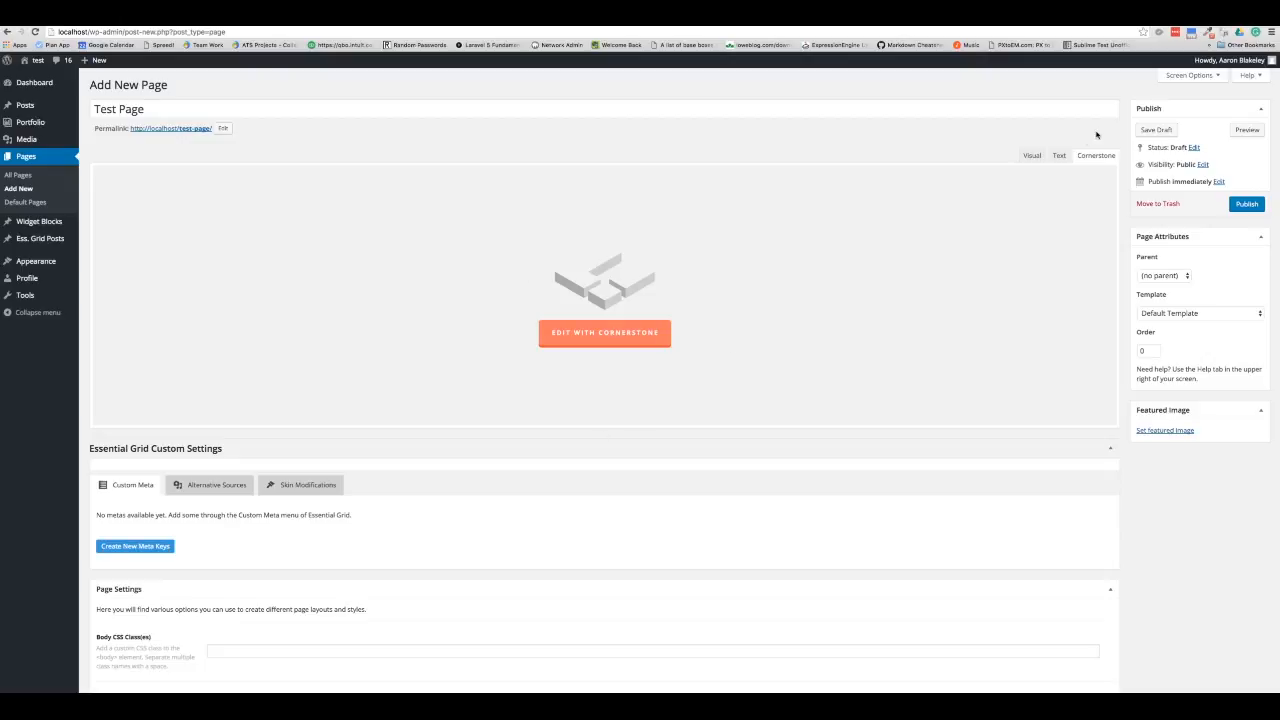
Step: View the page body in the Visual mode, and open the page in the Cornerstone editor
left_click(1031, 158)
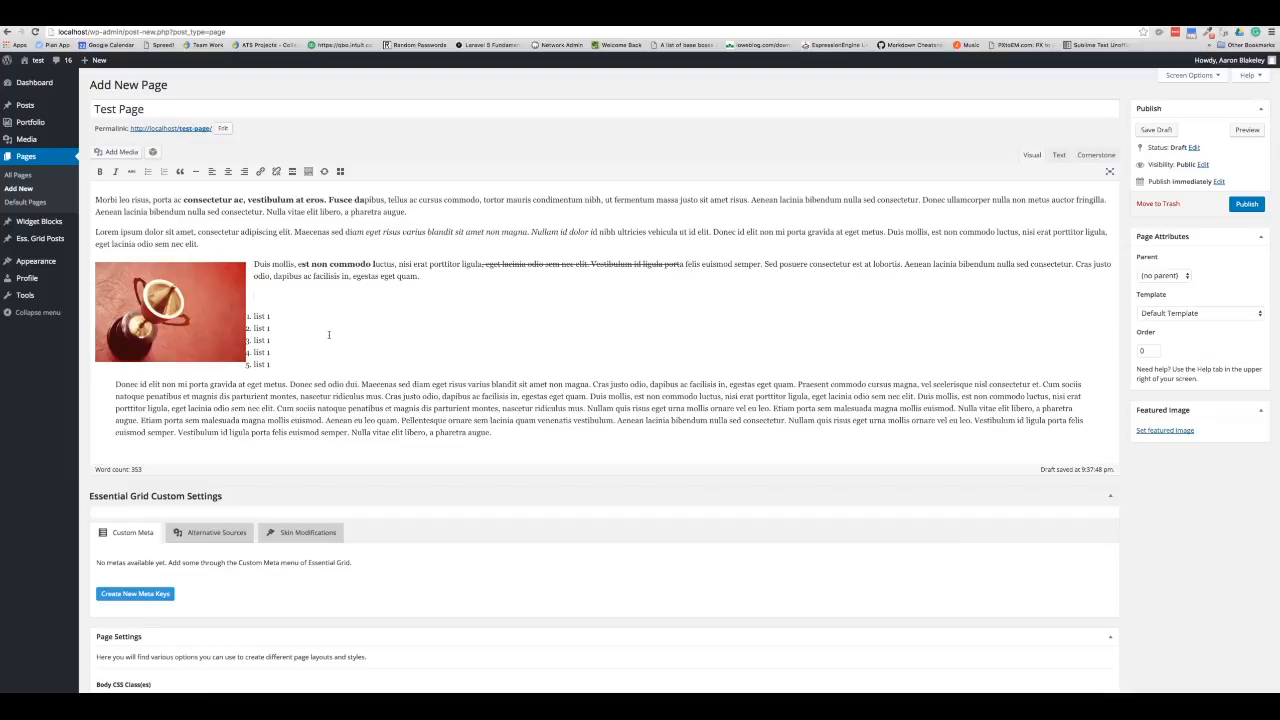
left_click(1095, 155)
left_click(593, 343)
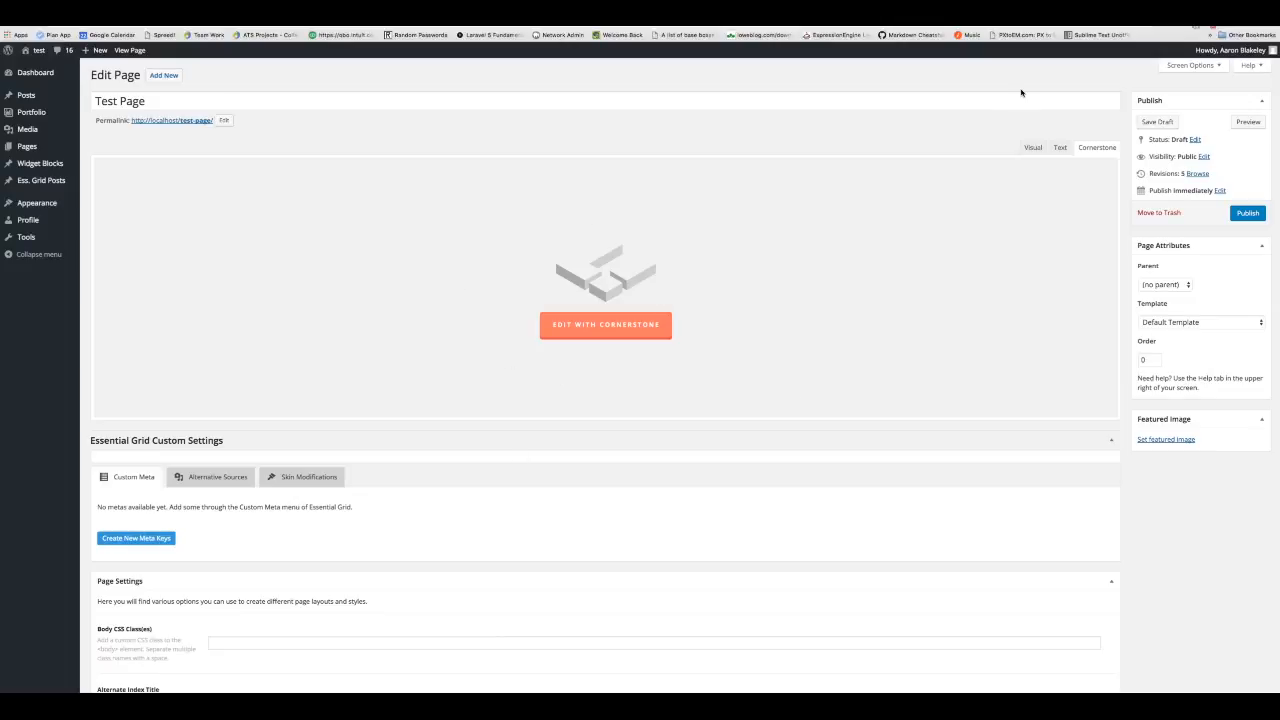
Step: View the body's HTML in the Text mode, and decline replacing the content when switching to Cornerstone
left_click(1060, 147)
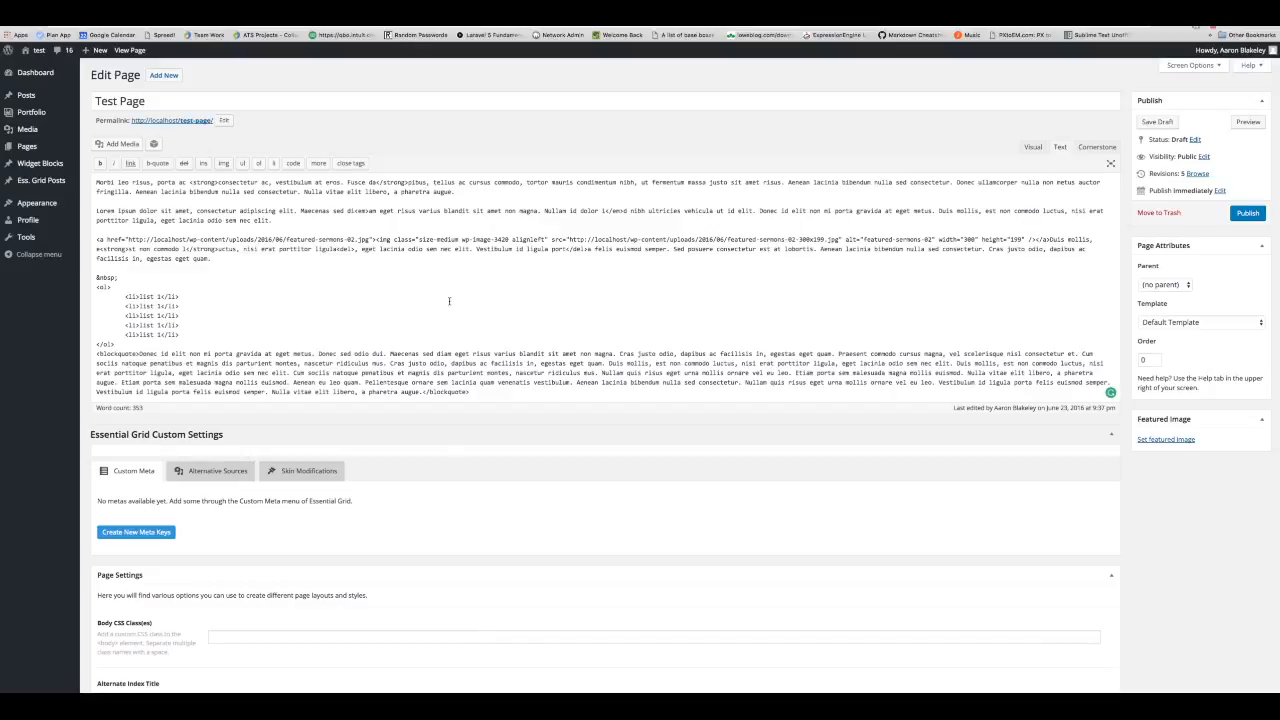
left_click(1099, 149)
left_click(1062, 148)
left_click(1096, 149)
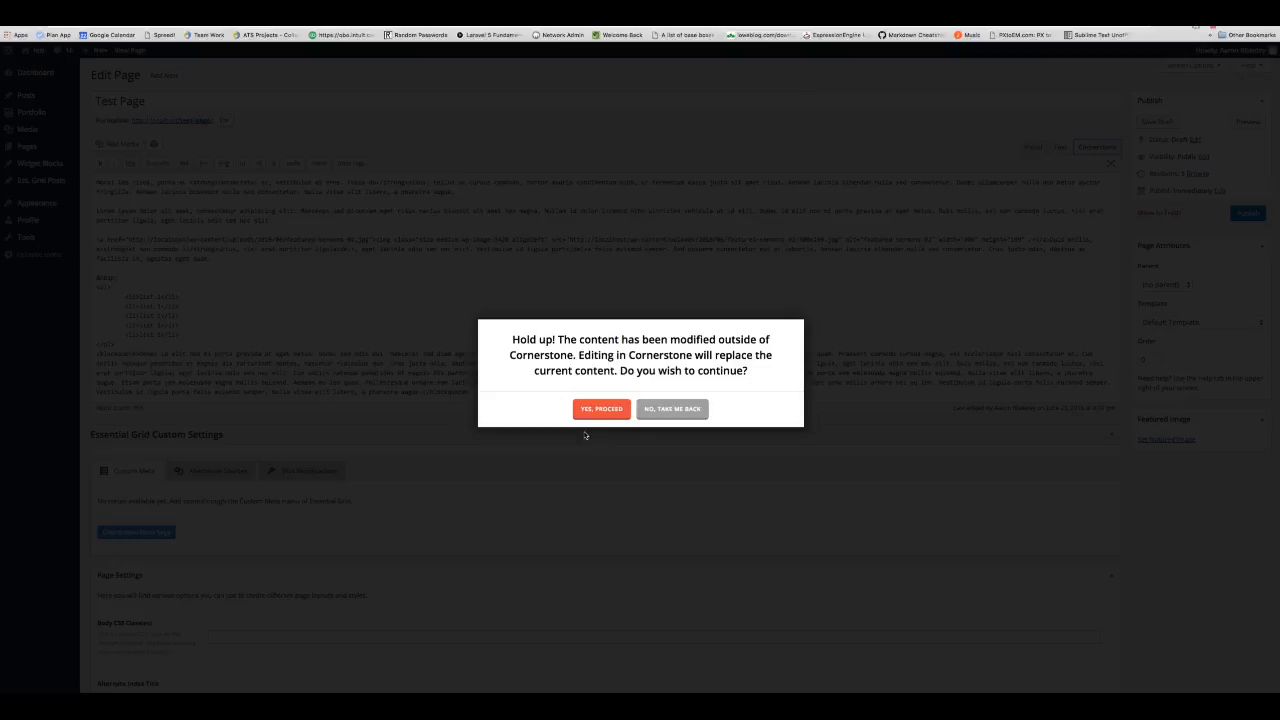
left_click(672, 409)
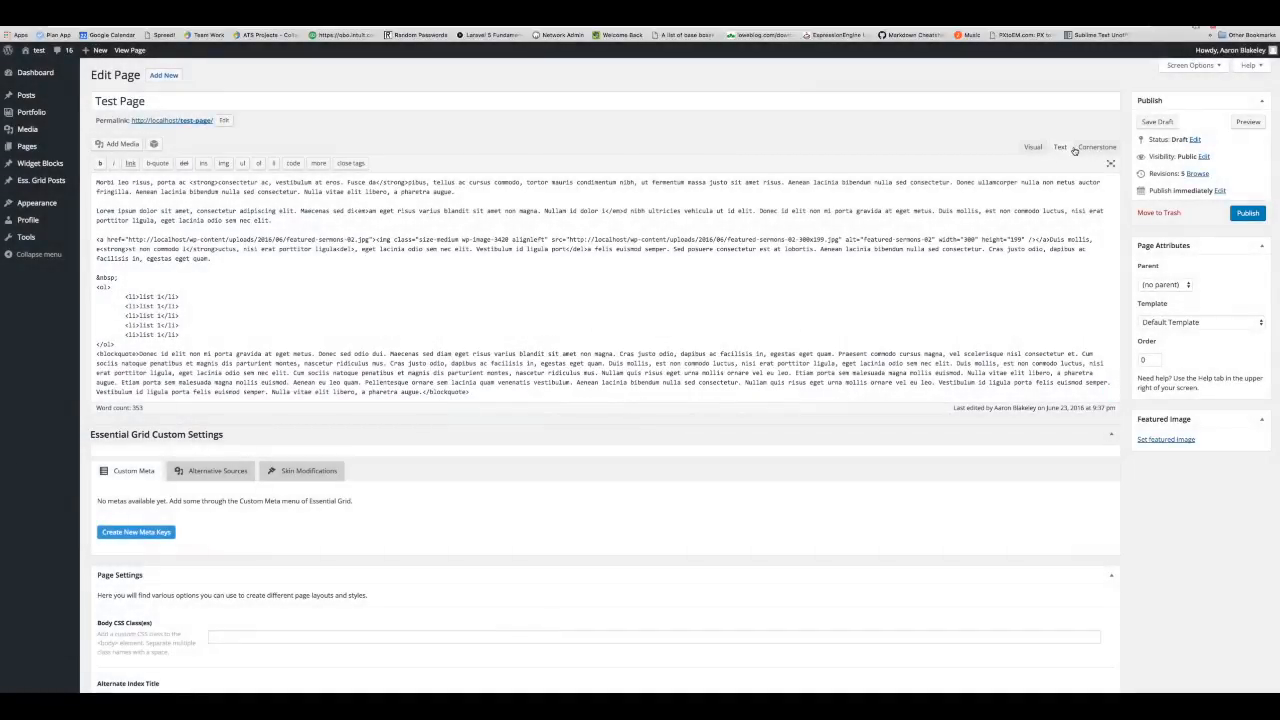
Step: Switch the body to Cornerstone, agree to replace the current content, and open the page in the Cornerstone editor
left_click(1096, 147)
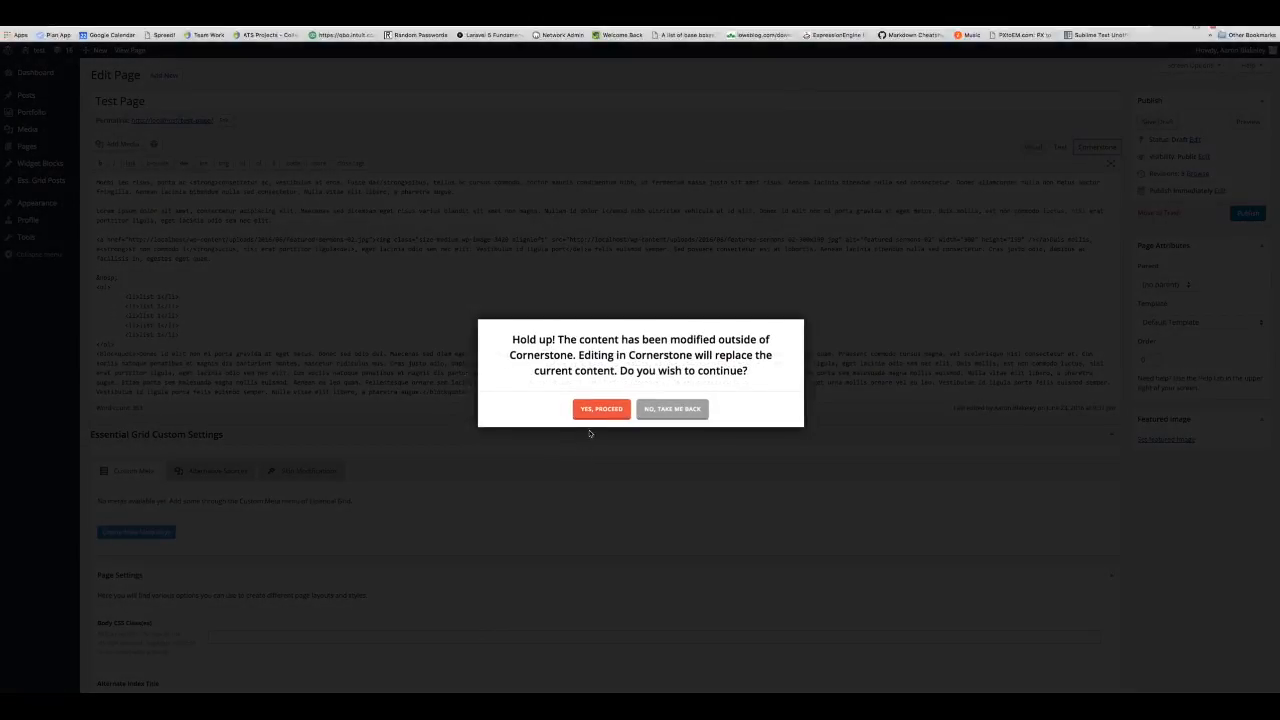
left_click(600, 409)
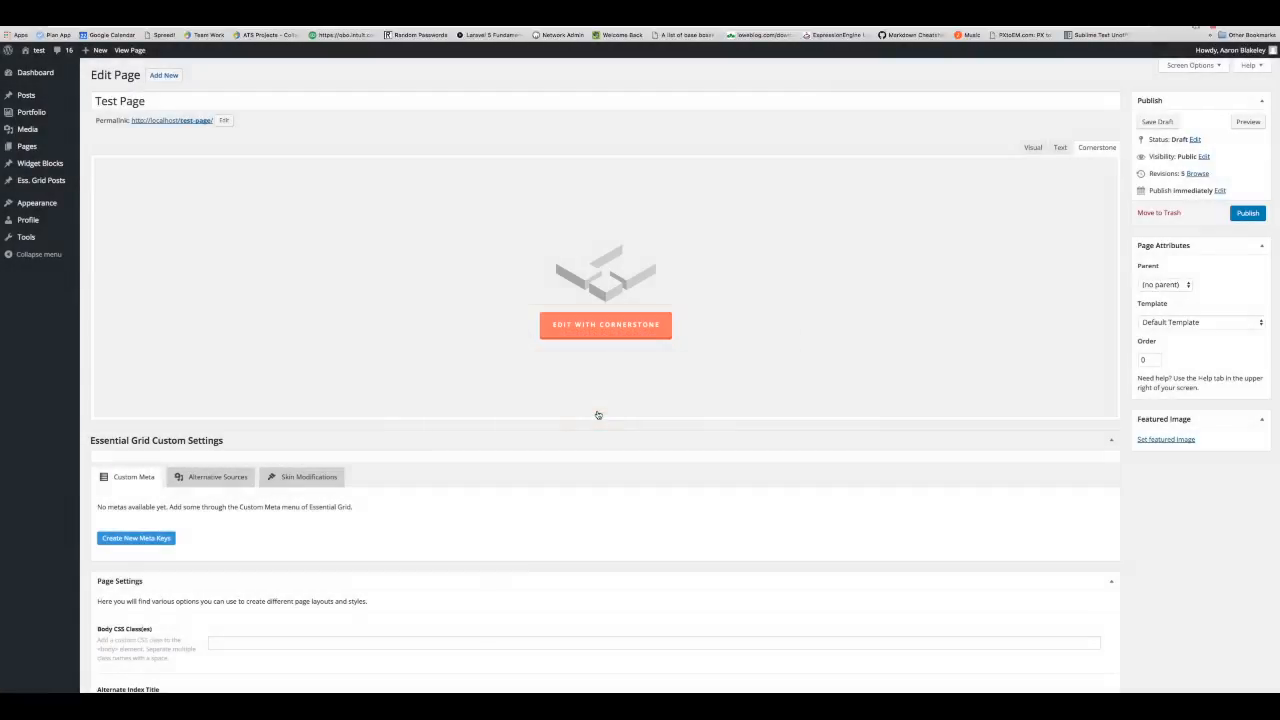
left_click(630, 335)
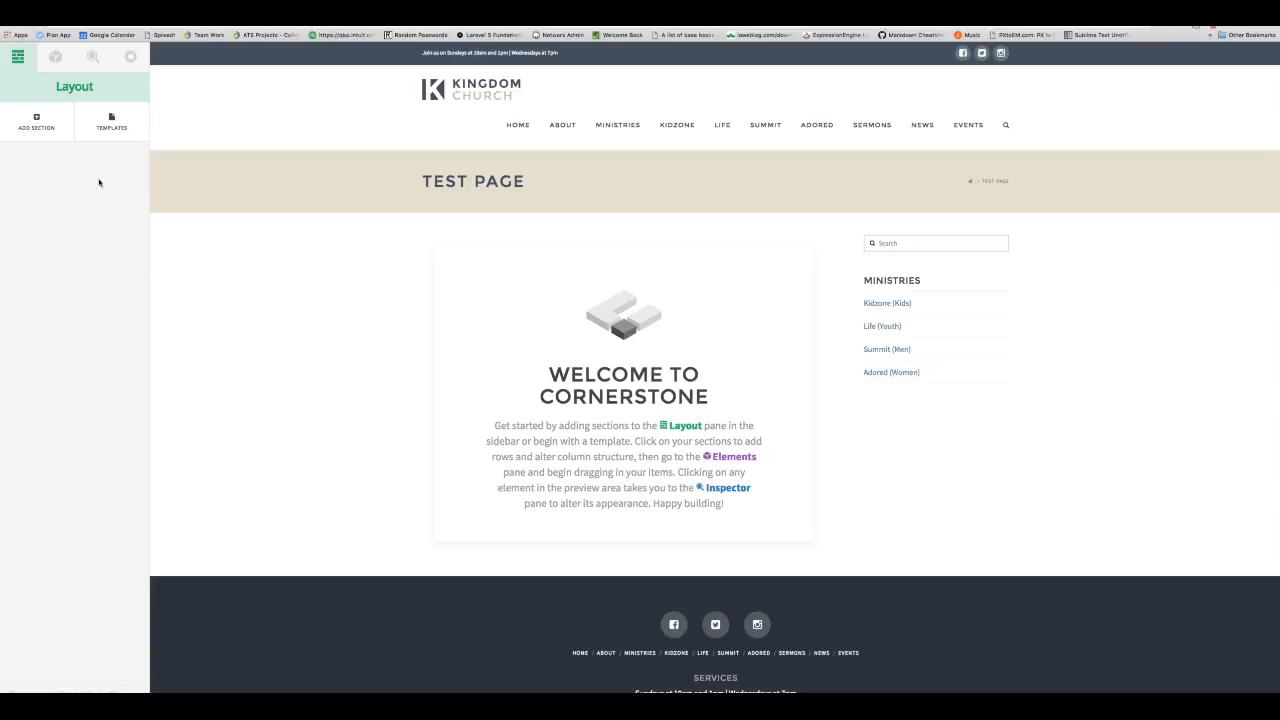
Step: Add a section to the page layout and add two more rows inside it
left_click(36, 124)
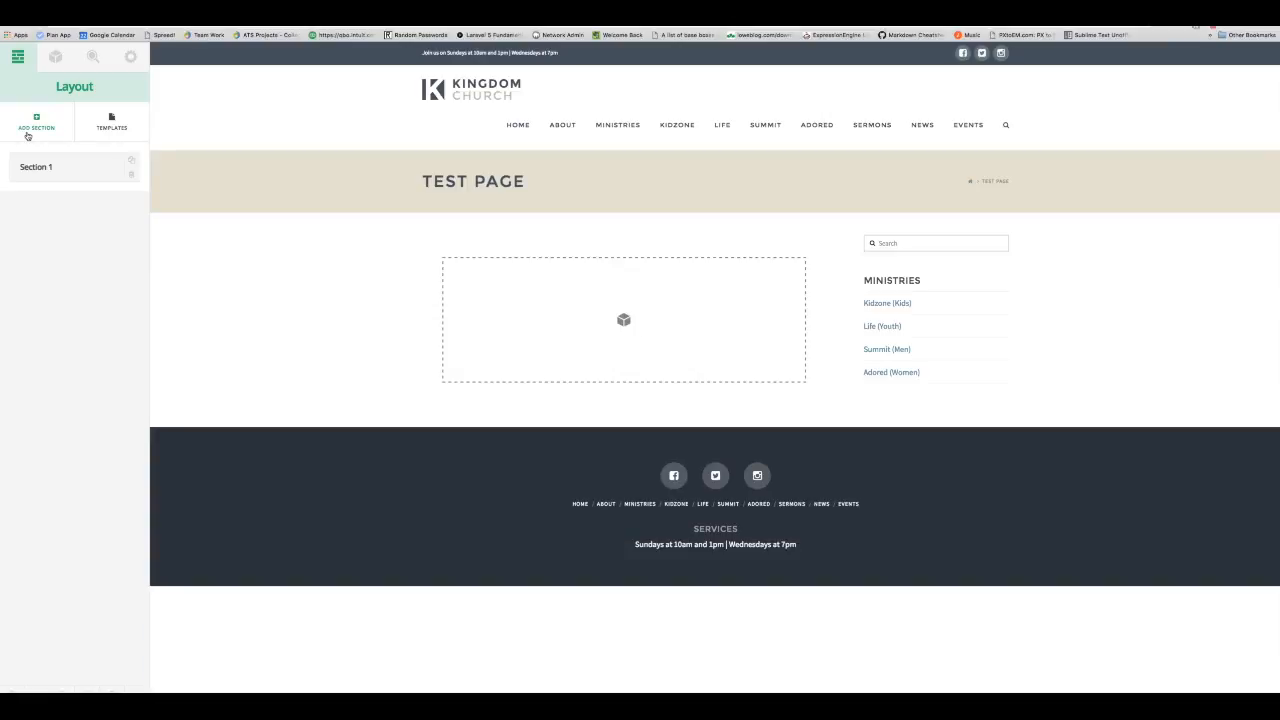
left_click(51, 167)
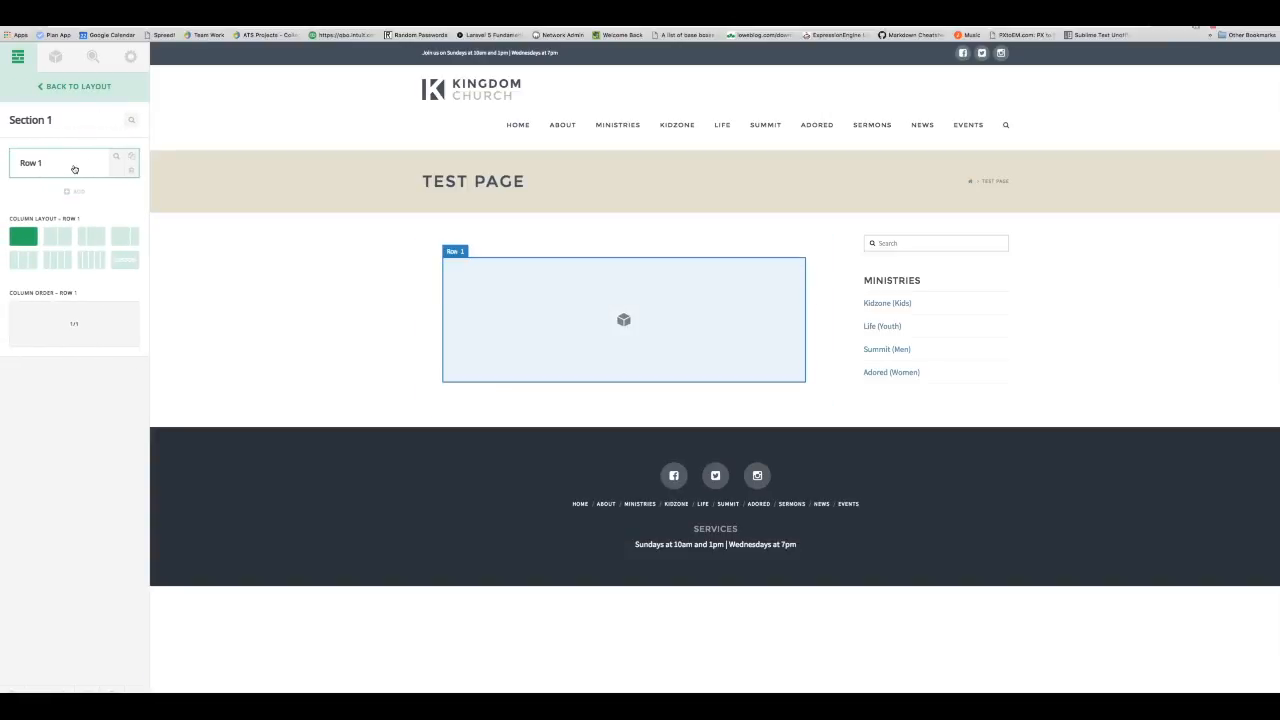
left_click(76, 190)
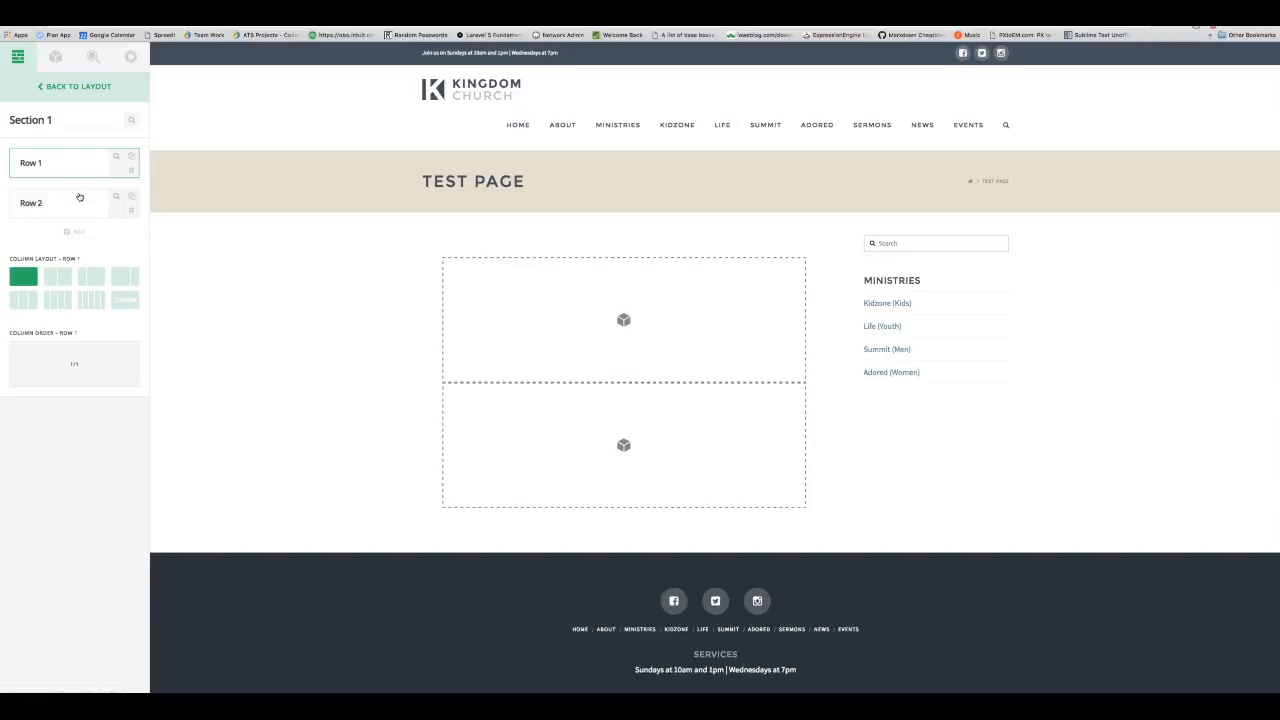
left_click(71, 233)
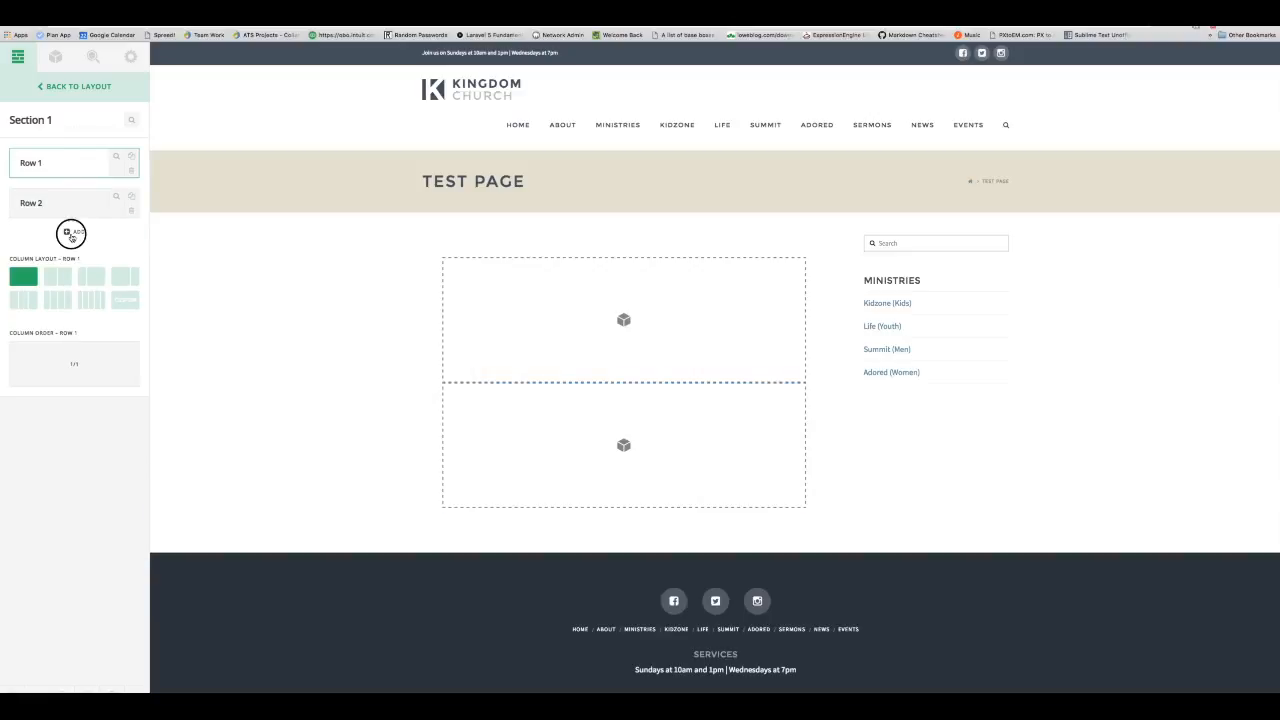
Step: Set the column layout of Row 1 to three equal columns
left_click(75, 175)
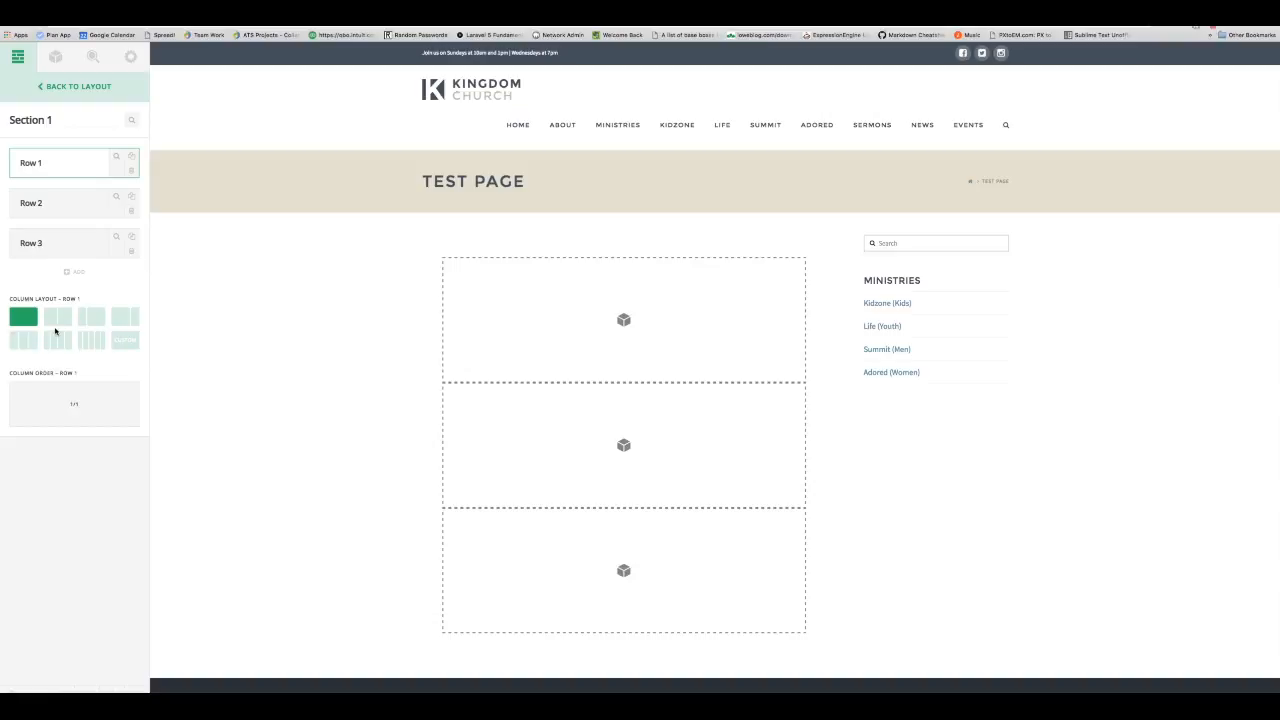
left_click(57, 320)
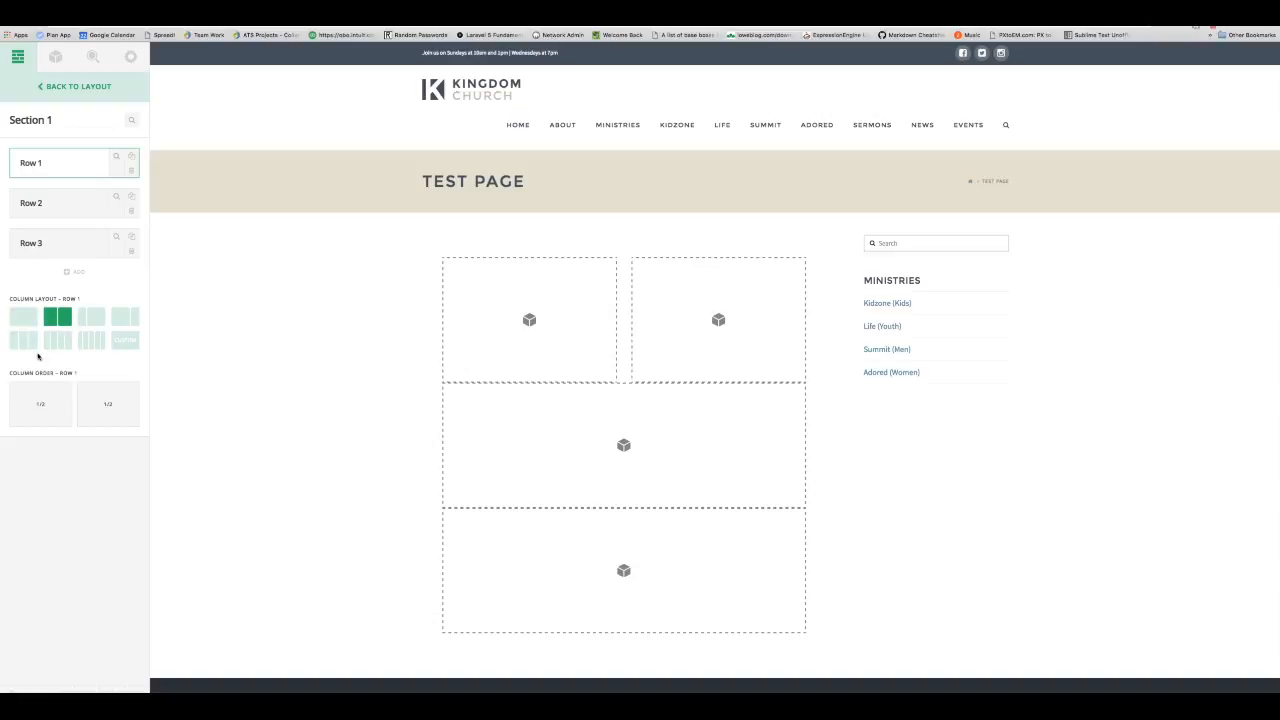
left_click(24, 341)
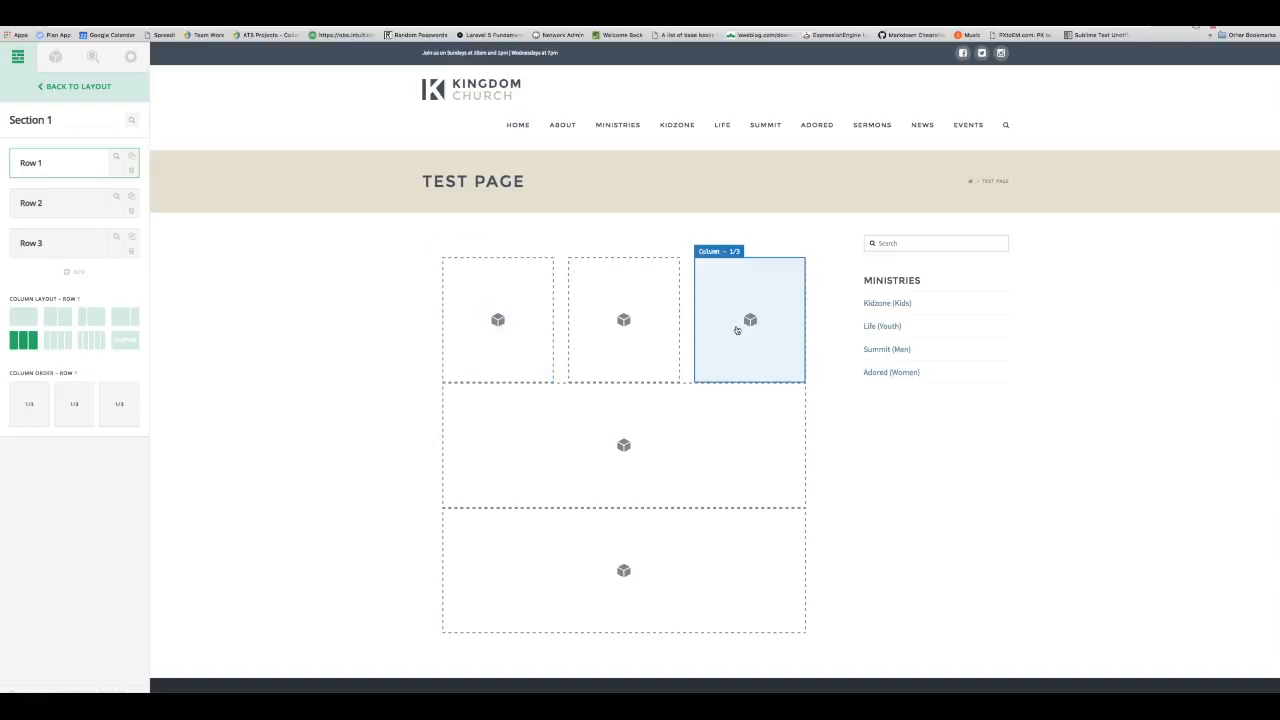
Step: Set the column layout of Row 3 to two equal columns
left_click(612, 594)
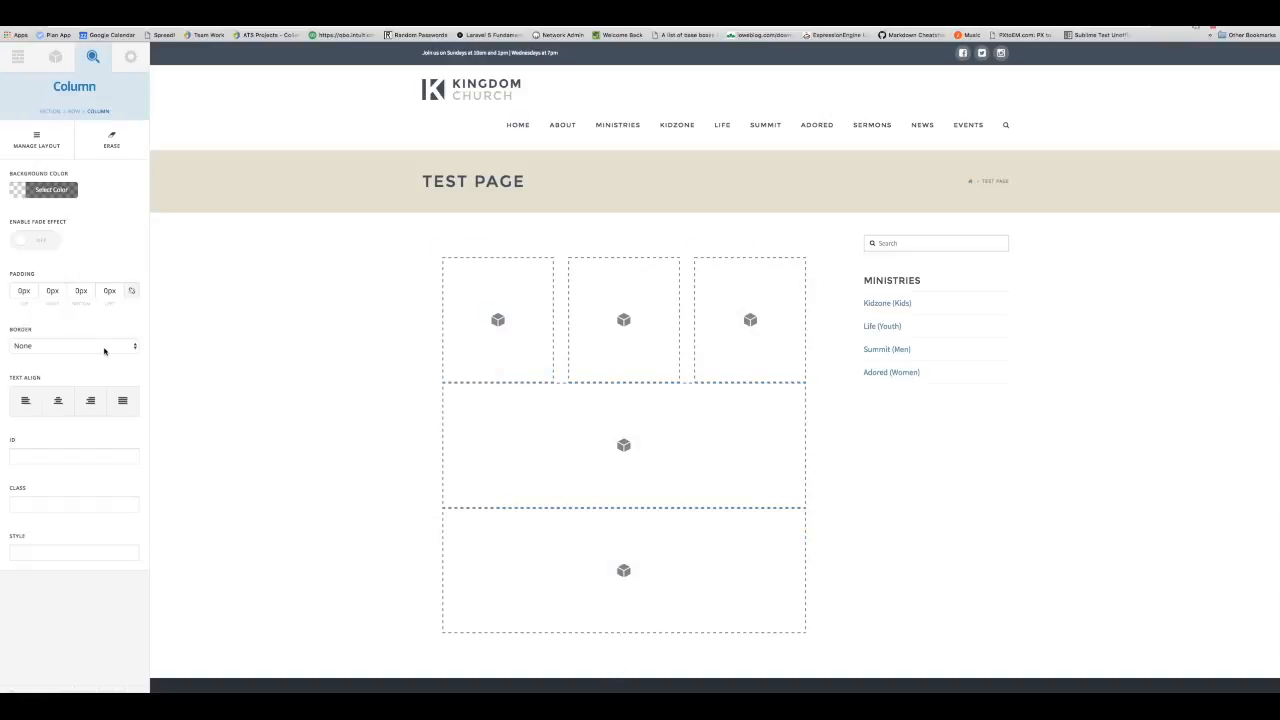
left_click(56, 150)
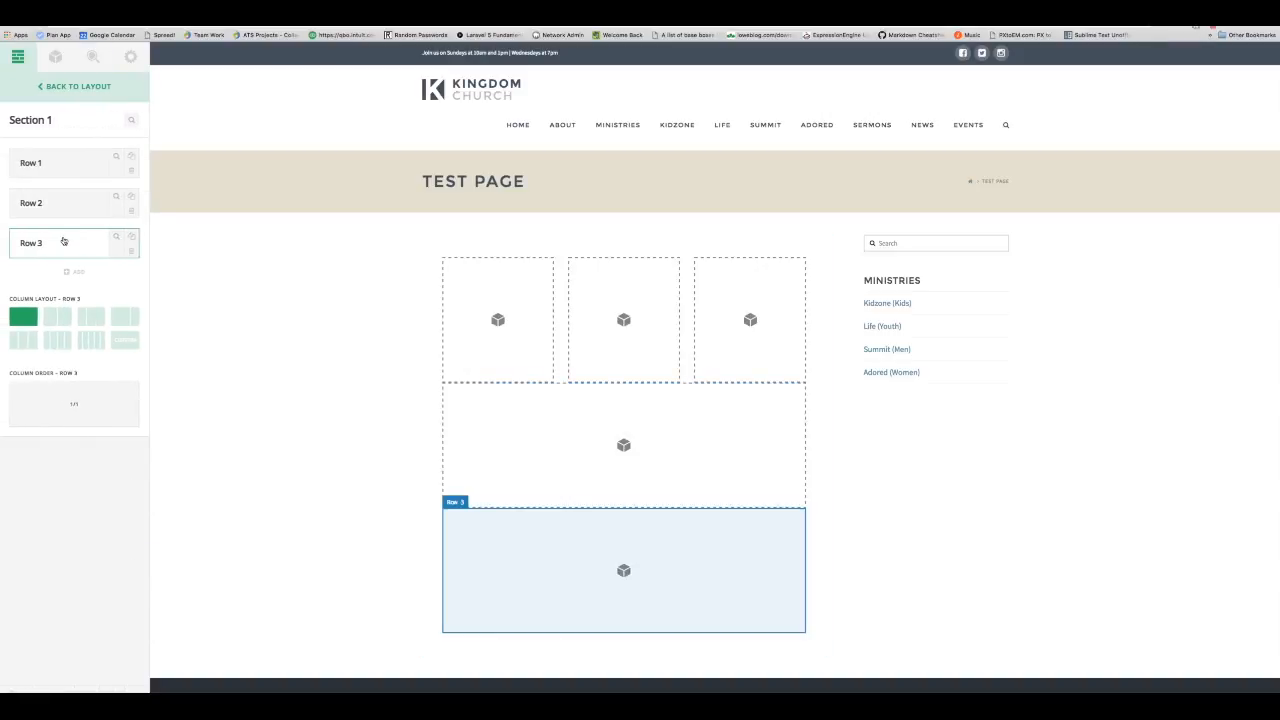
left_click(60, 320)
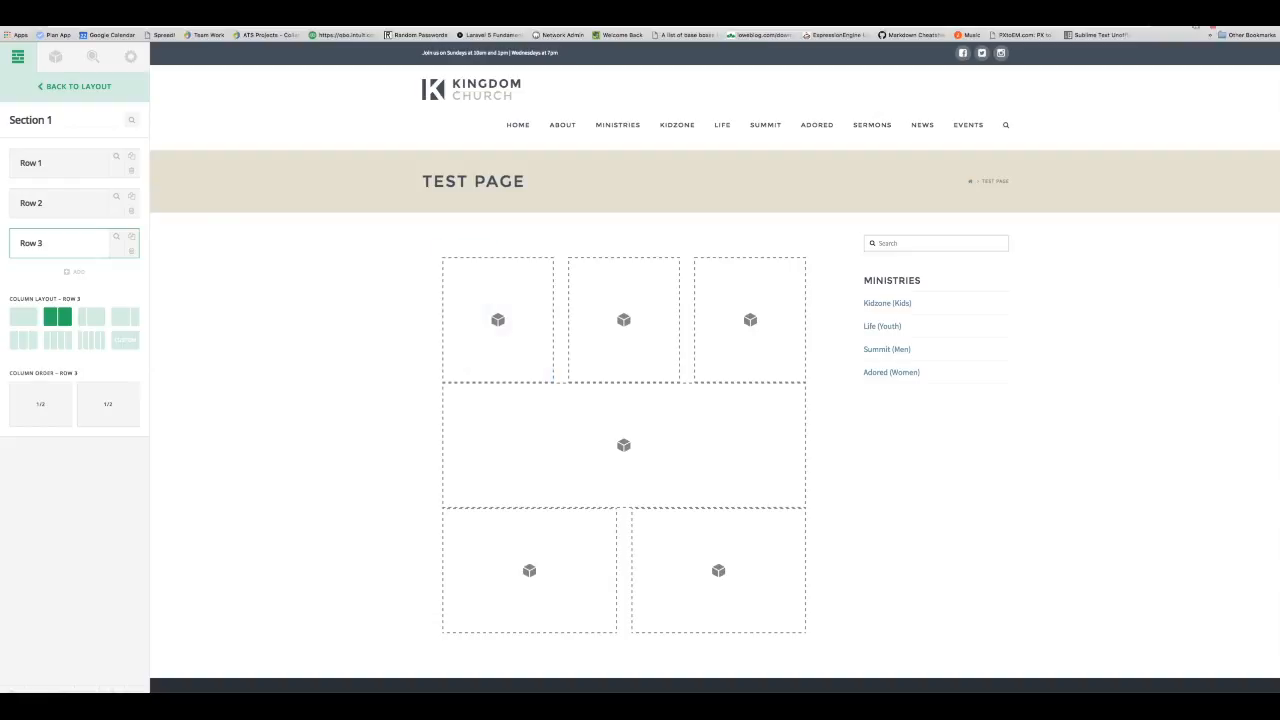
Step: Search the elements for "image" and place an Image element in the first column of Row 1
left_click(55, 64)
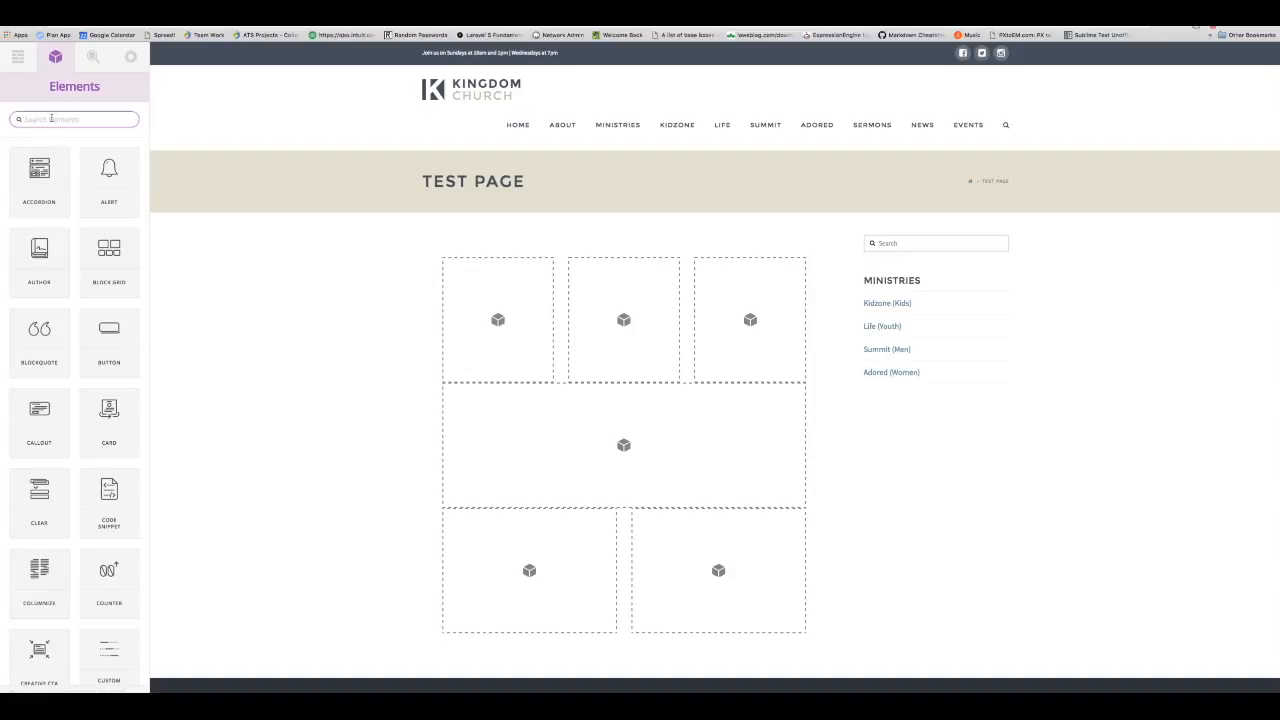
type("image")
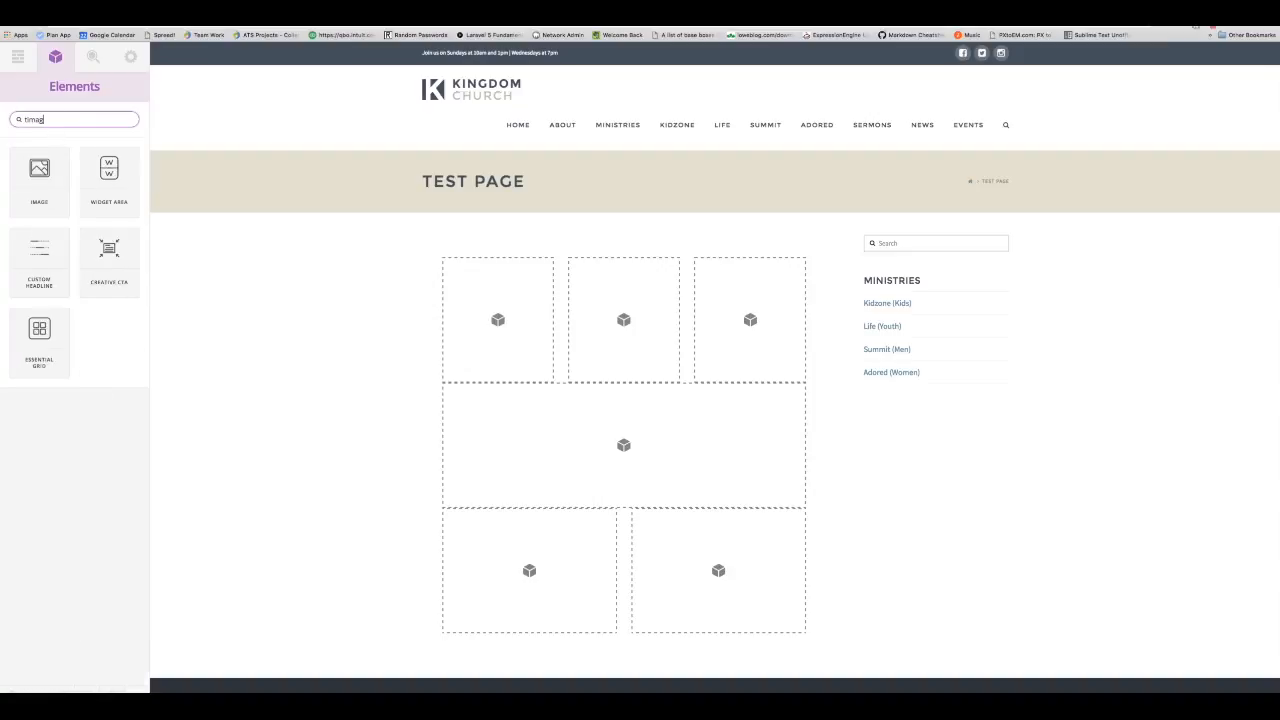
key("BackSpace")
key("BackSpace")
key("BackSpace")
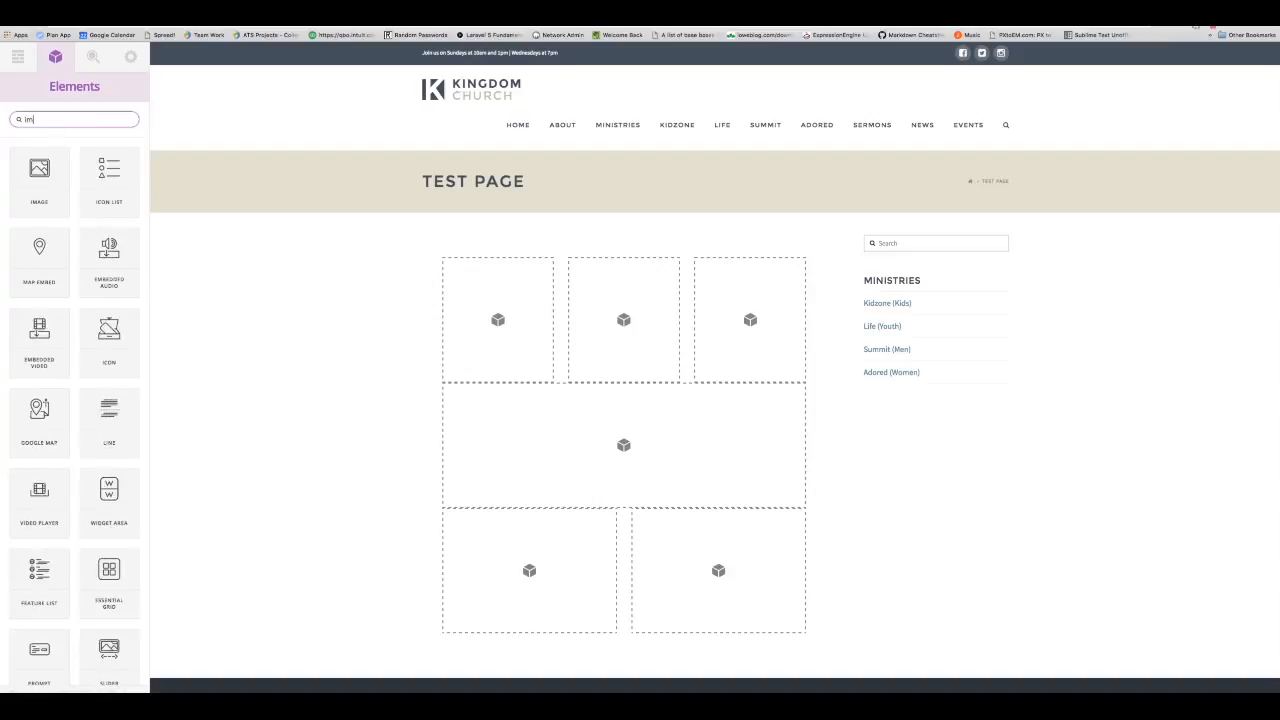
type("age")
mouse_move(44, 162)
left_mouse_down()
mouse_move(530, 294)
mouse_move(490, 308)
left_mouse_up()
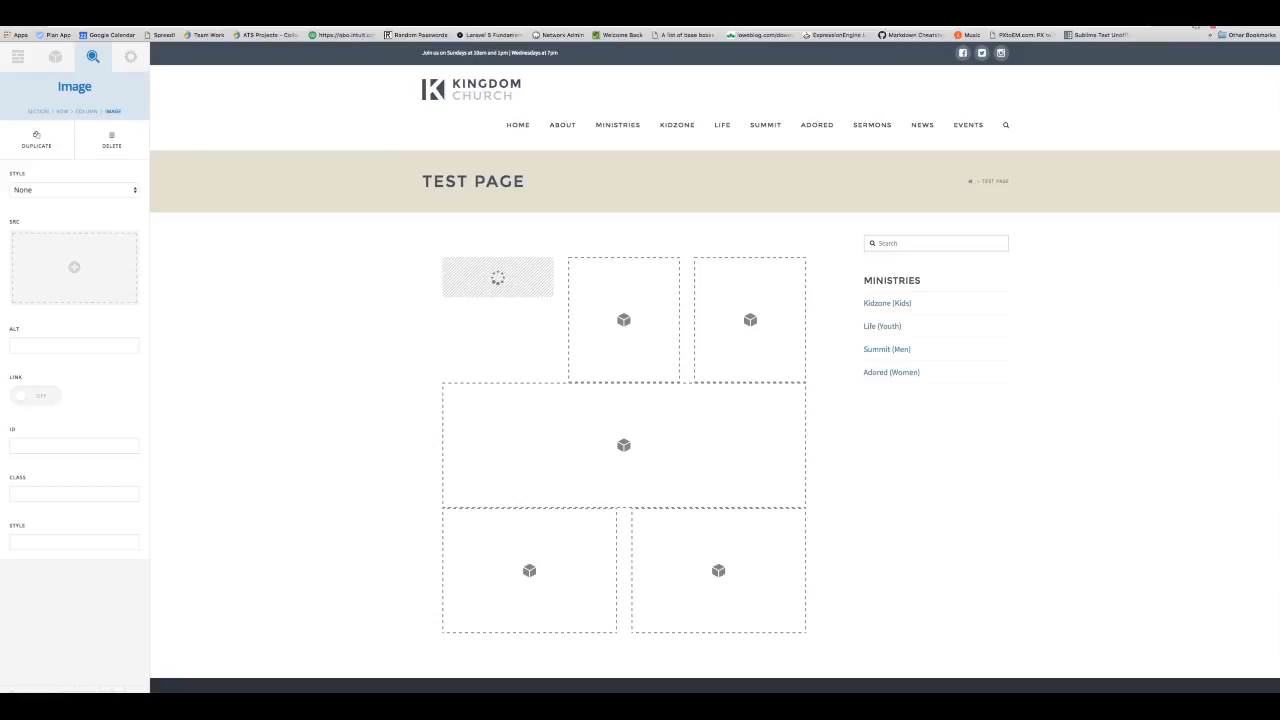
Step: Set the Image element's source to ministry-kids-slider-01.jpg from the Media Library and its alt text to "Alt text"
left_click(72, 245)
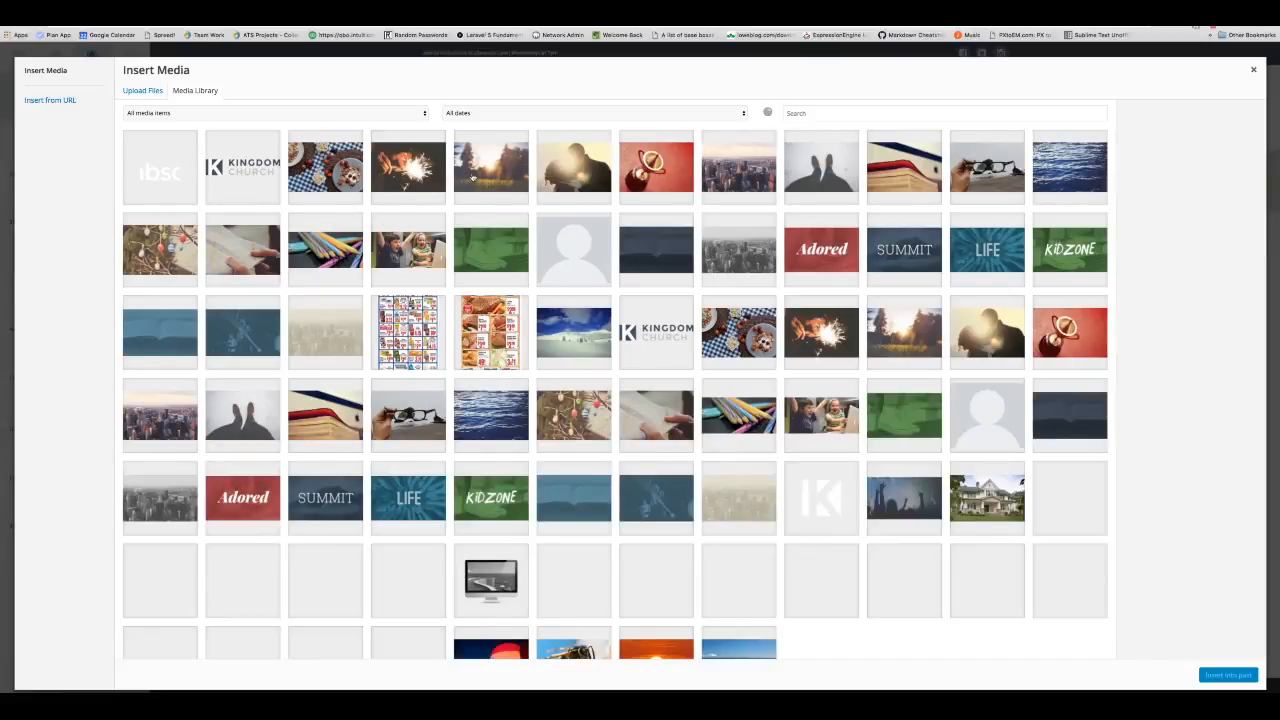
left_click(420, 240)
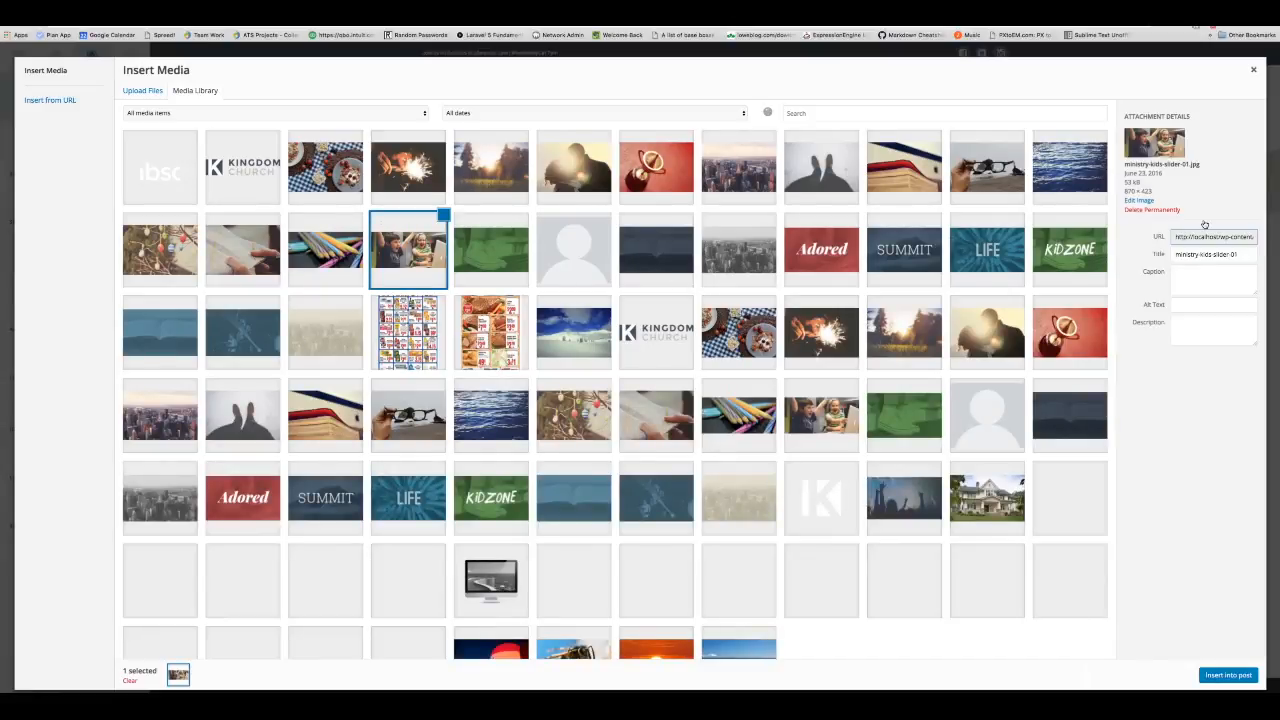
left_click(1228, 675)
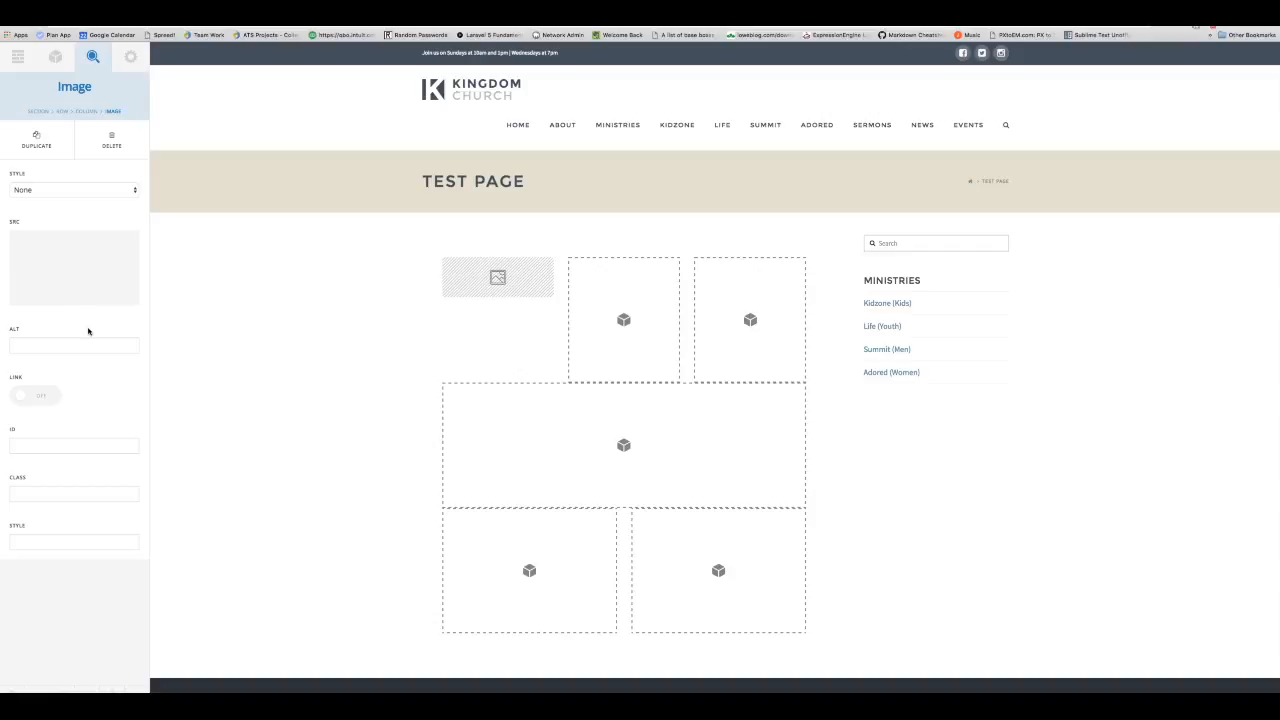
left_click(72, 345)
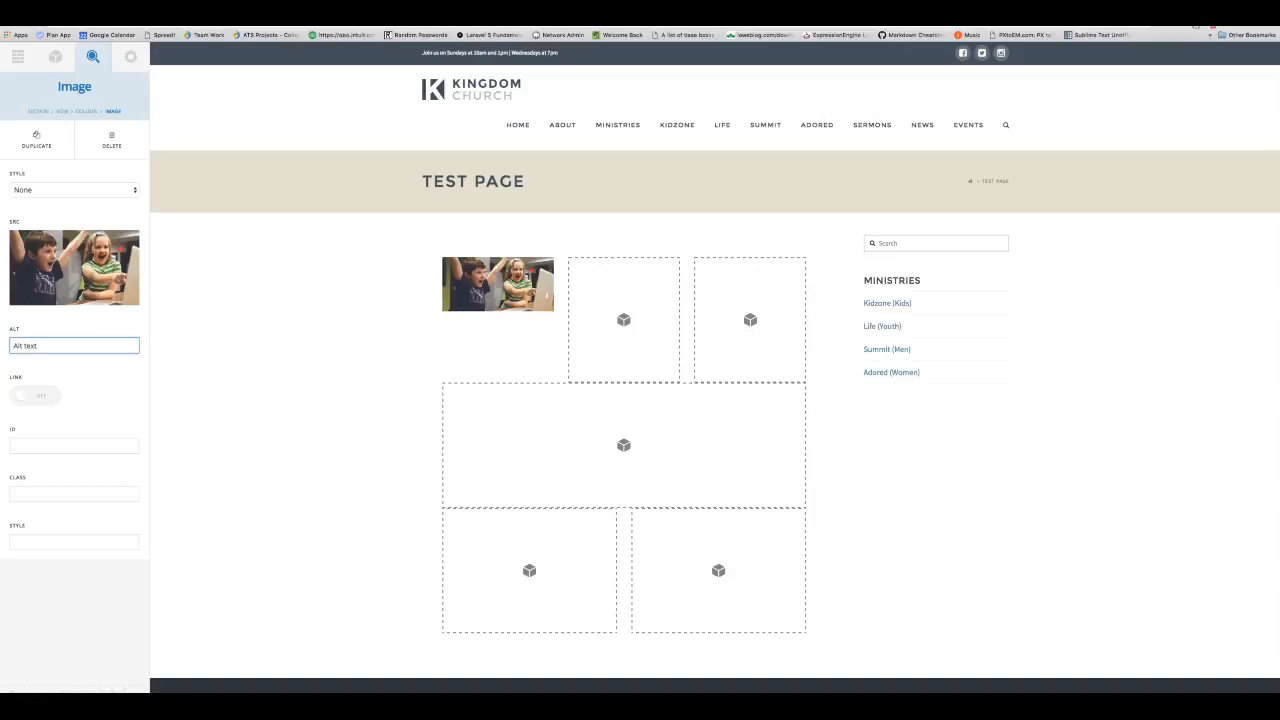
left_click(135, 690)
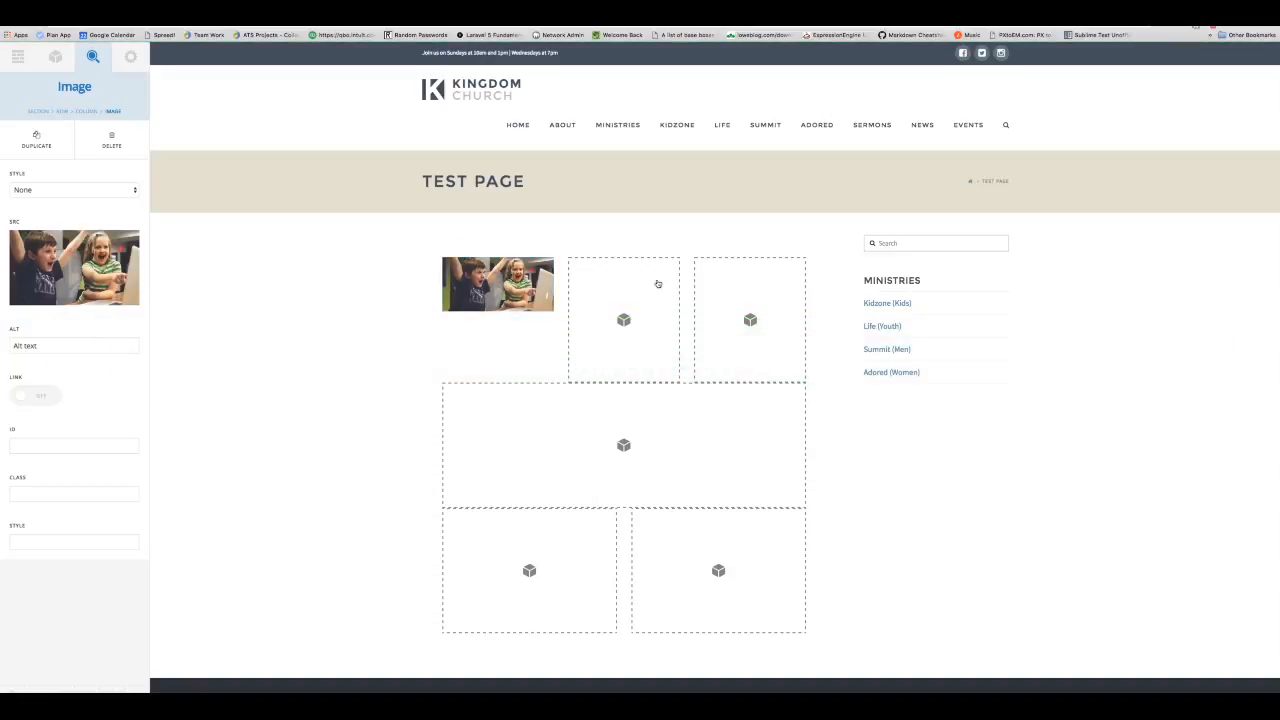
Step: Duplicate the image twice and move the copies into the second and third columns of Row 1
left_click(24, 146)
left_click(24, 146)
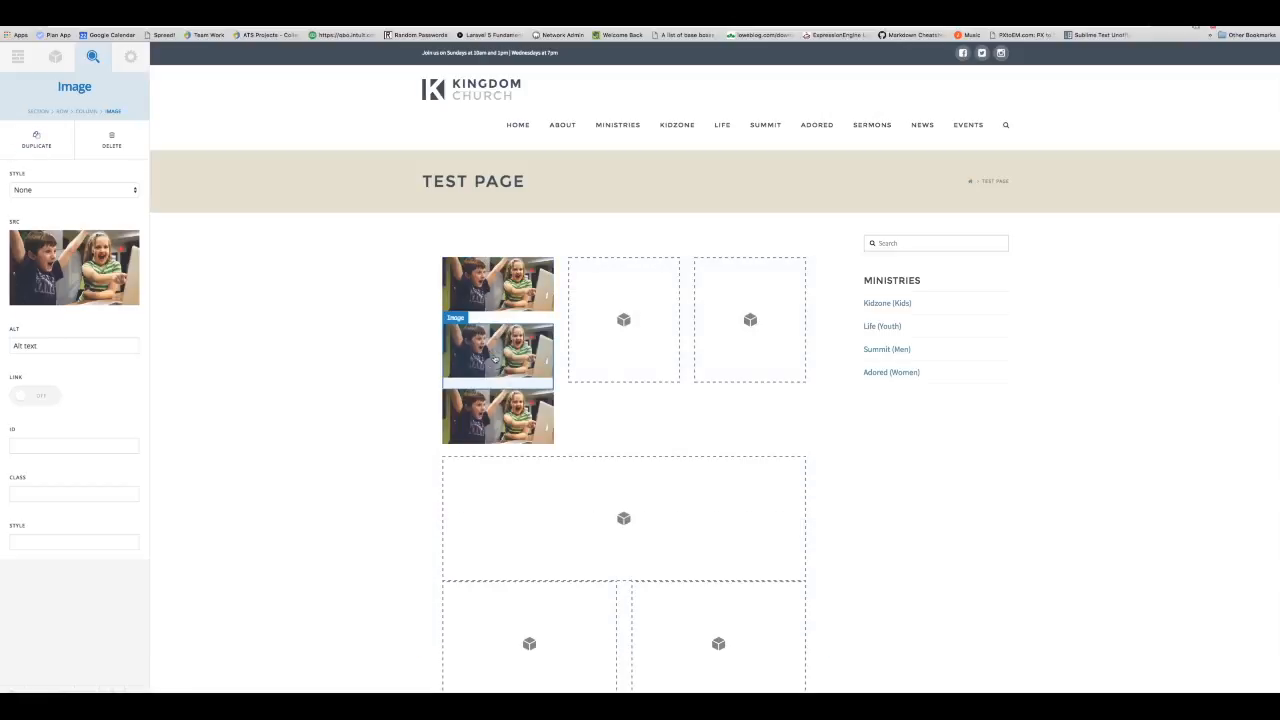
left_click_drag(490, 350, 748, 310)
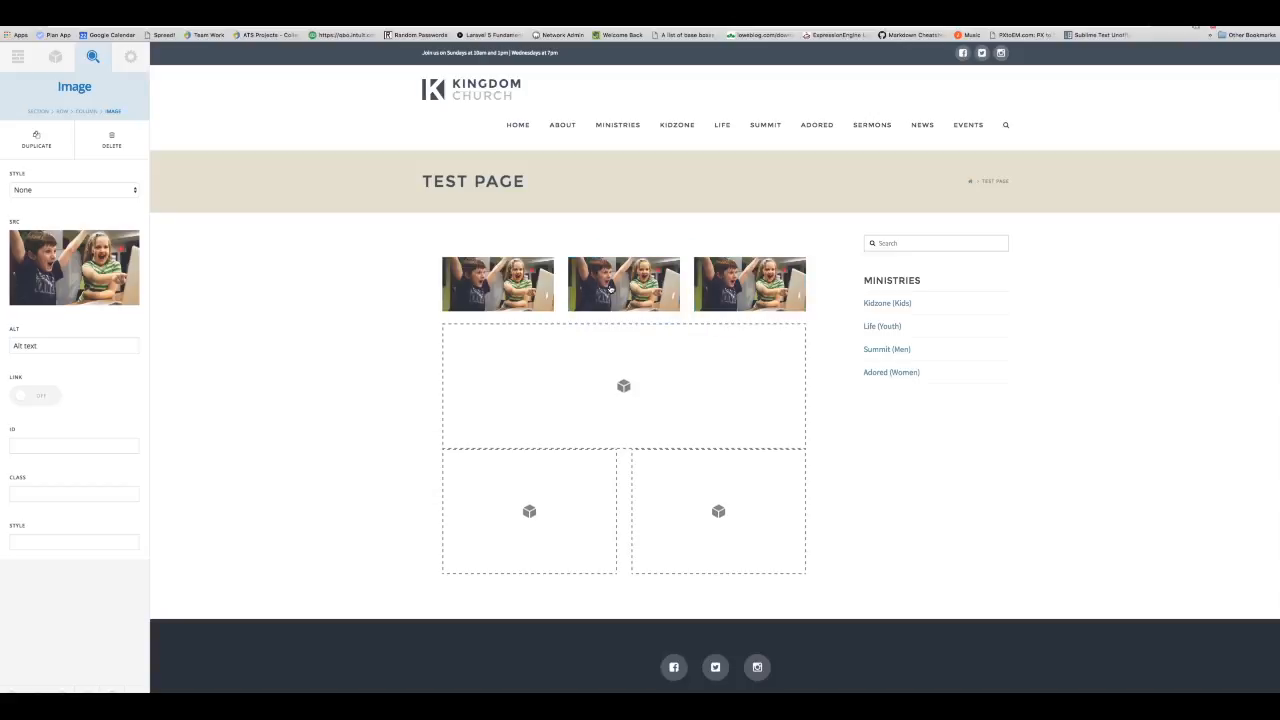
Step: Replace the second column's image with featured-events-03.jpg from the Media Library
left_click(74, 268)
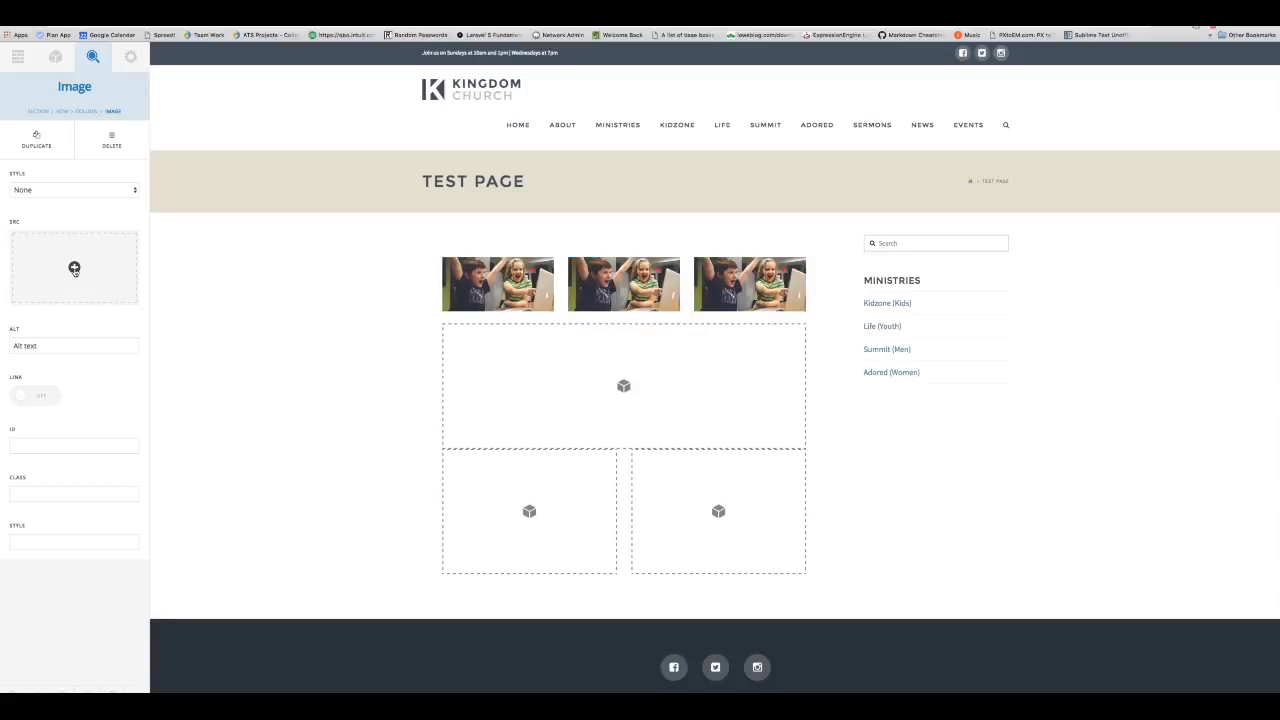
left_click(74, 268)
left_click(168, 255)
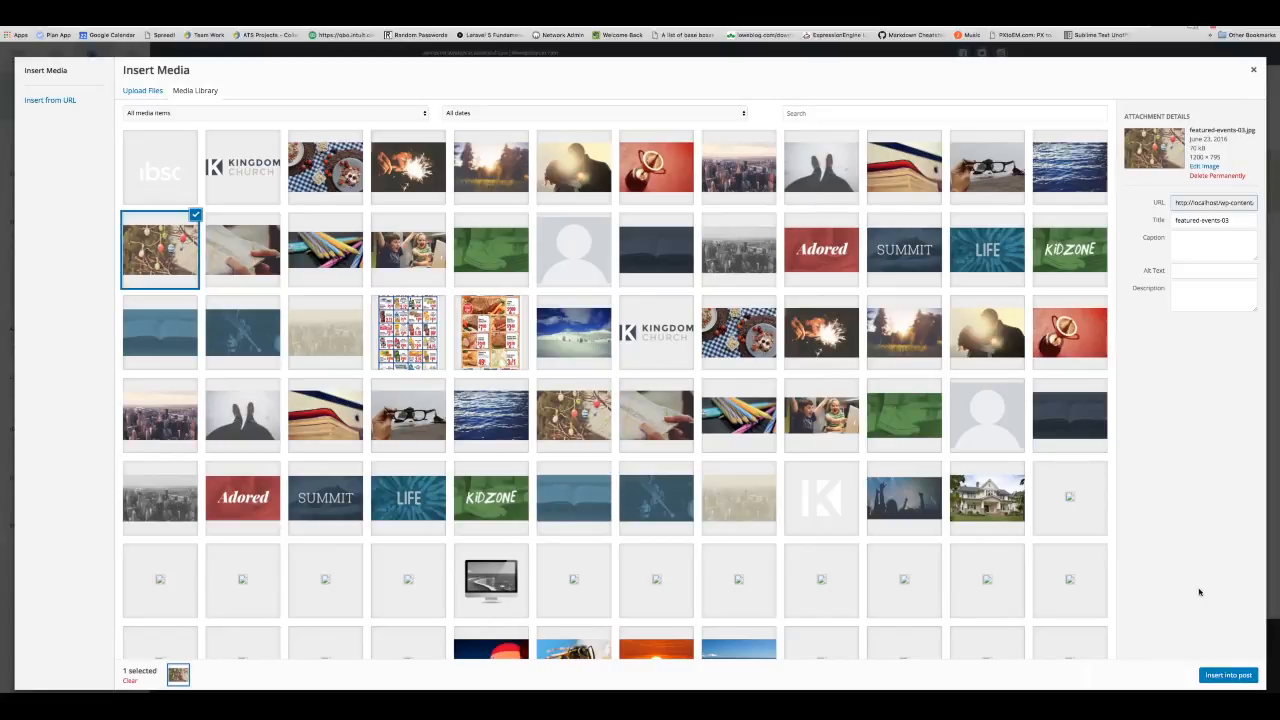
left_click(1228, 676)
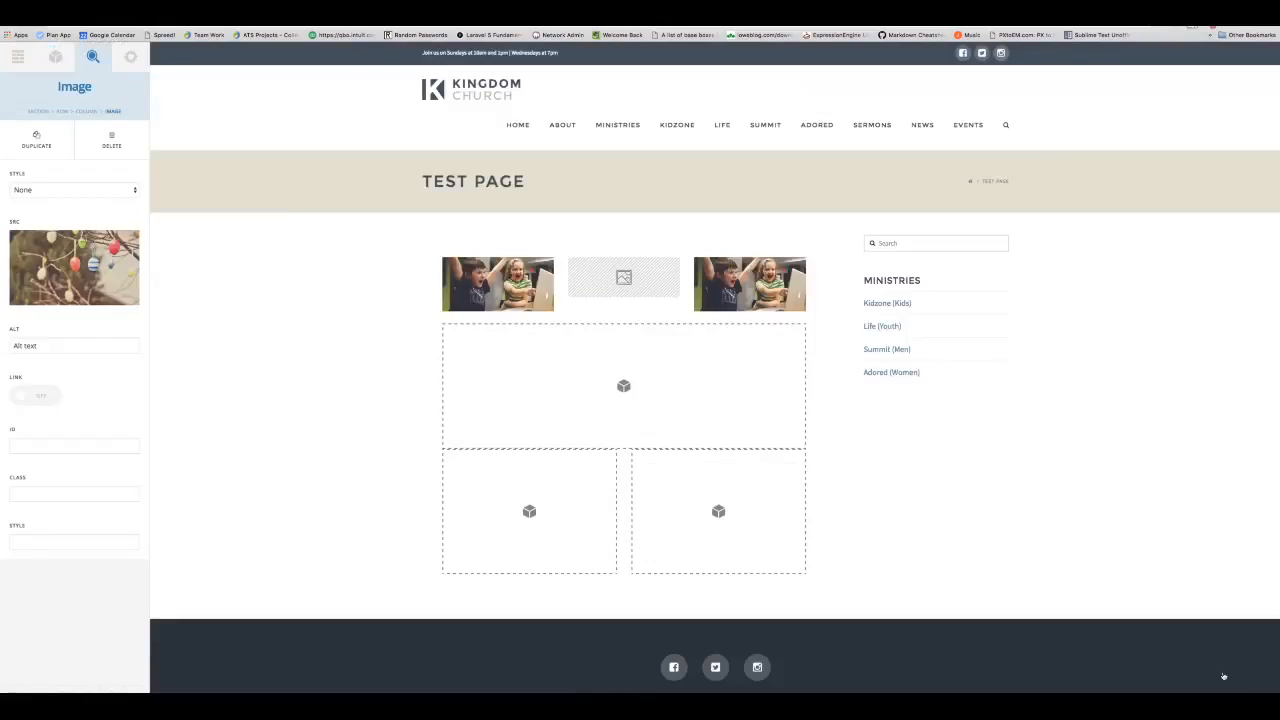
Step: Replace the third column's image in Row 1 with featured-news-01.jpg from the Media Library
left_click(755, 289)
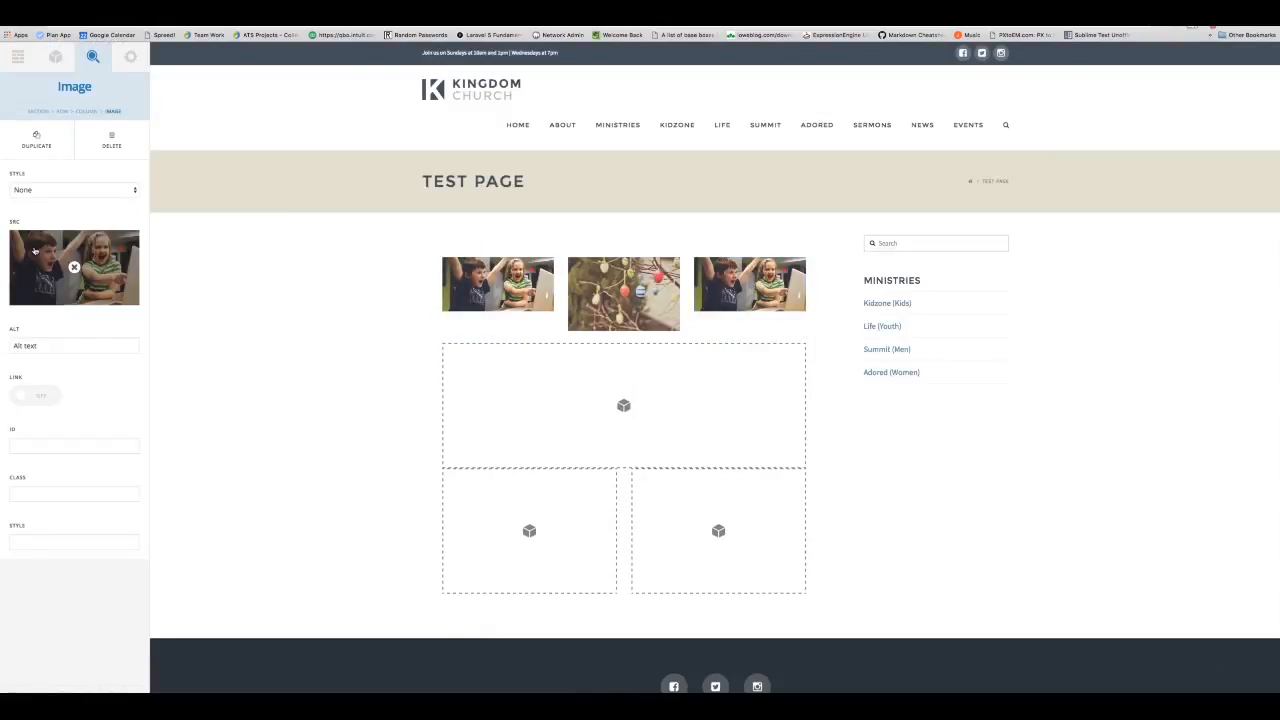
left_click(73, 267)
left_click(73, 267)
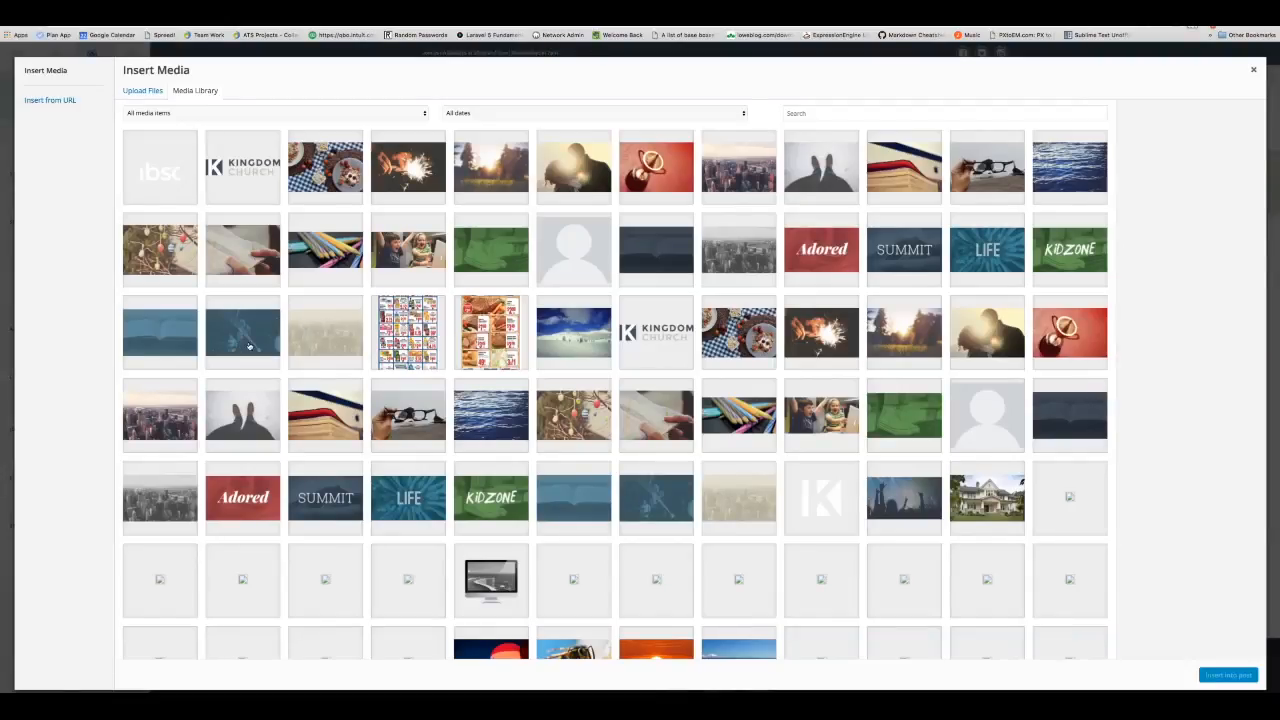
left_click(820, 330)
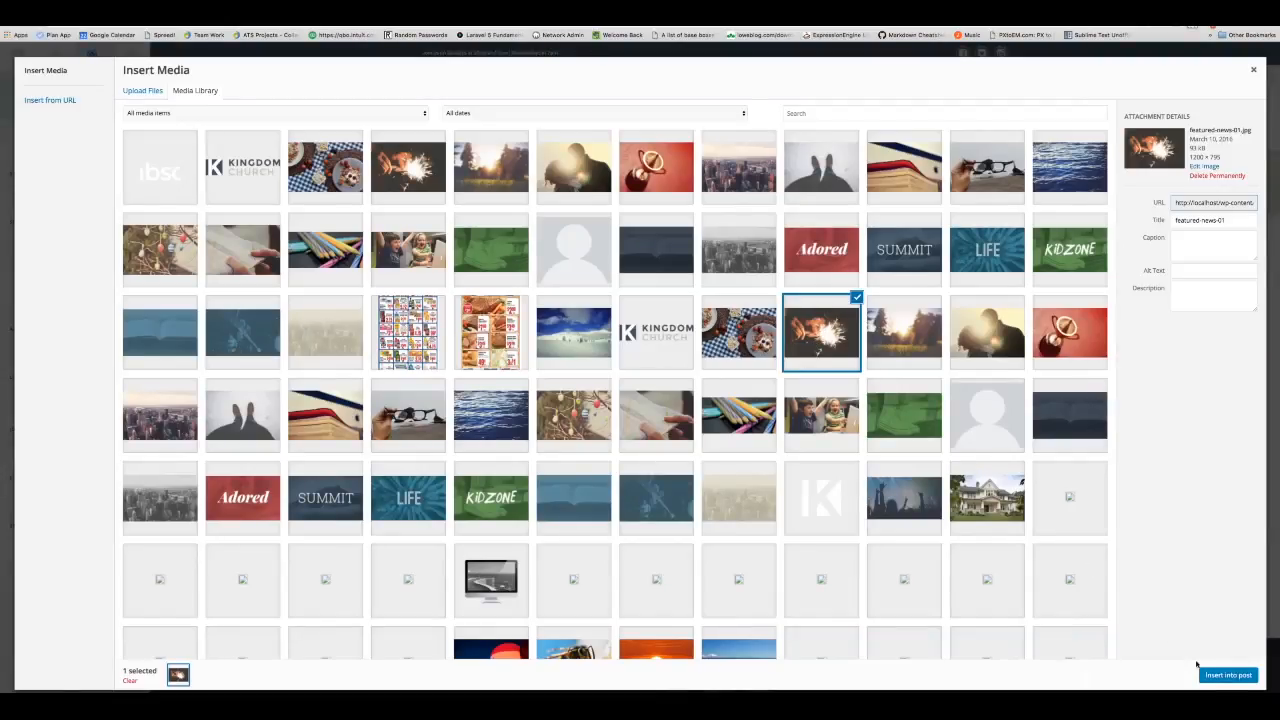
left_click(1216, 676)
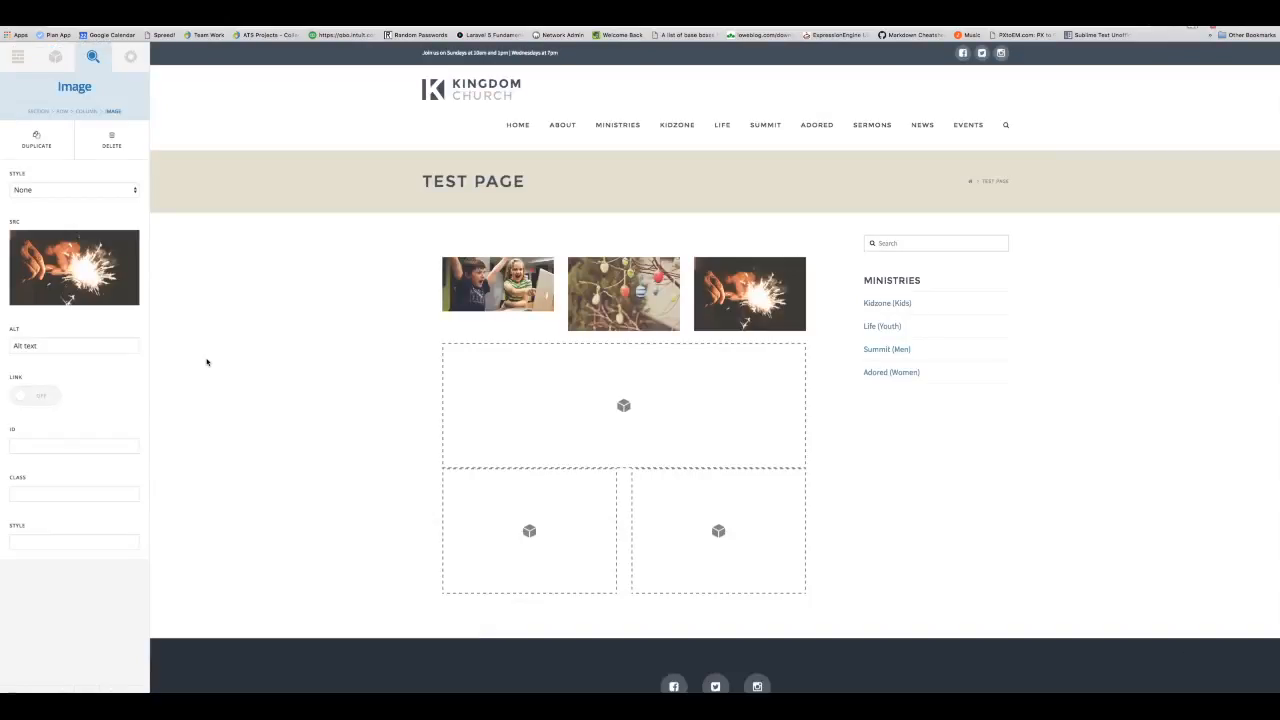
Step: Replace the first column's image in Row 1 with the blue ocean water picture from the Media Library
left_click(486, 300)
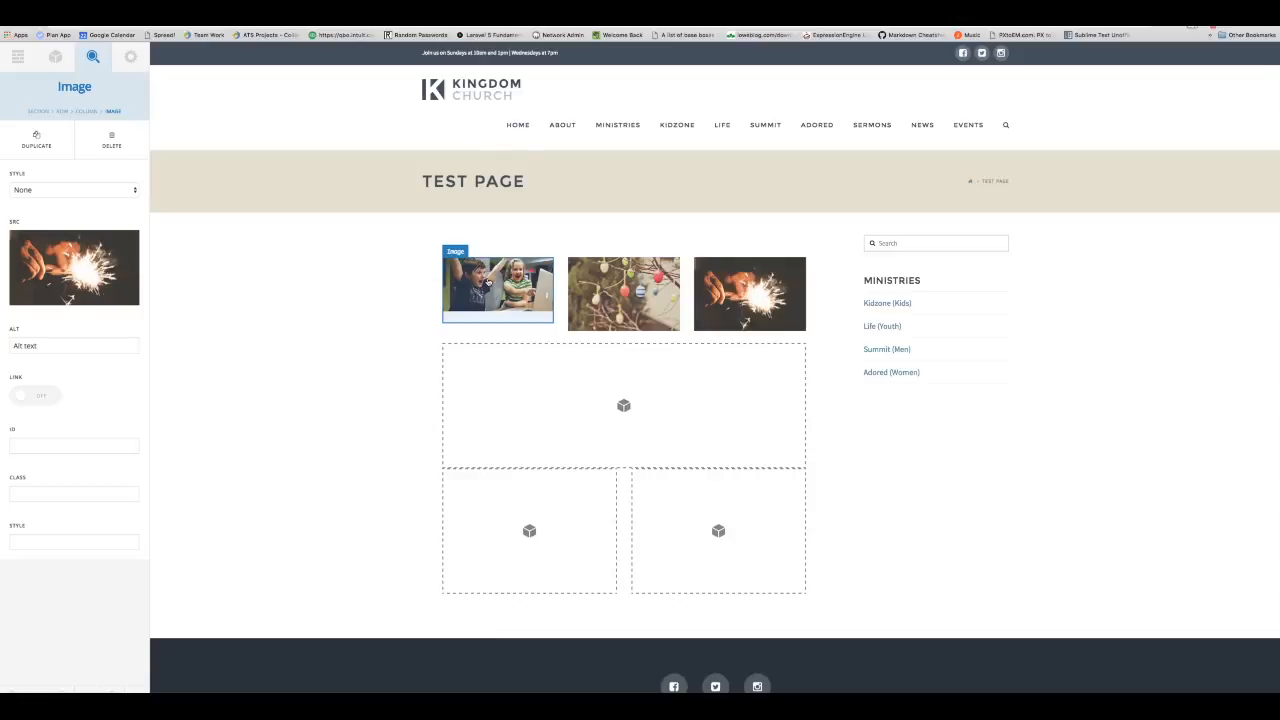
left_click(74, 267)
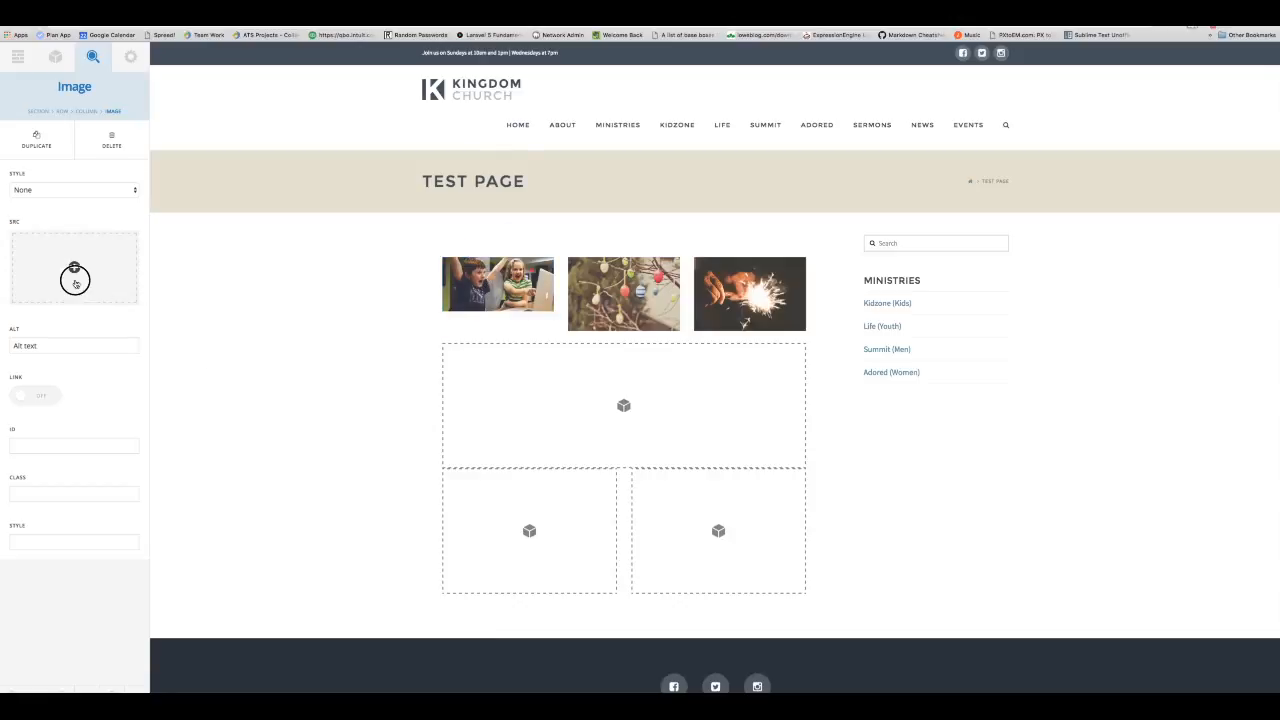
left_click(74, 276)
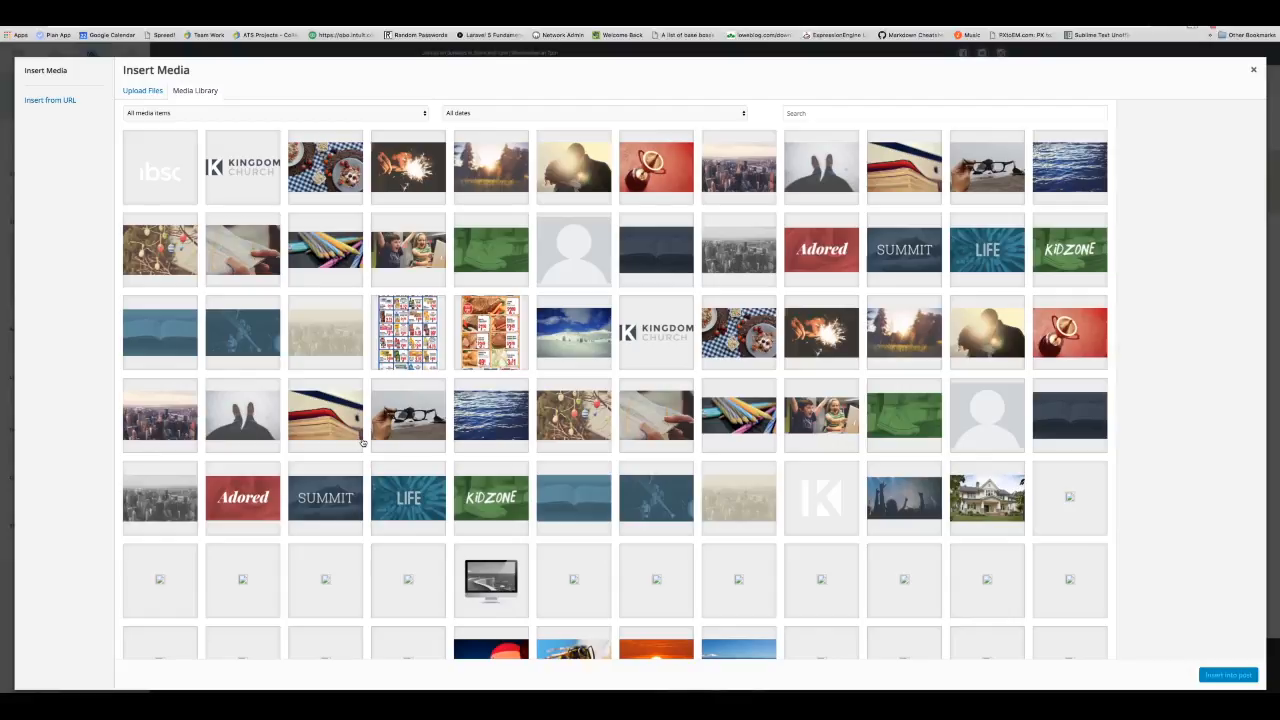
left_click(512, 412)
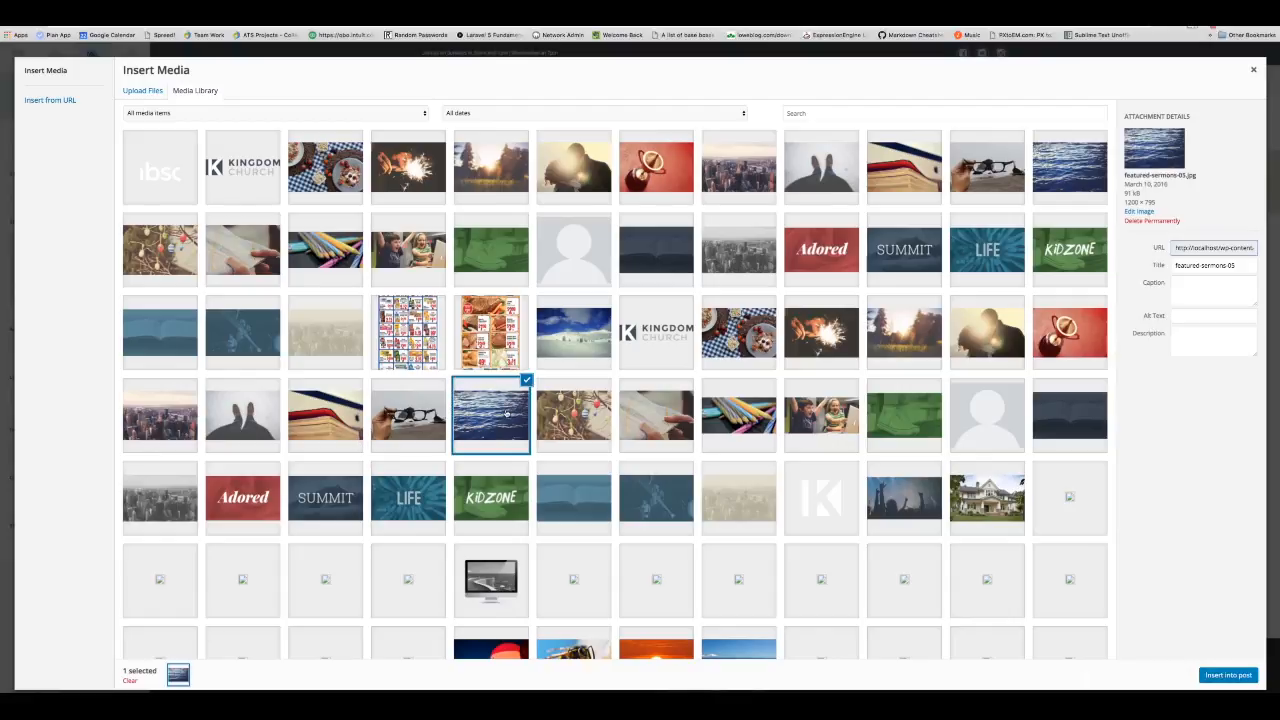
left_click(1226, 674)
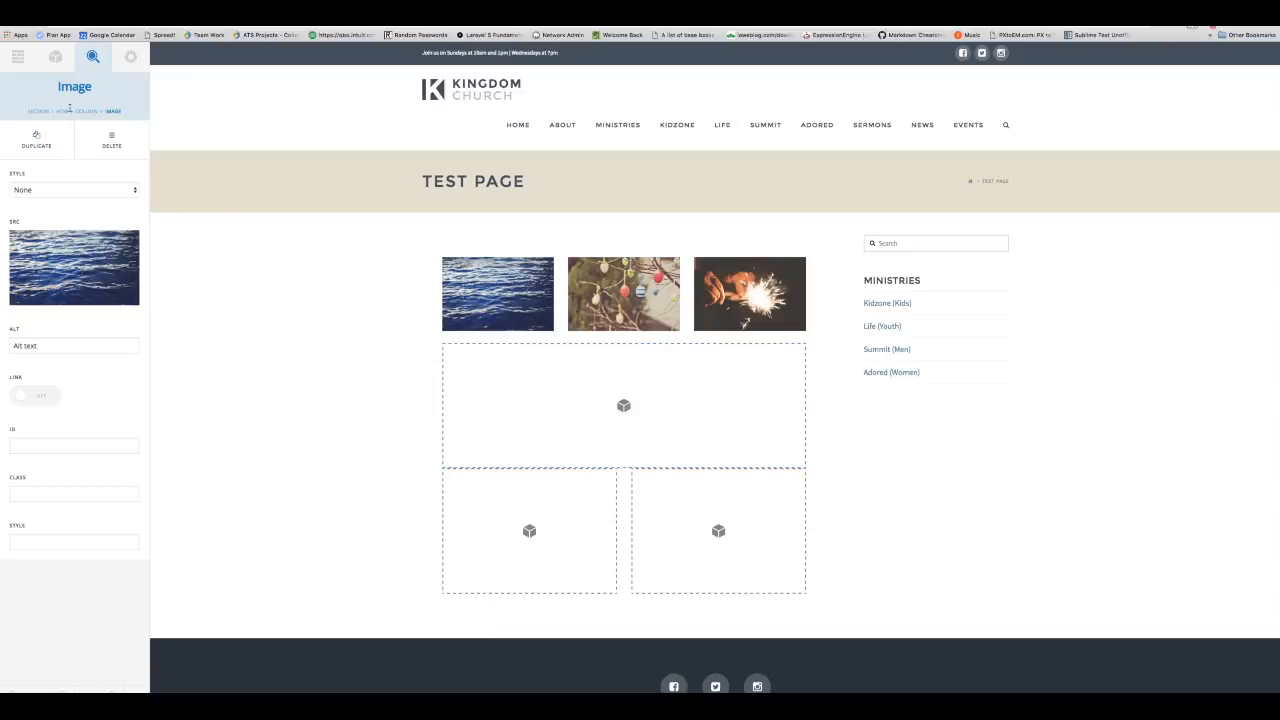
Step: Search the elements for "head" and place a Custom Headline element in the full-width column of Row 2
left_click(54, 60)
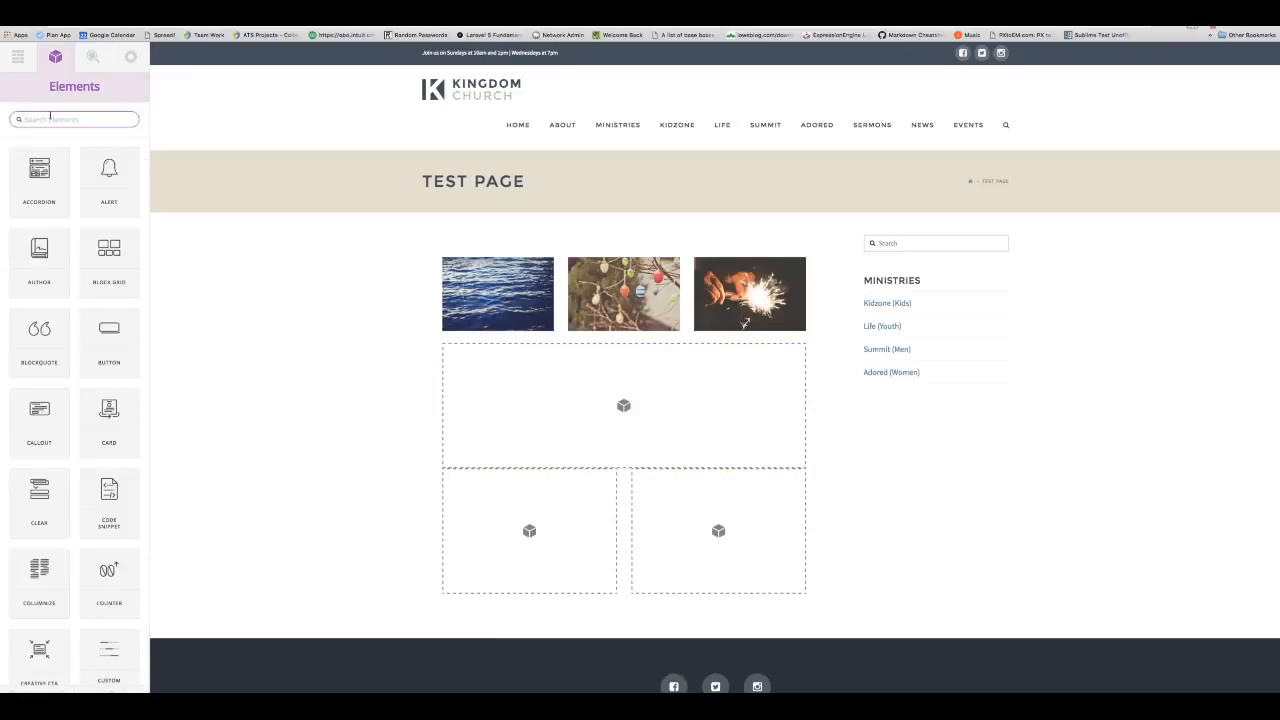
type("head")
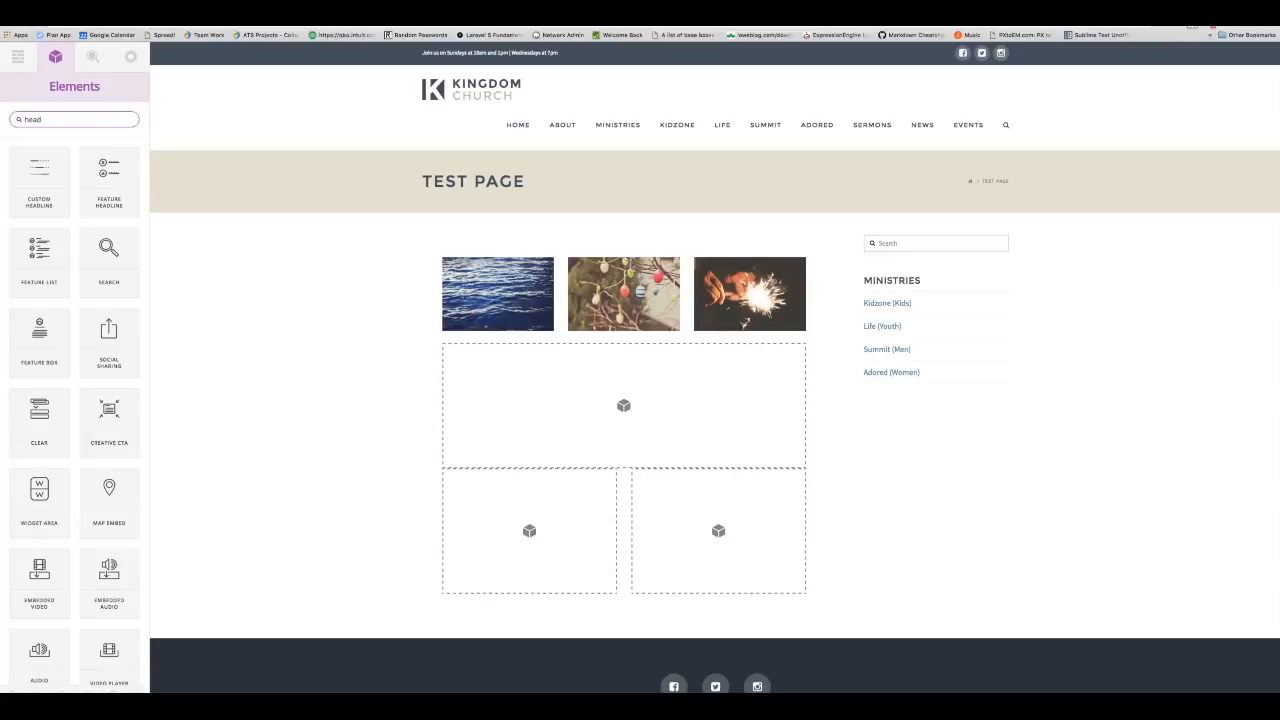
mouse_move(39, 180)
left_mouse_down()
mouse_move(834, 506)
mouse_move(613, 358)
left_mouse_up()
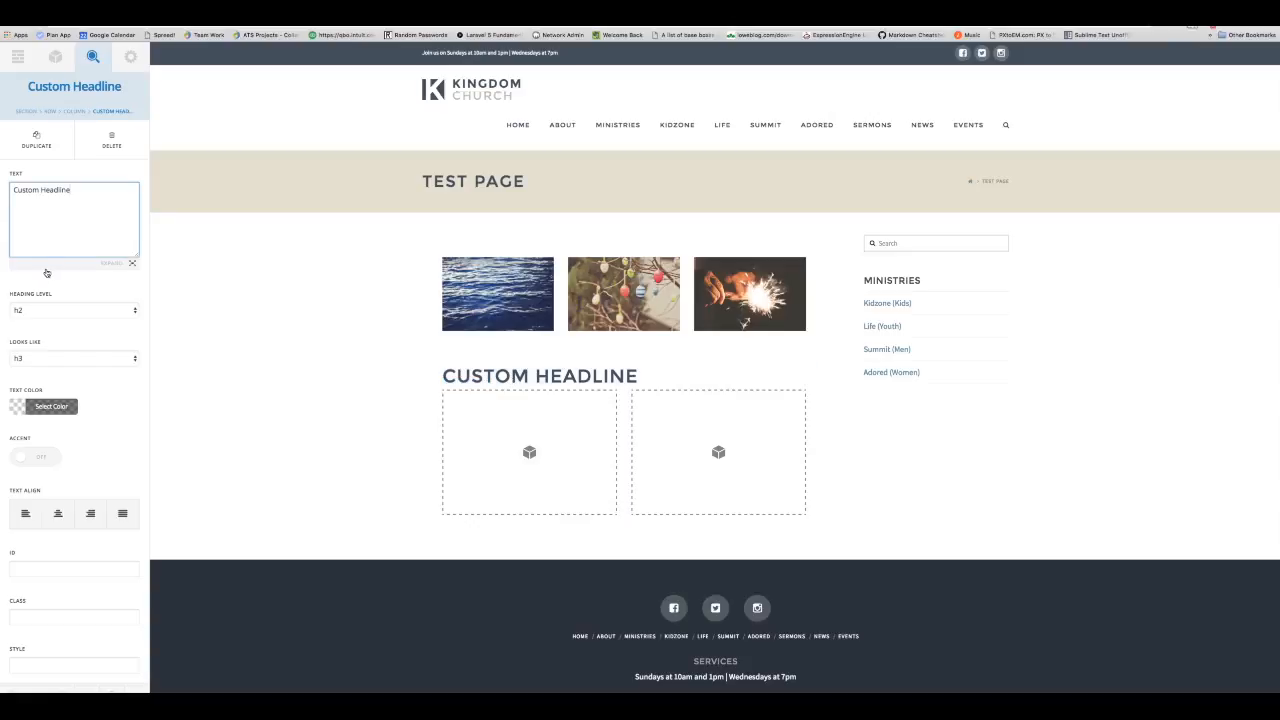
Step: Format the Custom Headline with heading level h3, an h1 look, centered text and the accent turned on
left_click(46, 311)
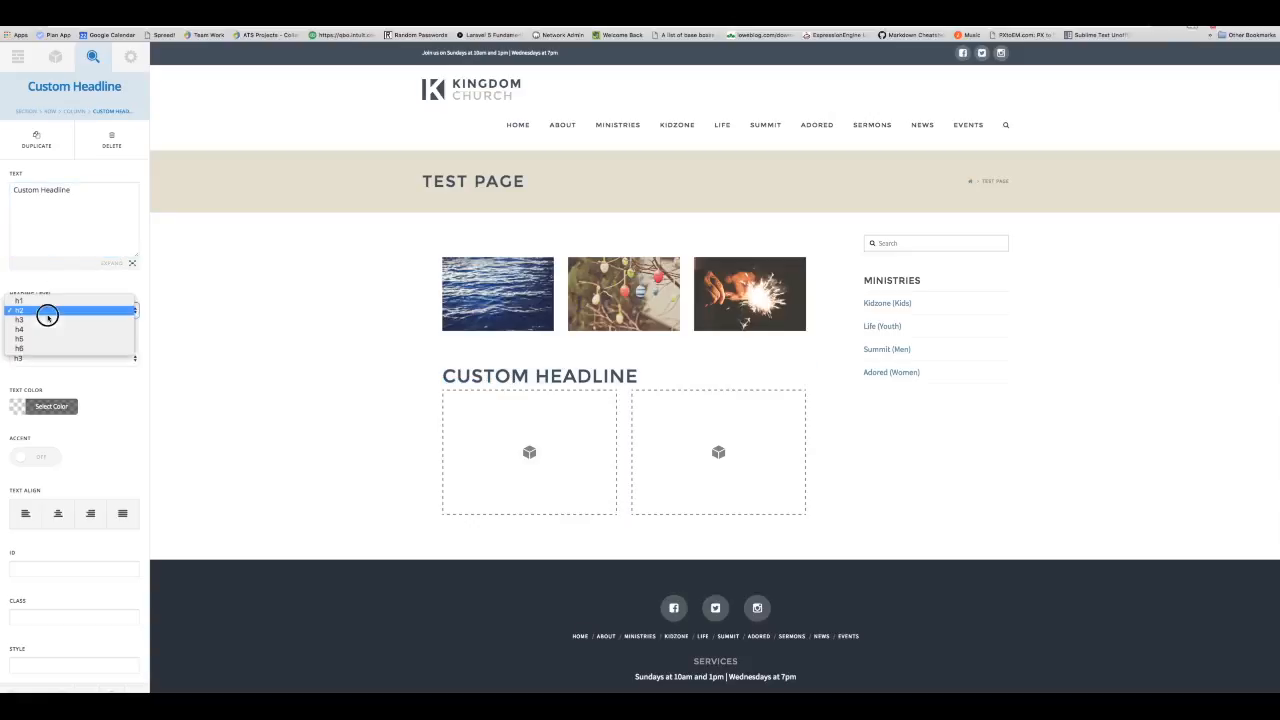
left_click(46, 310)
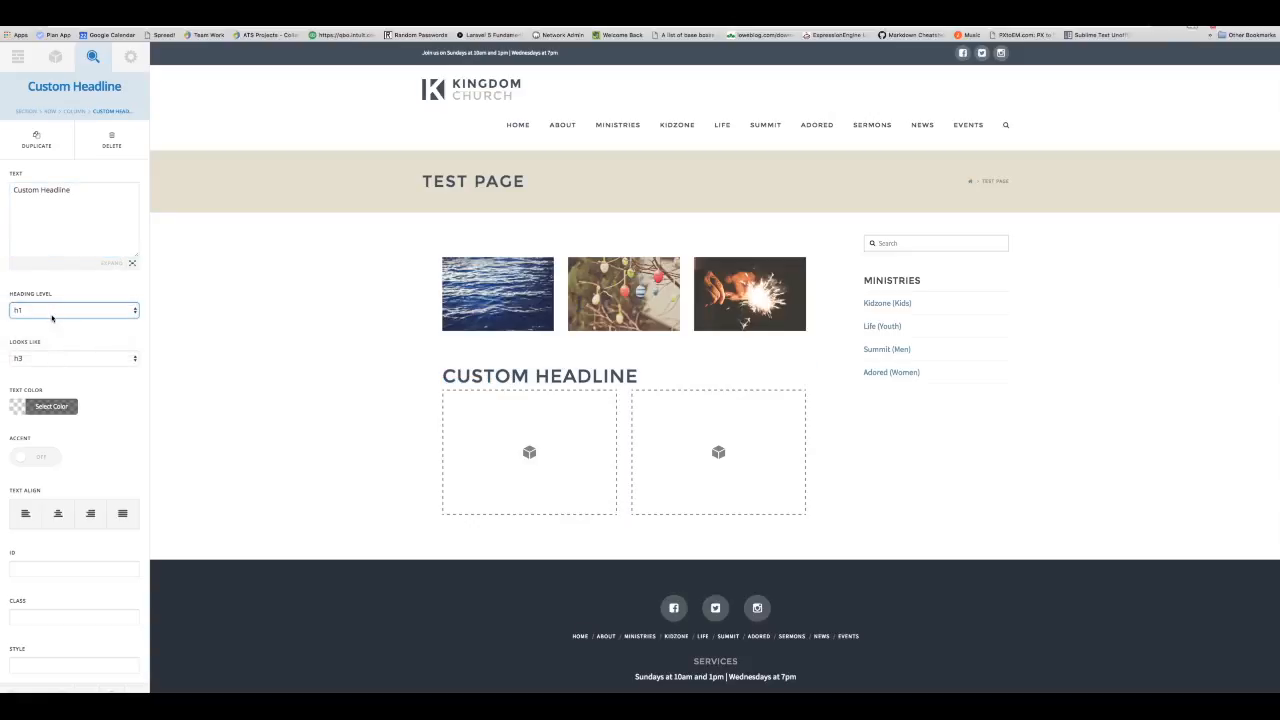
left_click(52, 318)
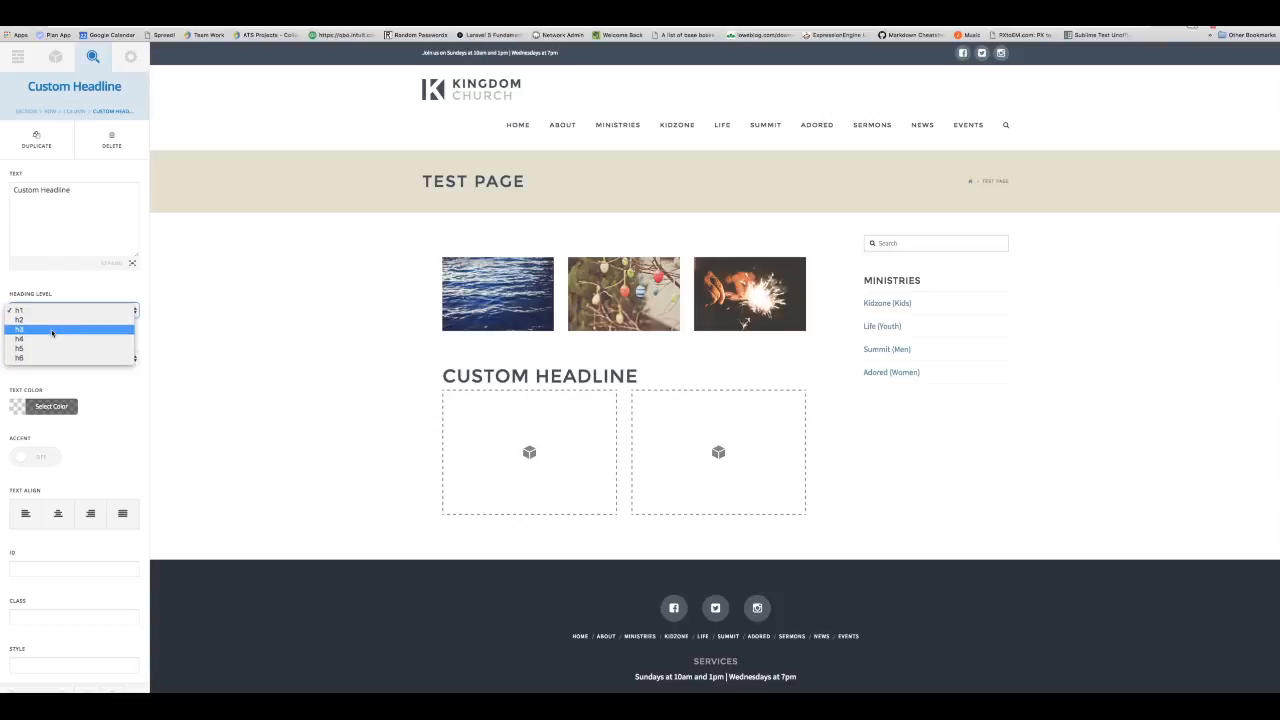
left_click(52, 333)
left_click(54, 358)
left_click(51, 342)
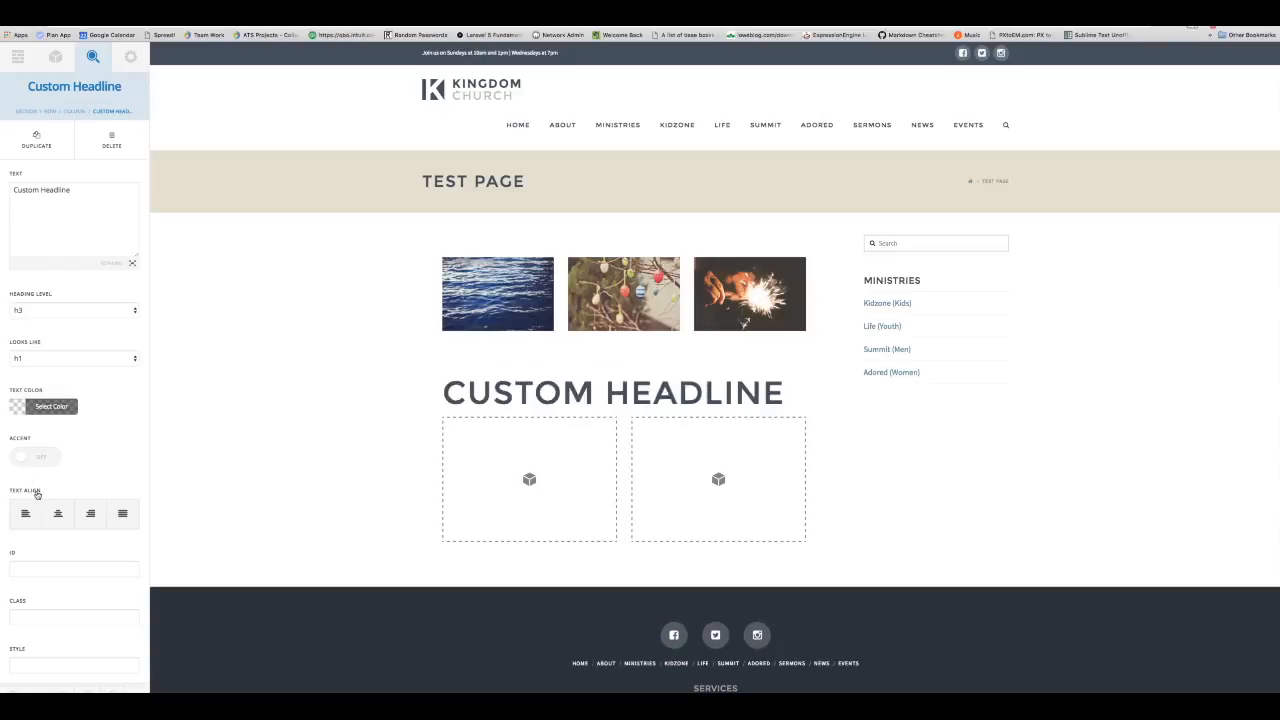
left_click(58, 513)
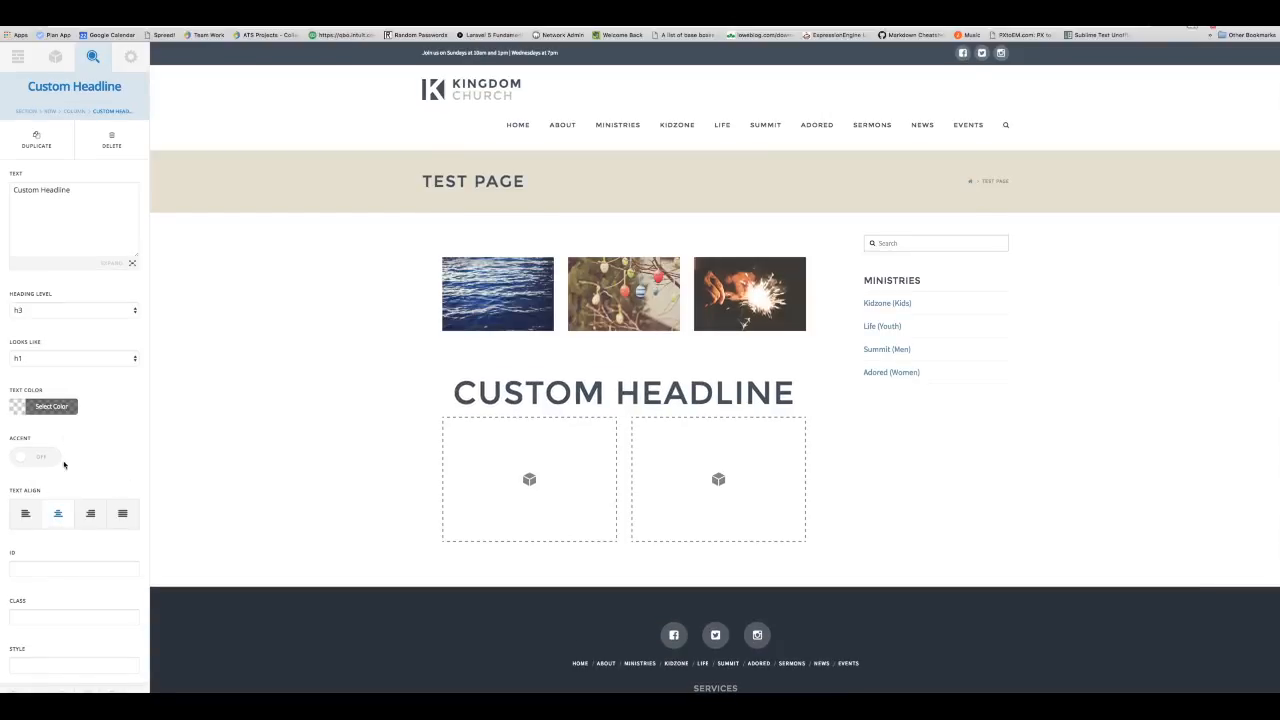
left_click(32, 461)
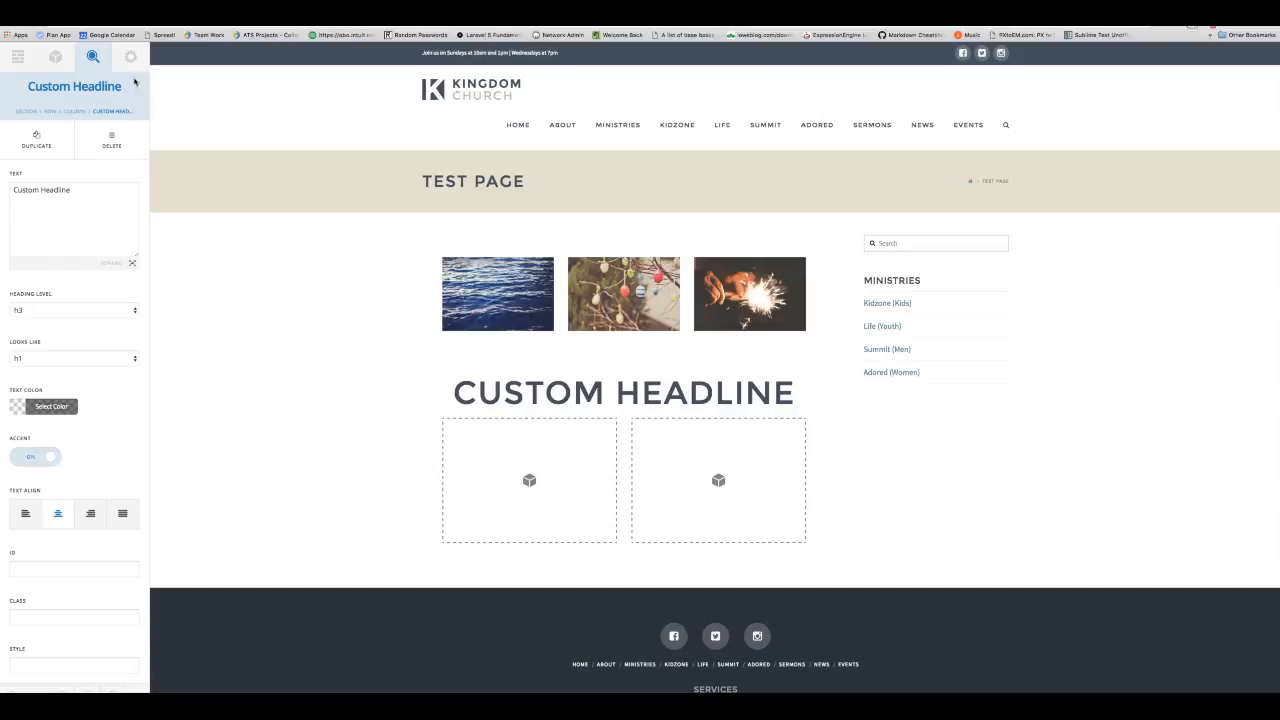
Step: Search the elements for "text" and place a Text element below the Custom Headline in Row 2
left_click(55, 57)
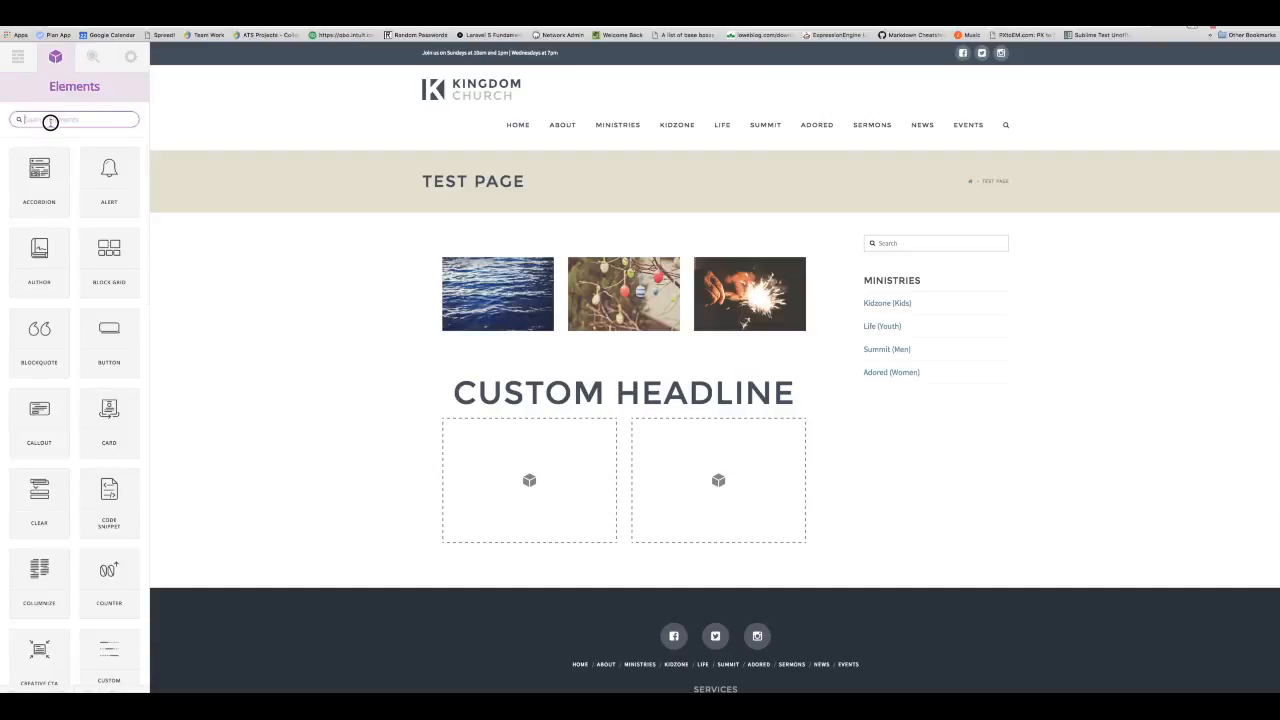
type("text")
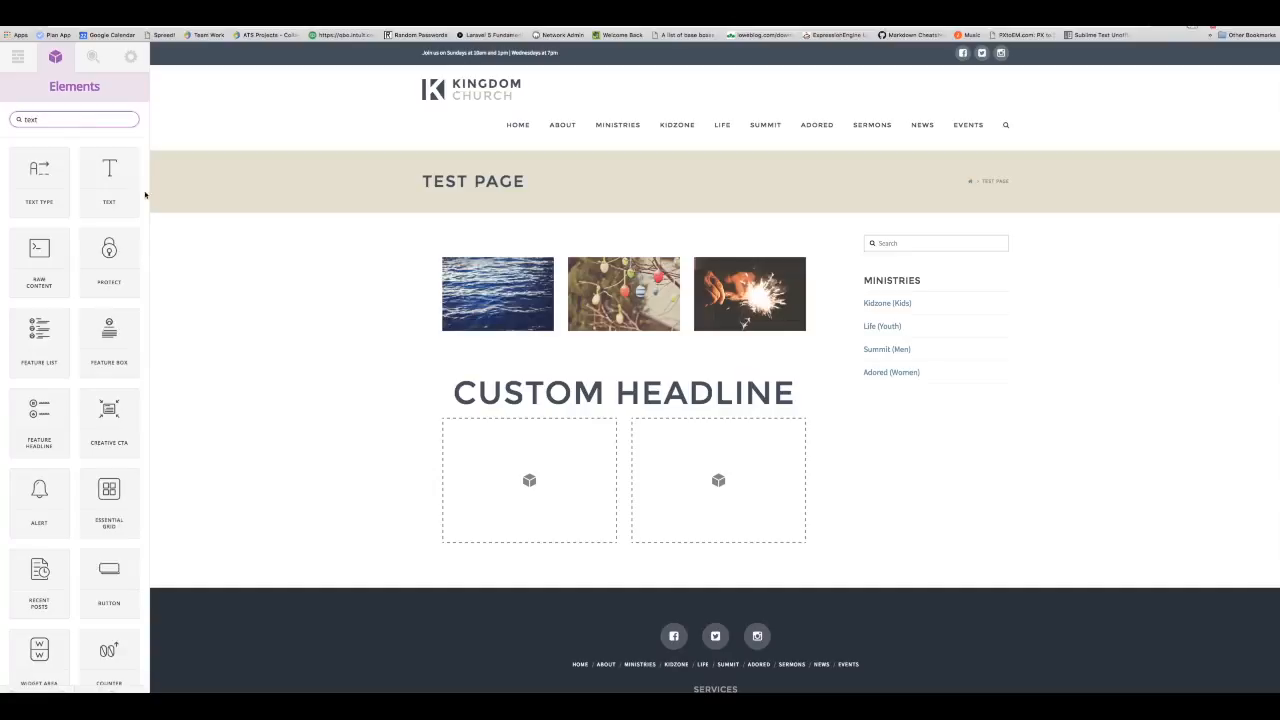
mouse_move(106, 188)
left_mouse_down()
mouse_move(569, 437)
mouse_move(594, 438)
left_mouse_up()
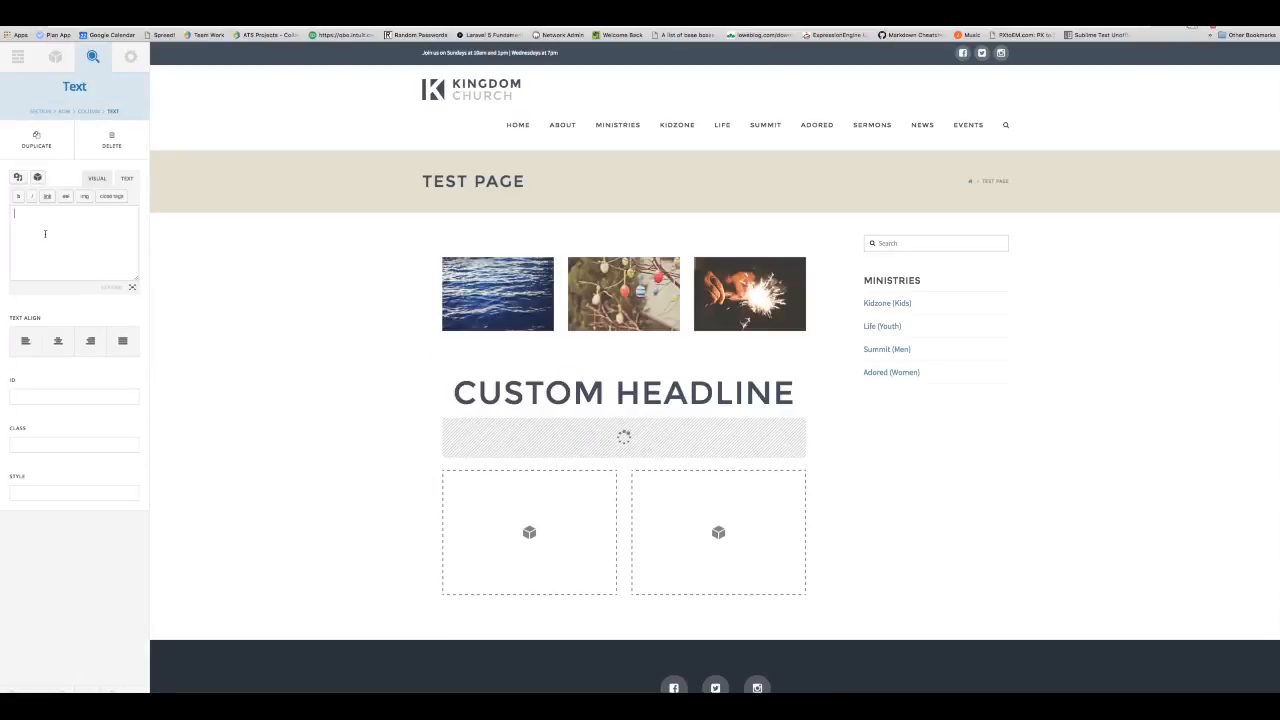
Step: Copy placeholder text from the LittleIpsum app and paste it into the Text element's expanded editor in Visual mode
key("alt+space")
type("littl")
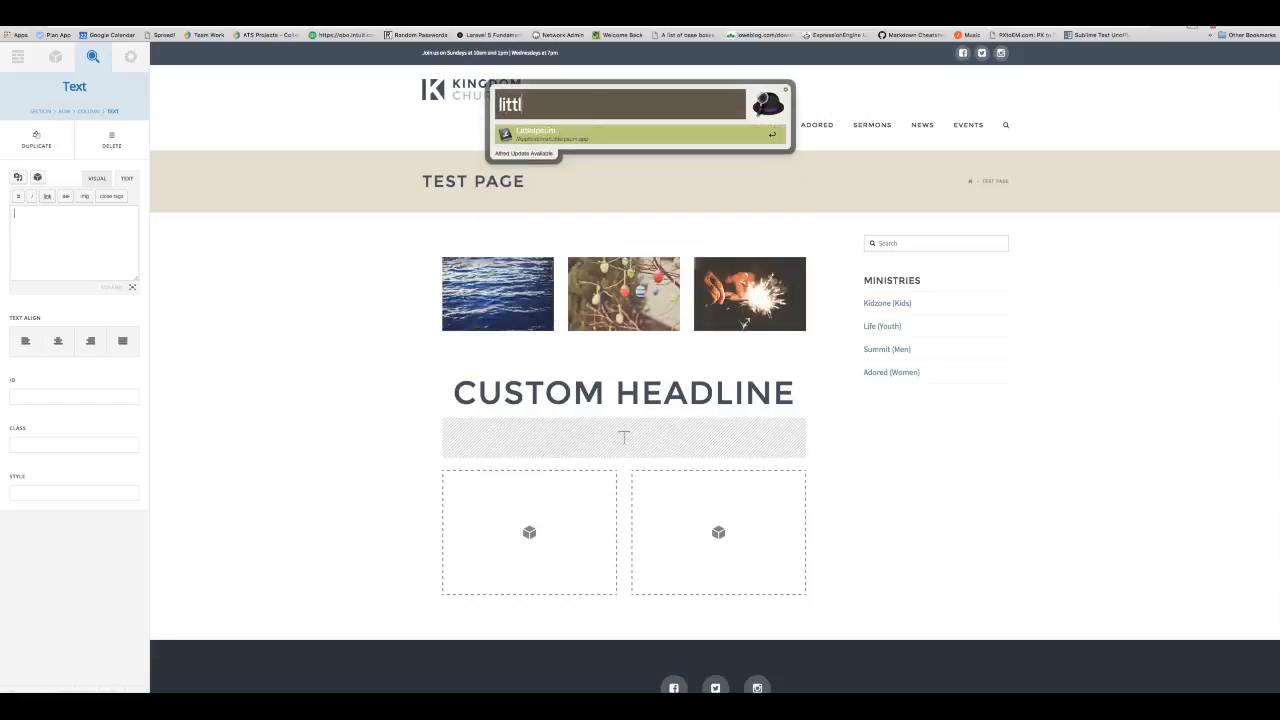
type("e")
key("Return")
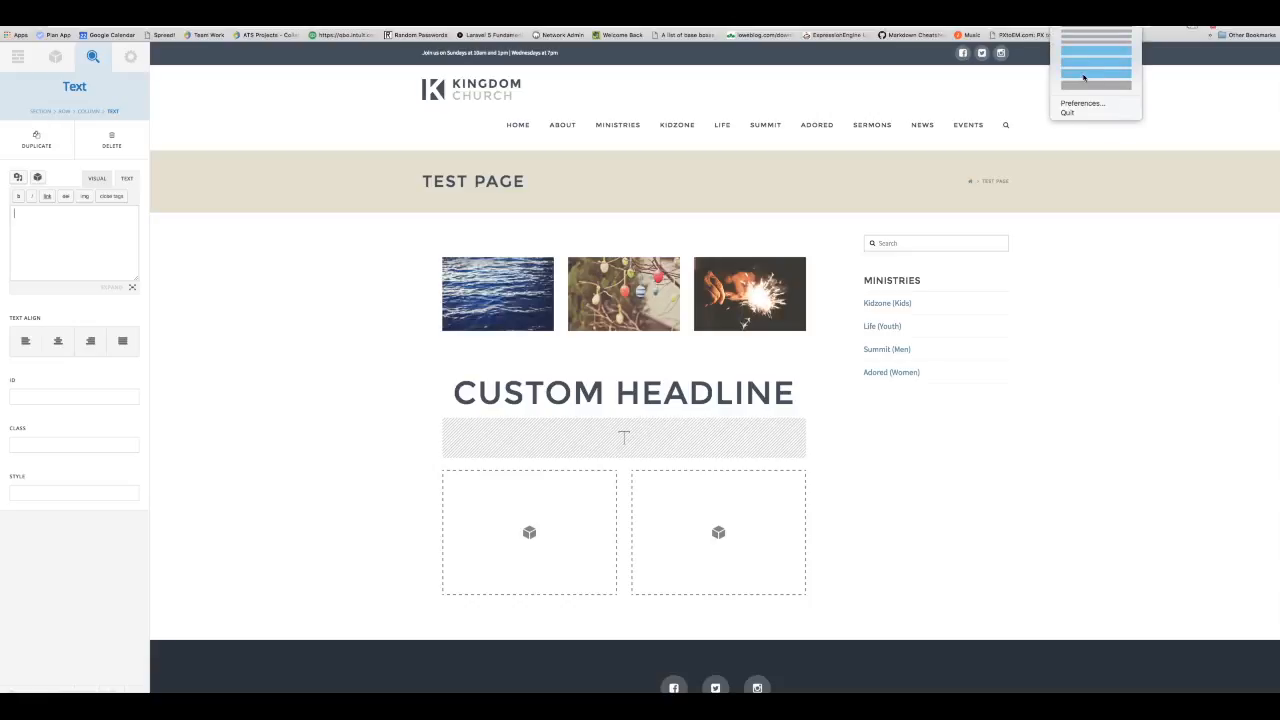
left_click(1083, 77)
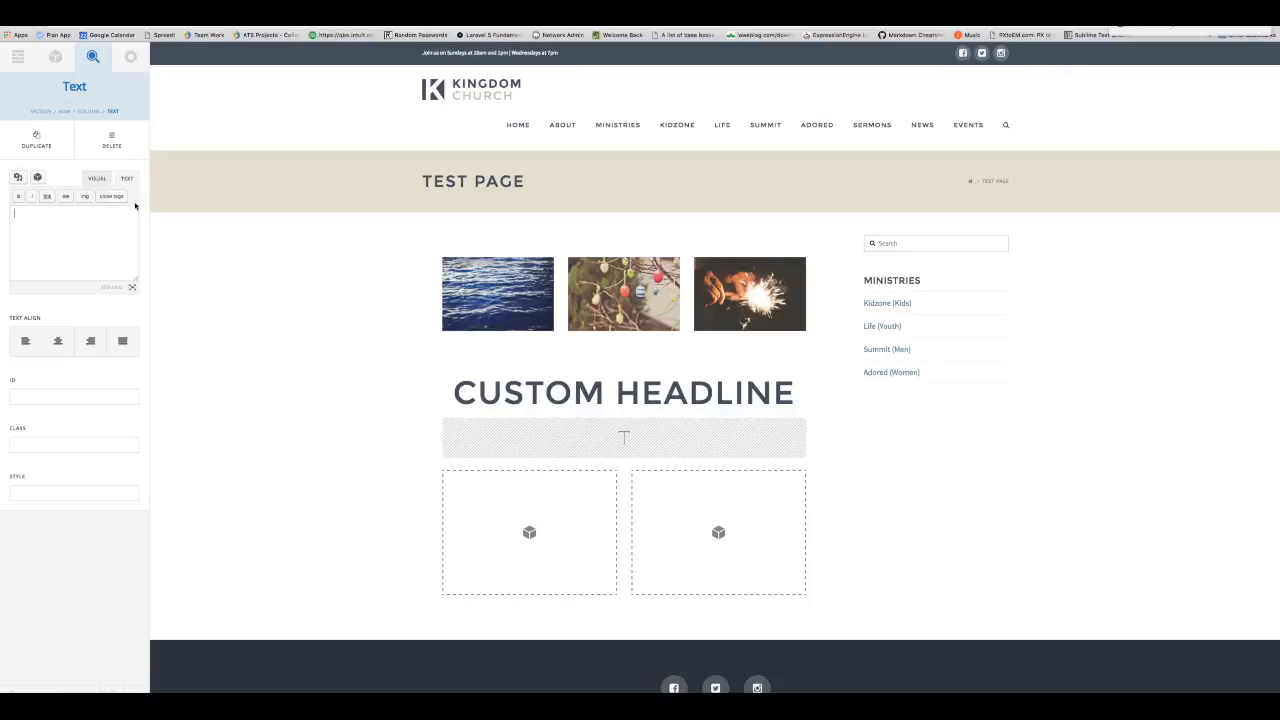
left_click(136, 294)
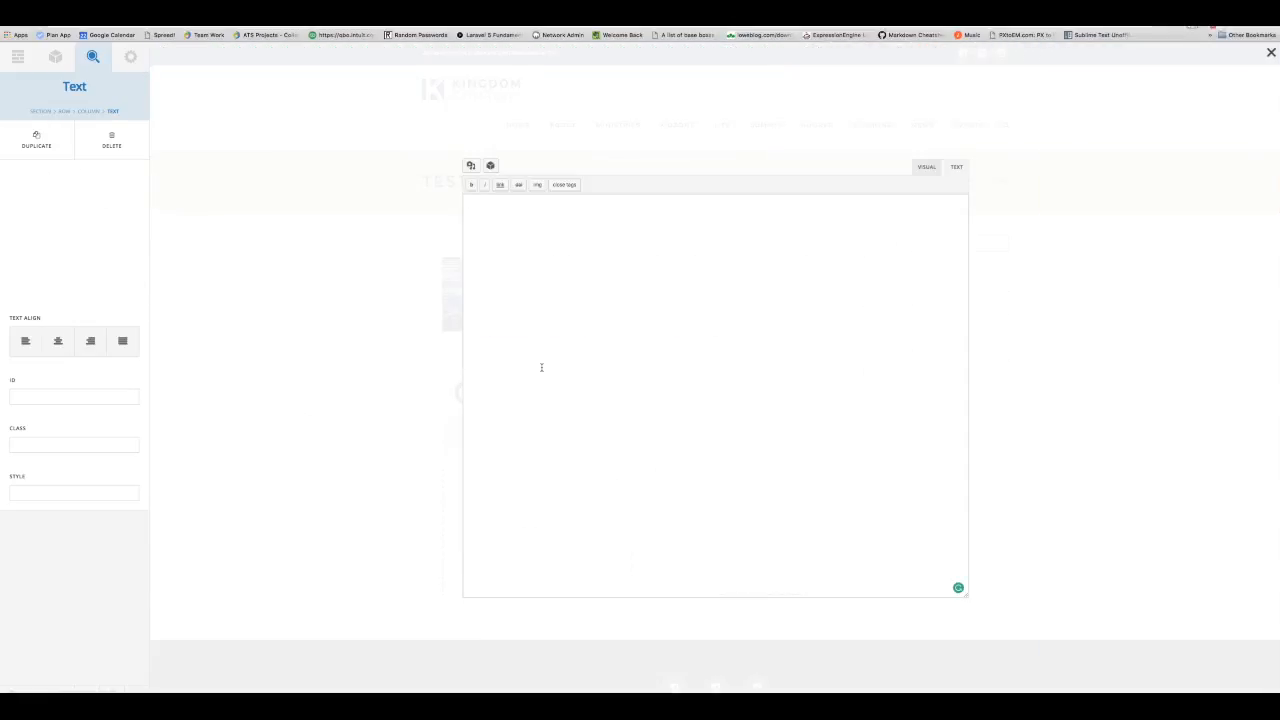
left_click(925, 168)
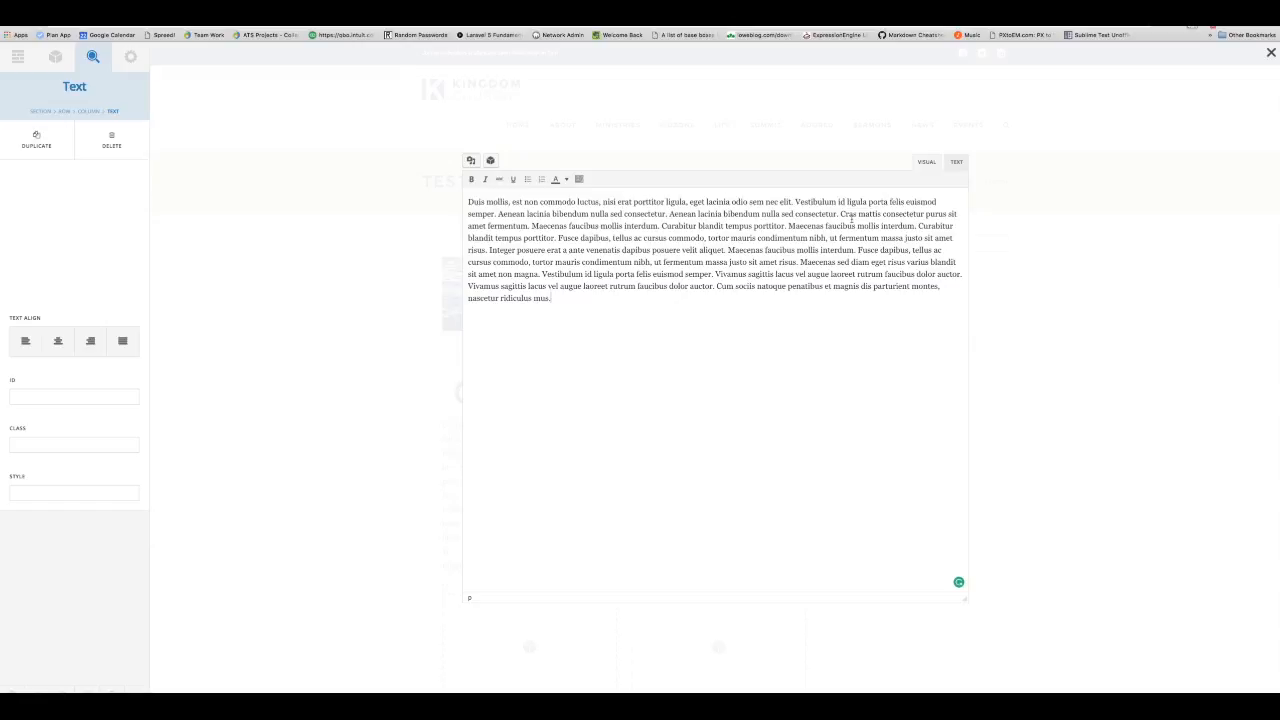
Step: Split the placeholder text into three paragraphs, breaking after "Curabitur blandit tempus porttitor." and after "tellus ac cursus commodo, tortor mauris"
left_click(790, 227)
key("Return")
left_click(760, 270)
key("Return")
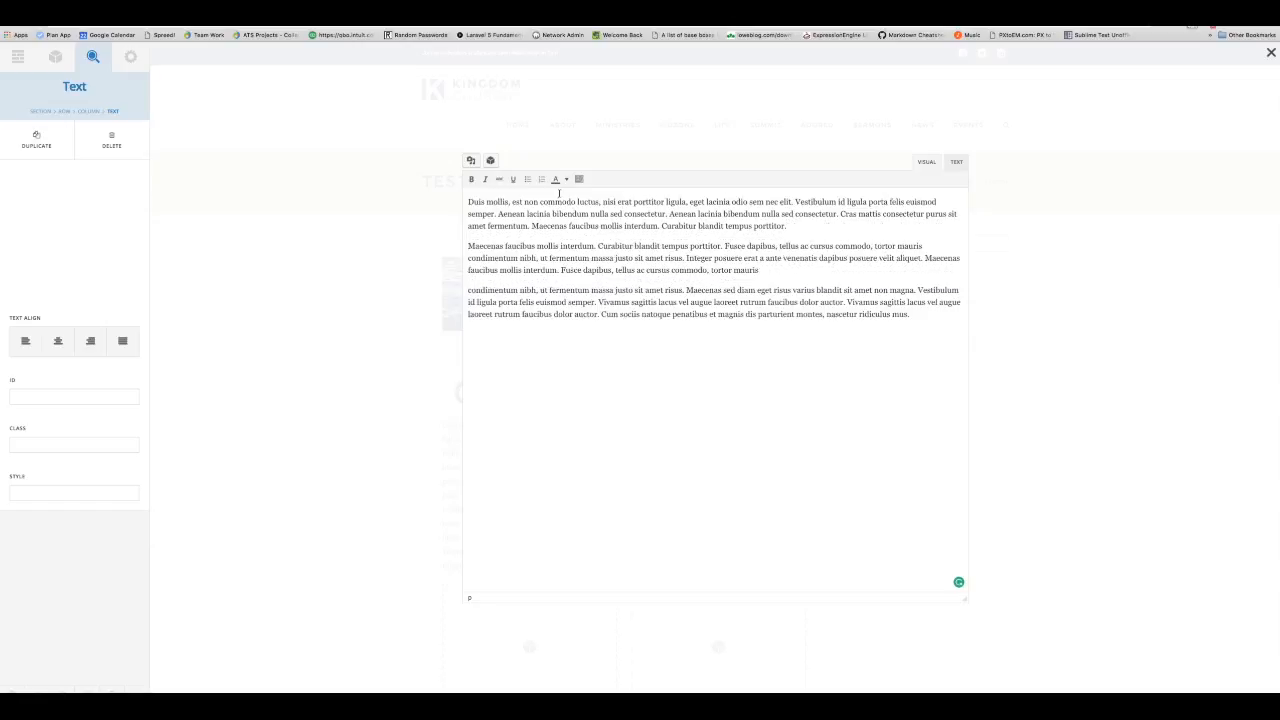
Step: Make the first paragraph of the placeholder text bold and close the expanded editor
left_click_drag(469, 203, 857, 226)
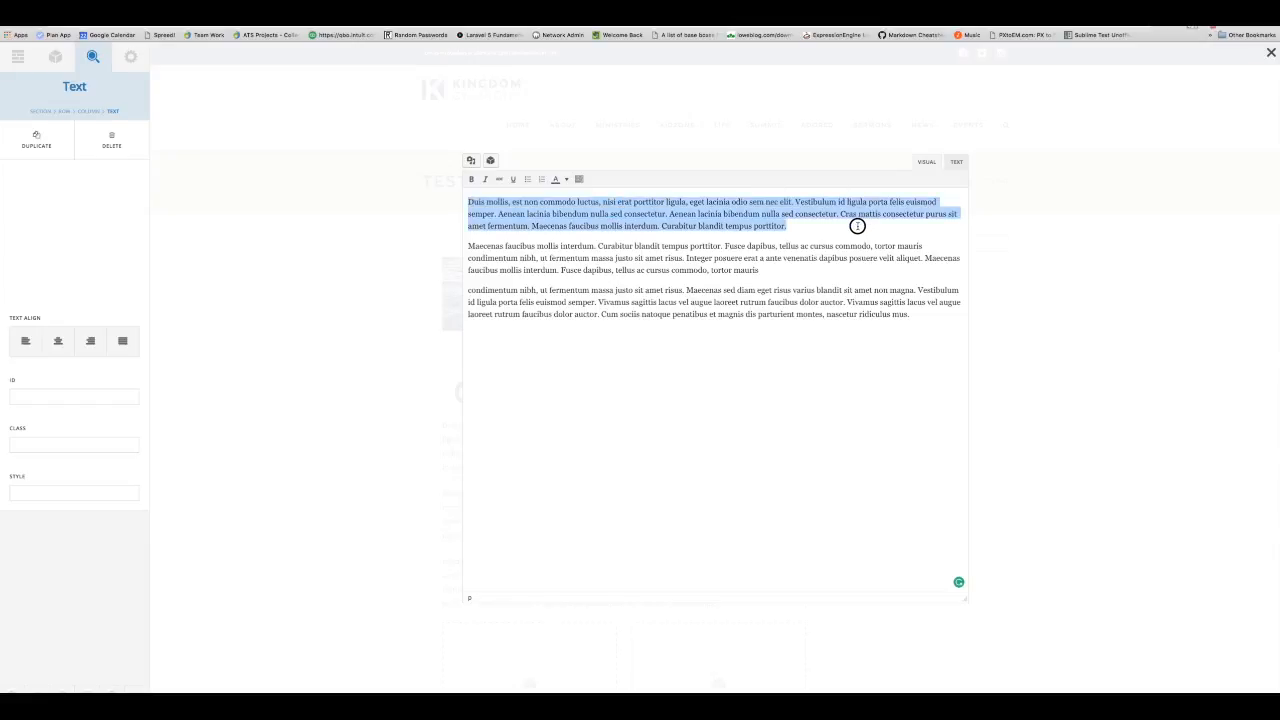
left_click(471, 179)
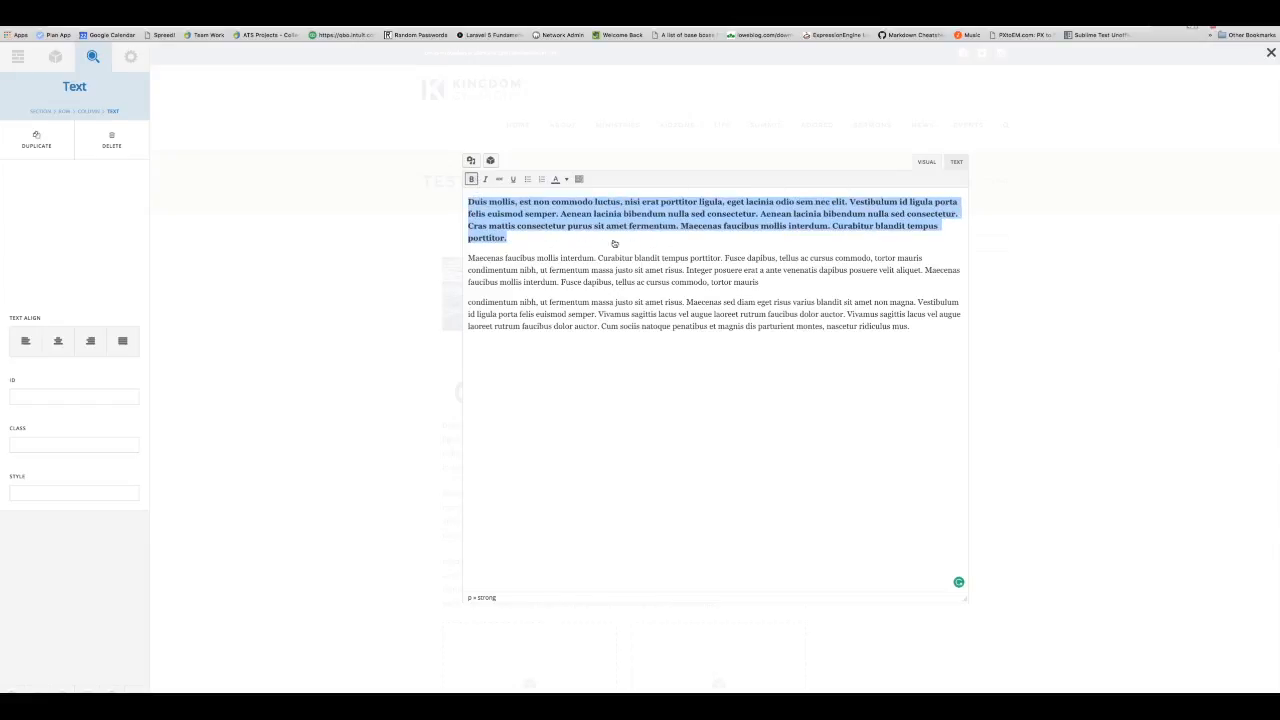
left_click(678, 280)
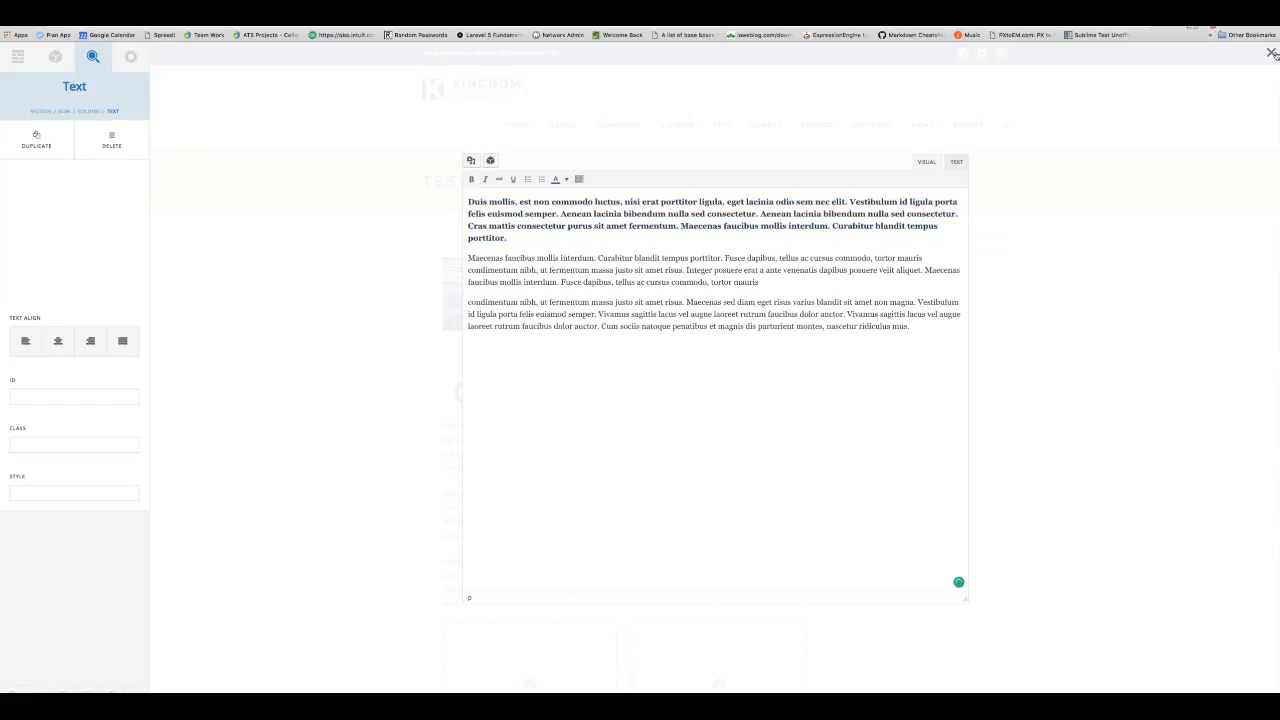
left_click(1270, 53)
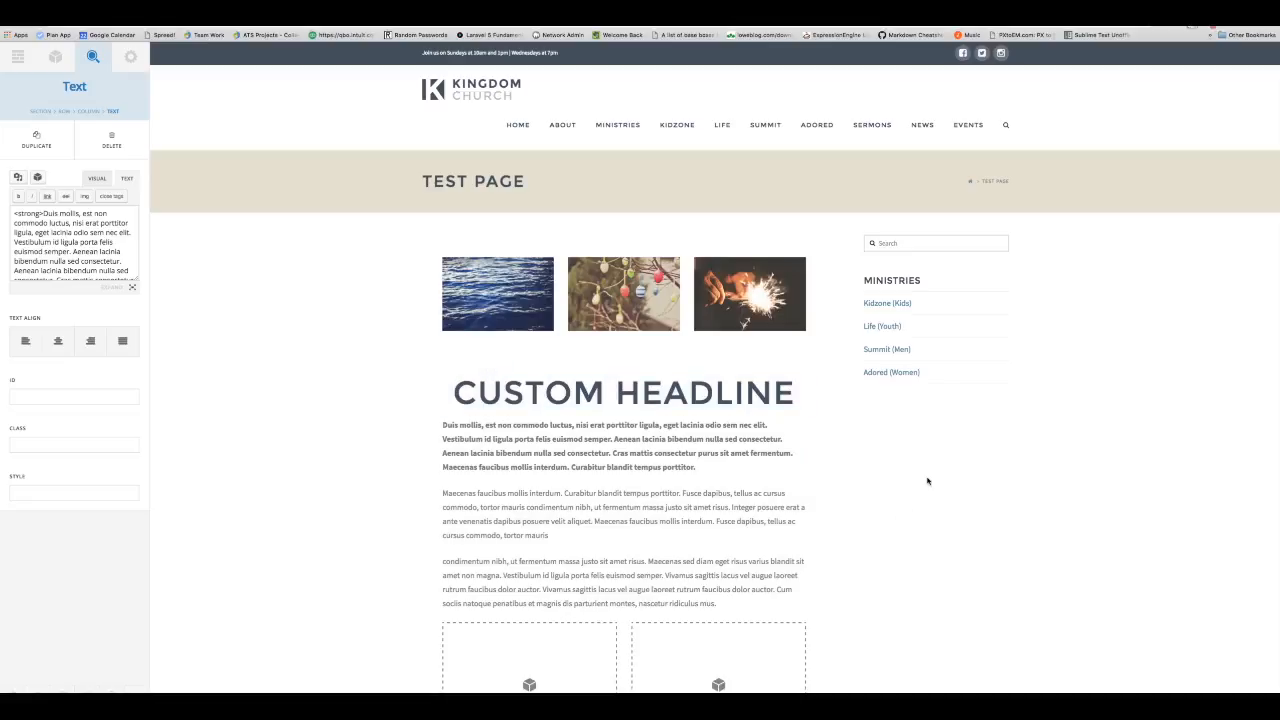
Step: Place a Button element in the first half-width column of Row 3
scroll(927, 481, "down", 5)
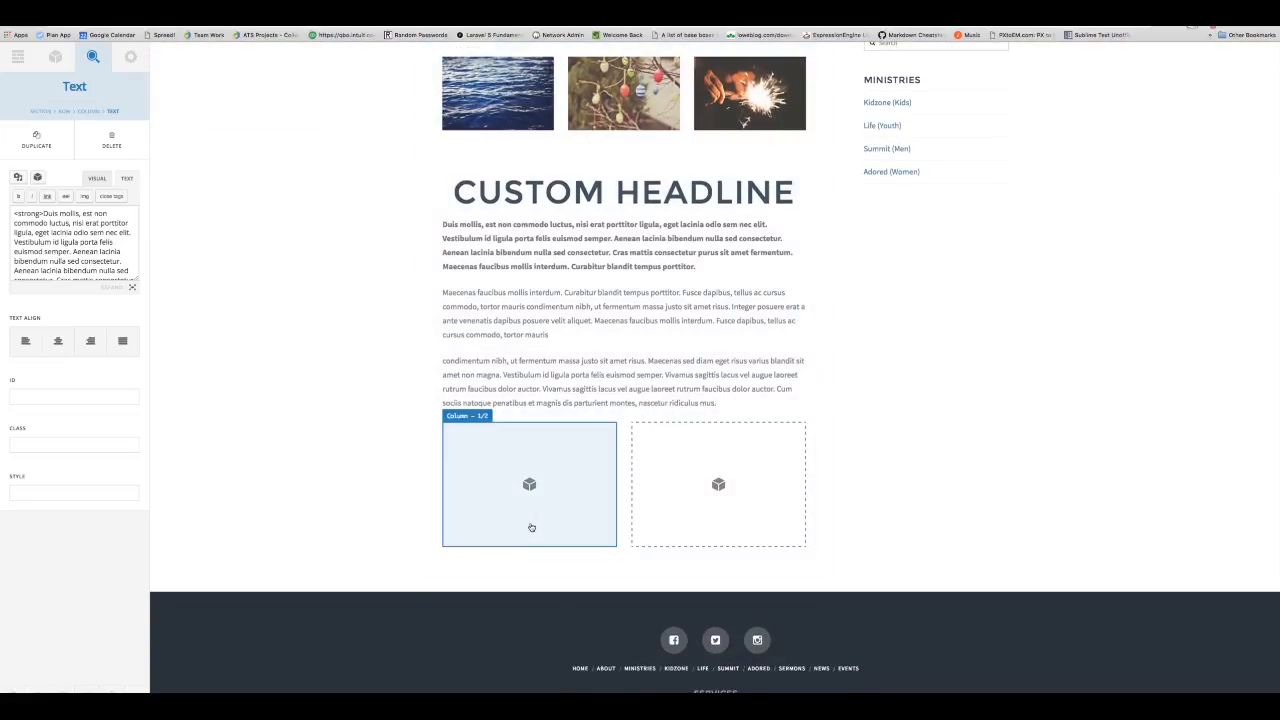
left_click(49, 52)
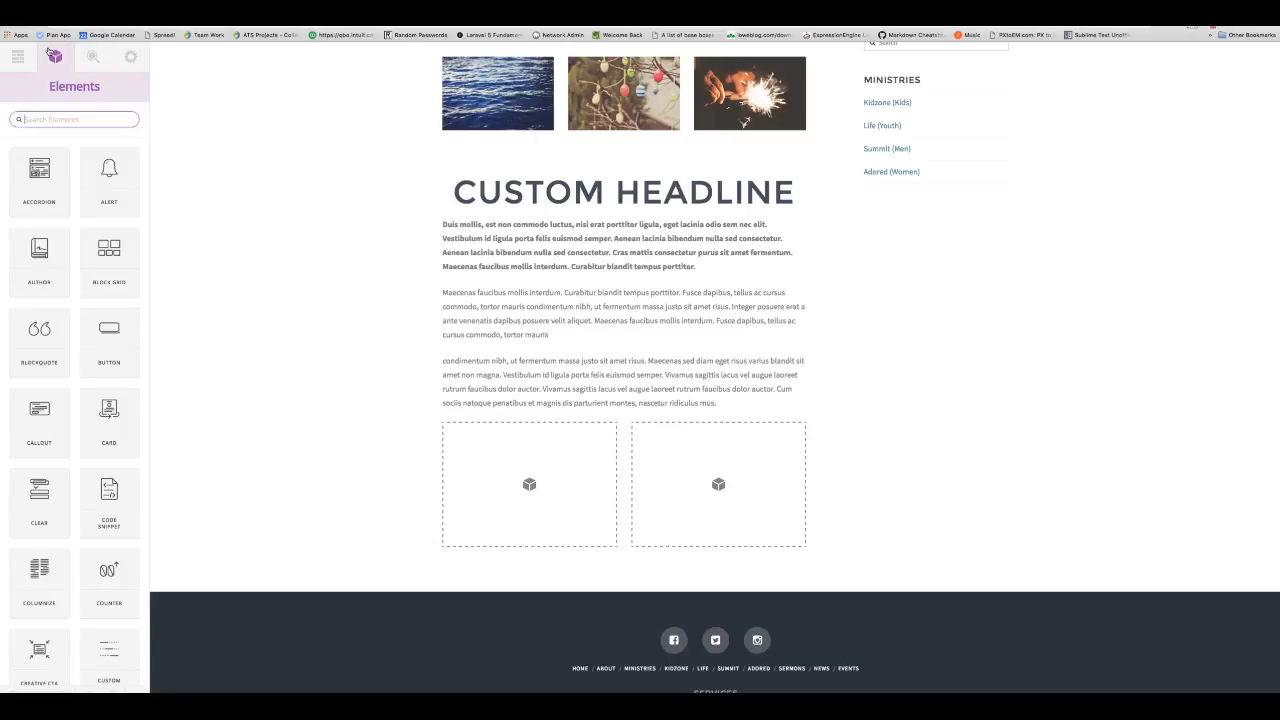
scroll(90, 285, "down", 3)
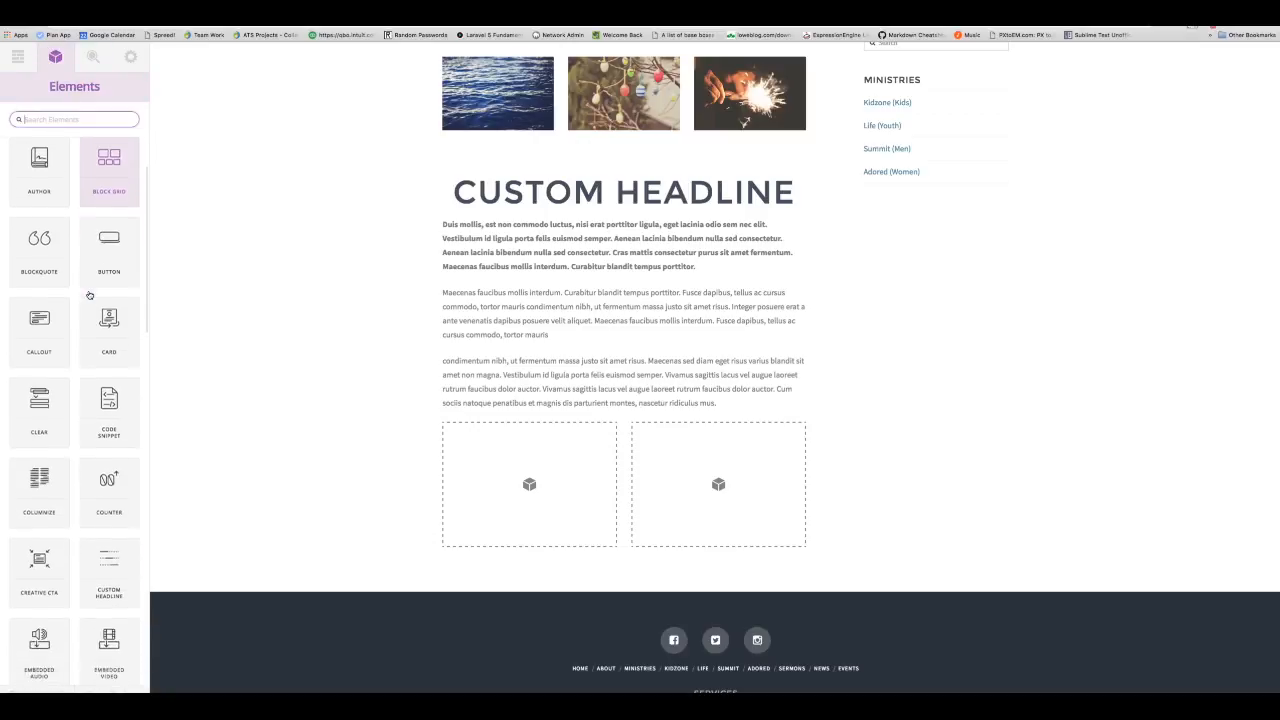
mouse_move(104, 240)
left_mouse_down()
mouse_move(486, 486)
mouse_move(523, 488)
left_mouse_up()
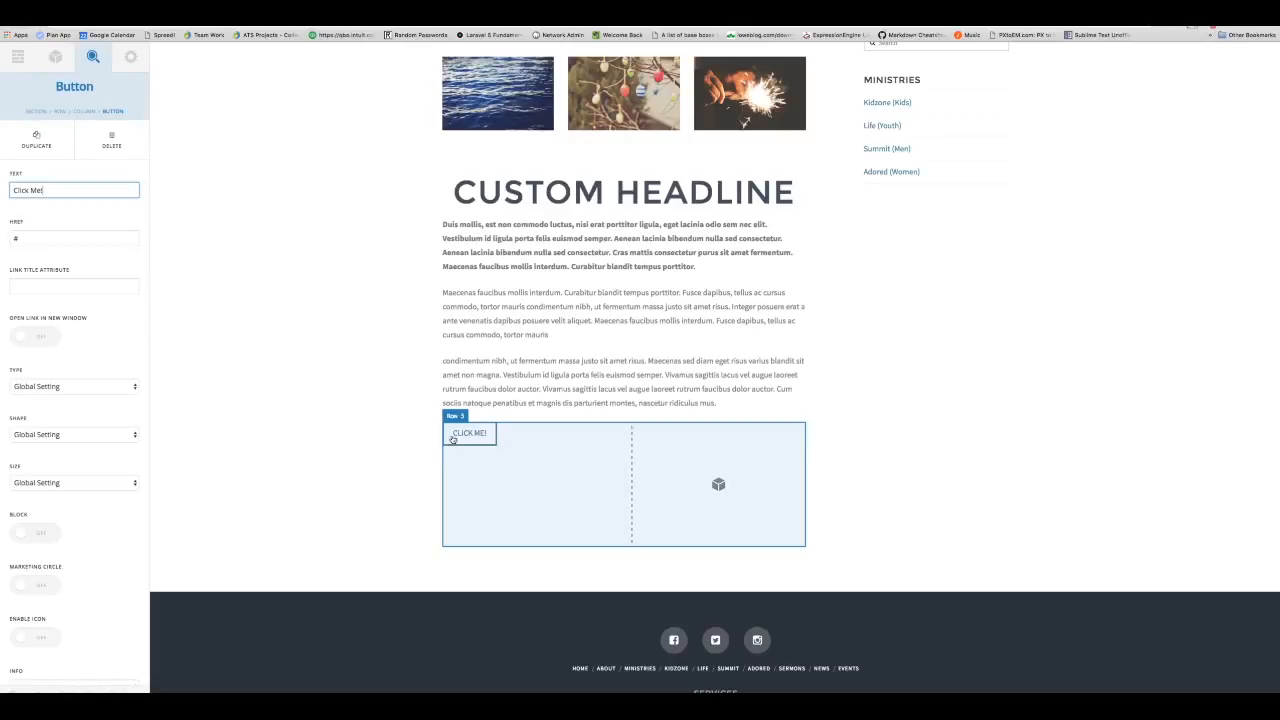
Step: Set the Click Me! button's size to Jumbo and turn on its Block option
scroll(51, 368, "down", 2)
scroll(51, 368, "down", 1)
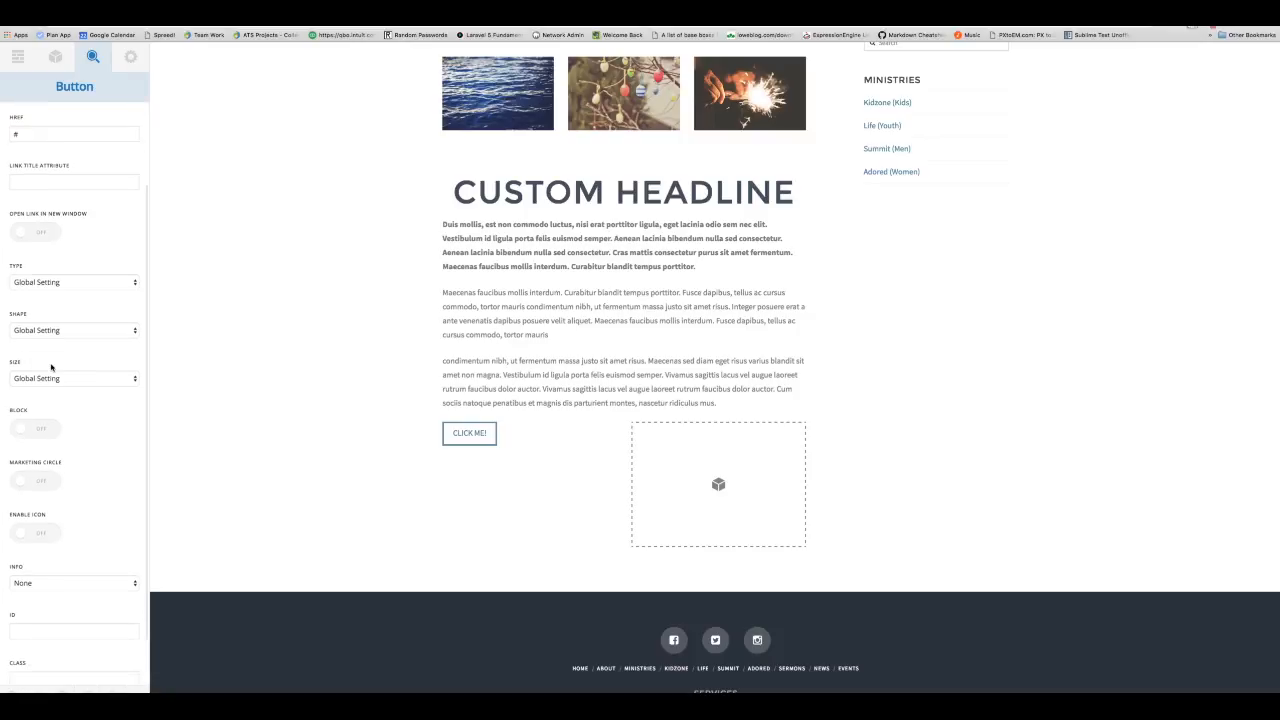
left_click(51, 379)
left_click(51, 436)
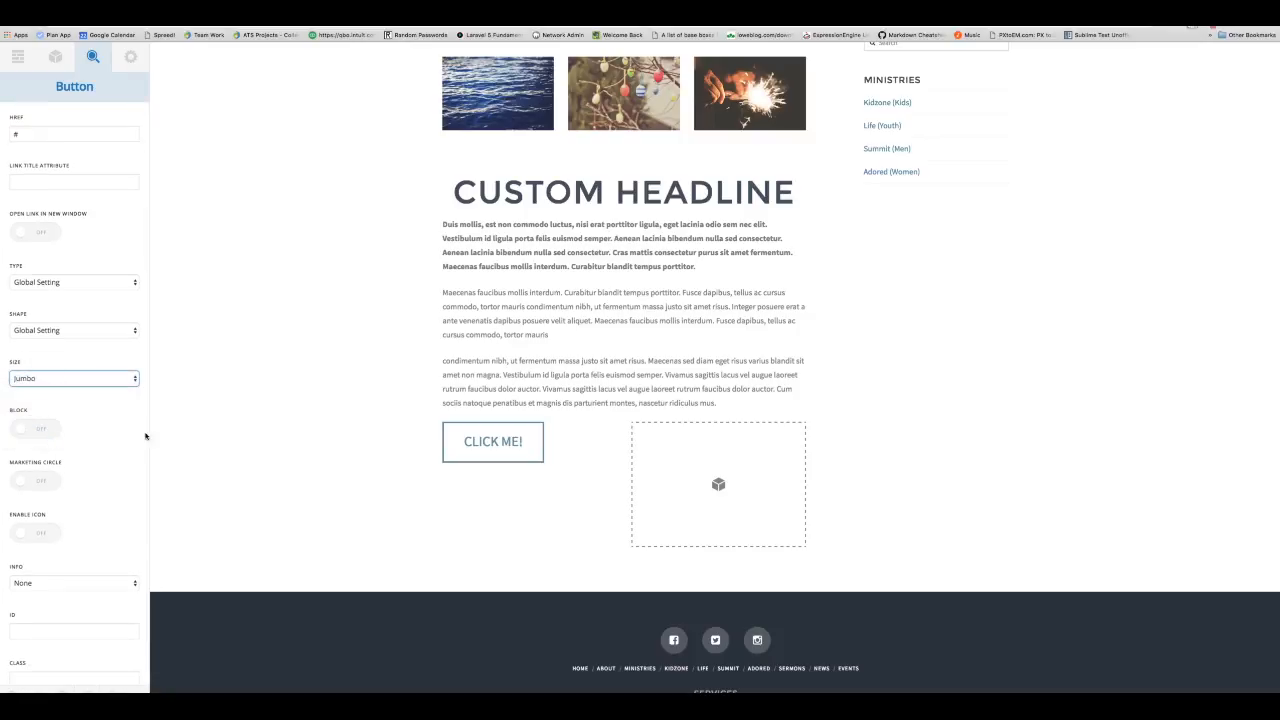
scroll(55, 205, "up", 2)
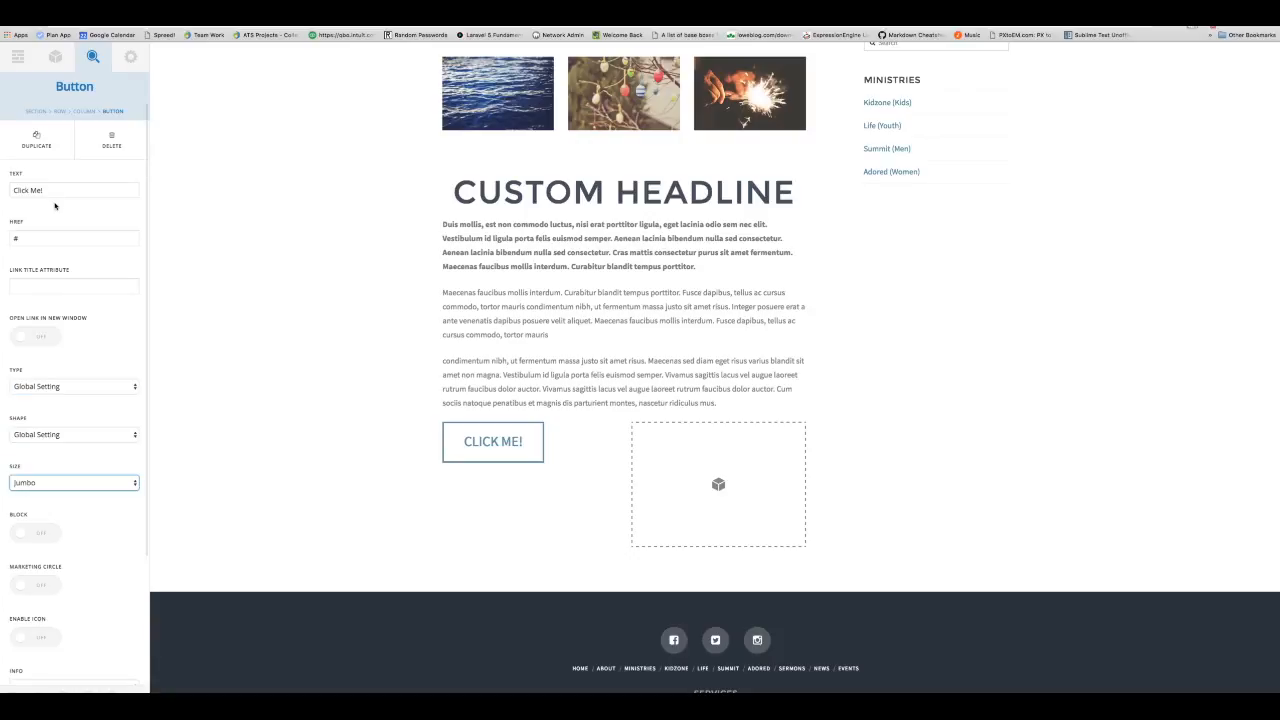
left_click(55, 196)
scroll(85, 330, "down", 1)
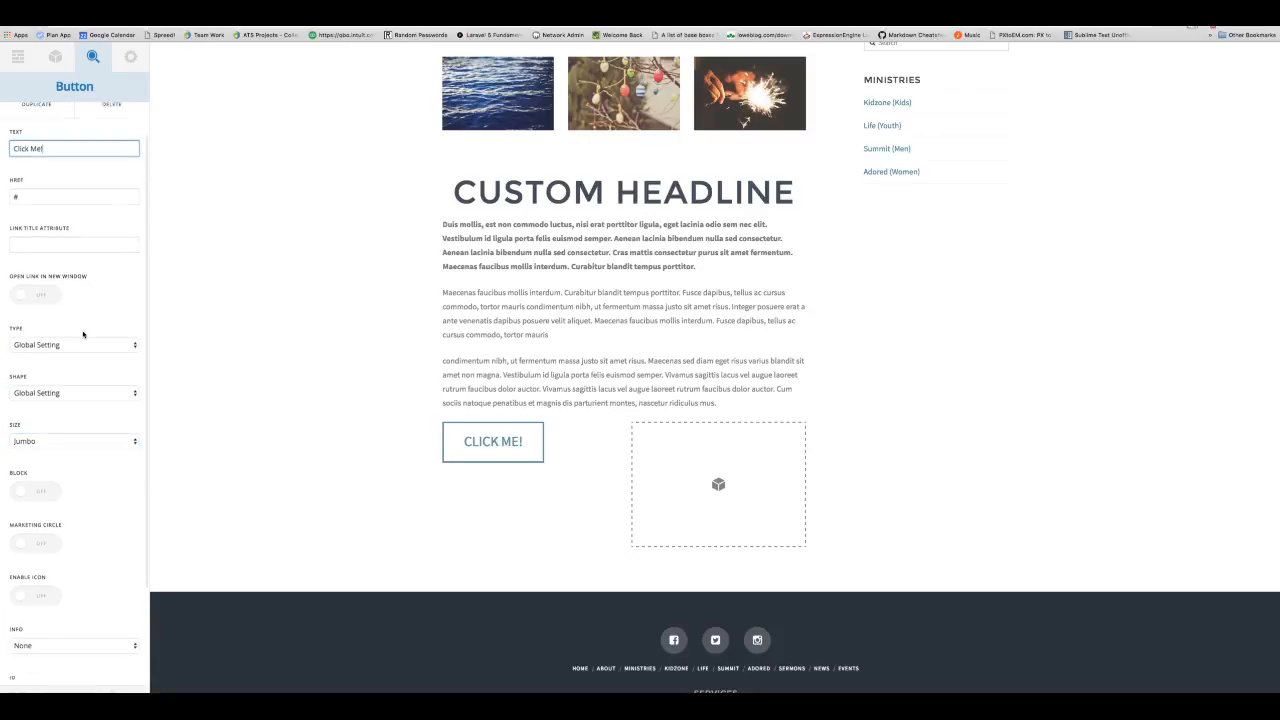
scroll(83, 334, "down", 2)
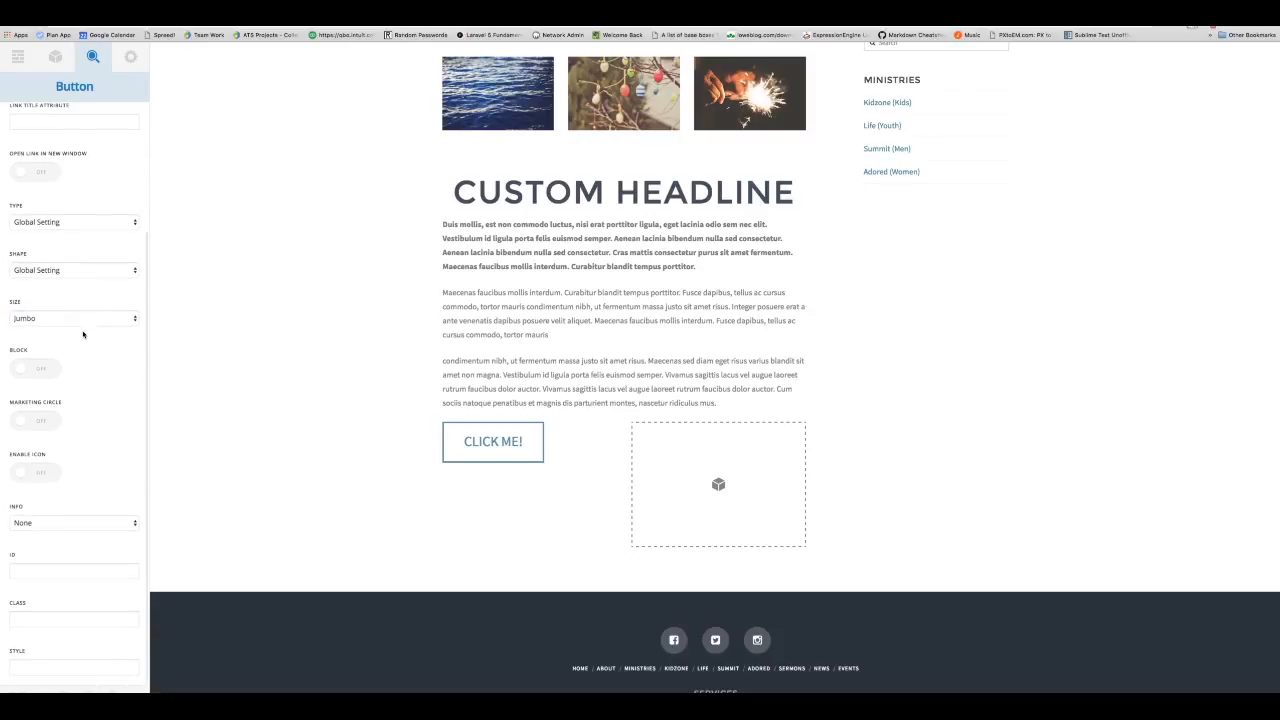
left_click(40, 368)
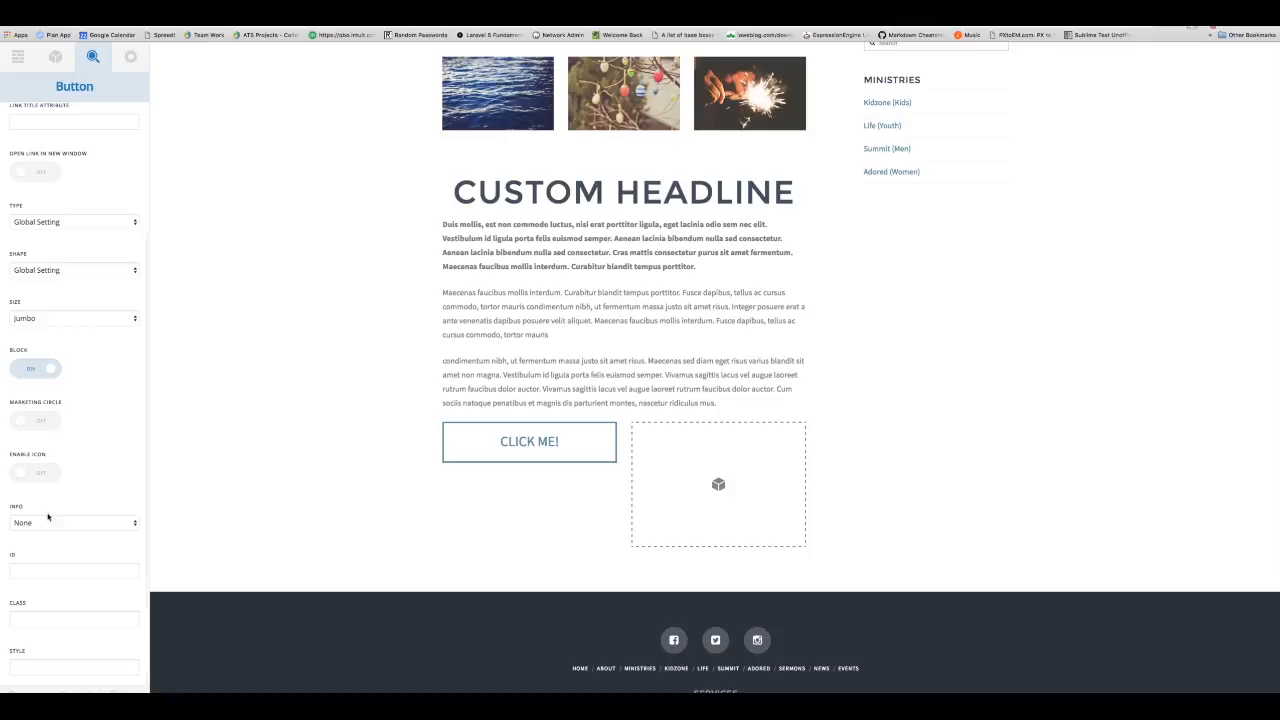
Step: Enable an icon on the Click Me! button and choose the area chart icon
left_click(45, 472)
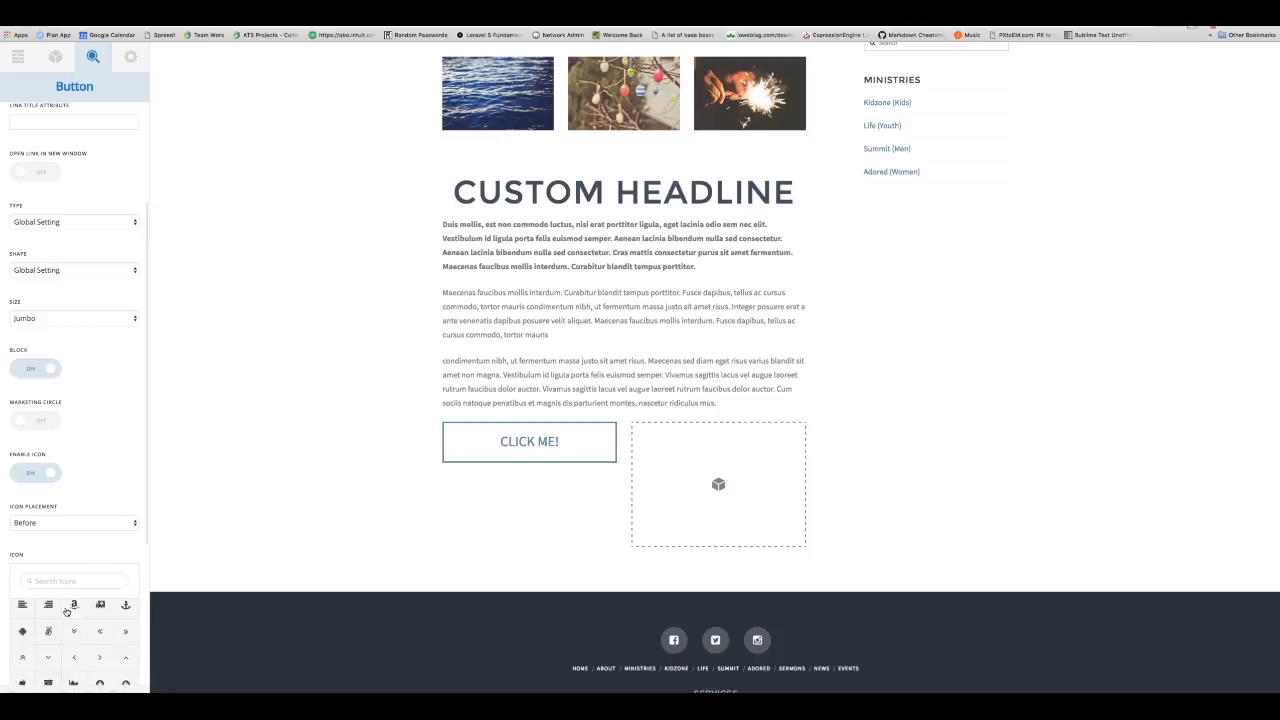
scroll(59, 611, "down", 2)
left_click(73, 664)
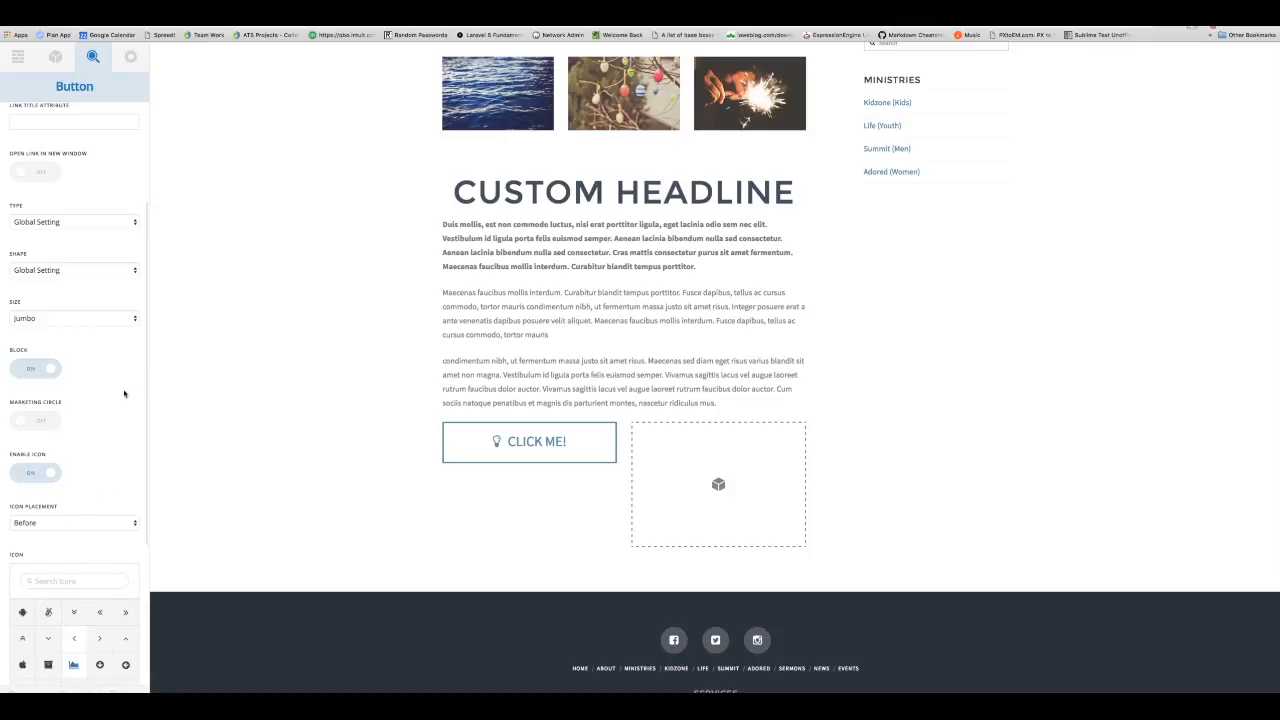
Step: Examine the button's remaining settings, including icon placement, the Info options and the Href link
scroll(109, 393, "down", 3)
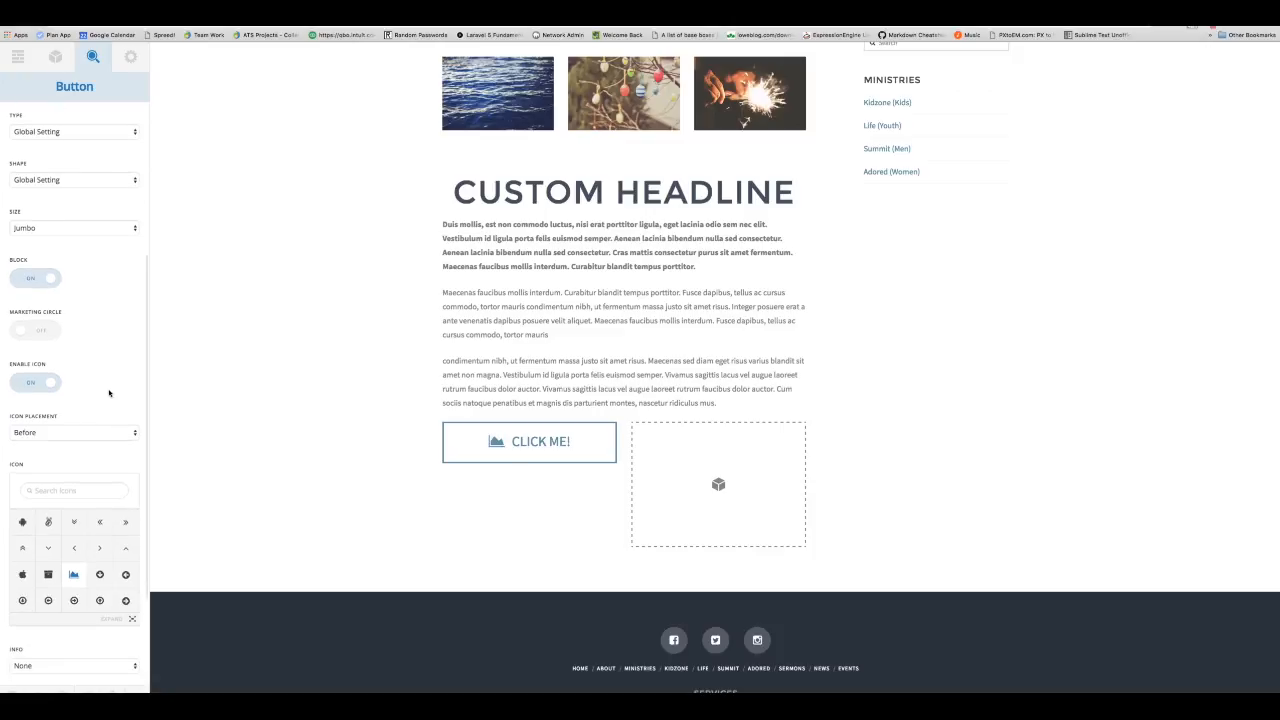
left_click(107, 369)
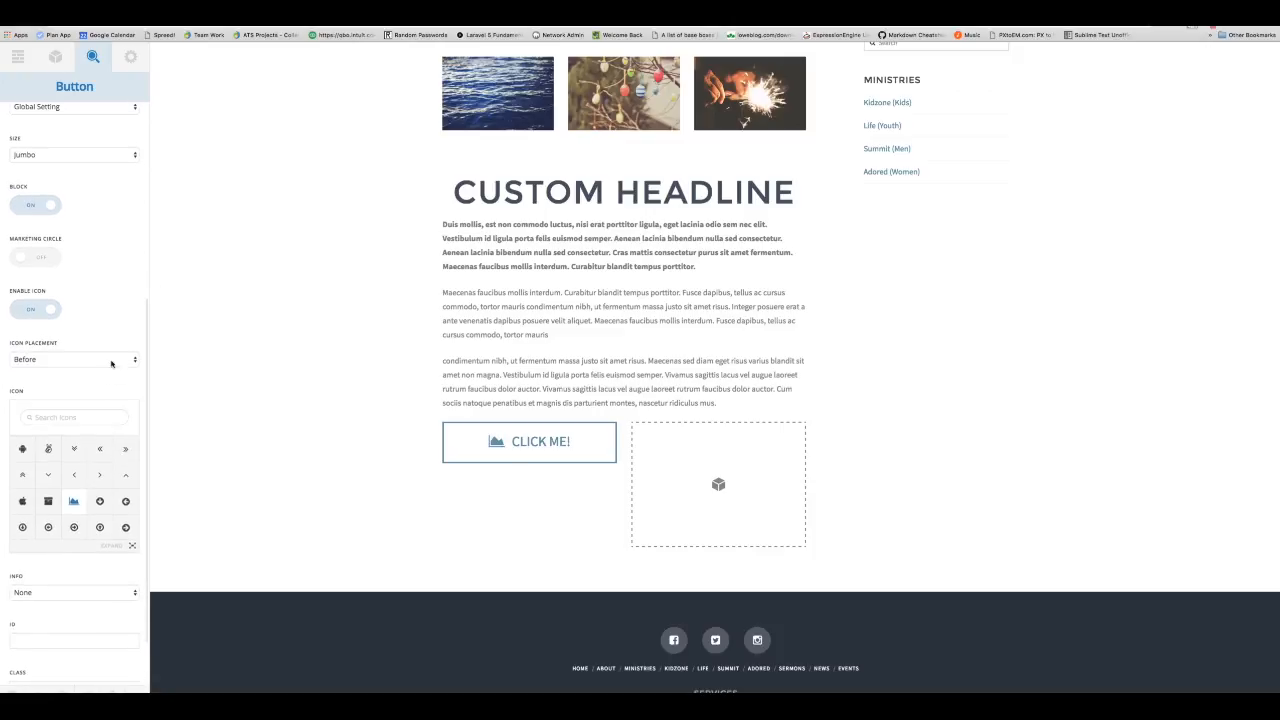
scroll(52, 622, "down", 1)
left_click(84, 557)
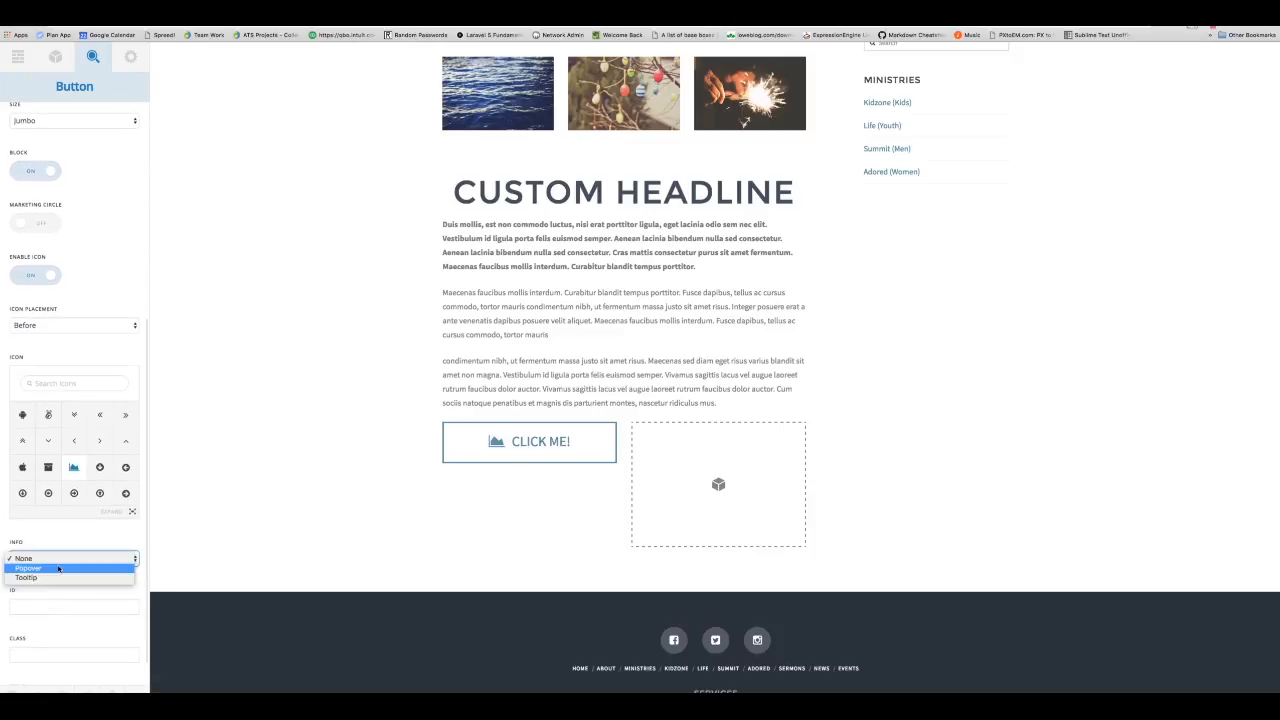
scroll(84, 537, "down", 1)
scroll(85, 540, "up", 8)
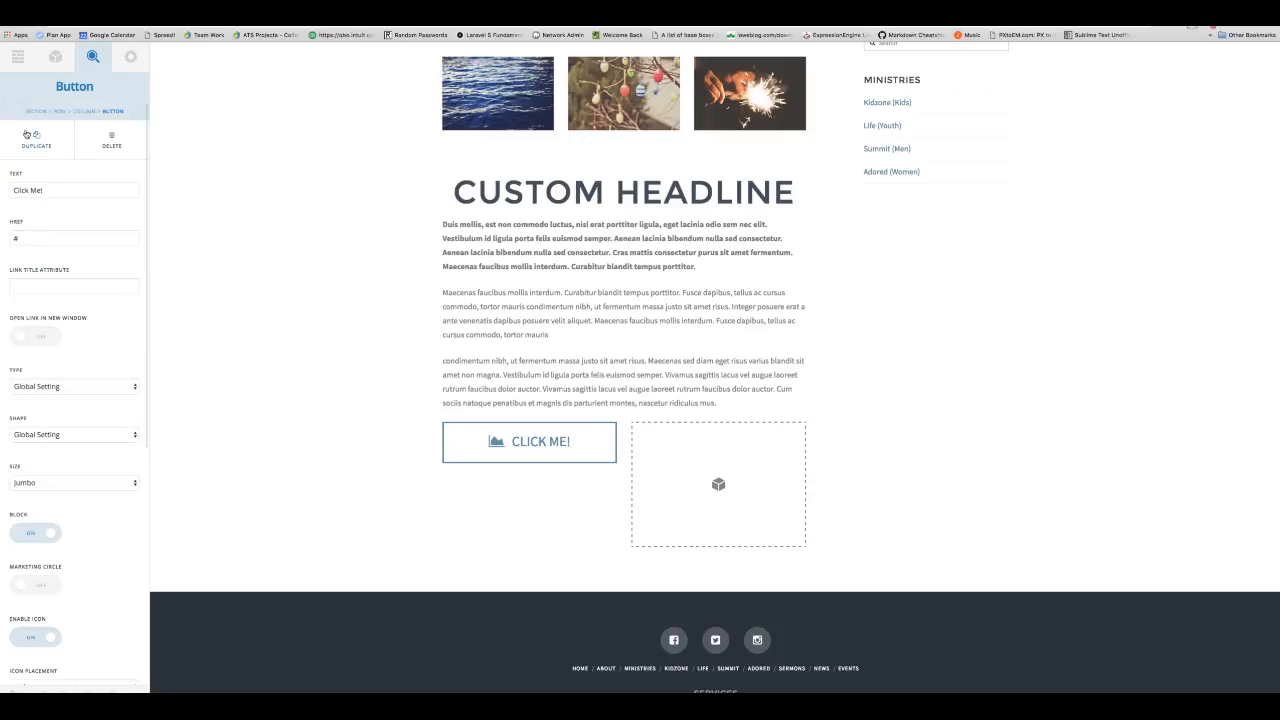
left_click(45, 238)
mouse_move(1, 236)
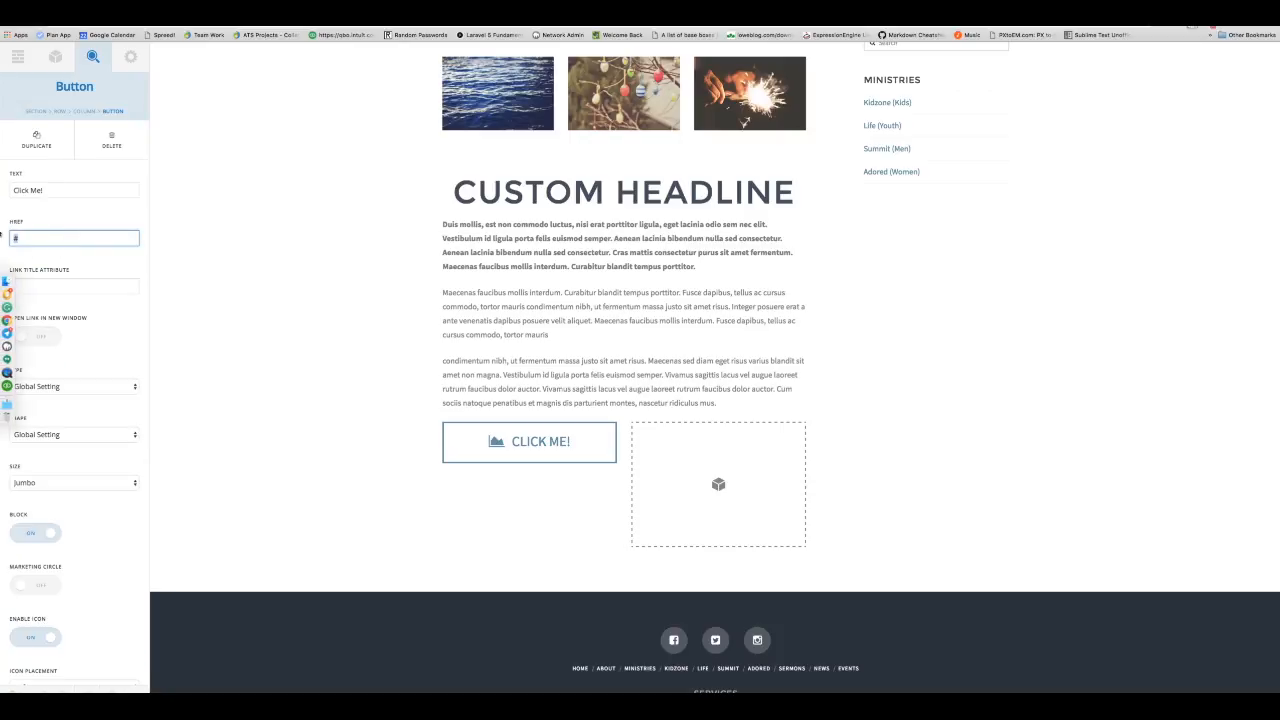
left_click(120, 273)
scroll(121, 271, "down", 5)
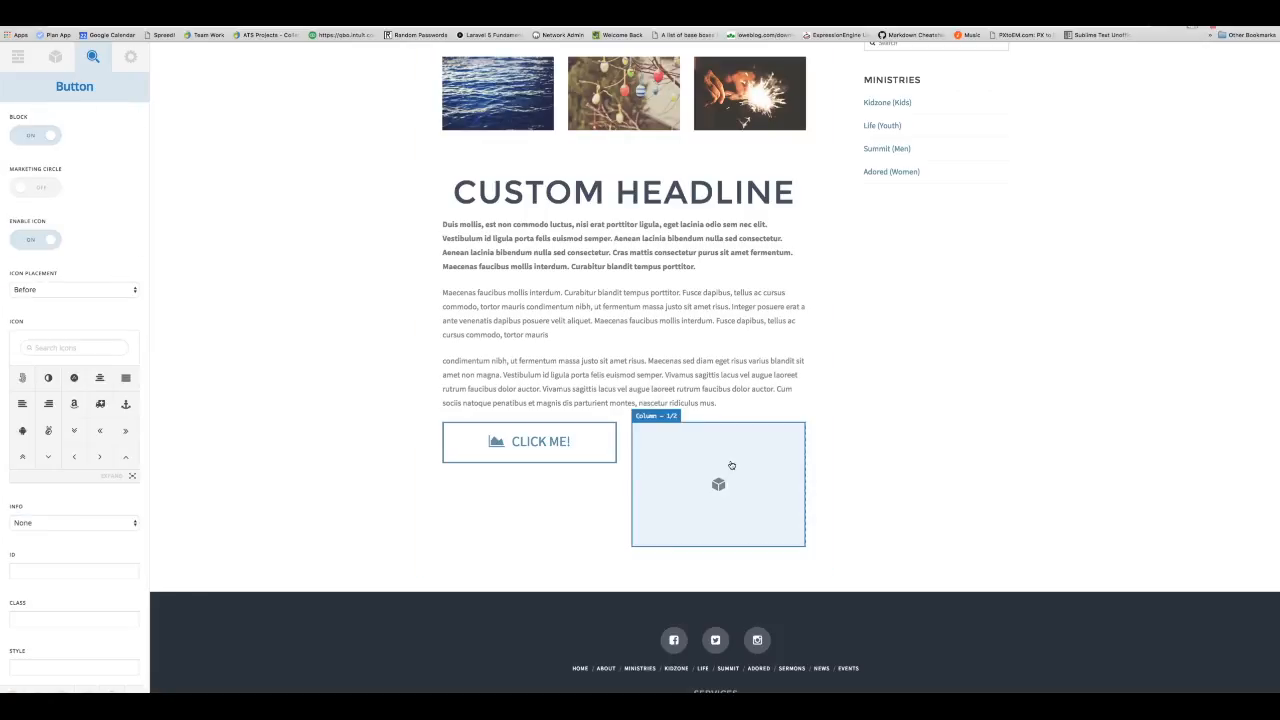
Step: Browse the full library of available page elements
left_click(56, 58)
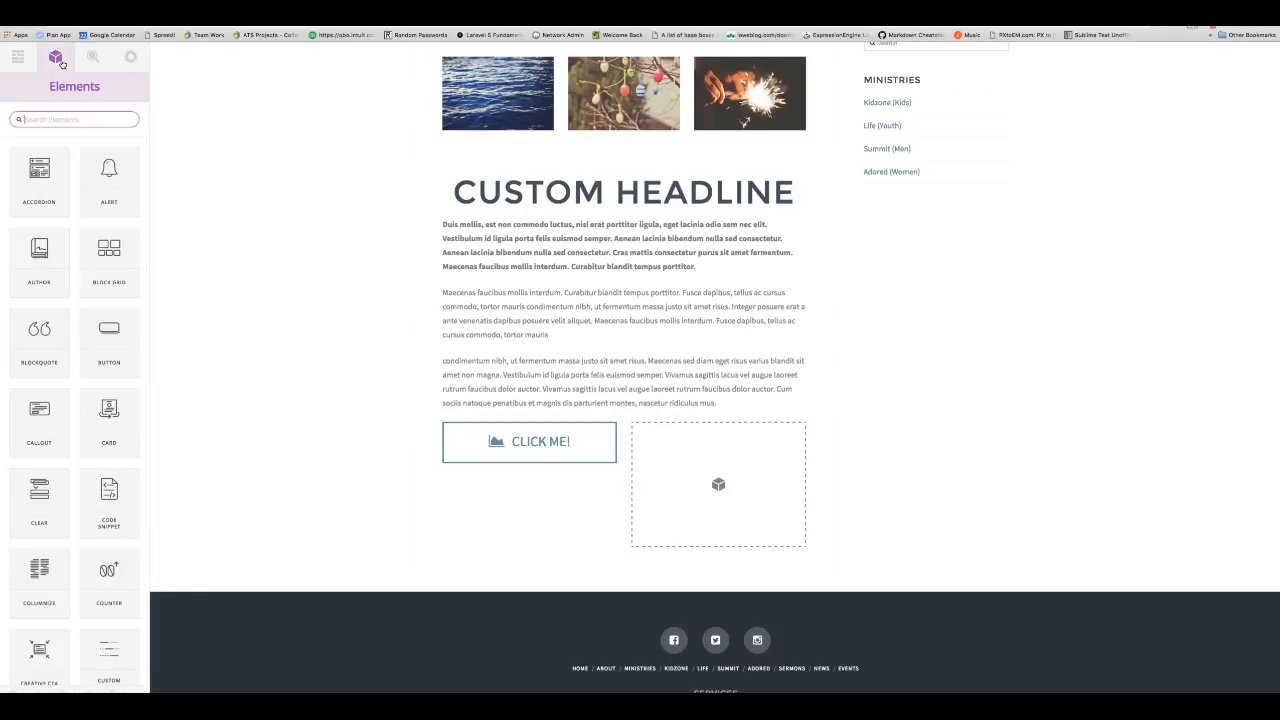
scroll(47, 207, "down", 6)
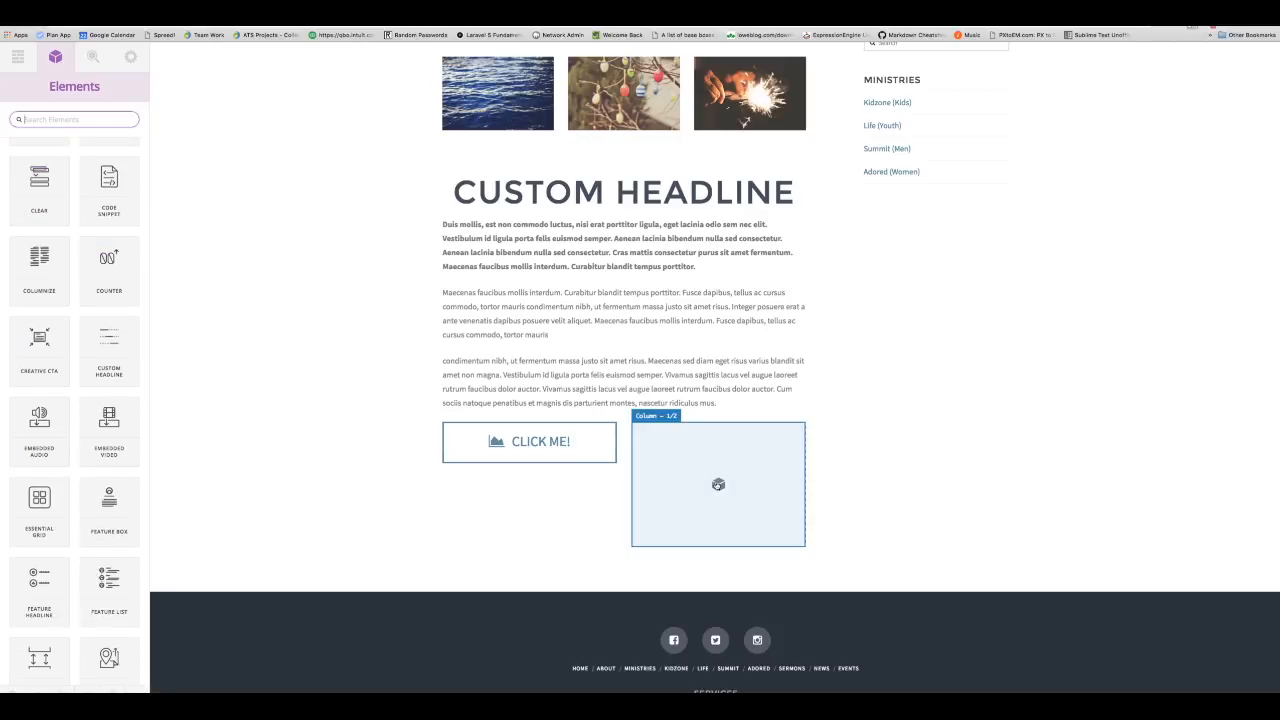
scroll(716, 307, "up", 4)
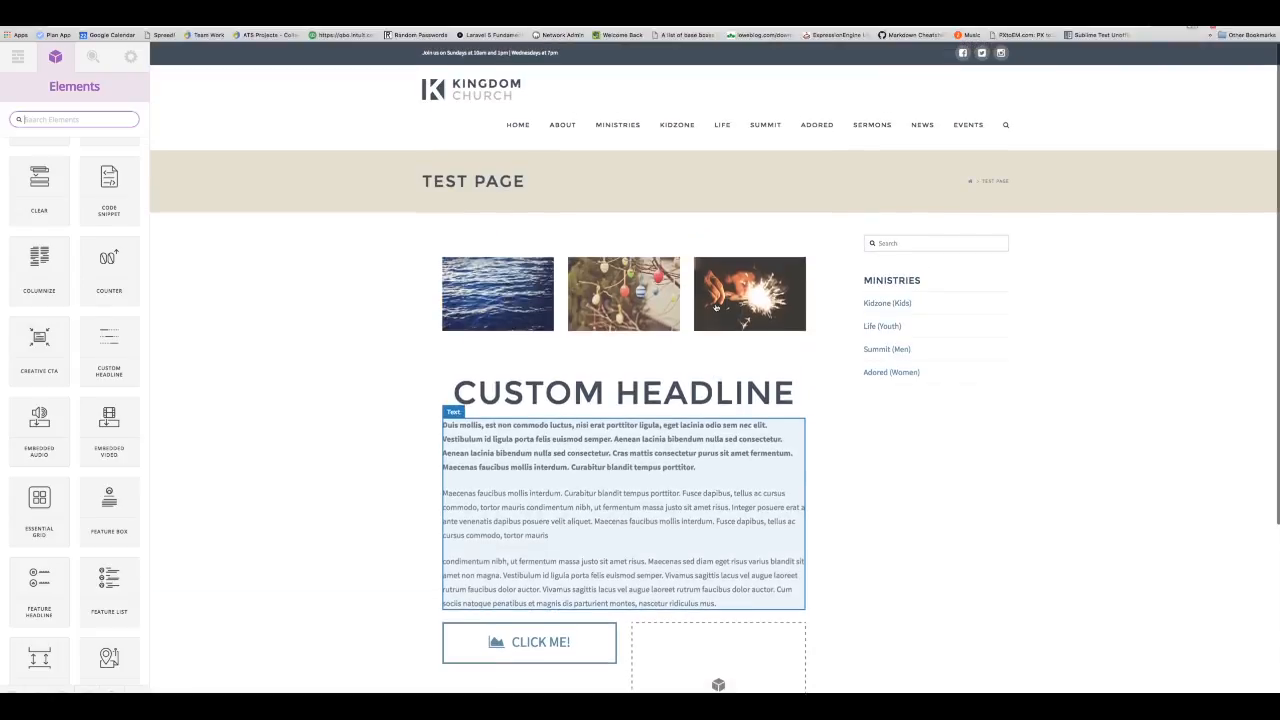
scroll(50, 340, "down", 10)
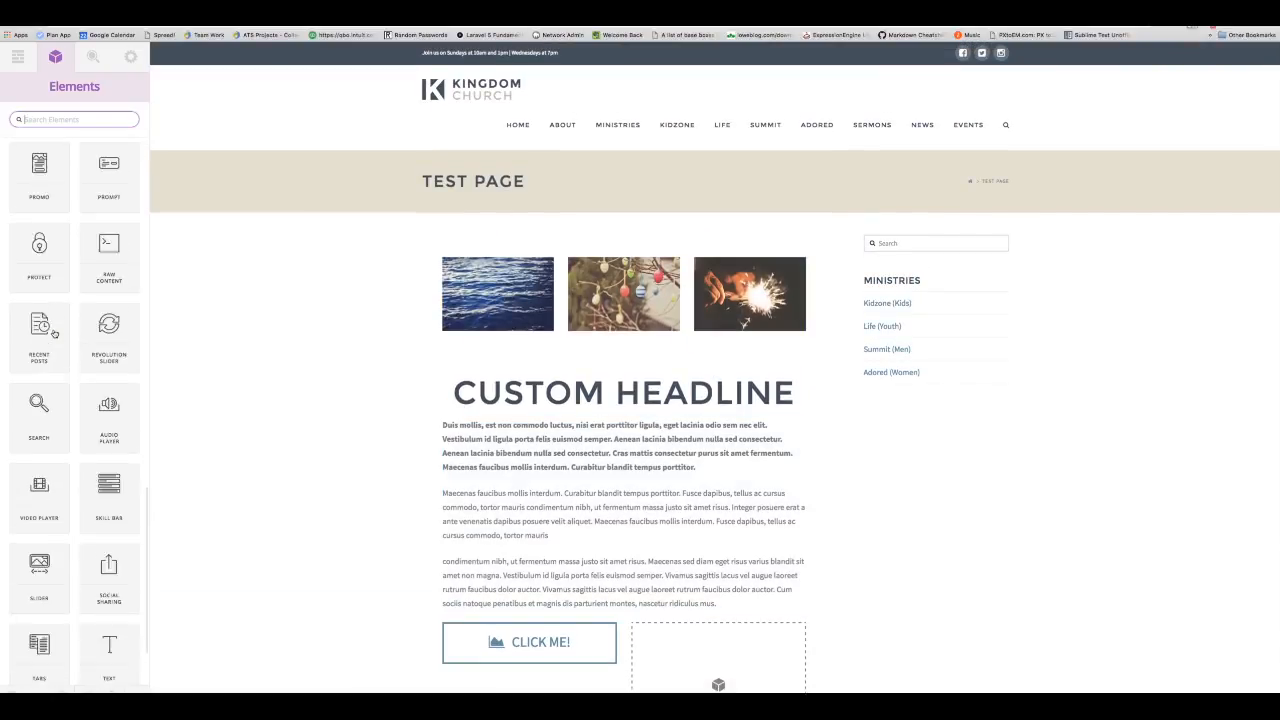
scroll(54, 334, "down", 2)
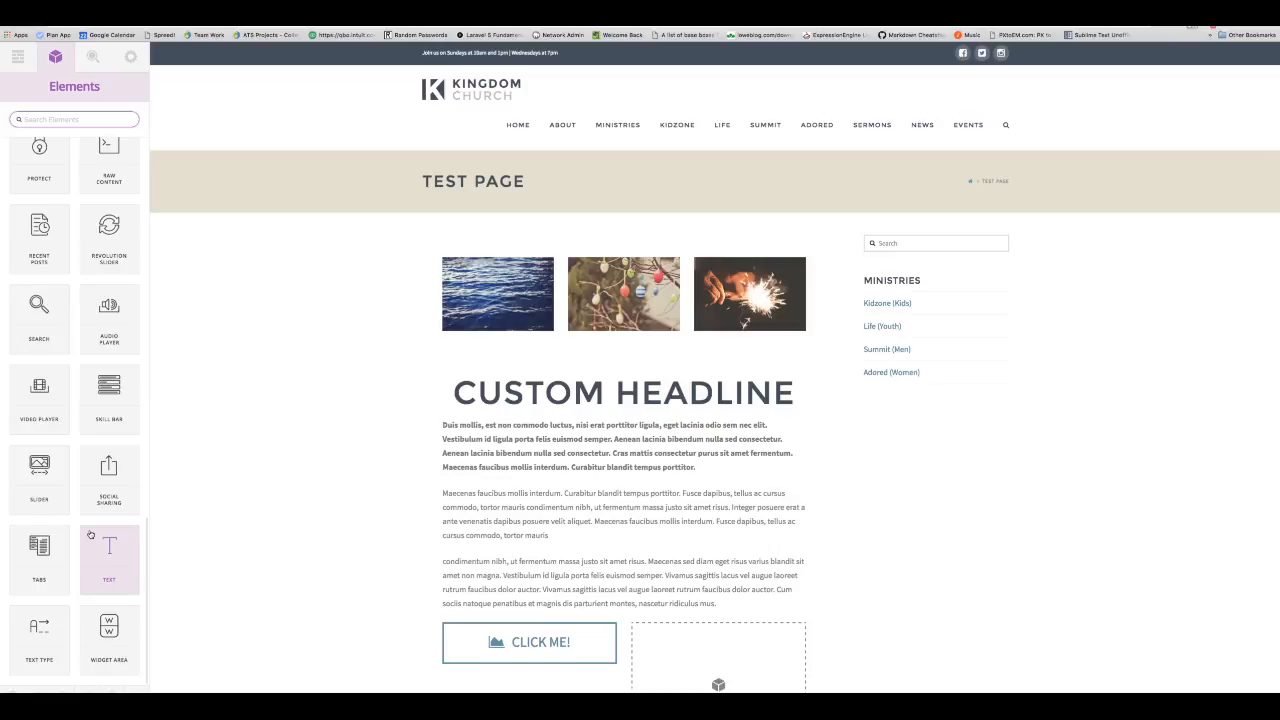
scroll(90, 533, "up", 1)
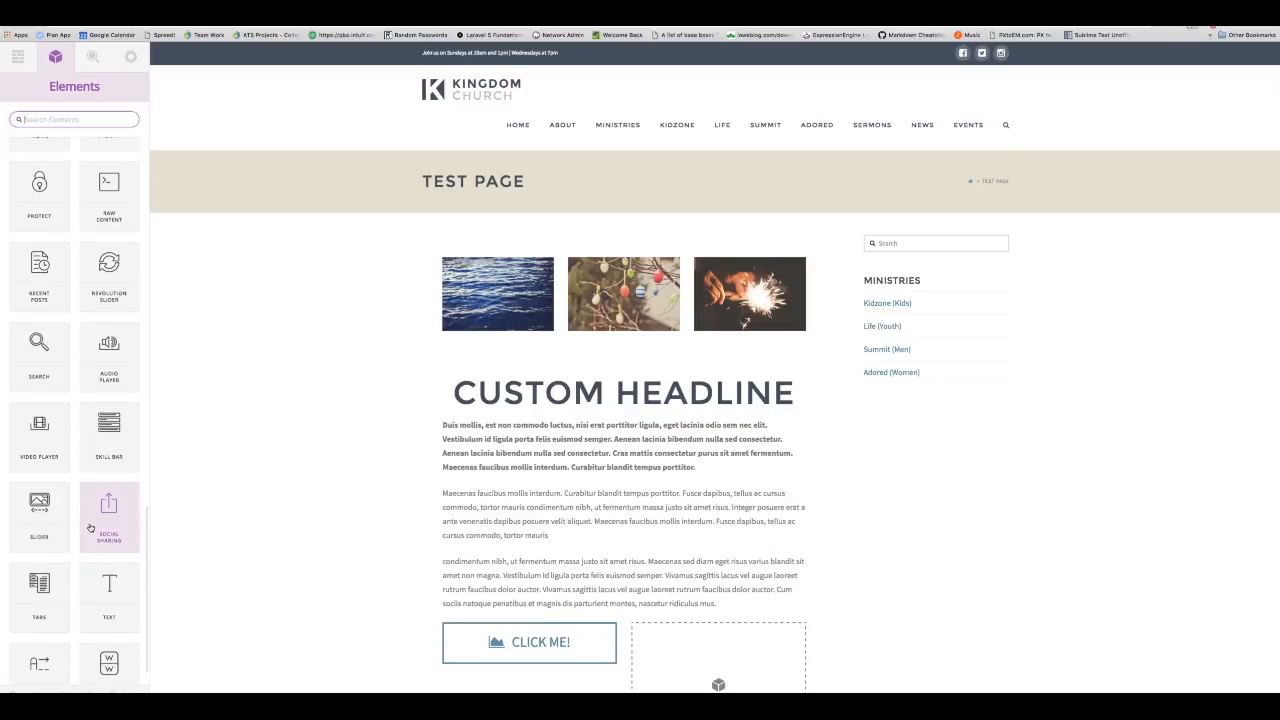
scroll(90, 533, "up", 4)
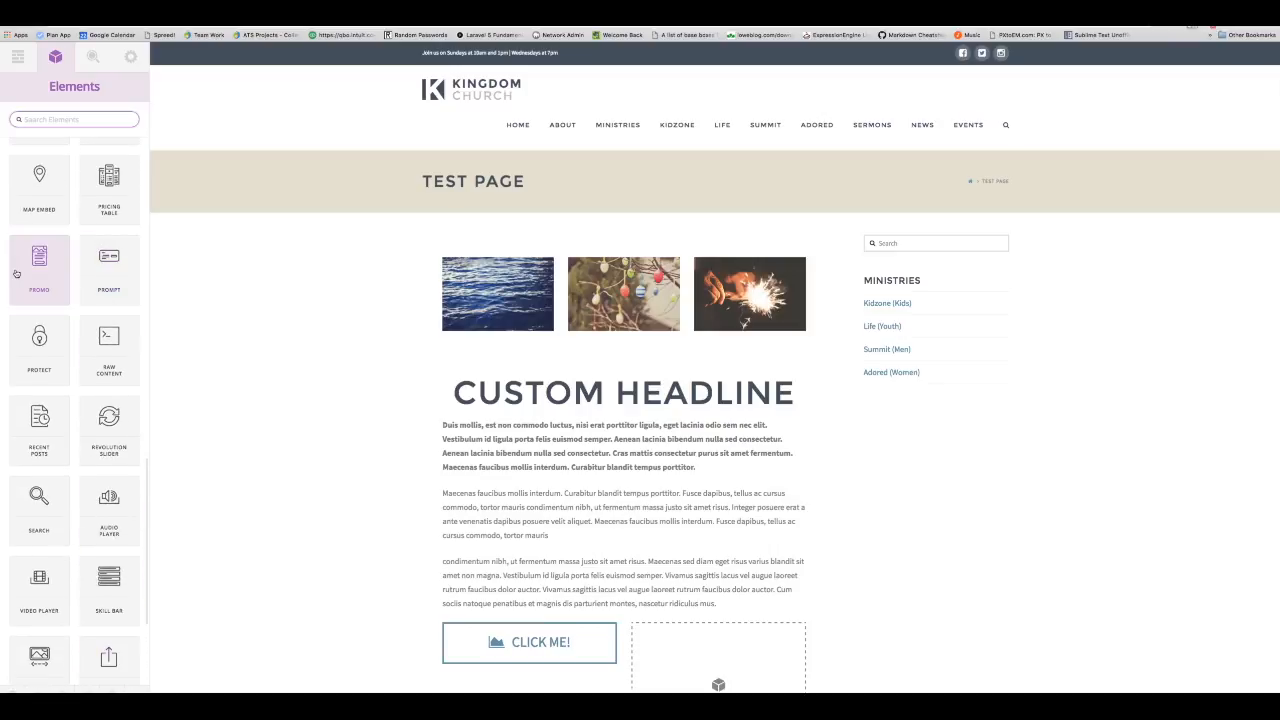
scroll(16, 273, "up", 3)
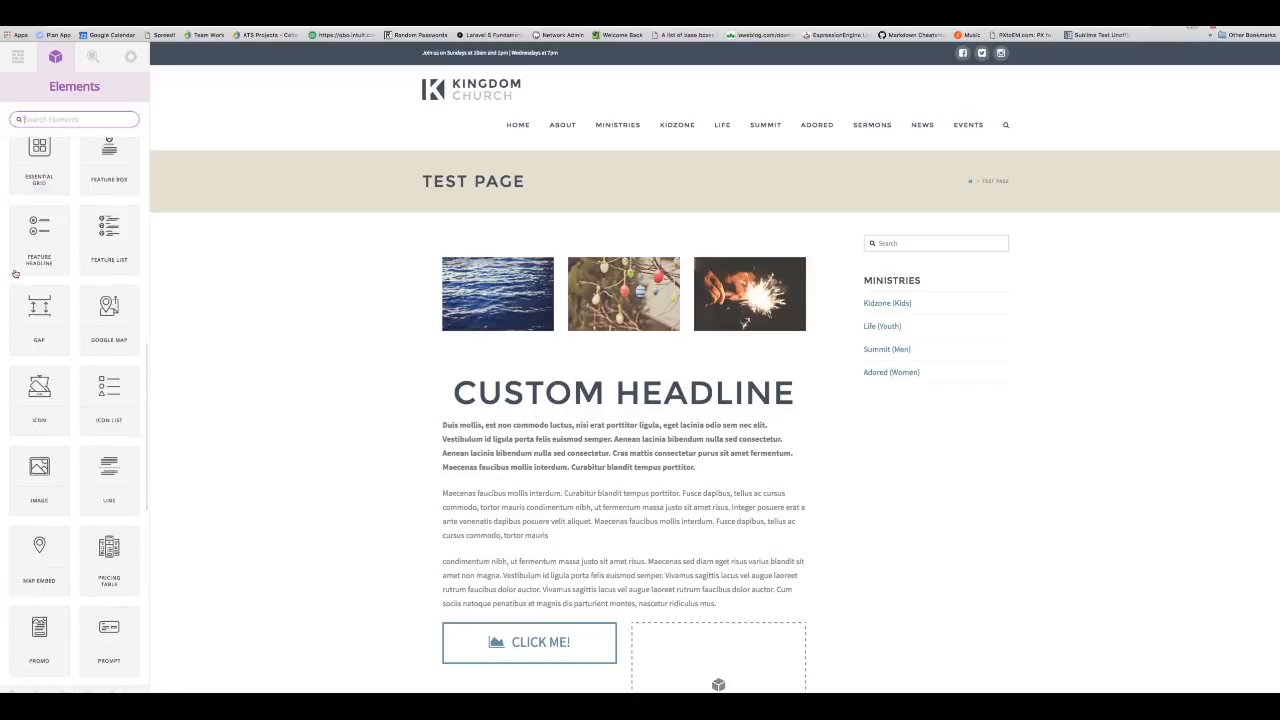
scroll(16, 273, "down", 1)
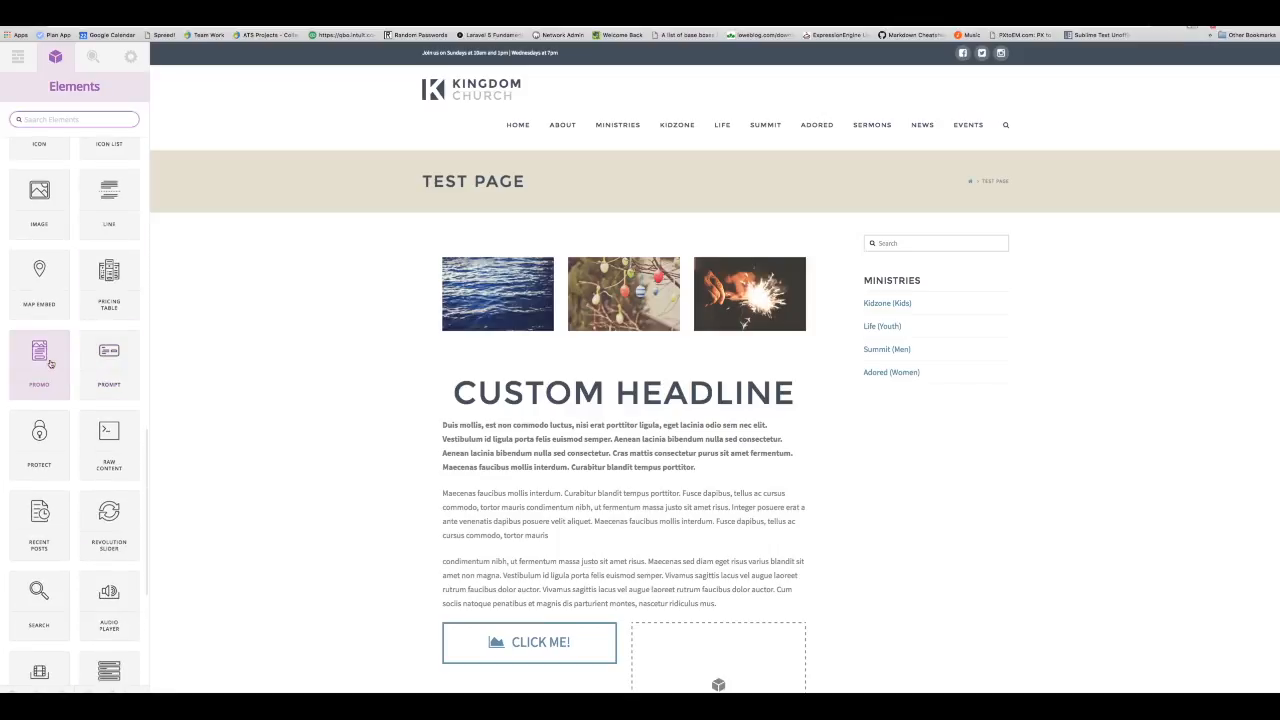
scroll(49, 362, "up", 10)
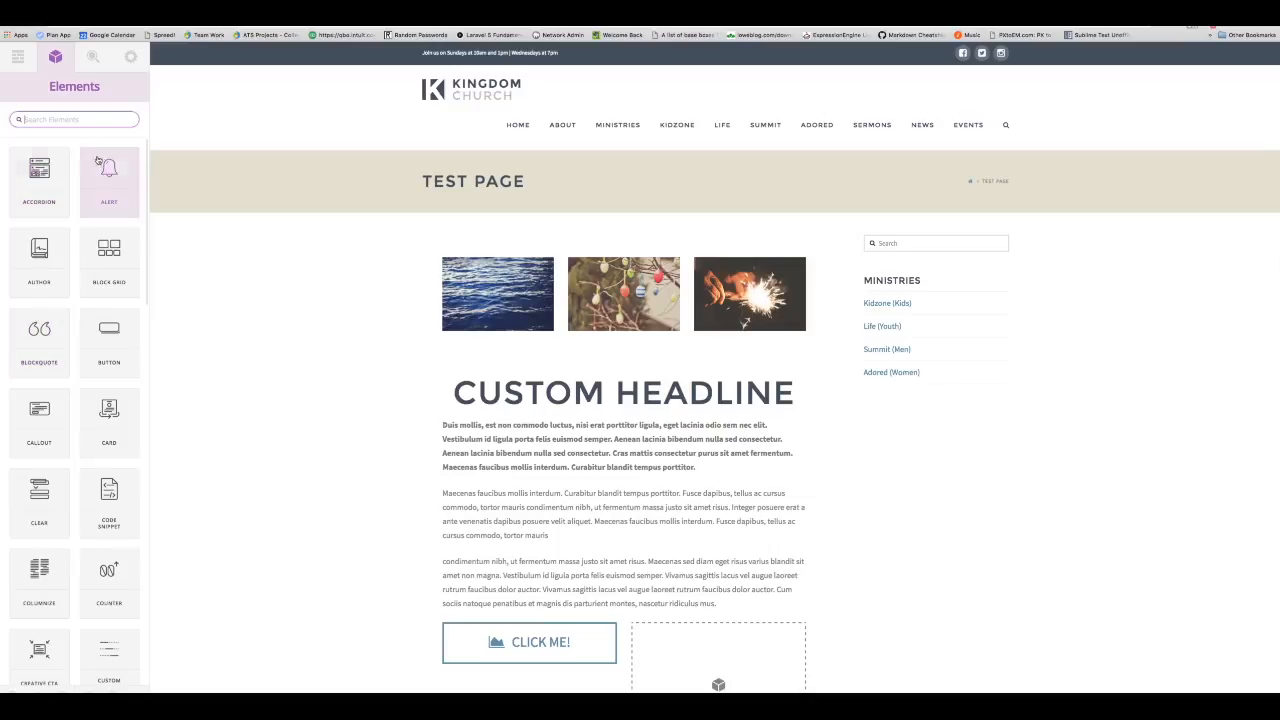
Step: Search the elements for "slider" and place a Slider element in the second half-width column of Row 3
left_click(105, 122)
type("slider")
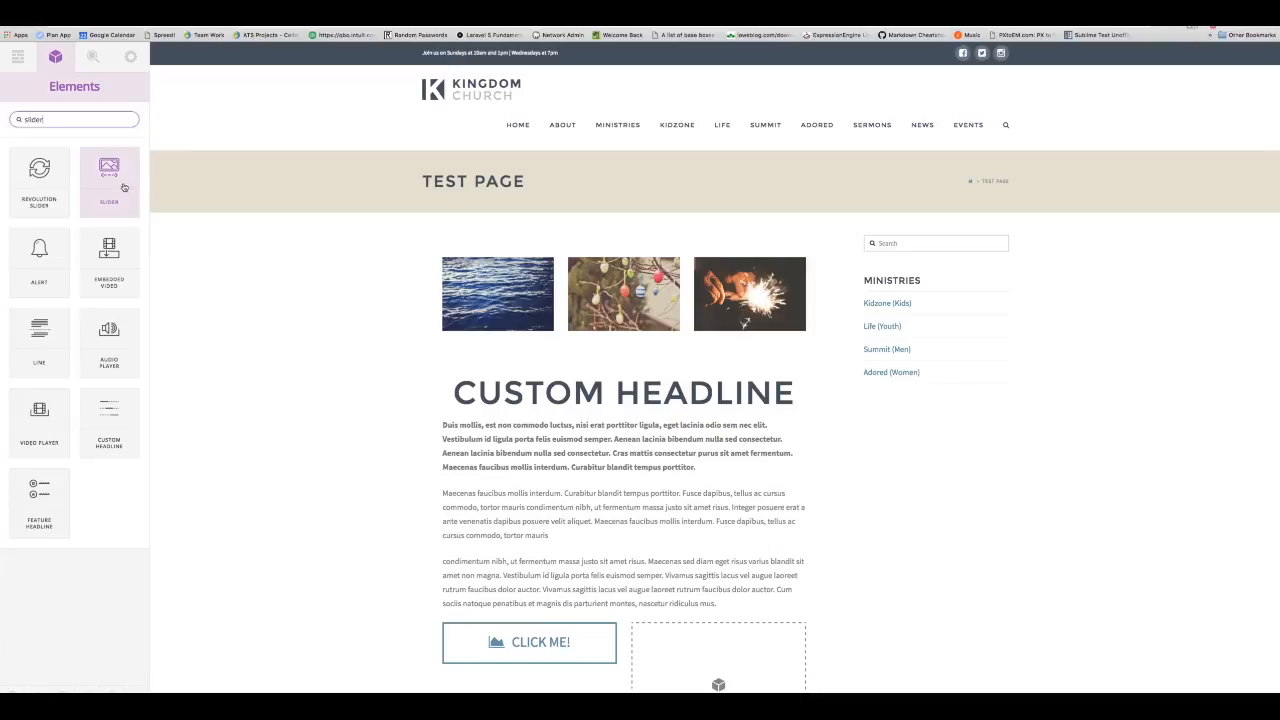
mouse_move(109, 178)
left_mouse_down()
mouse_move(958, 654)
mouse_move(605, 678)
mouse_move(700, 665)
left_mouse_up()
scroll(929, 526, "down", 3)
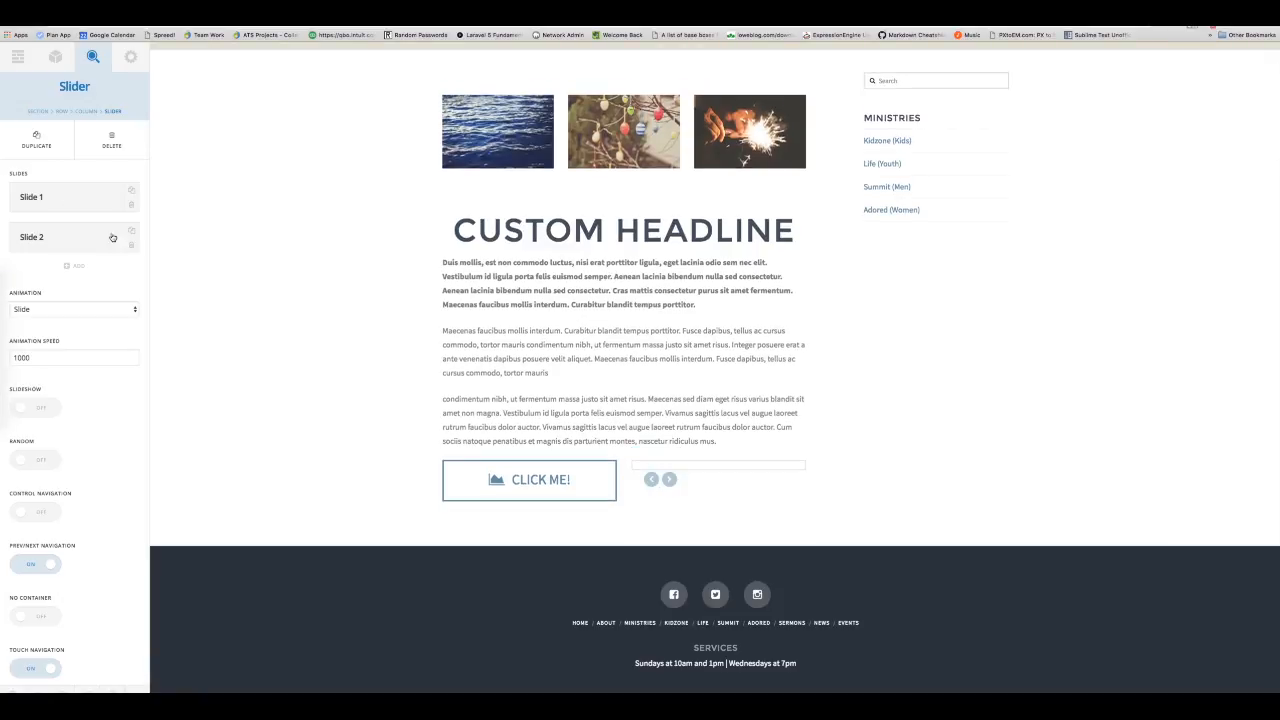
Step: Replace Slide 1's placeholder image code with "Praesent commodo cursus magna, vel scelerisque nisl consectetur et." from LittleIpsum and return to the slider's settings
left_click(70, 206)
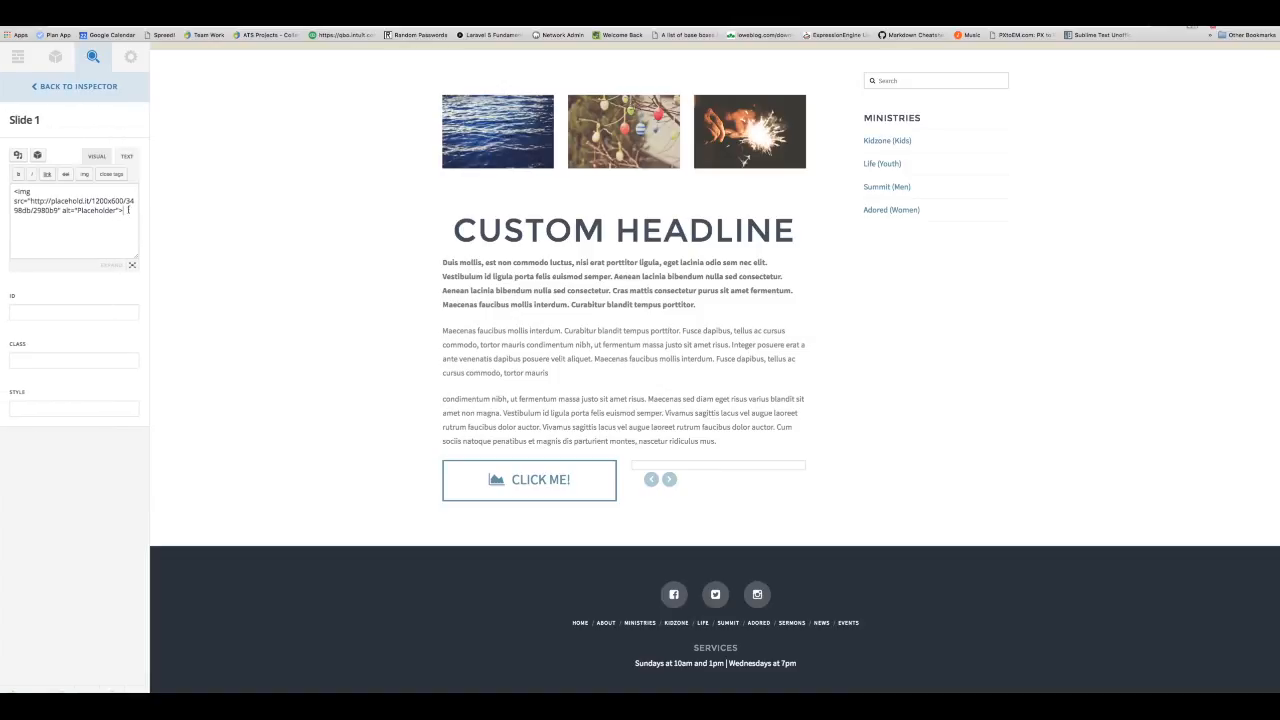
left_click_drag(128, 210, 3, 196)
key("BackSpace")
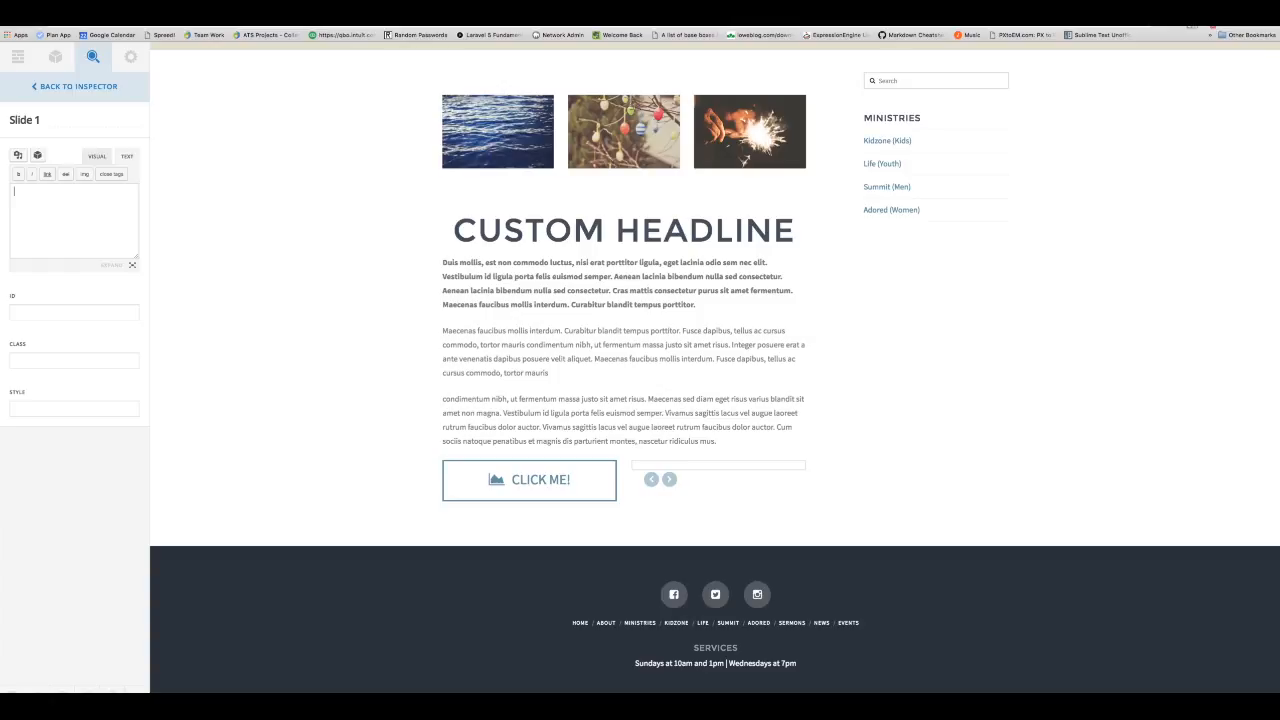
left_click(1056, 4)
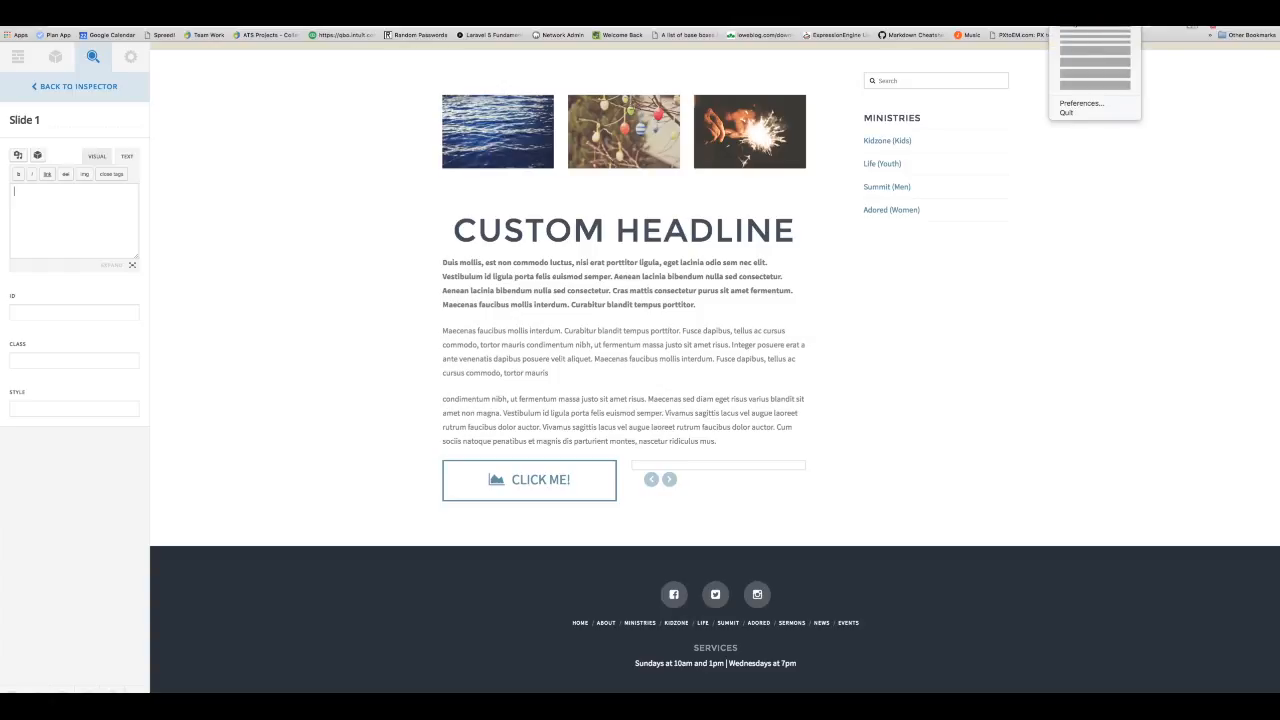
left_click(1074, 23)
left_click(55, 241)
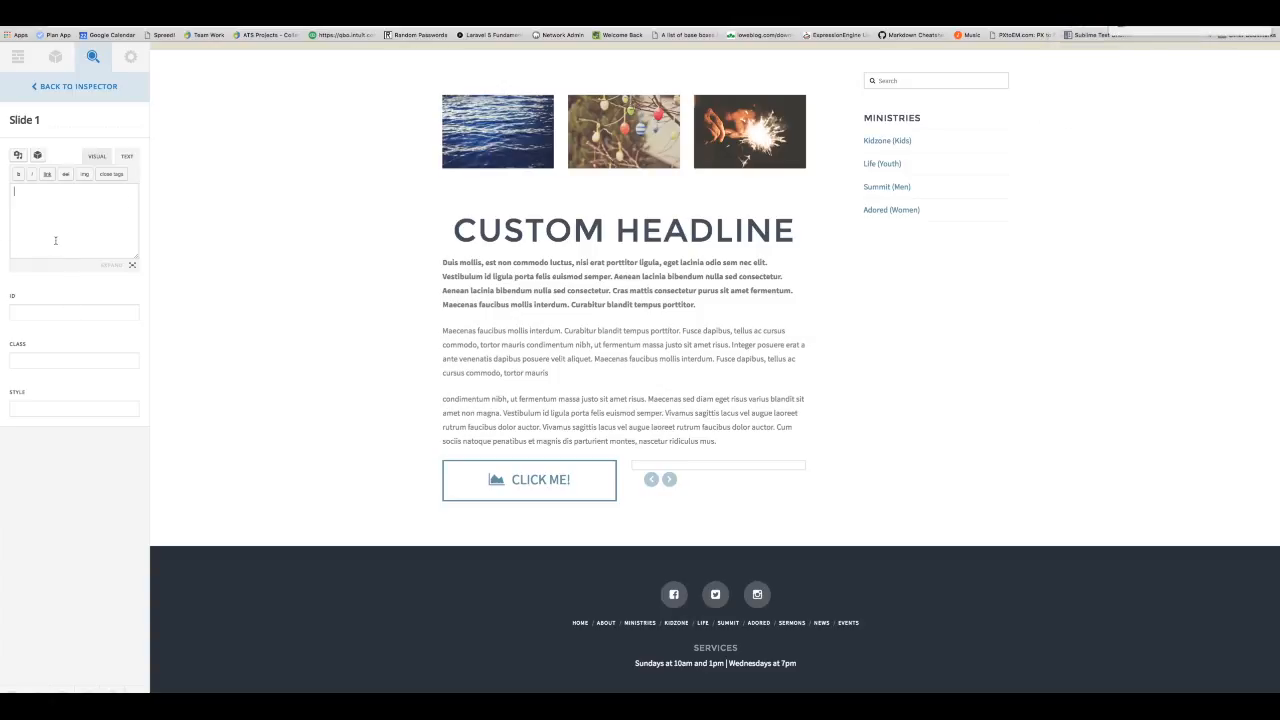
type("Praesent commodo cursus magna, vel scelerisque nisl consectetur et.")
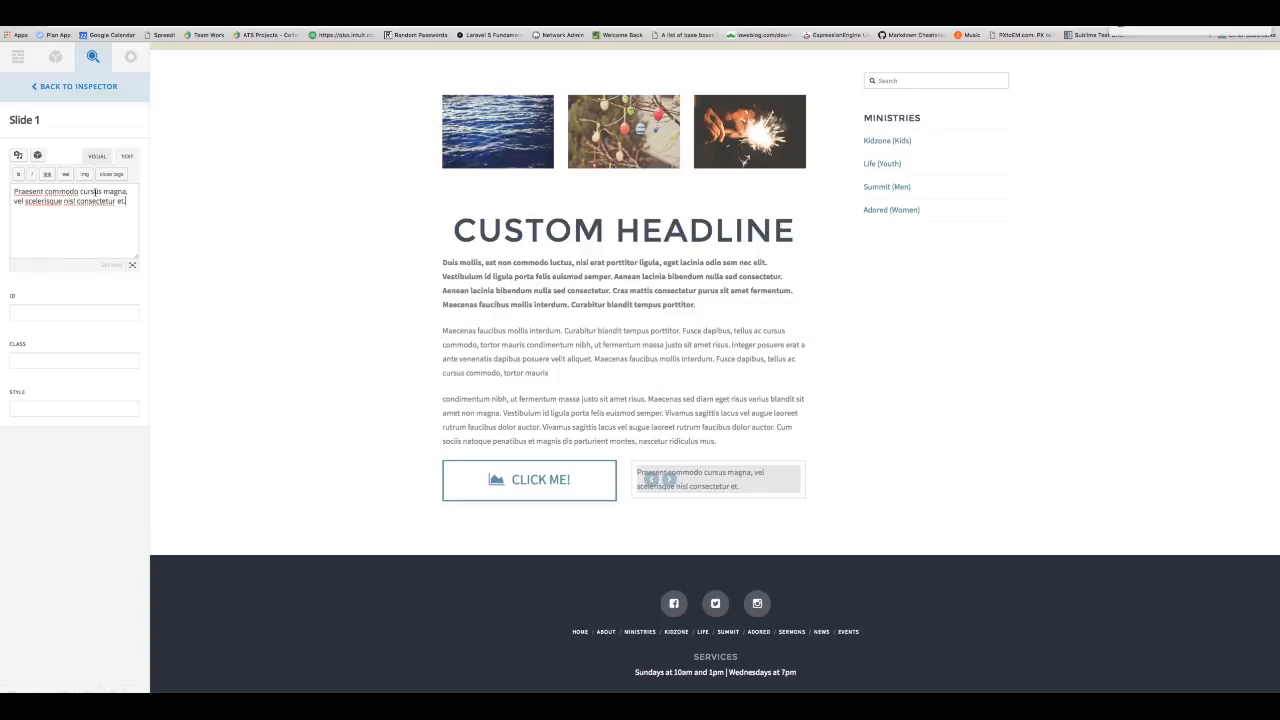
left_click(38, 86)
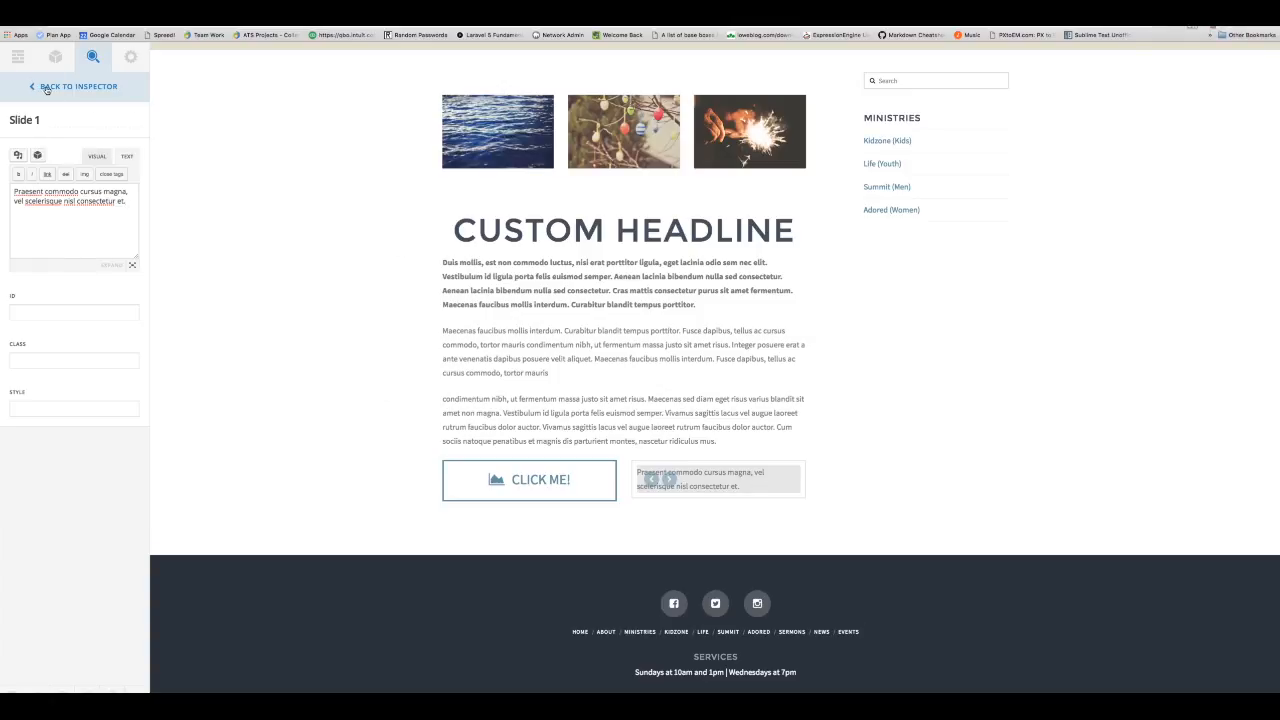
Step: Replace Slide 2's placeholder image code with "Praesent commodo cursus magna, vel scelerisque nisl consectetur et."
left_click(48, 236)
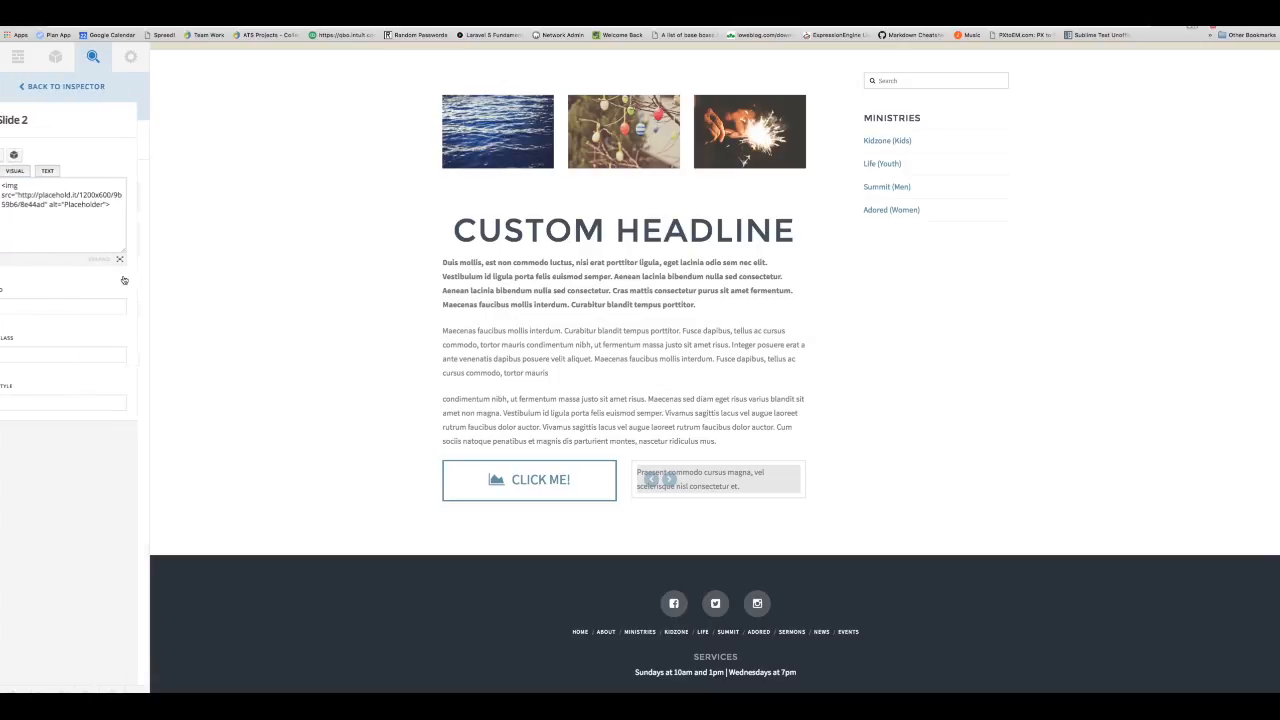
key("super+a")
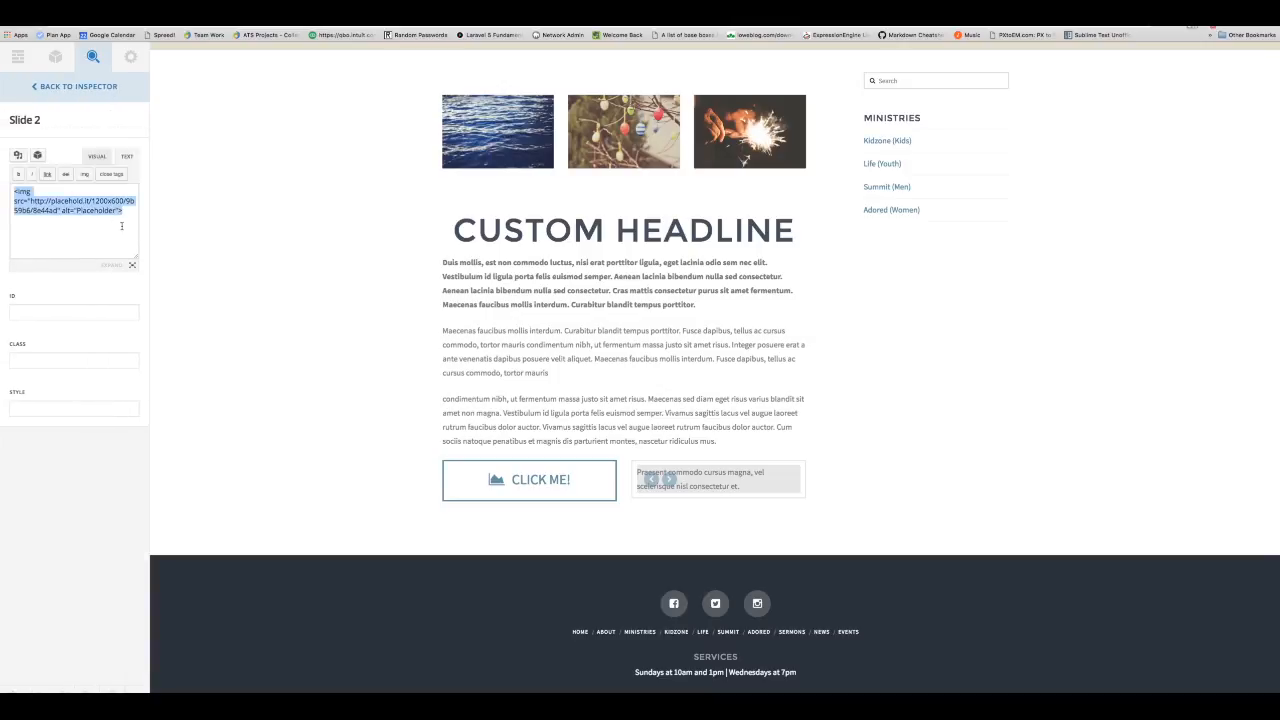
type("Praesent commodo cursus magna, vel scelerisque nisl consectetur et.")
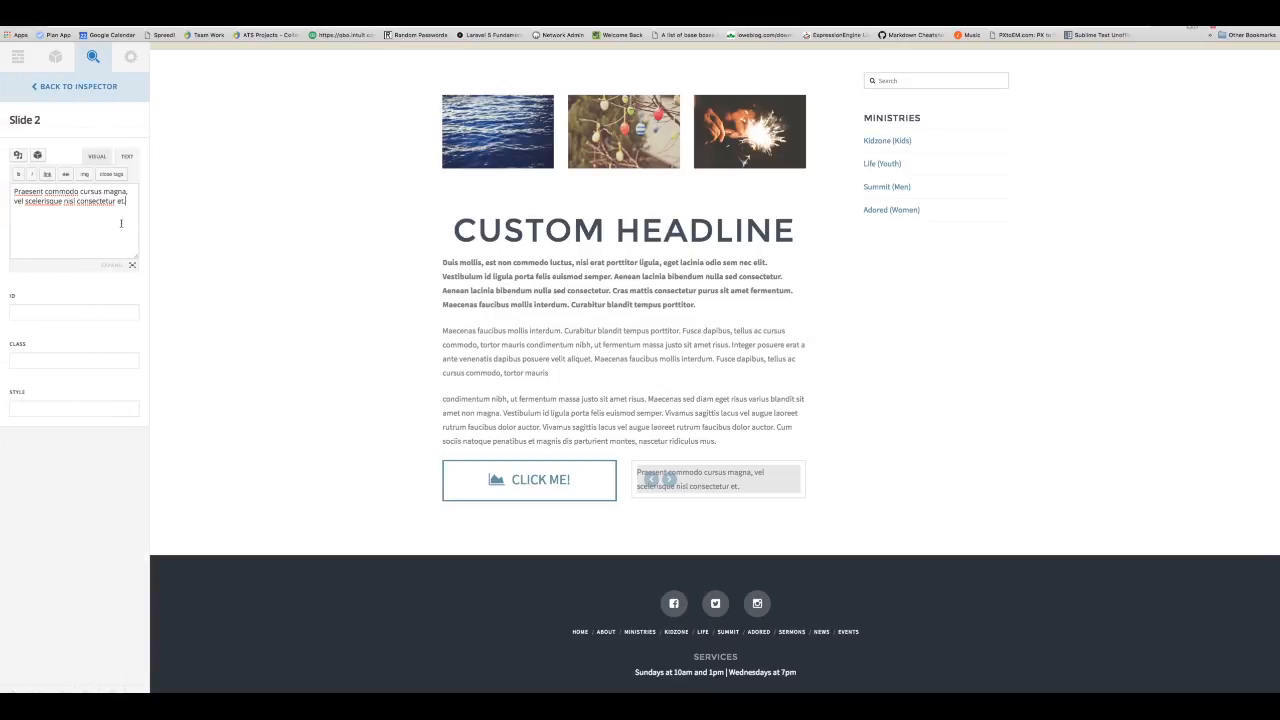
Step: Replace Slide 3's placeholder content with "Praesent commodo cursus magna, vel scelerisque nisl consectetur et." and return to the slider's settings
left_click(40, 87)
left_click(79, 268)
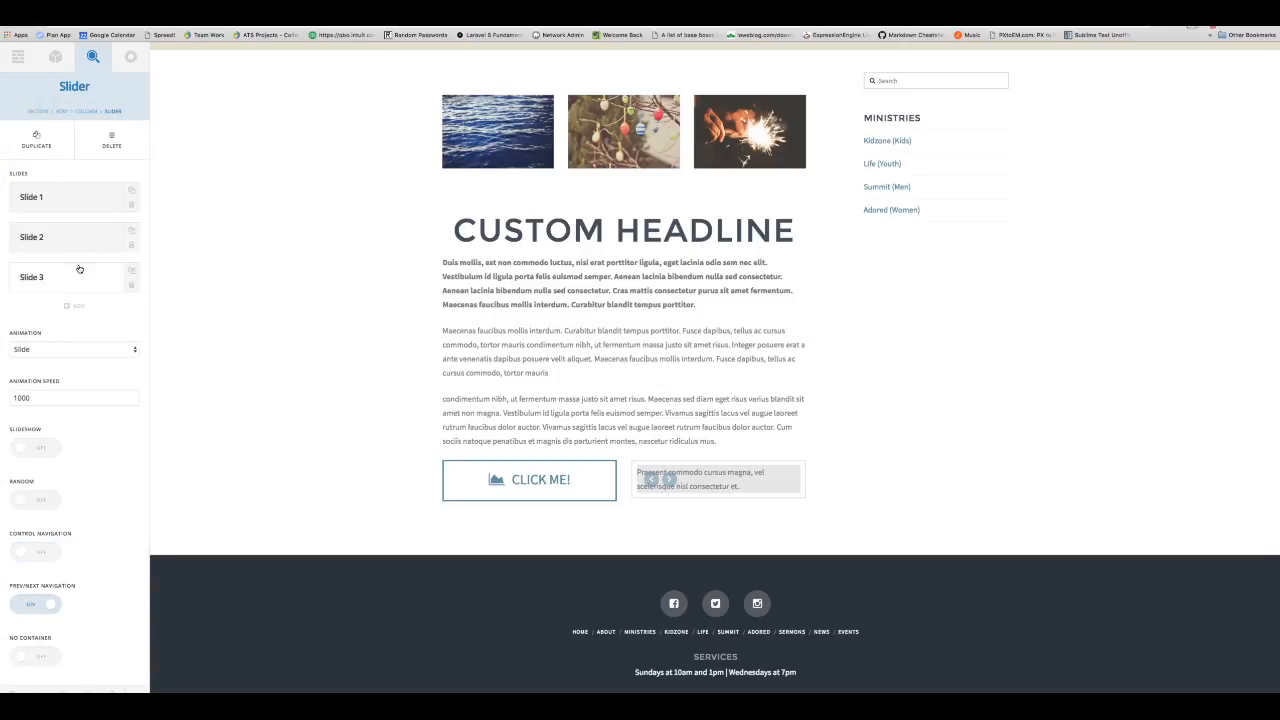
left_click(78, 272)
type("Praesent commodo cursus magna, vel scelerisque nisl consectetur et.")
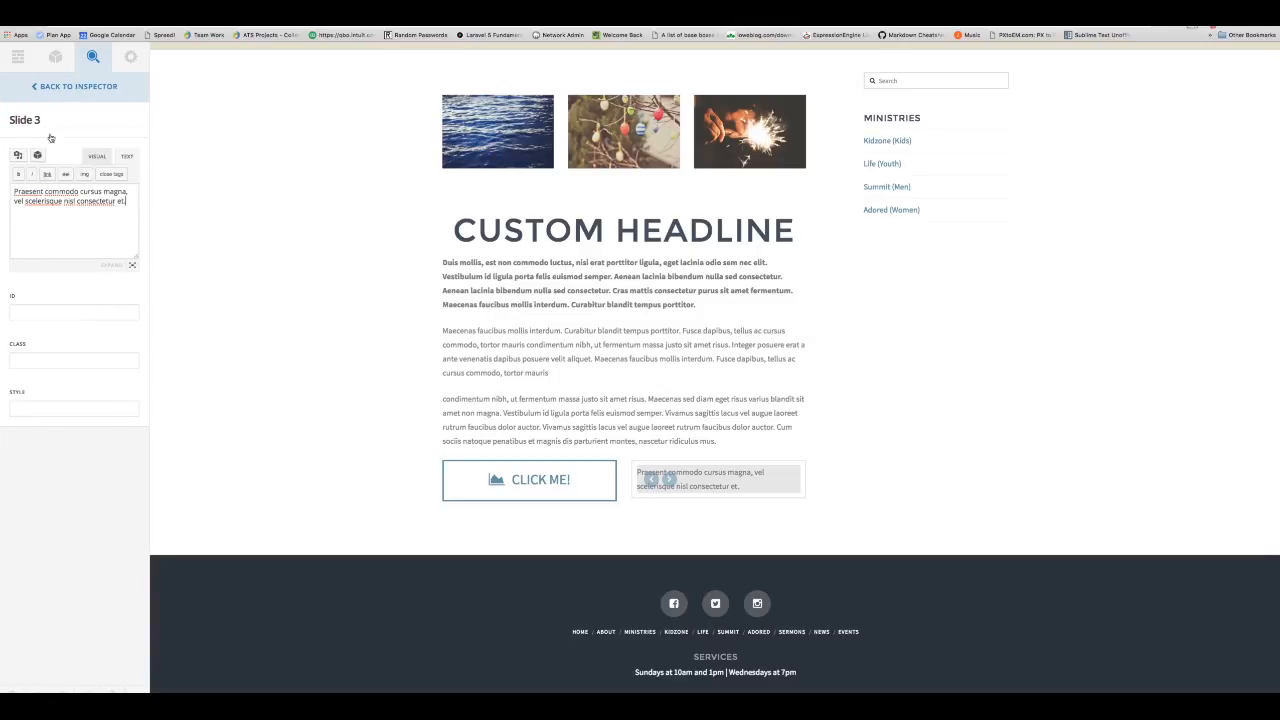
left_click(48, 88)
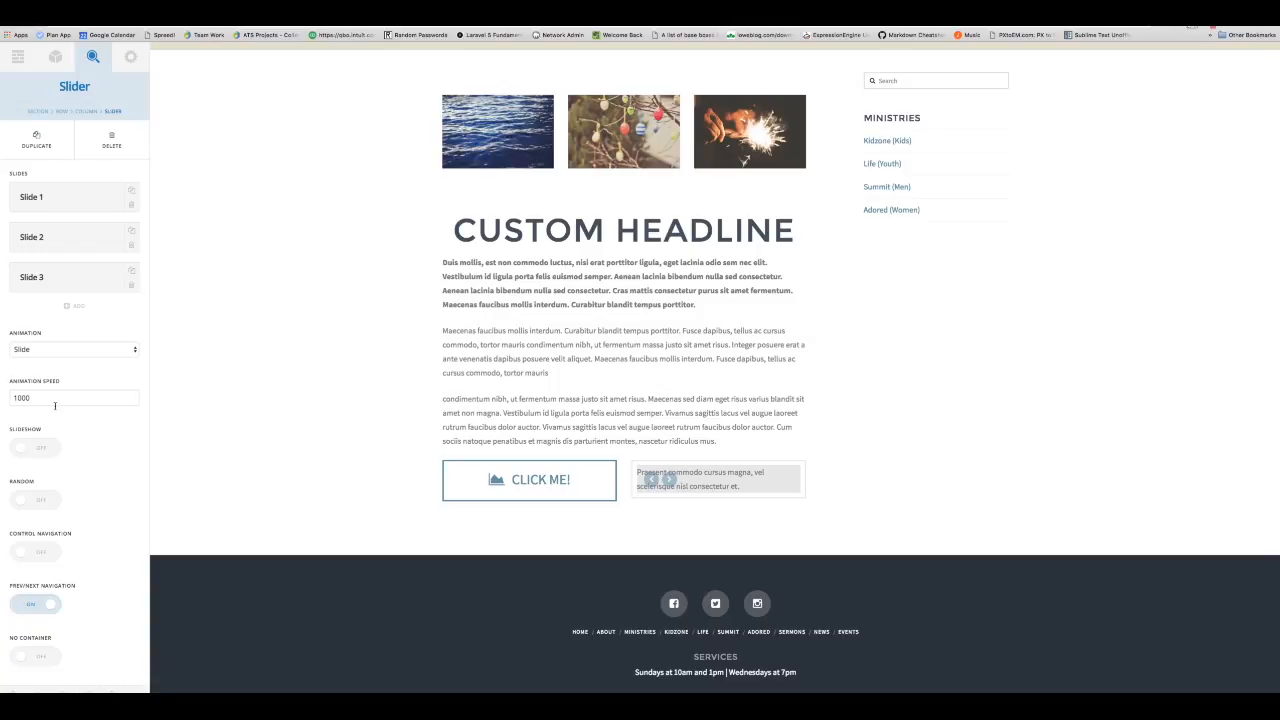
Step: Set the slider's animation to Fade and turn on its slideshow option
left_click(85, 350)
left_click(87, 340)
left_click(46, 399)
left_click(27, 447)
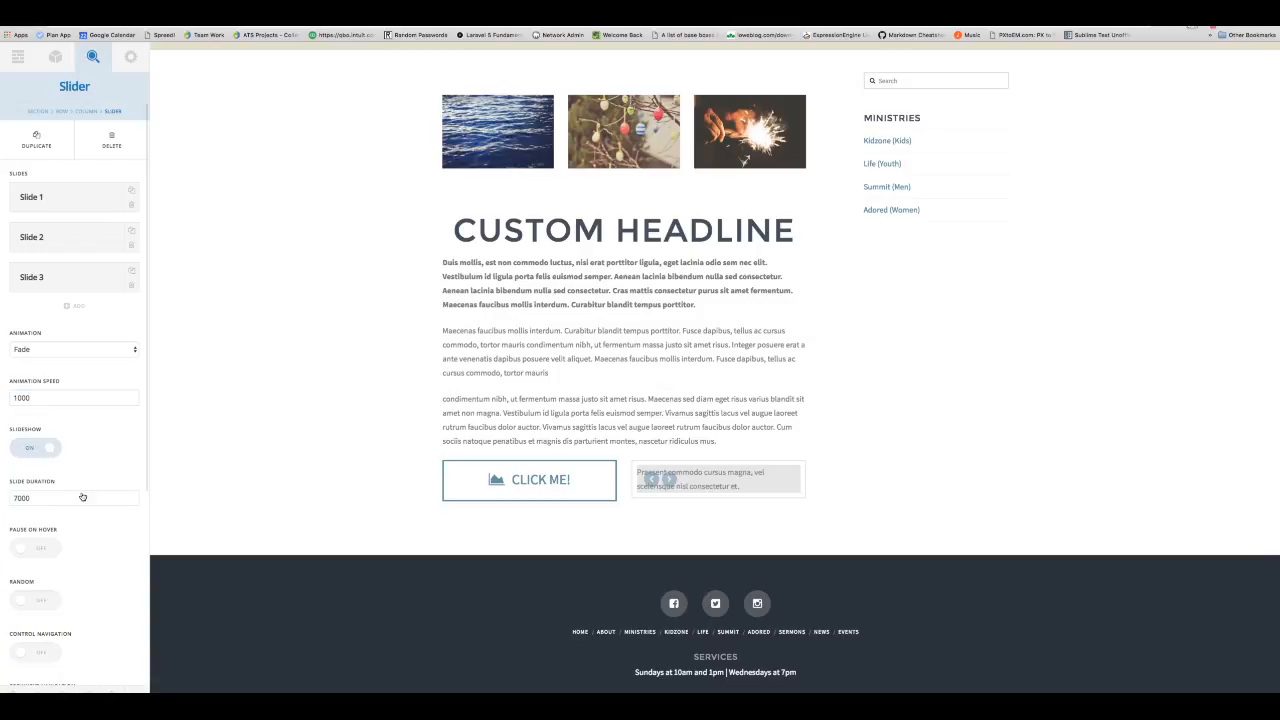
Step: Set the slider's slide duration to 5000
scroll(110, 420, "down", 3)
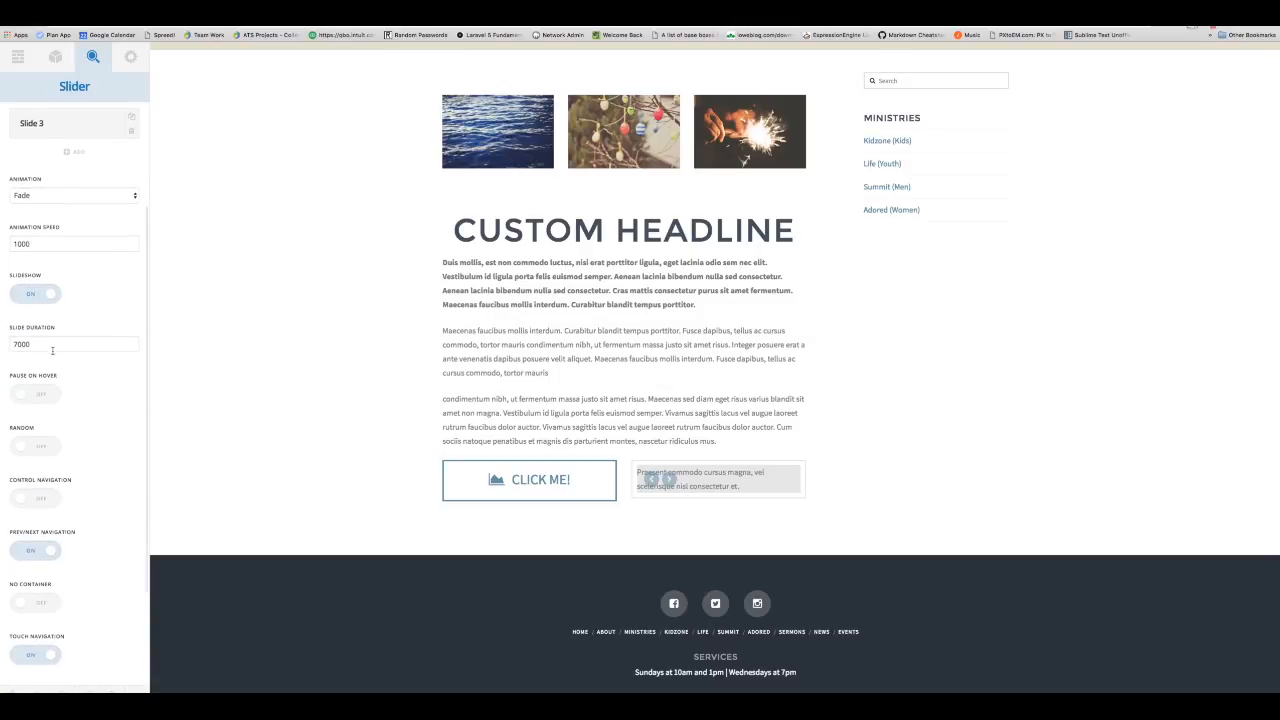
left_click(46, 344)
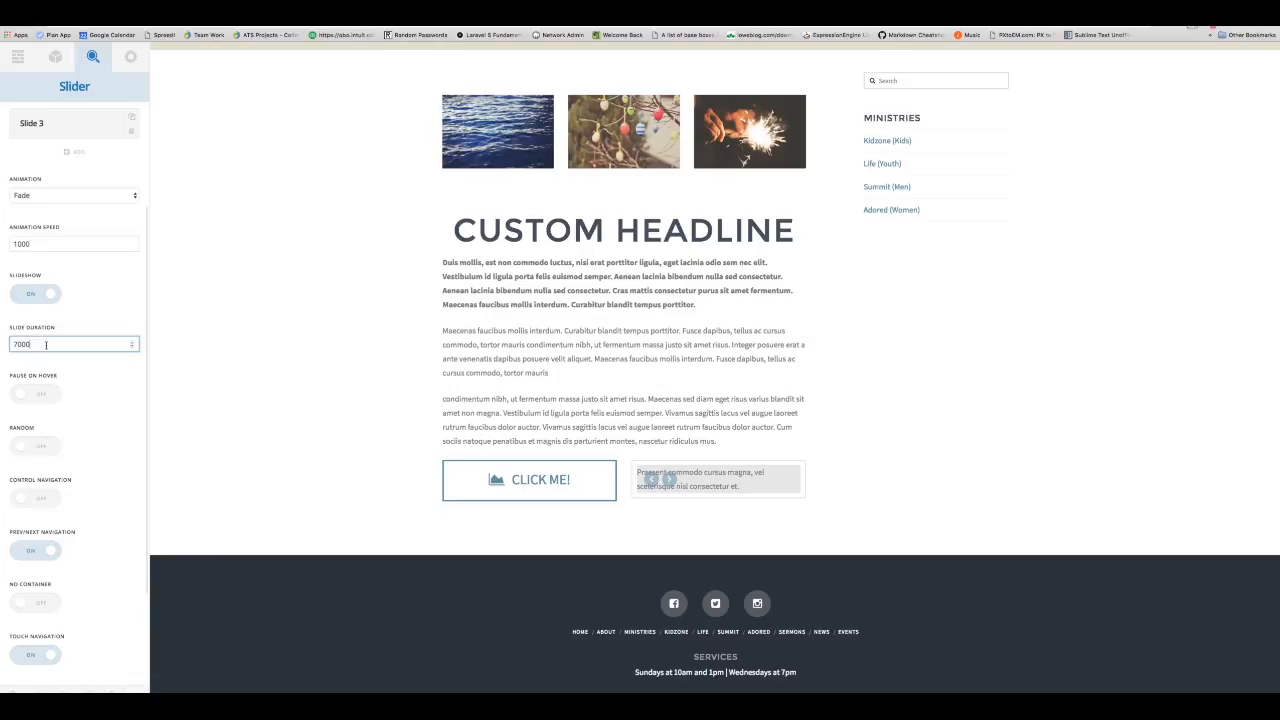
left_click(133, 347)
left_click(134, 348)
mouse_move(5, 345)
scroll(52, 378, "down", 2)
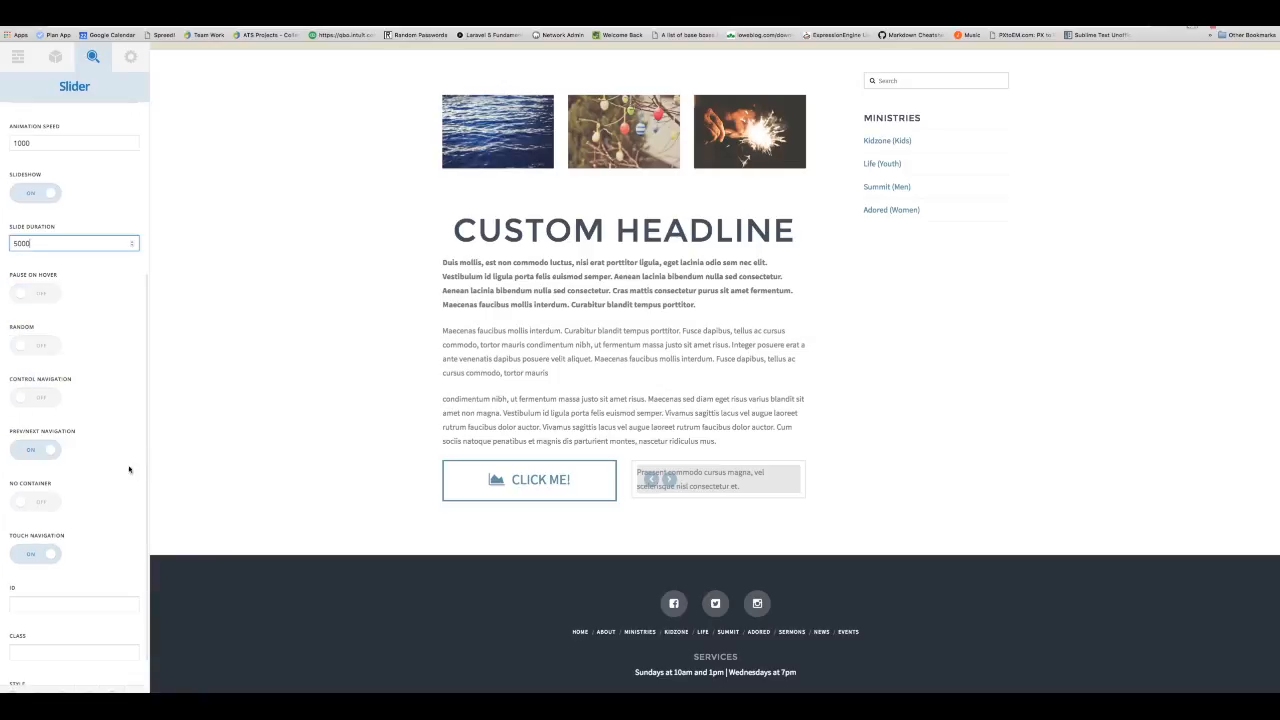
Step: Turn on the slider's Pause on Hover and No Container options and turn off its Prev/Next Navigation
left_click(48, 297)
scroll(98, 325, "down", 1)
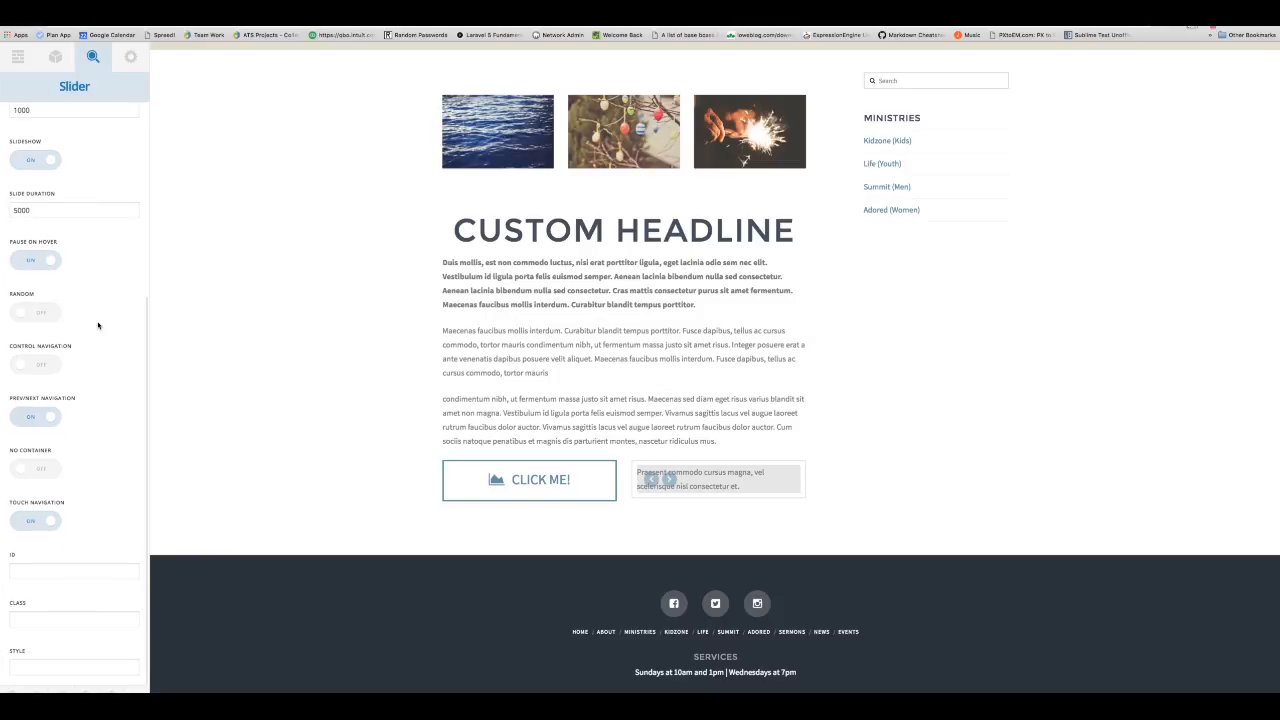
left_click(44, 426)
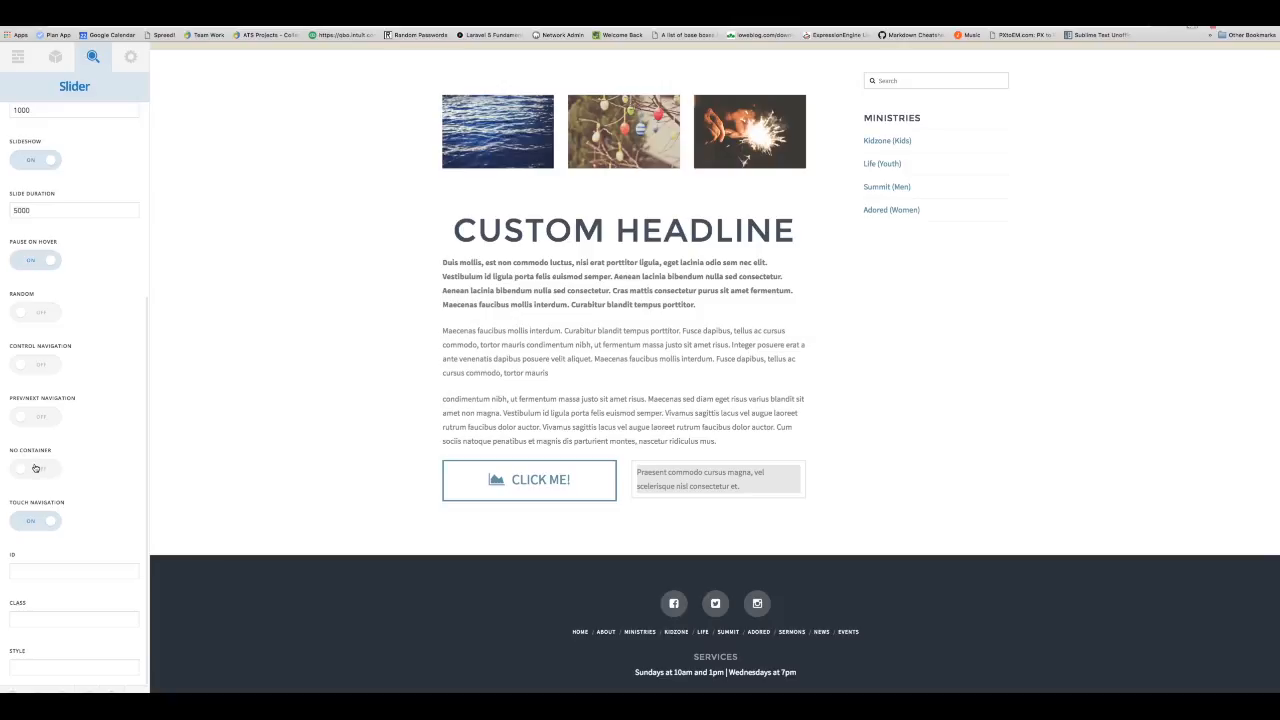
left_click(35, 468)
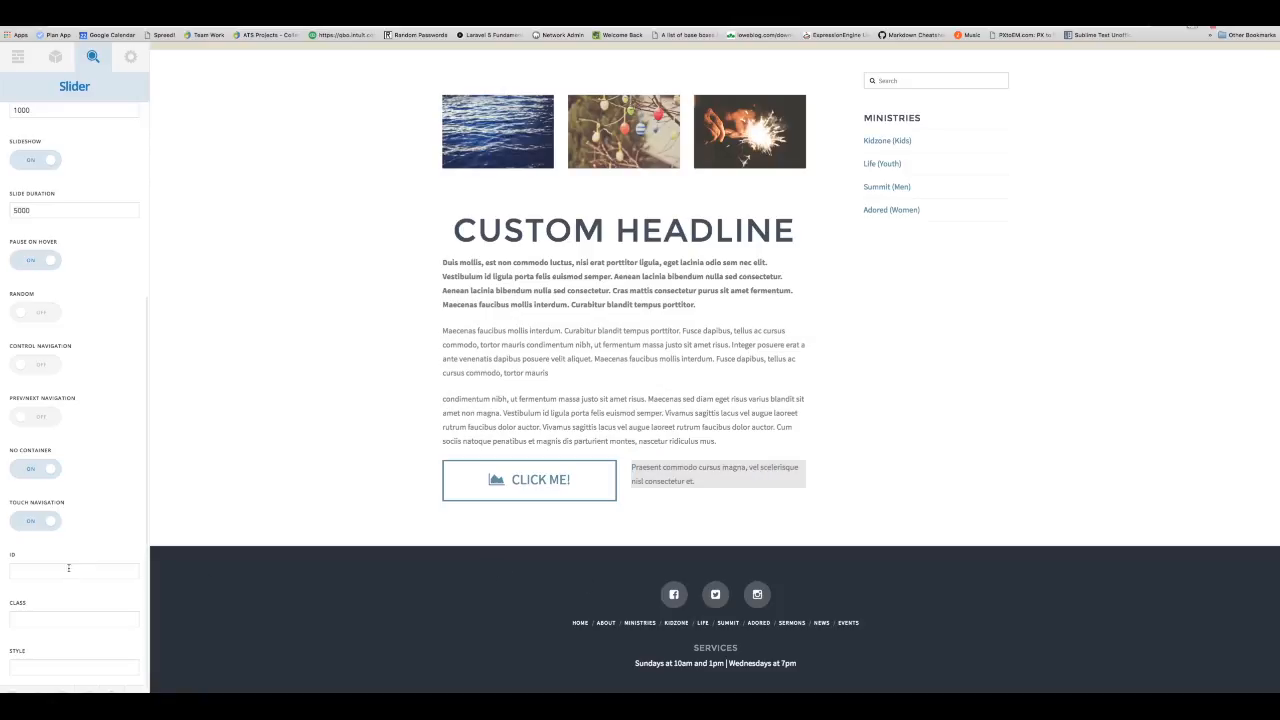
scroll(69, 561, "up", 6)
scroll(69, 561, "down", 4)
scroll(69, 561, "up", 4)
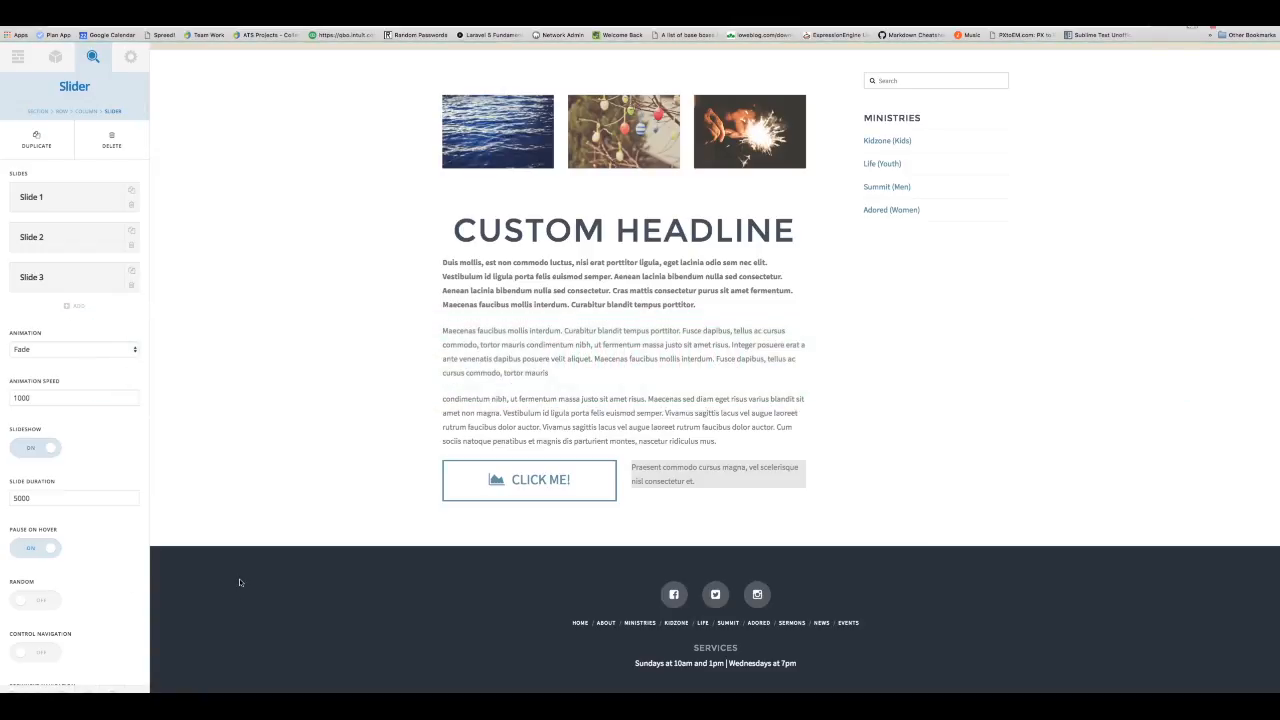
scroll(611, 318, "up", 3)
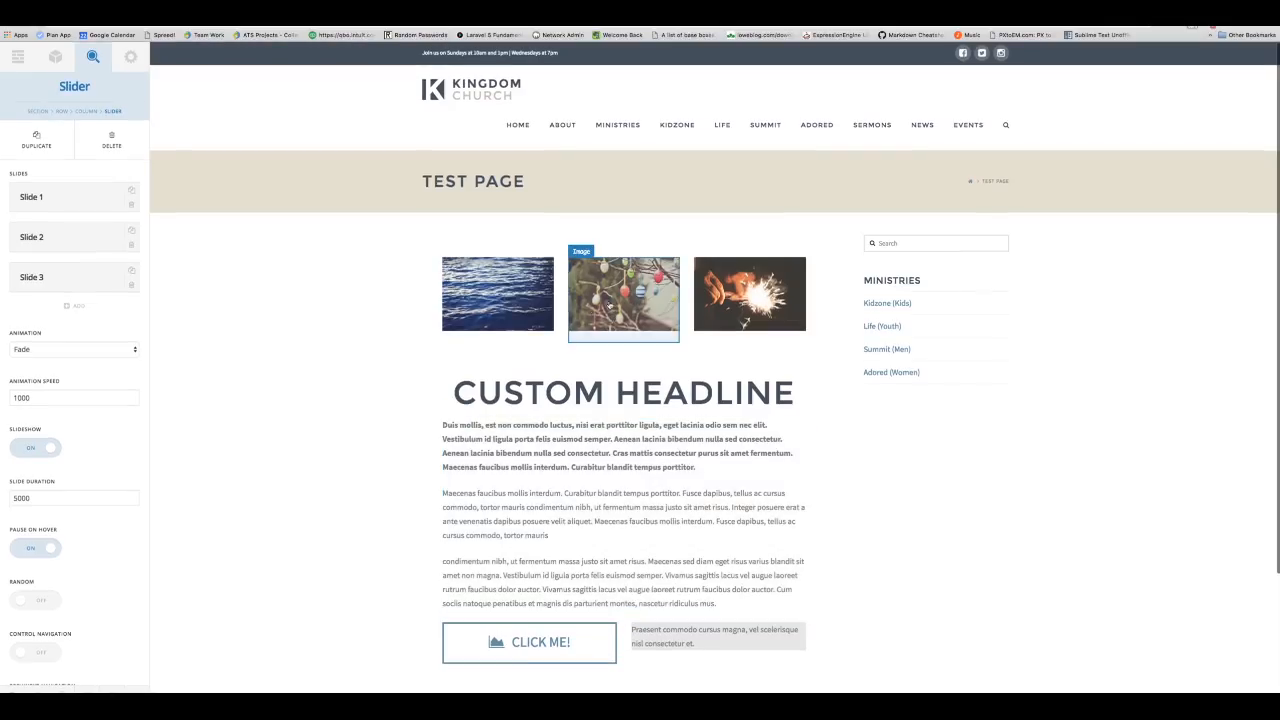
scroll(681, 394, "down", 1)
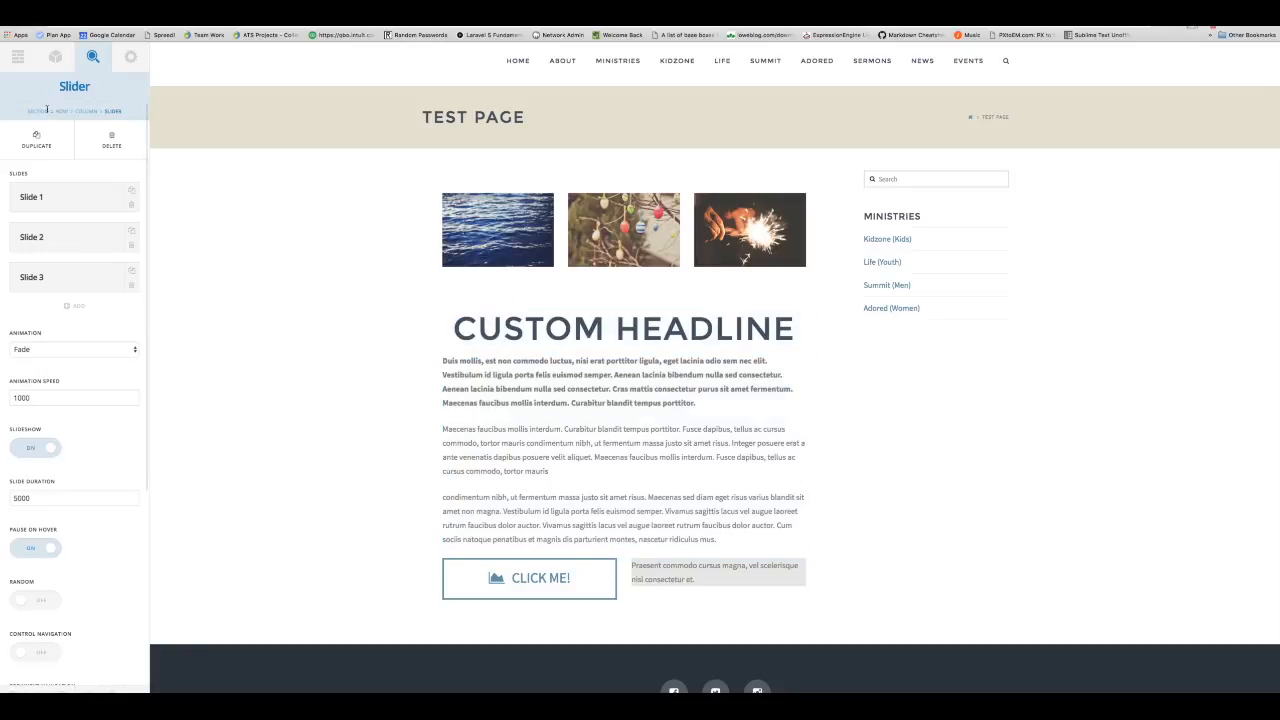
Step: Return to the layout of Section 1 and add a fourth row
left_click(53, 58)
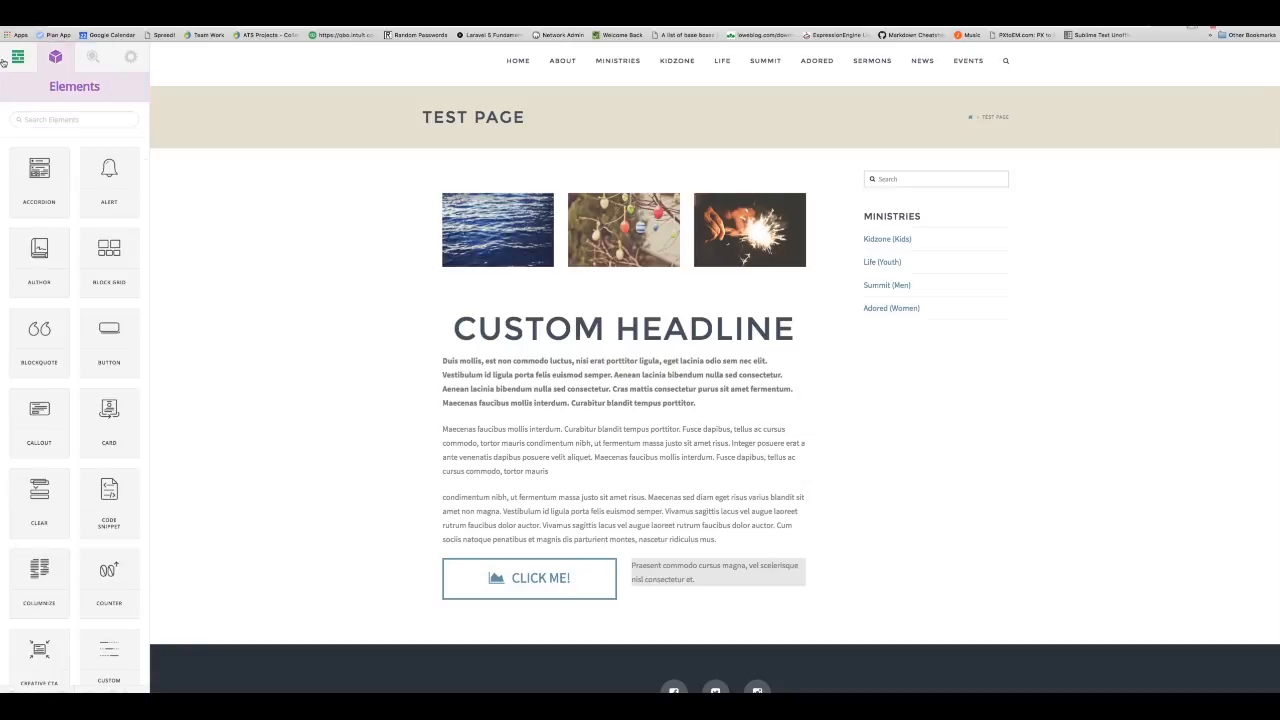
left_click(17, 57)
left_click(85, 176)
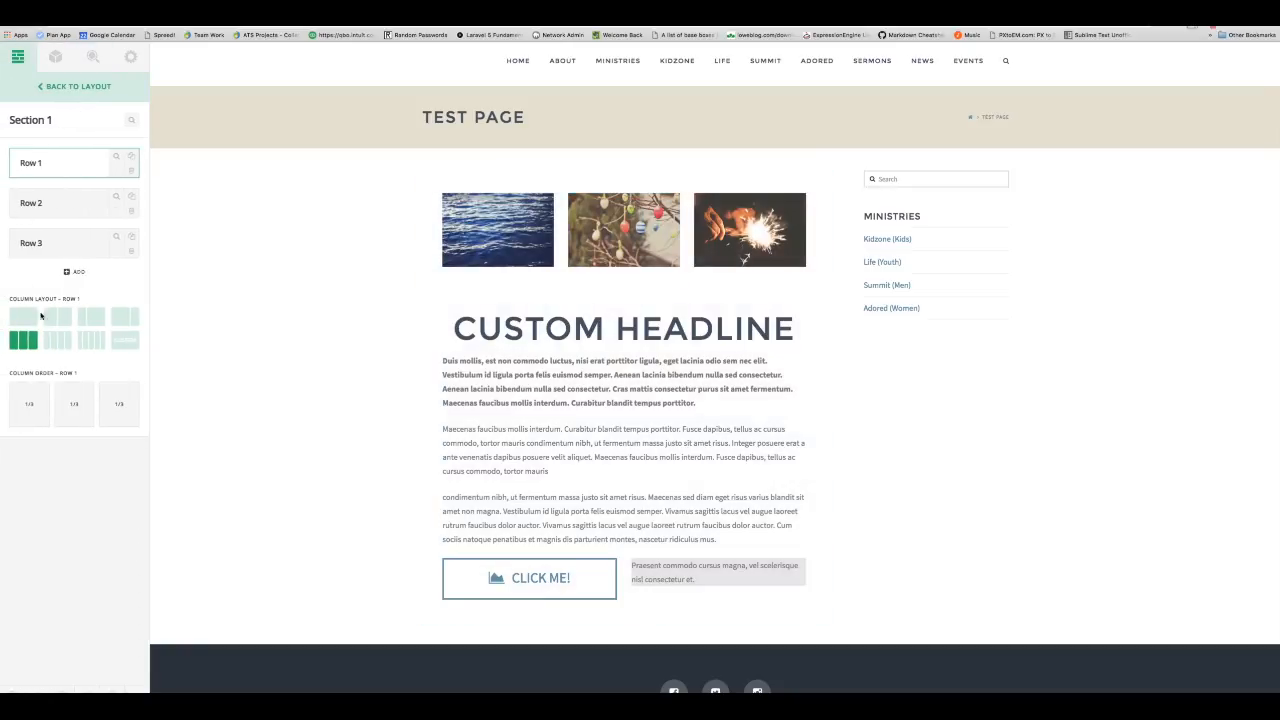
left_click(75, 271)
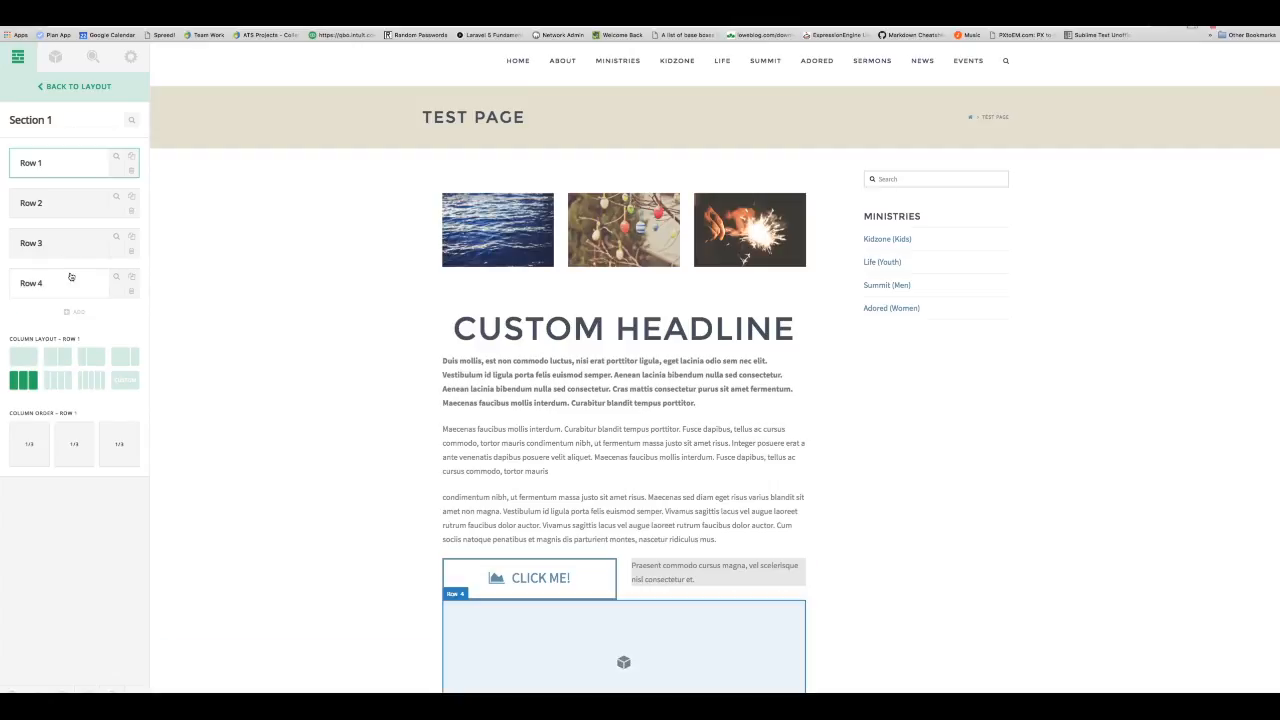
Step: Move the new empty row to the first position in Section 1 and place the Custom Headline element in it
left_click(53, 285)
left_click_drag(53, 285, 51, 151)
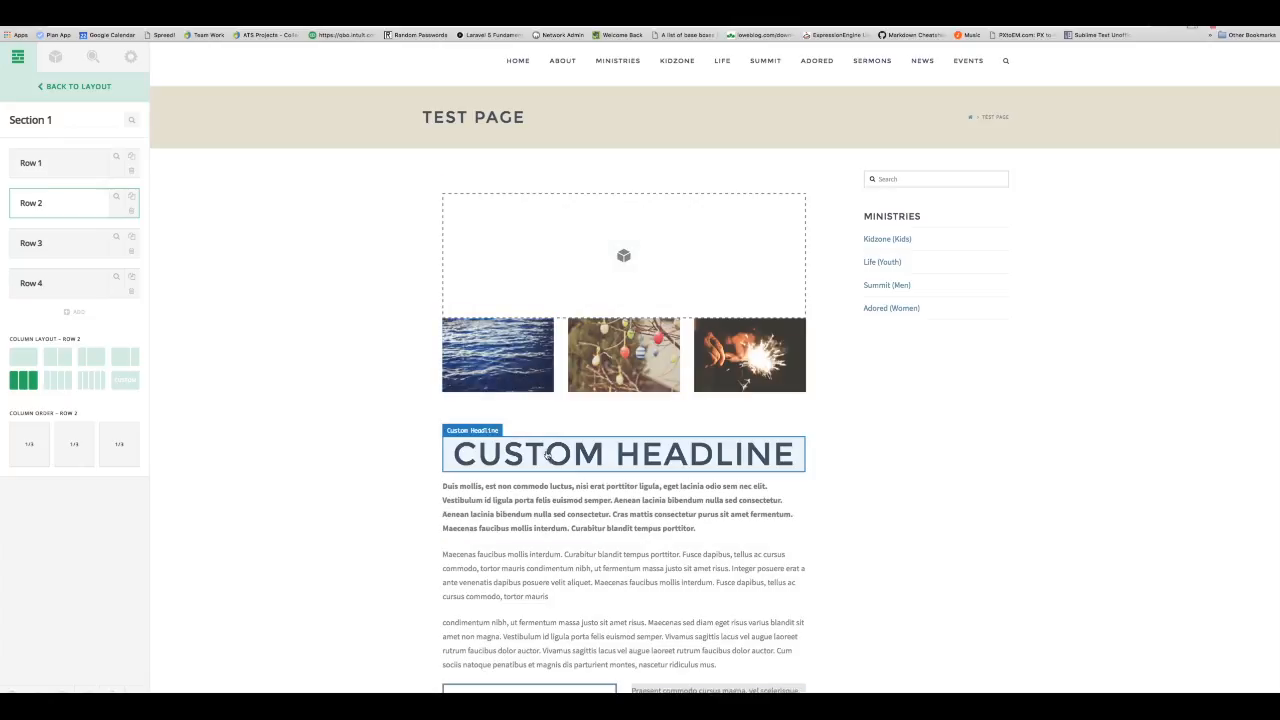
left_click_drag(540, 425, 553, 266)
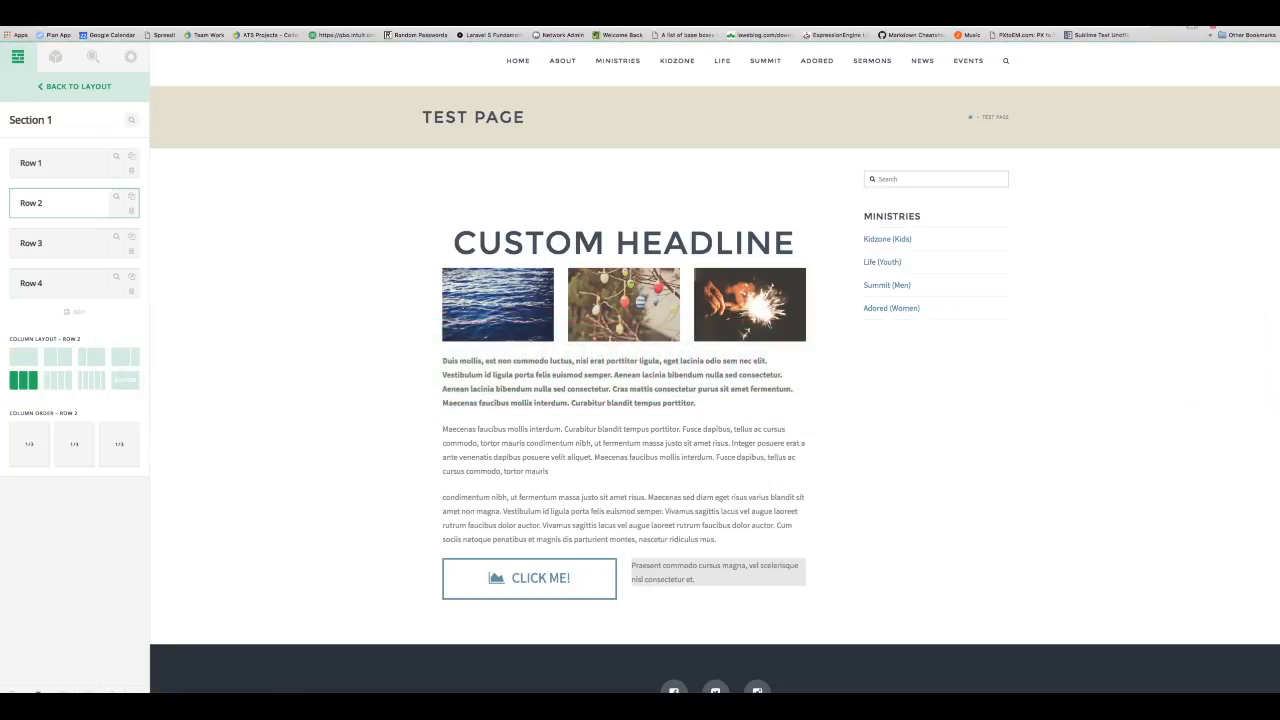
Step: Check the Dashboard and View Page exit options, and view the page with the editor sidebar hidden before restoring it
left_click(39, 691)
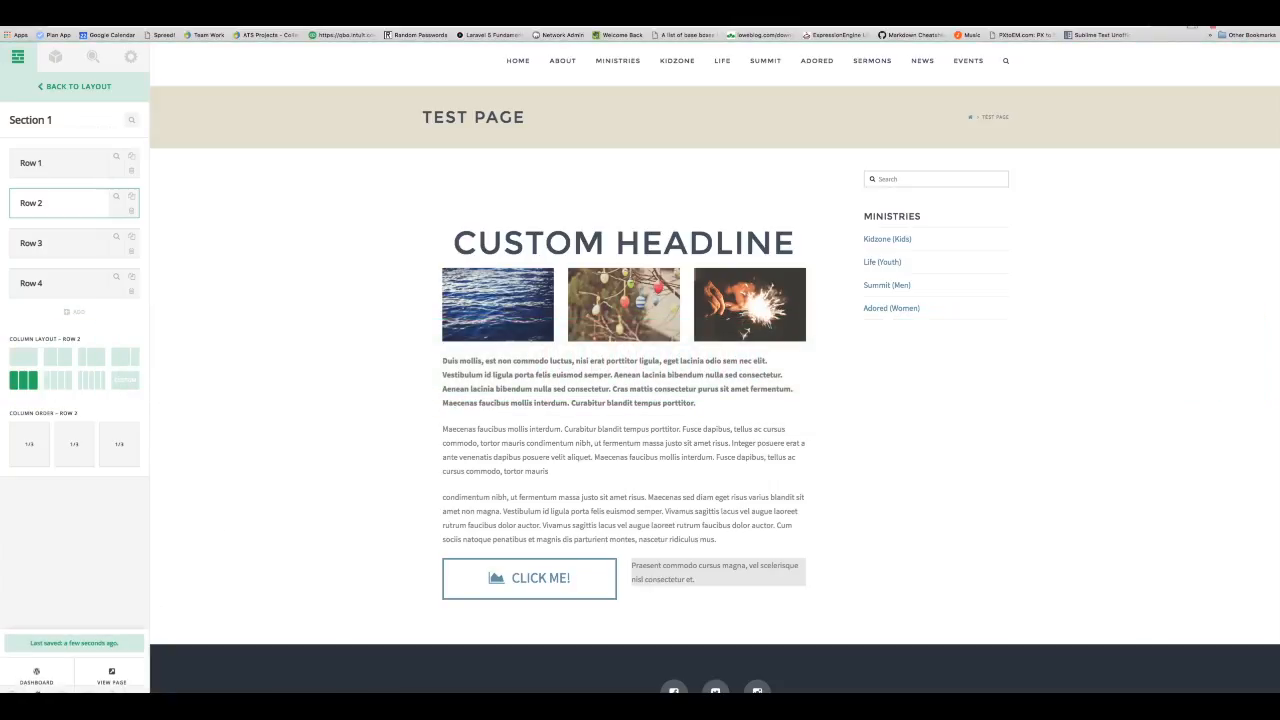
left_click(38, 691)
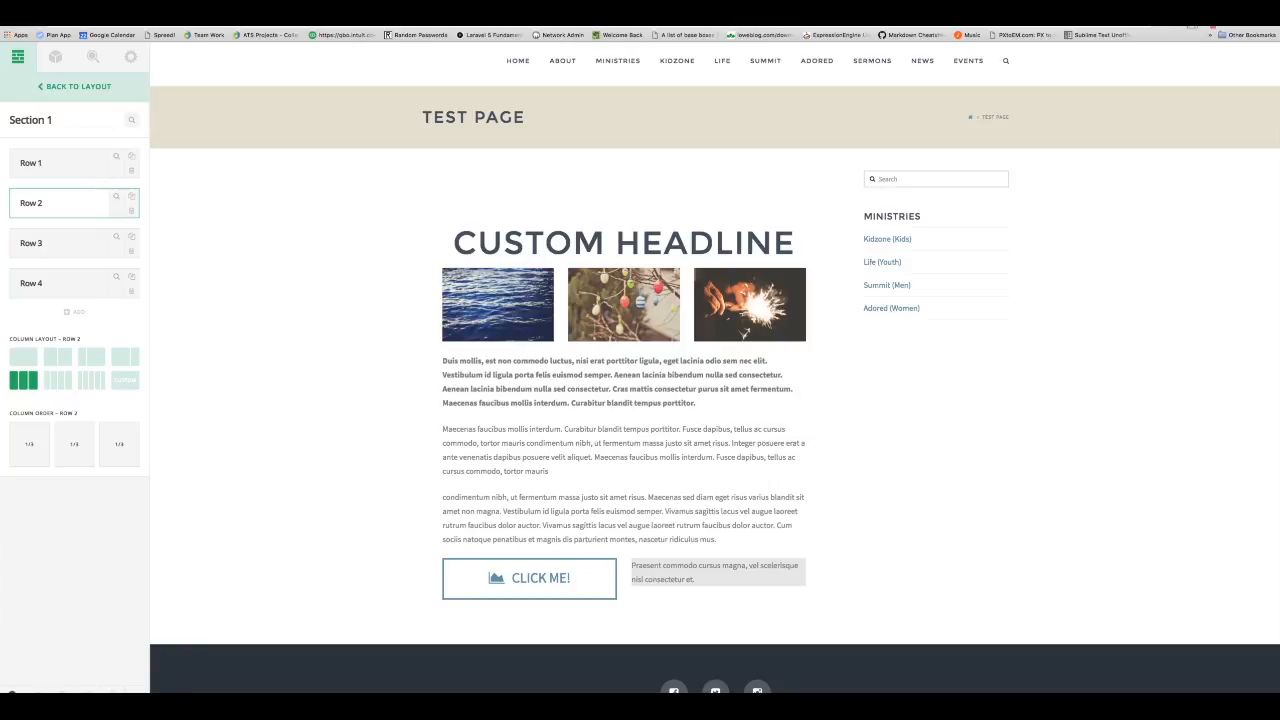
left_click(13, 691)
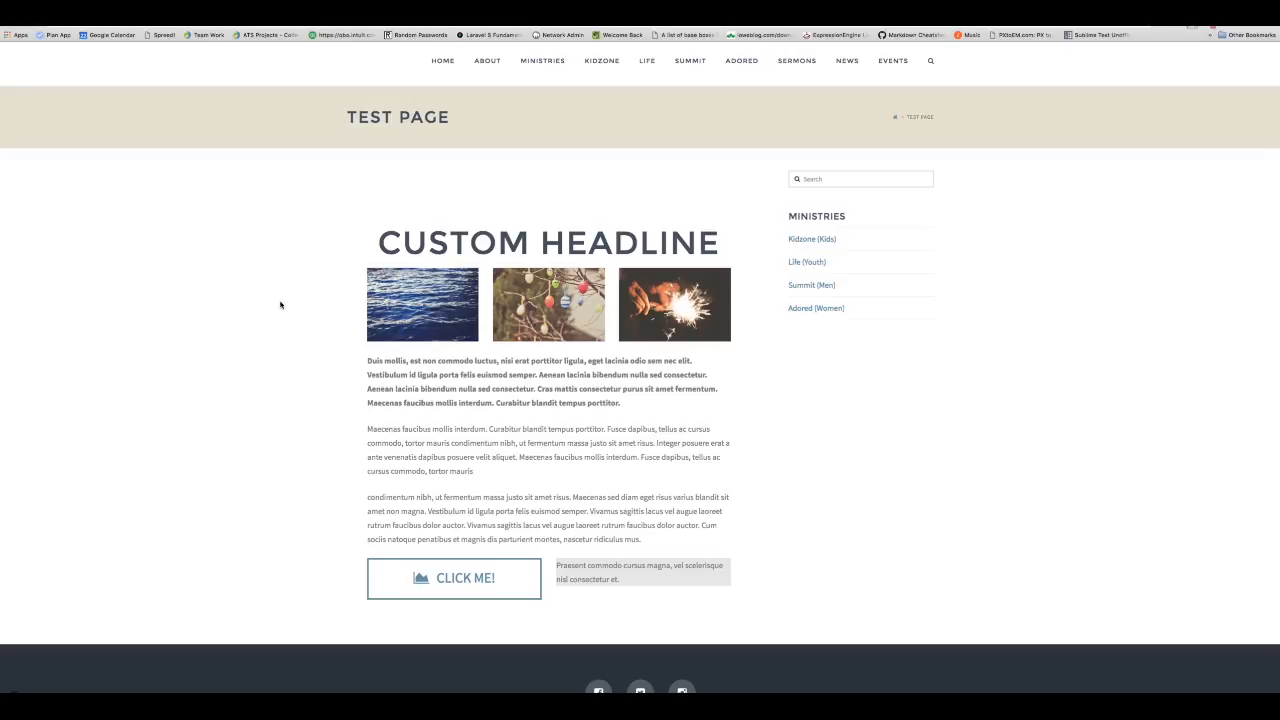
left_click(13, 691)
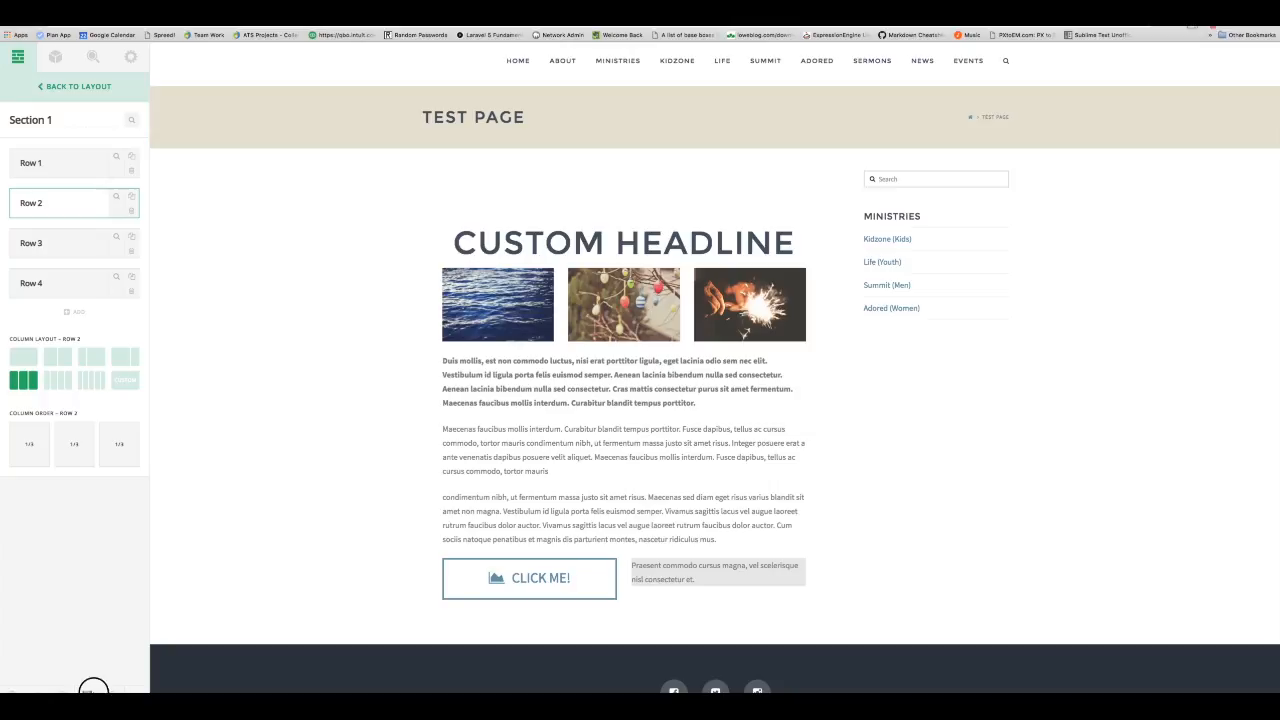
Step: View the page as a skeleton outline of its section, rows, columns and elements, and return to the normal preview
left_click(88, 691)
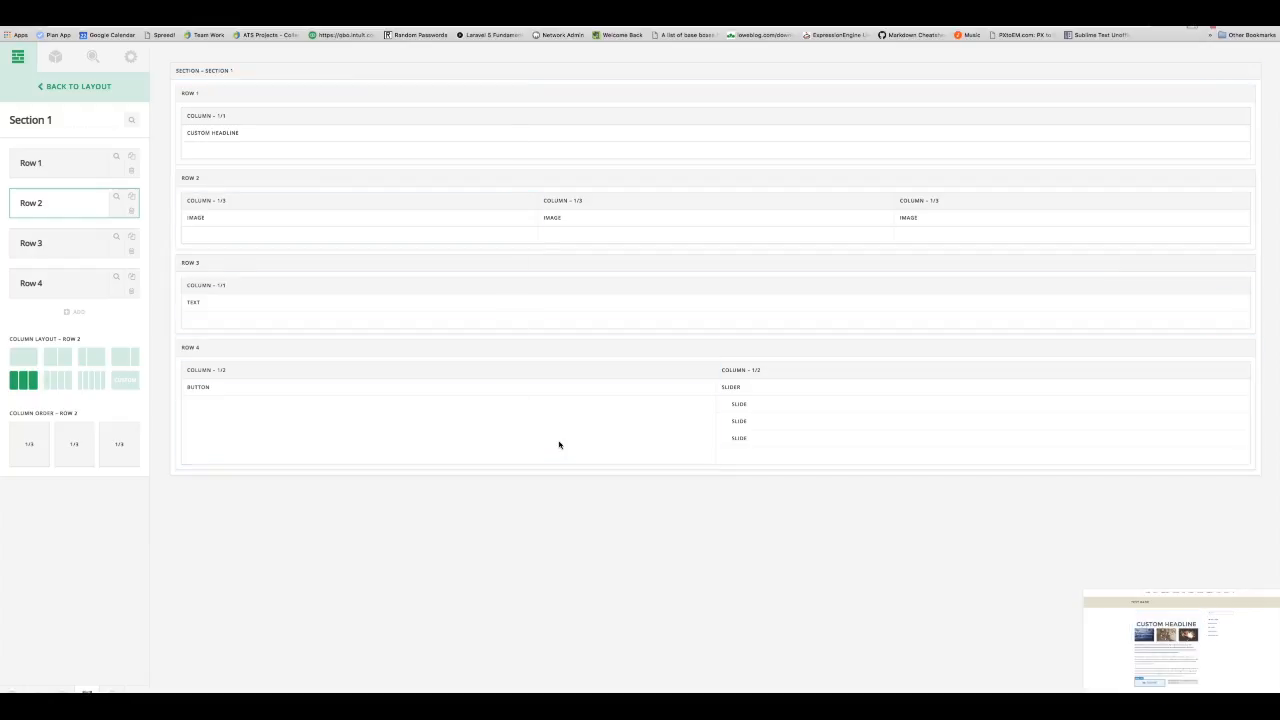
left_click(917, 438)
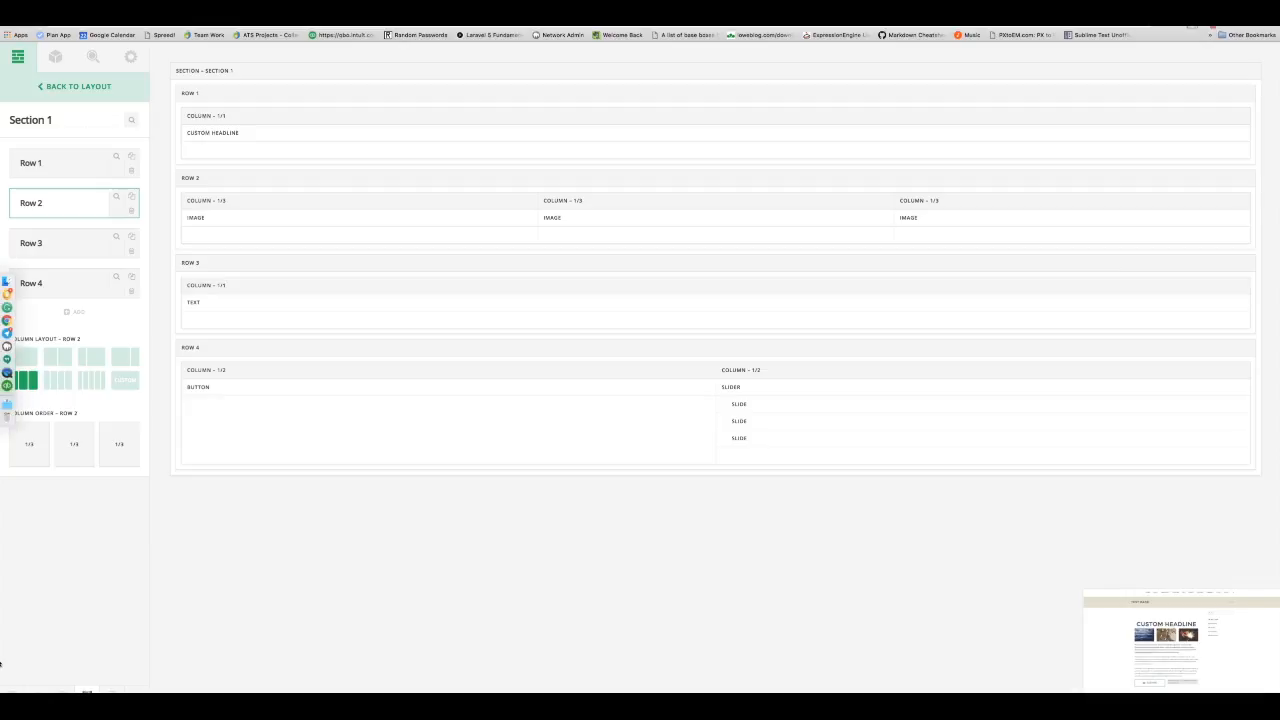
left_click(93, 690)
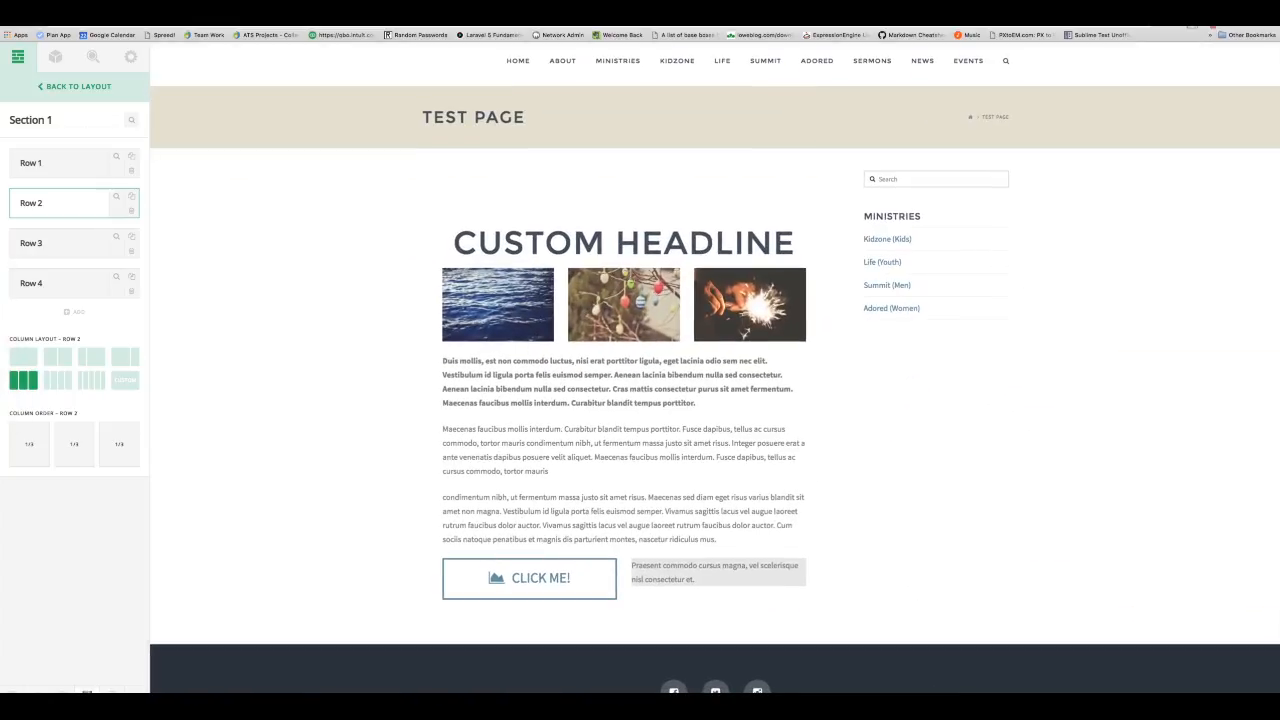
Step: Preview the whole page at the Small and Extra Small screen sizes
left_click(112, 690)
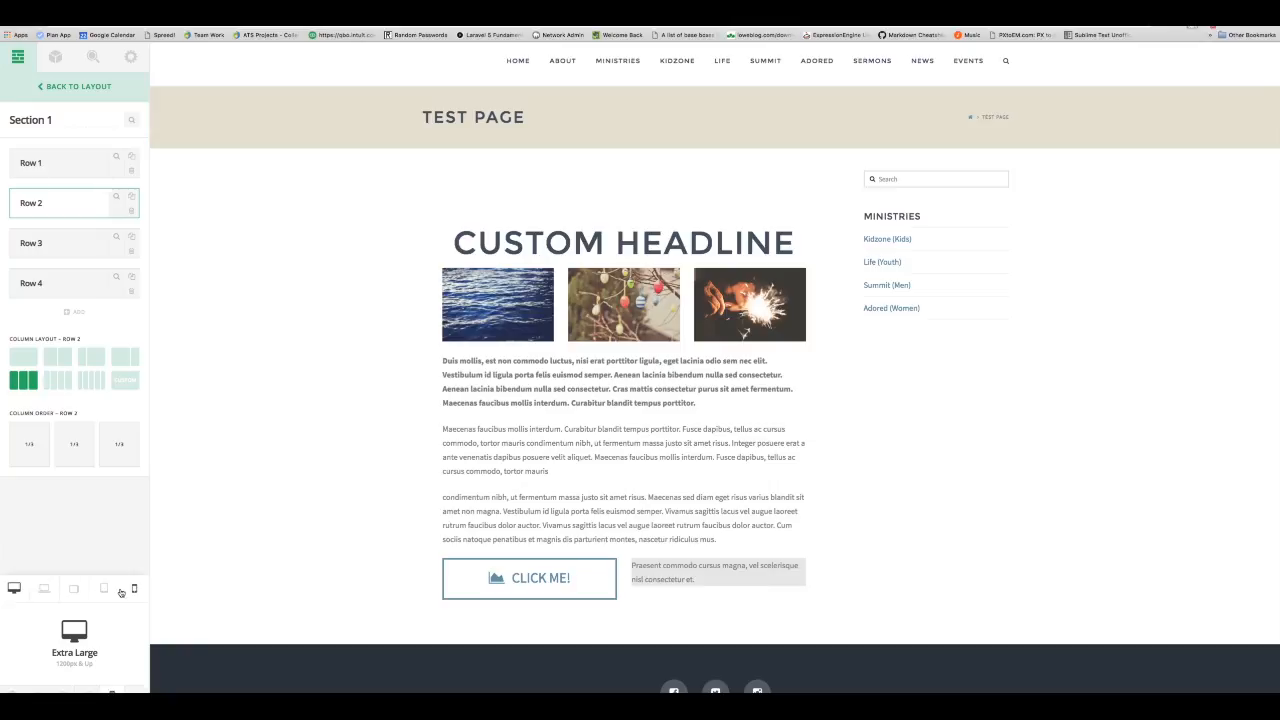
left_click(105, 589)
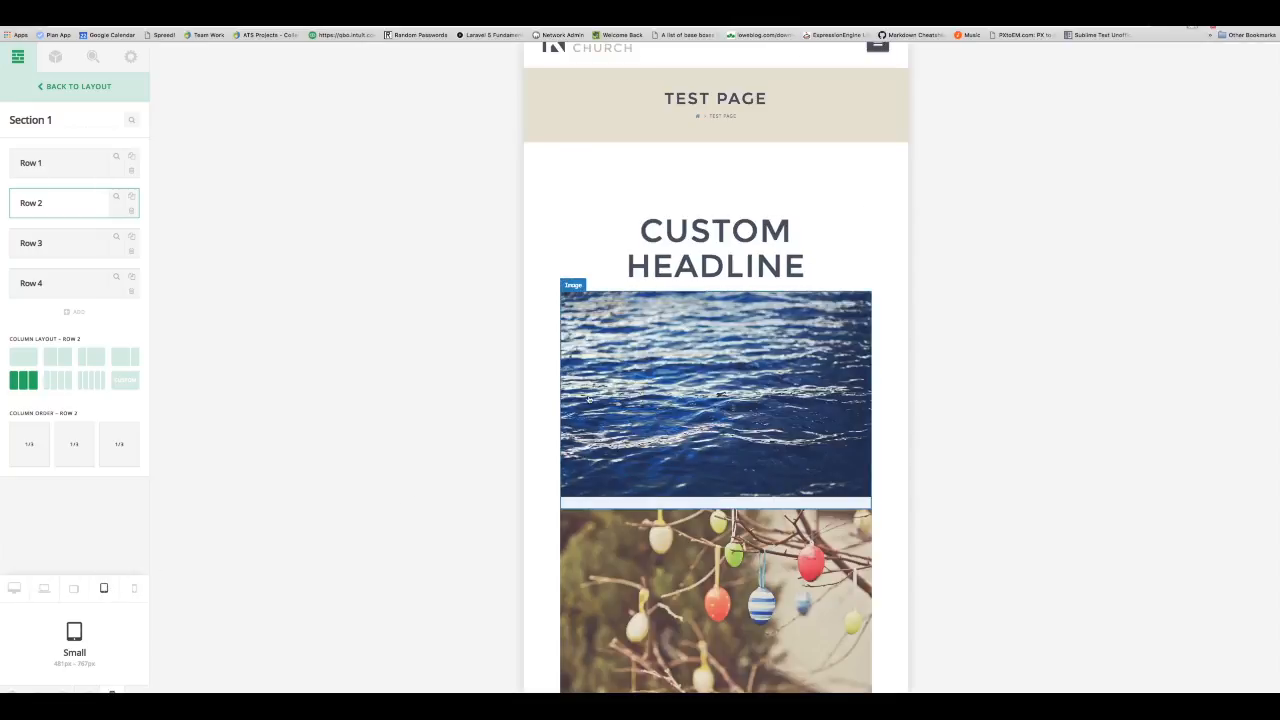
scroll(589, 398, "down", 7)
scroll(589, 398, "down", 4)
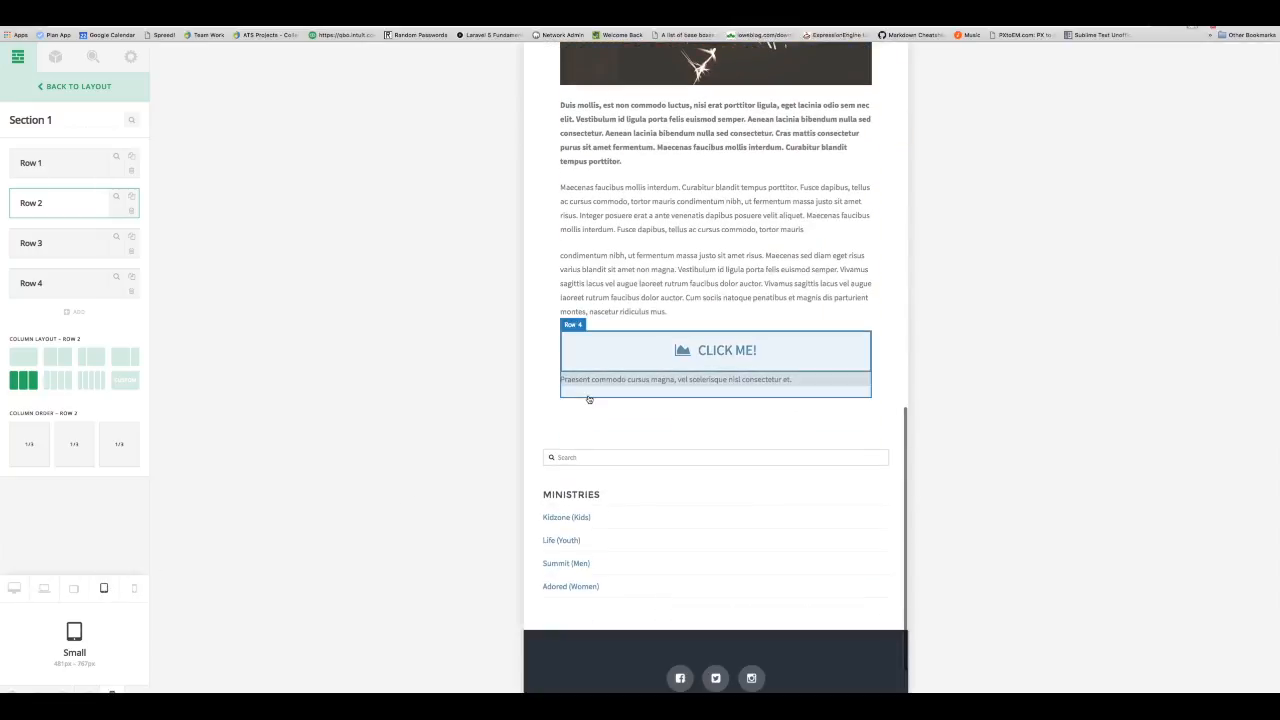
left_click(128, 593)
scroll(671, 565, "up", 15)
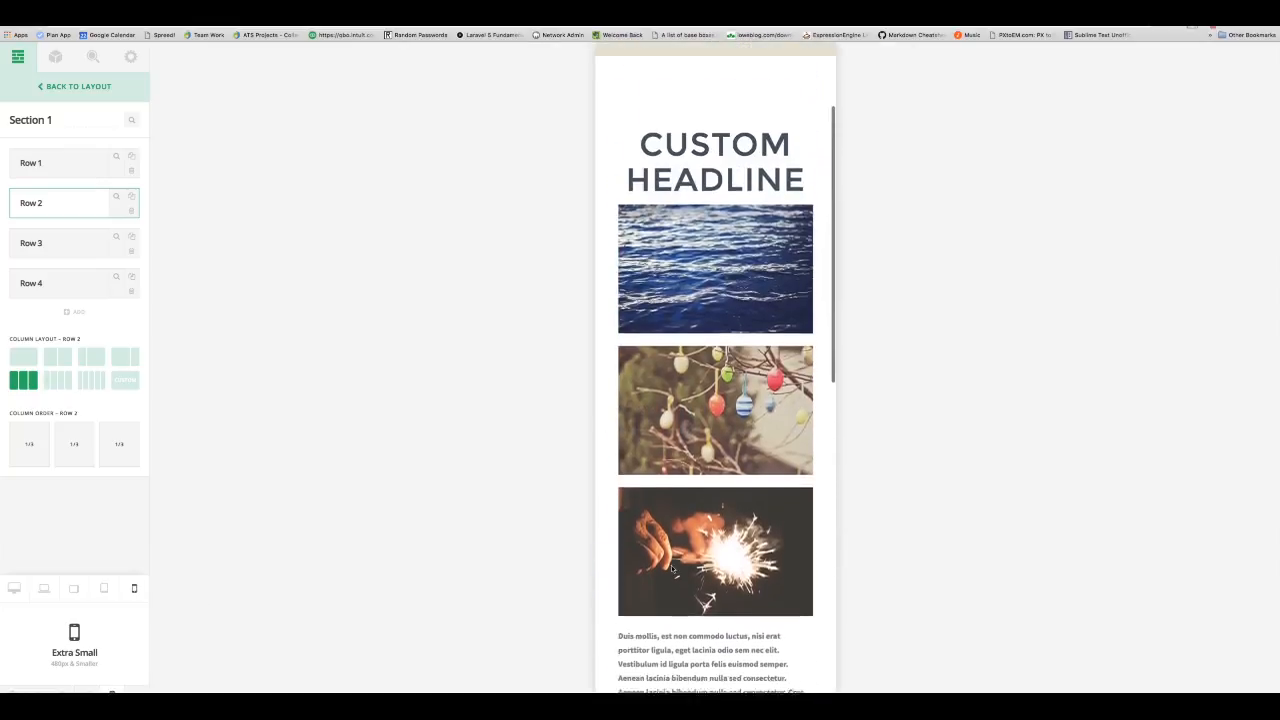
scroll(672, 567, "down", 12)
Step: Preview the whole page at the Medium screen size and return to the Extra Large preview
left_click(73, 588)
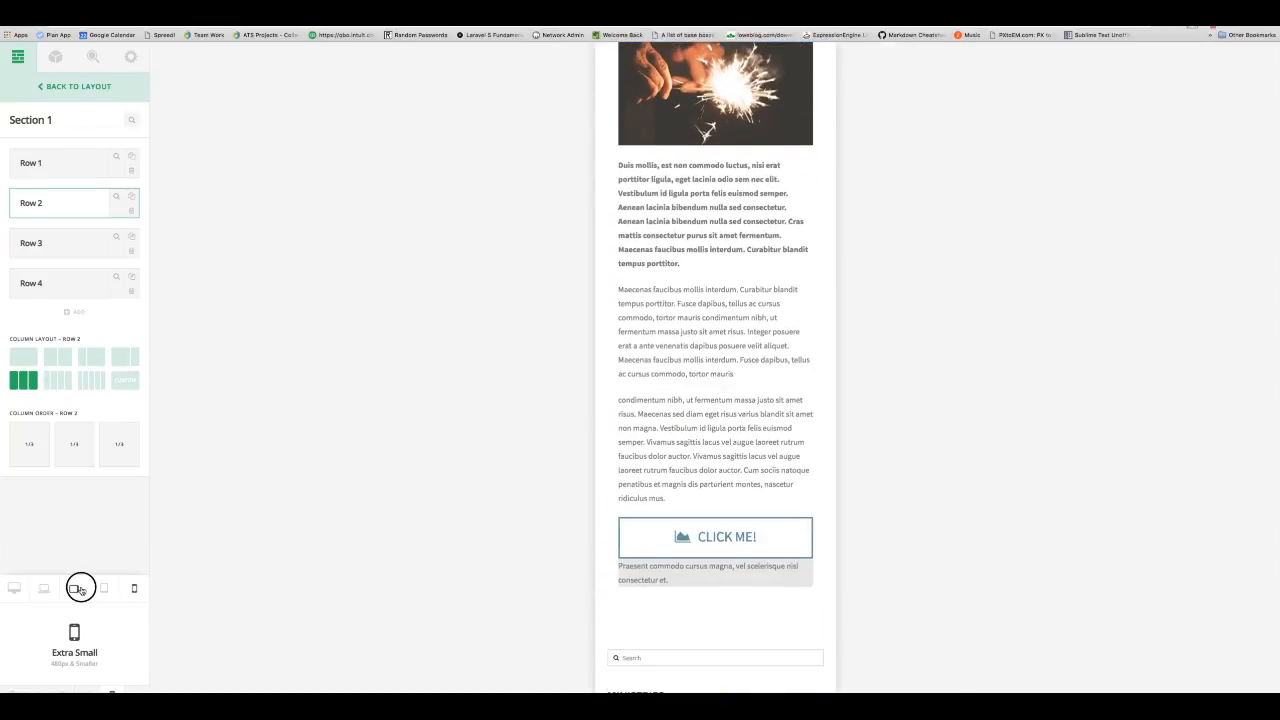
scroll(743, 551, "up", 7)
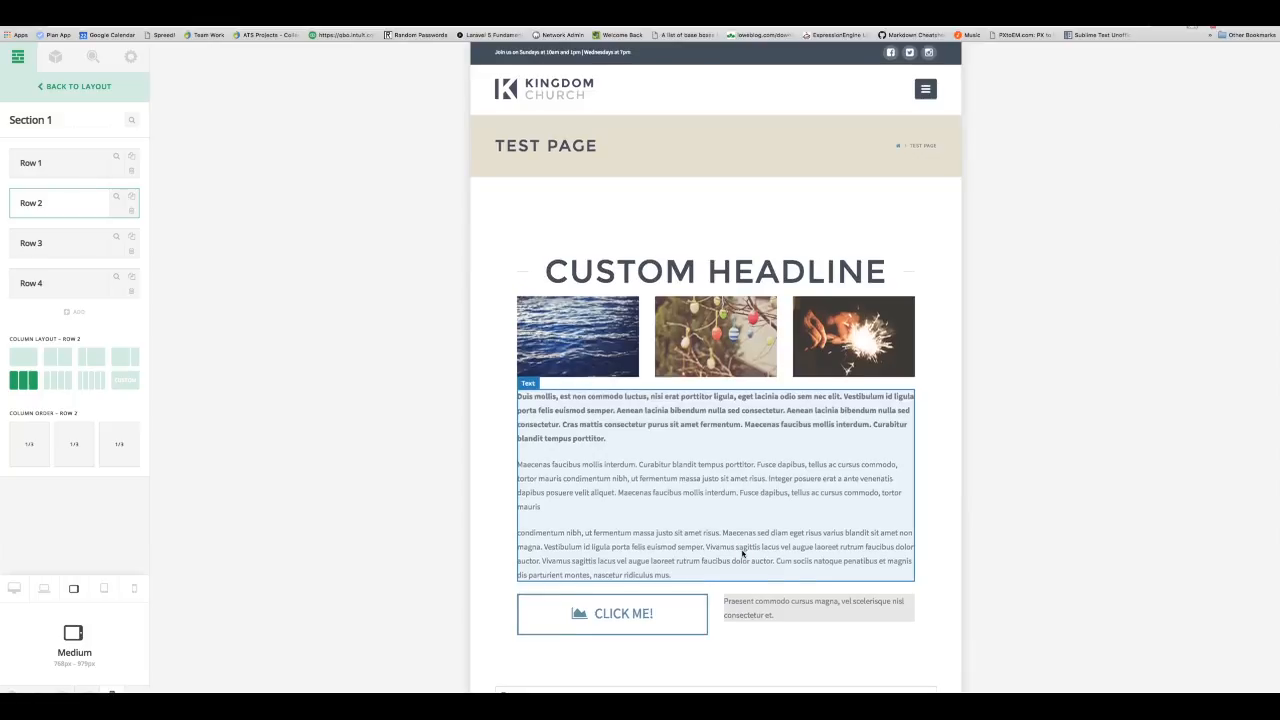
scroll(743, 551, "down", 6)
scroll(743, 551, "up", 7)
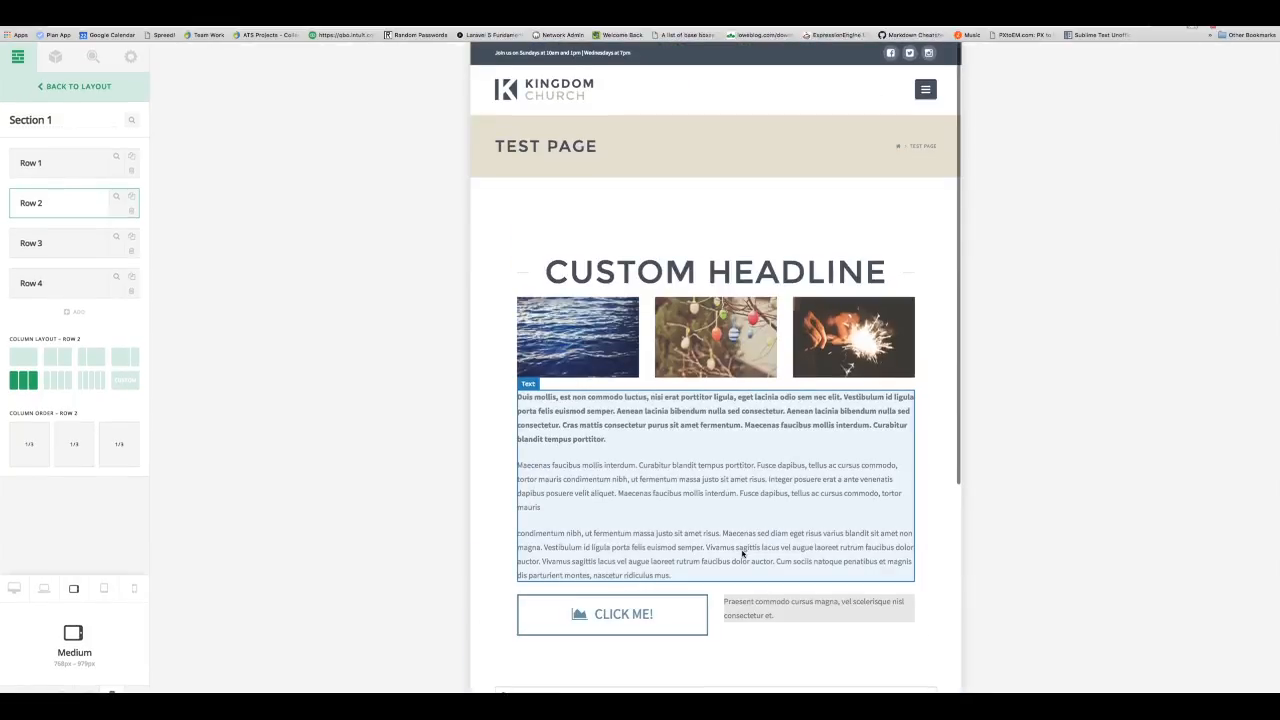
left_click(14, 588)
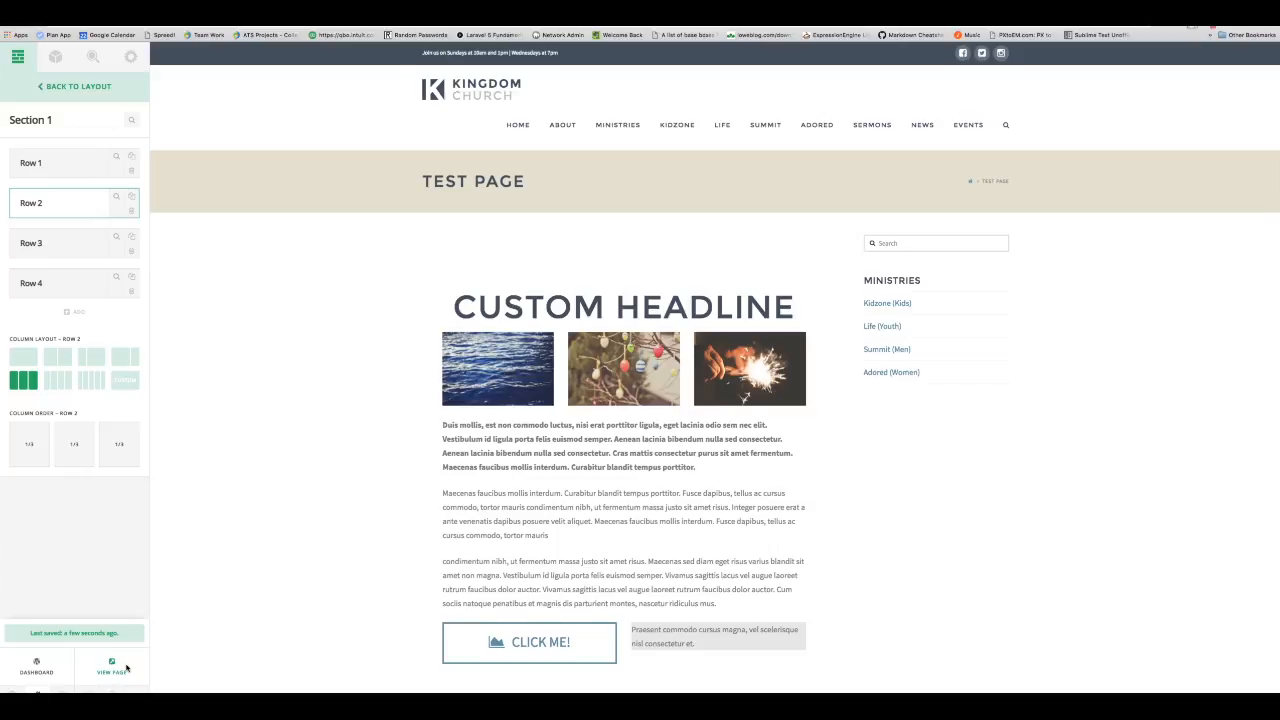
Step: Open the Test Page on the website and look it over from the header to the footer
left_click(112, 667)
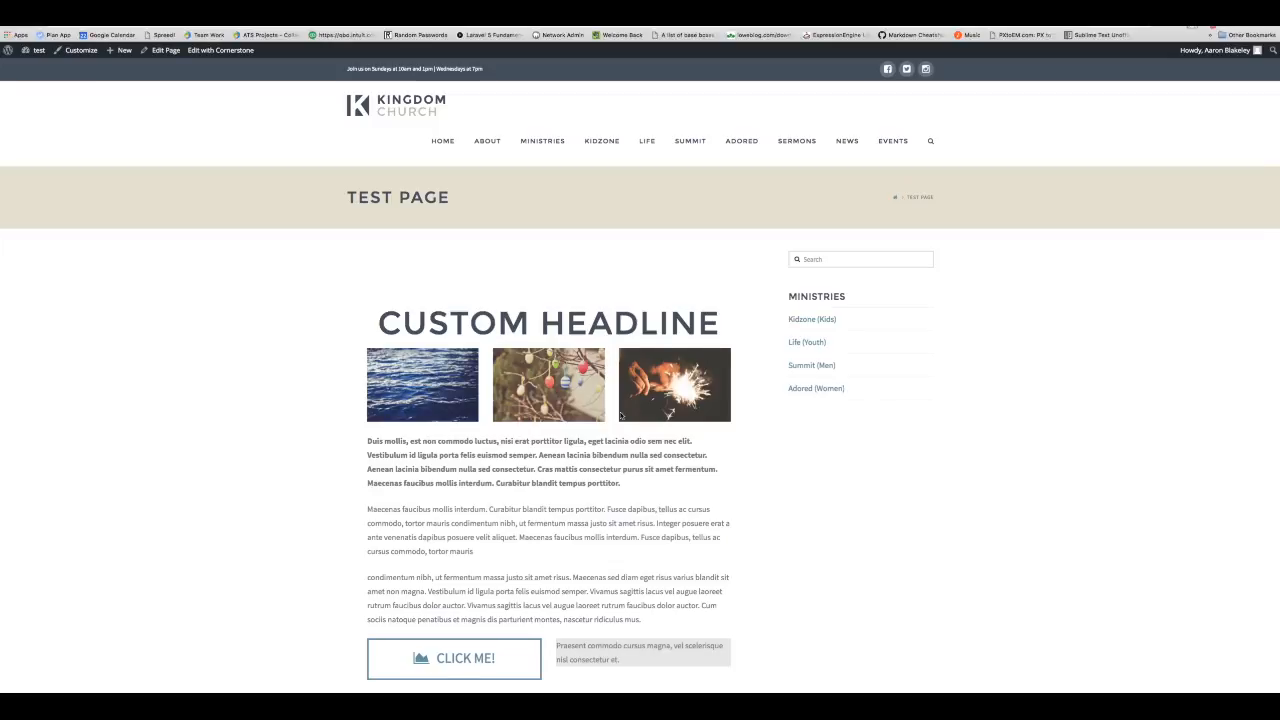
scroll(623, 414, "down", 5)
scroll(623, 414, "up", 5)
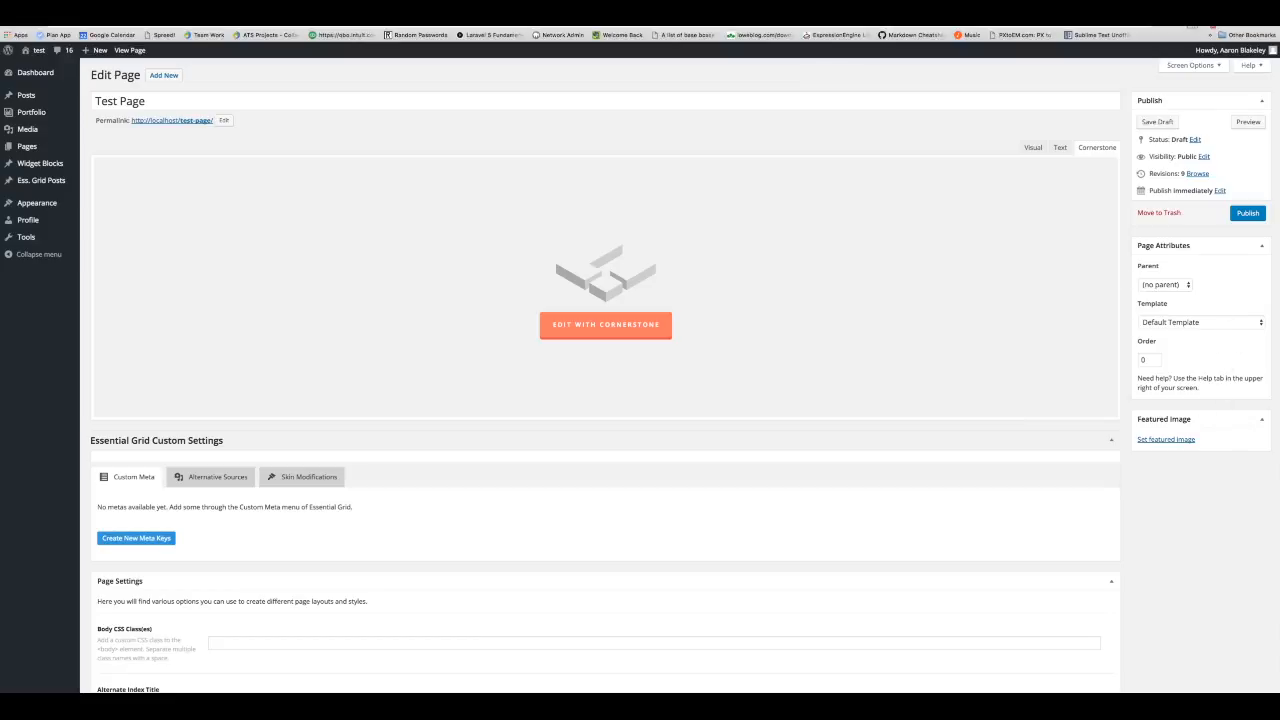
Step: Set the Test Page's template to Layout - Fullwidth and preview the page down to the footer
left_click(1198, 323)
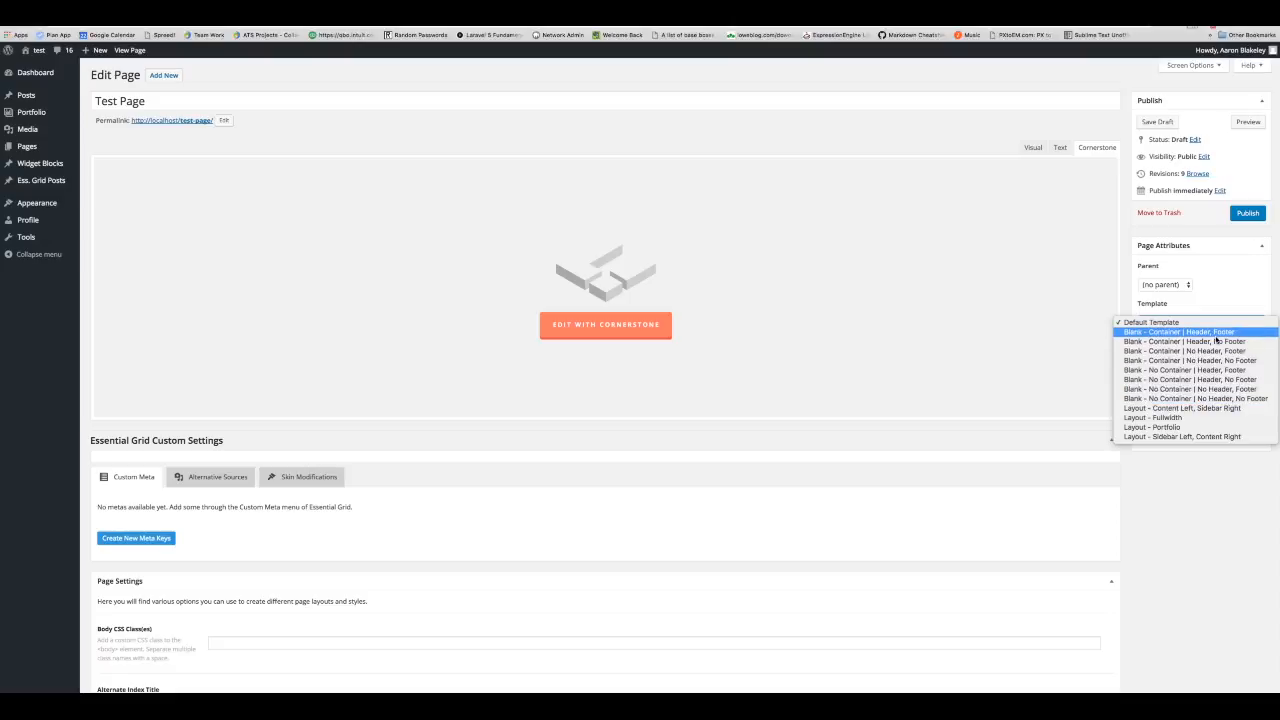
left_click(1216, 419)
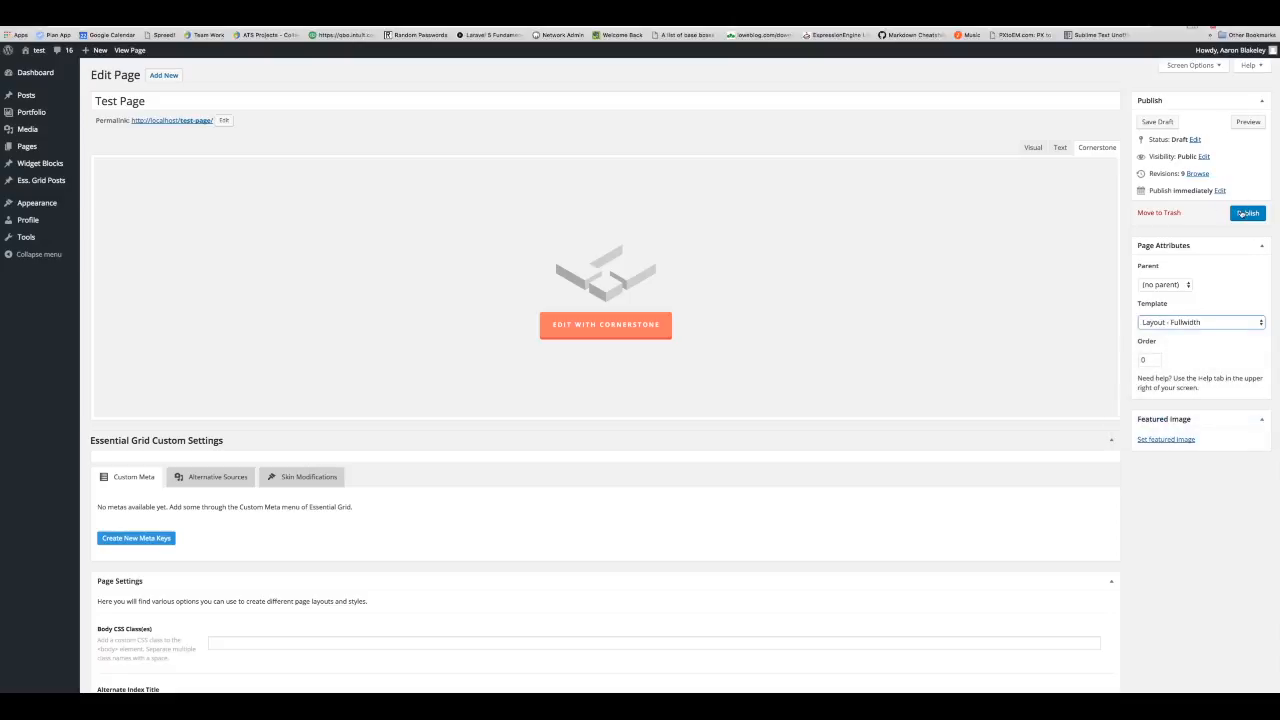
left_click(1248, 122)
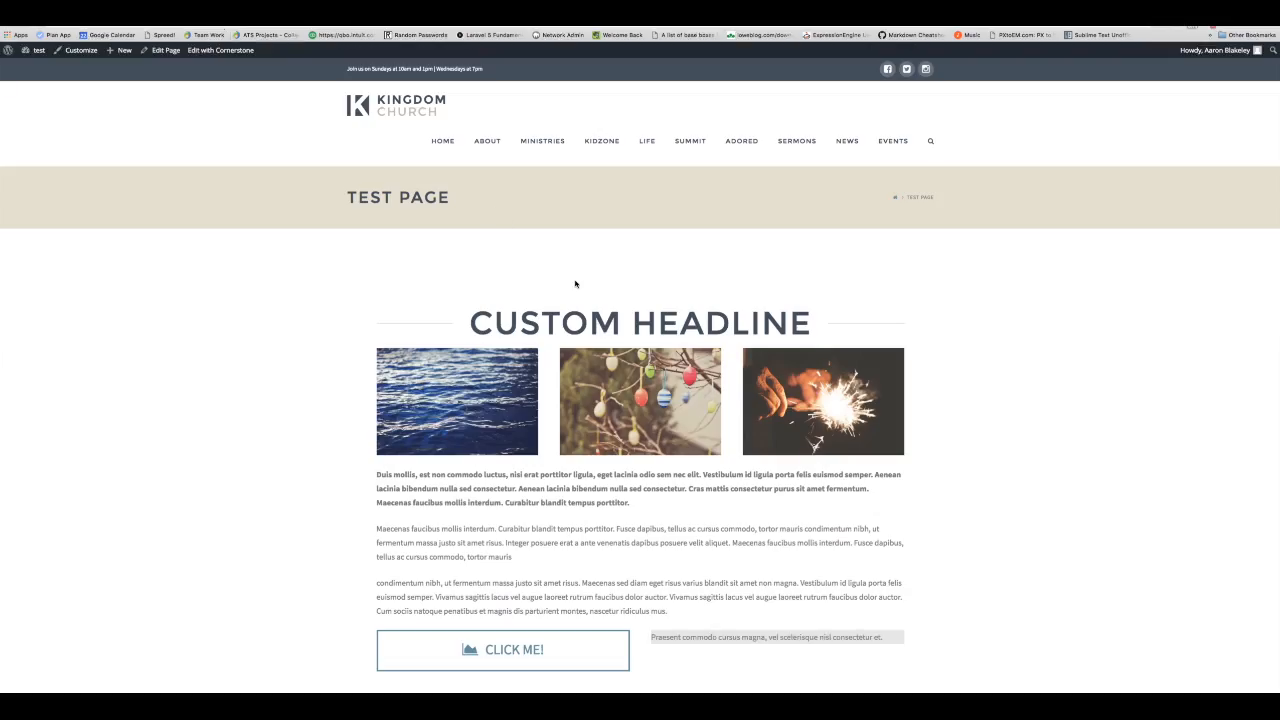
scroll(575, 284, "down", 3)
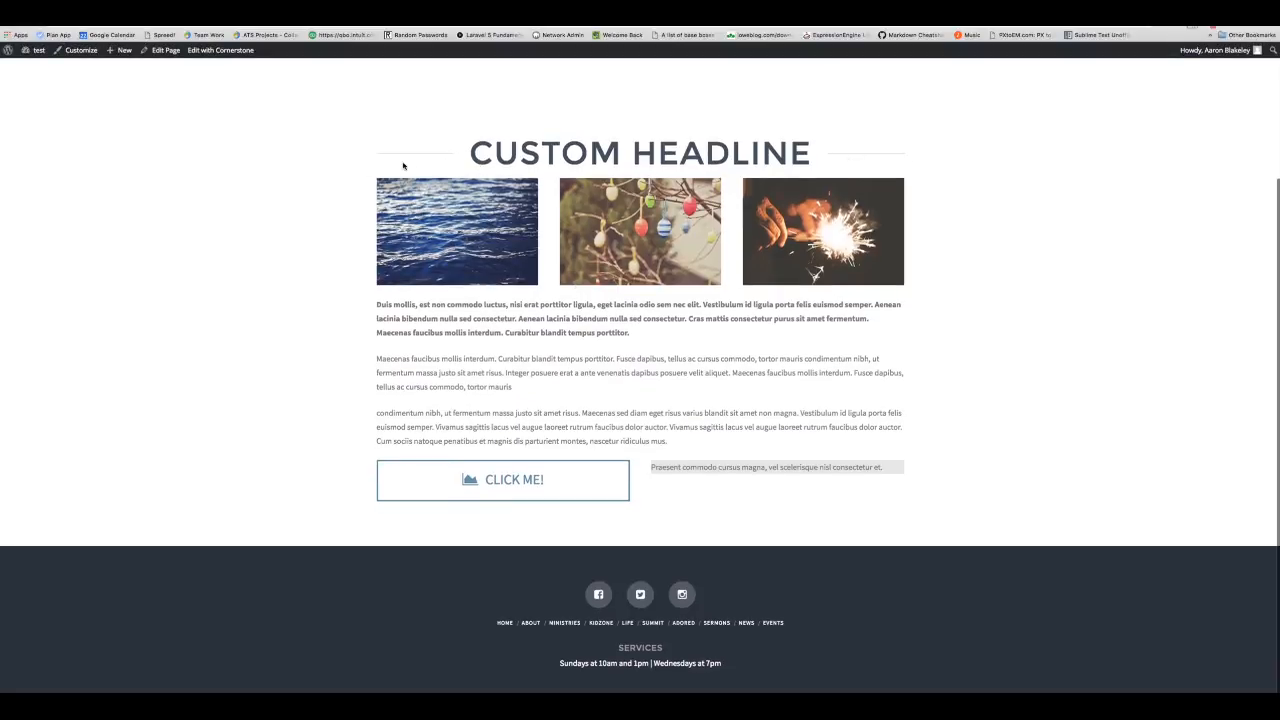
Step: Return to the page editor and publish the Test Page
left_click(112, 5)
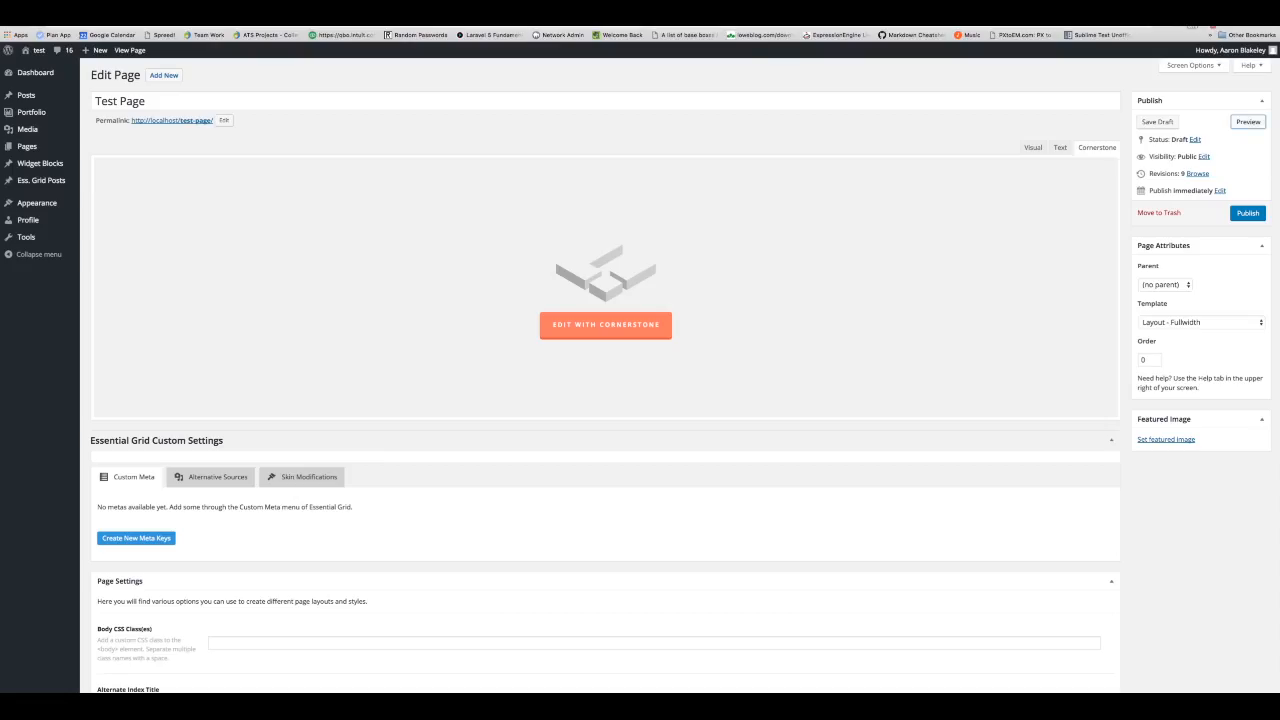
left_click(1252, 214)
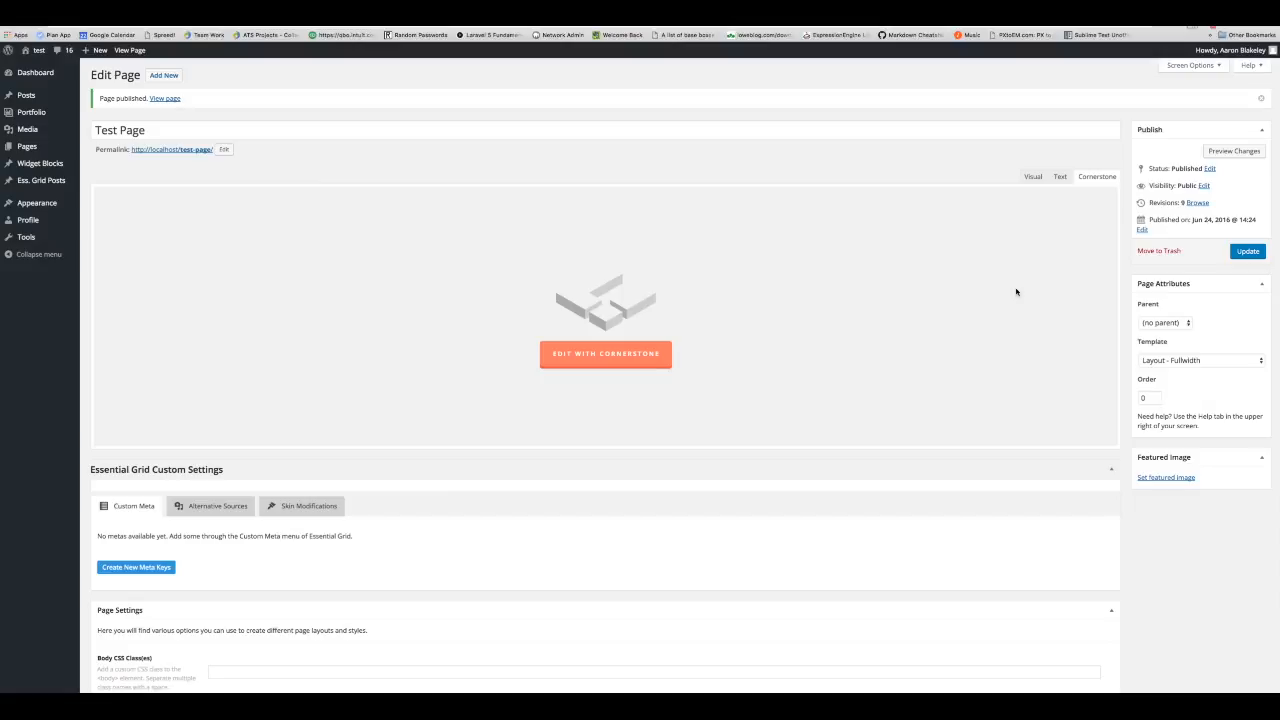
Step: Look over the Essential Grid alternative sources and skin modifications, along with the page and slider settings below them
scroll(1016, 291, "down", 5)
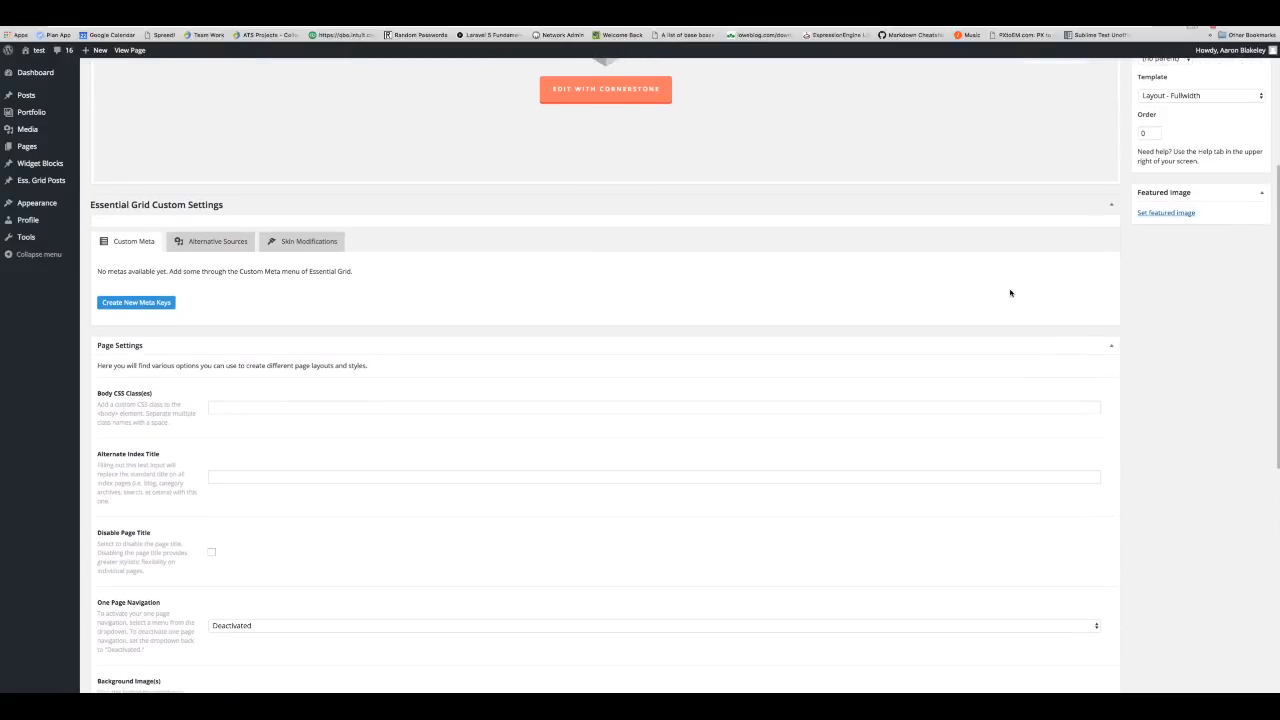
left_click(196, 250)
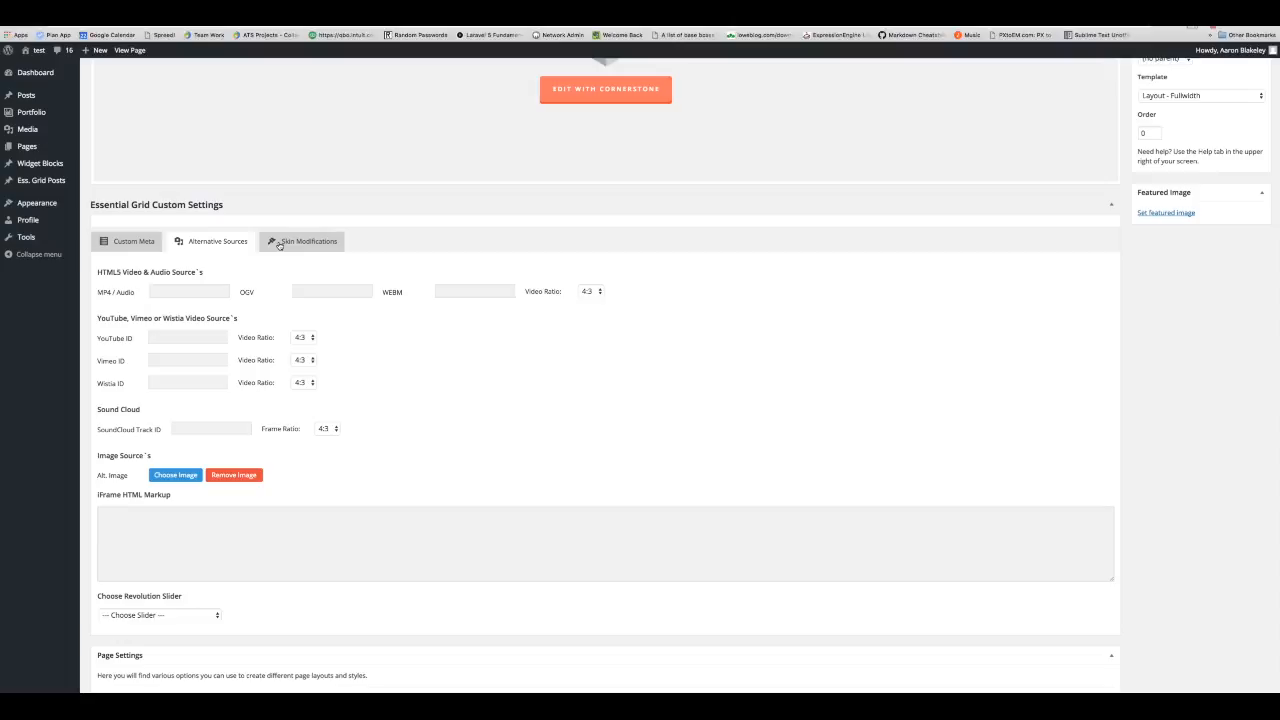
left_click(283, 245)
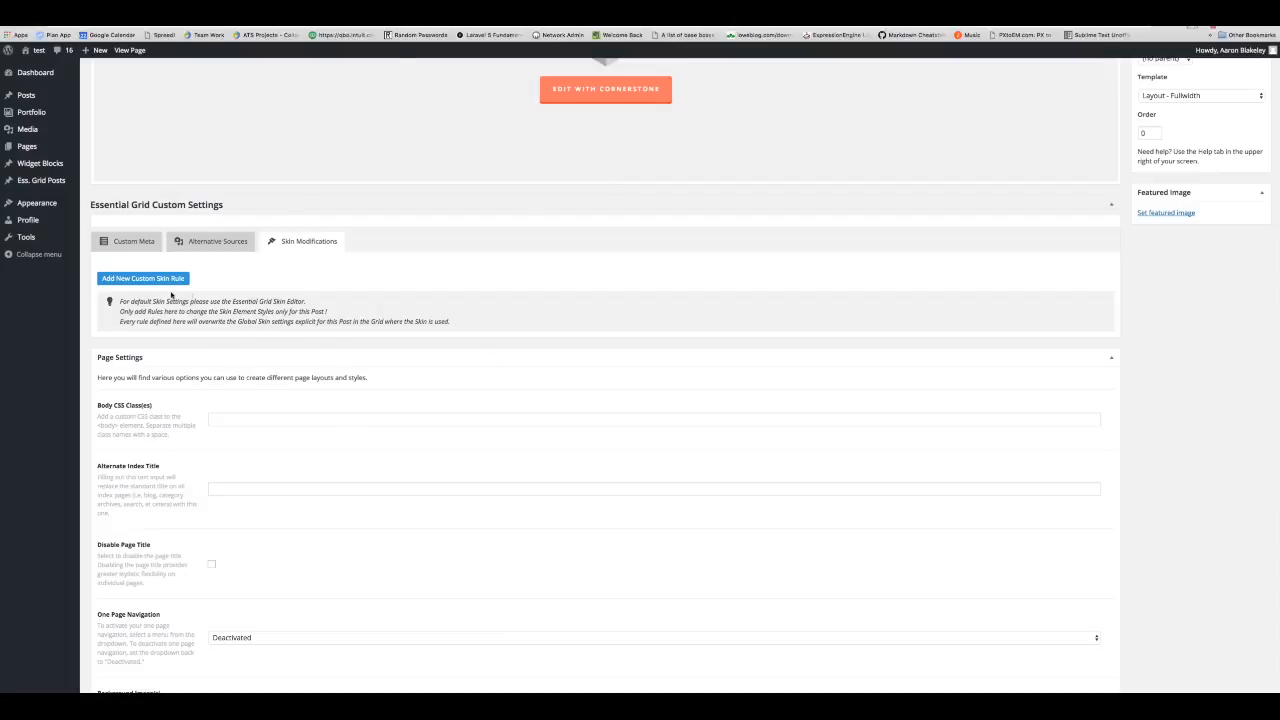
scroll(335, 254, "down", 5)
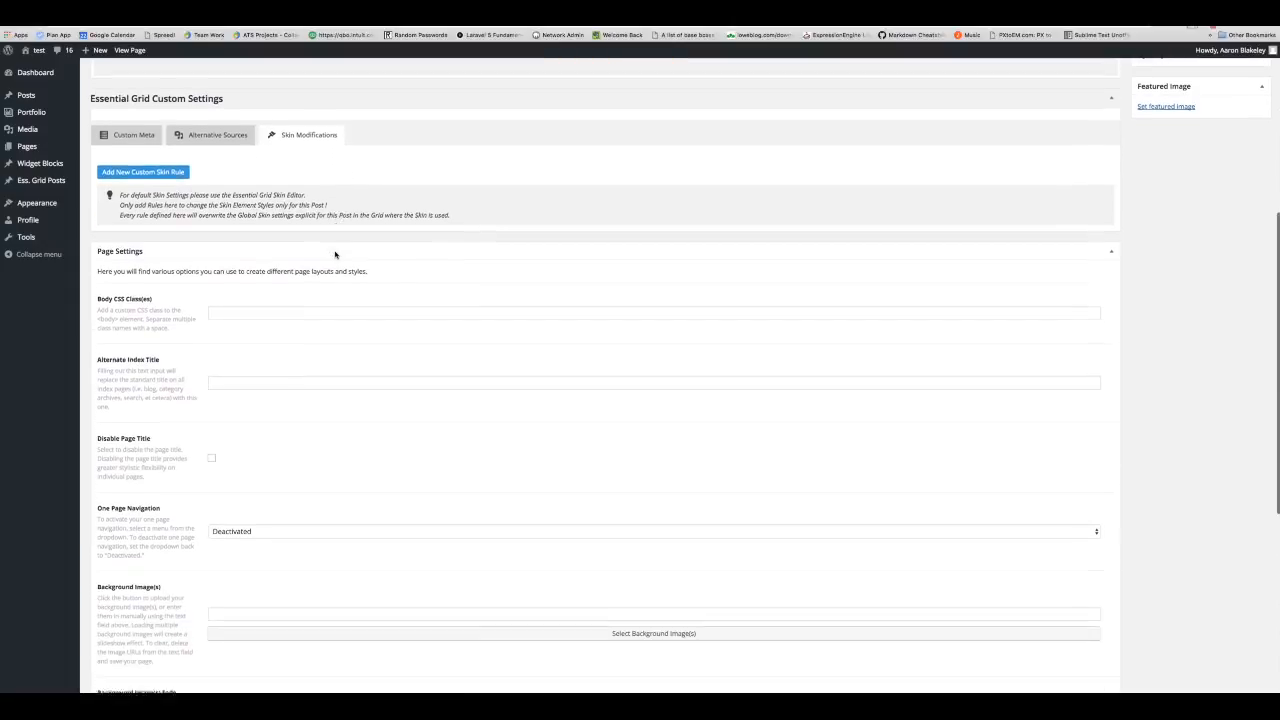
scroll(204, 222, "down", 3)
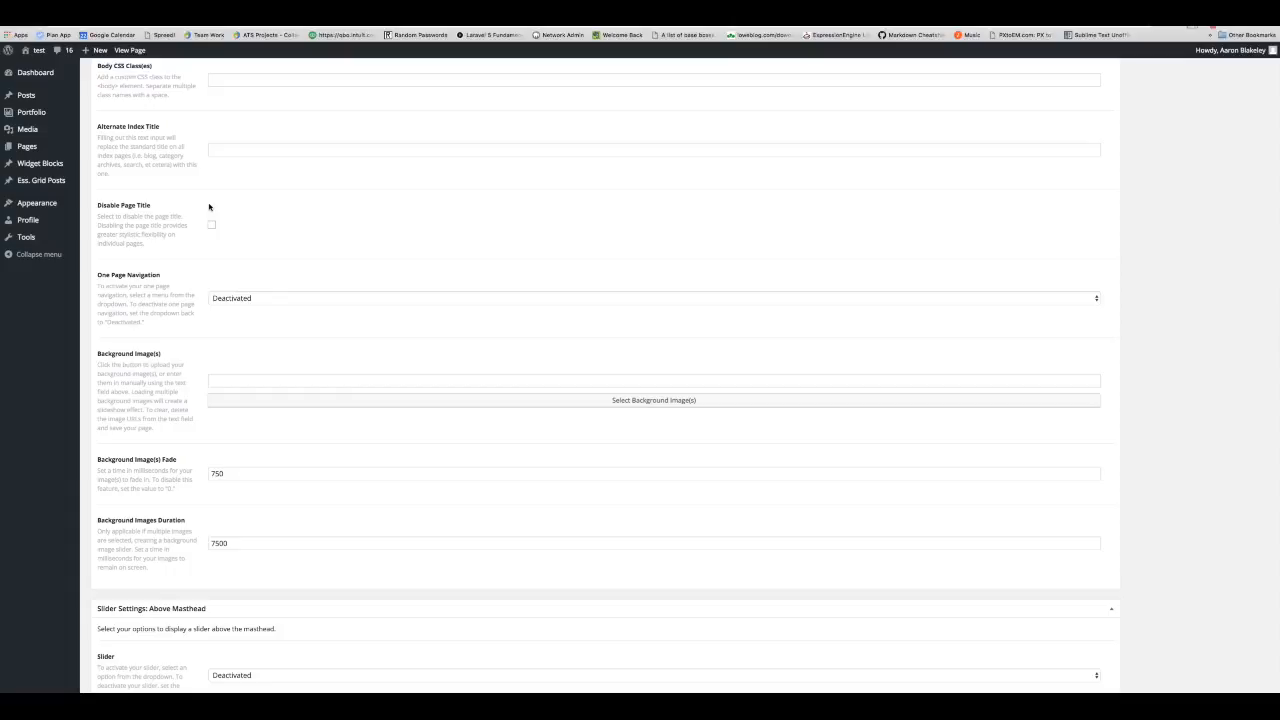
scroll(209, 206, "down", 4)
scroll(209, 206, "up", 15)
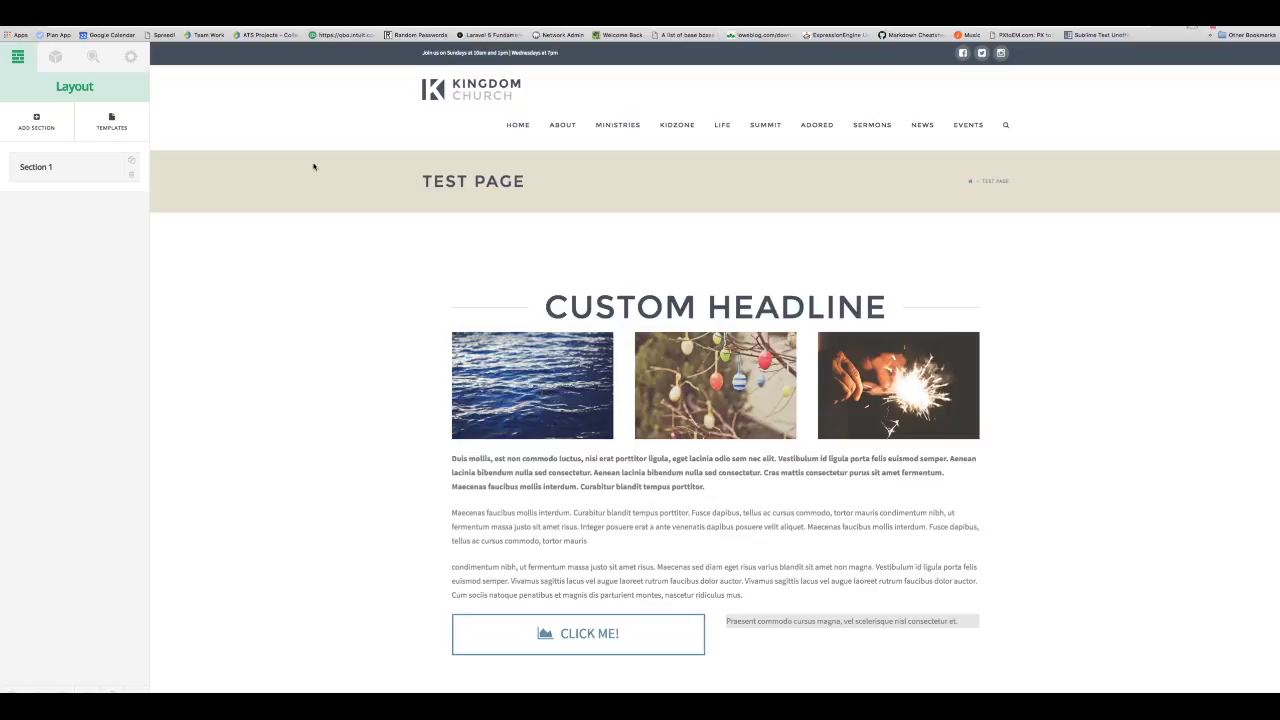
Step: Add a Card element above the Custom Headline in the Cornerstone layout
left_click(55, 57)
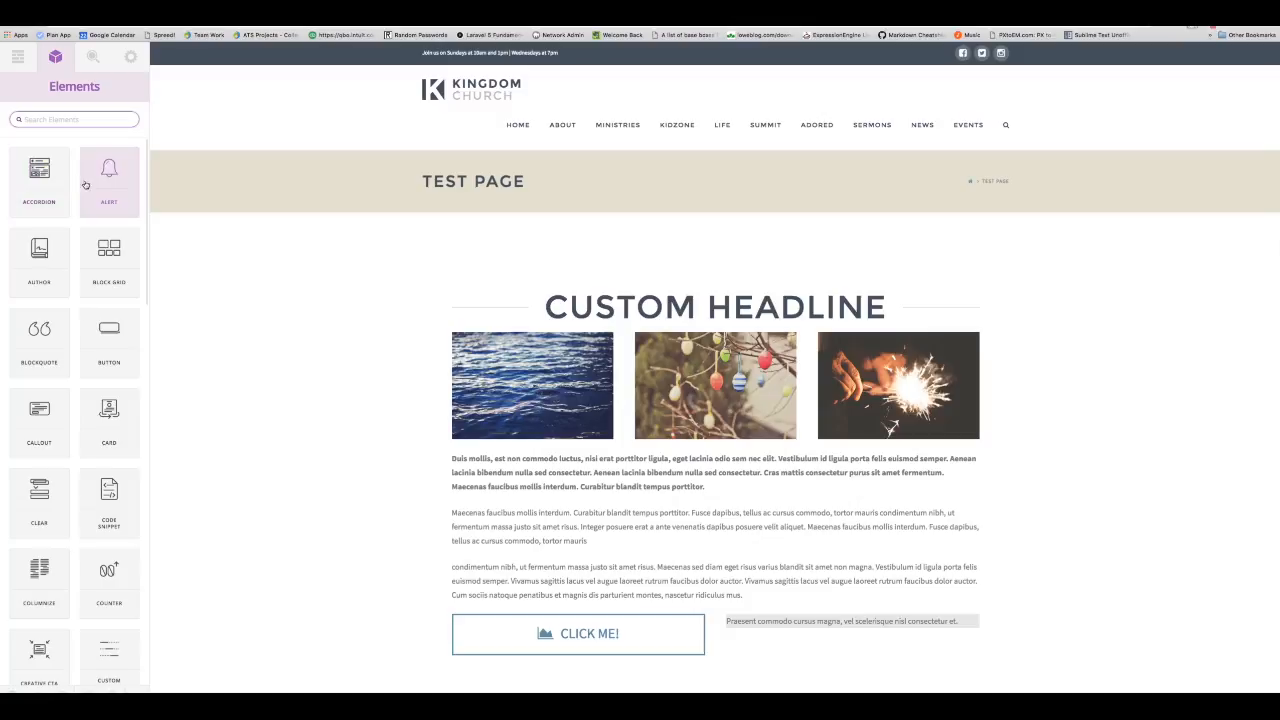
scroll(43, 248, "down", 2)
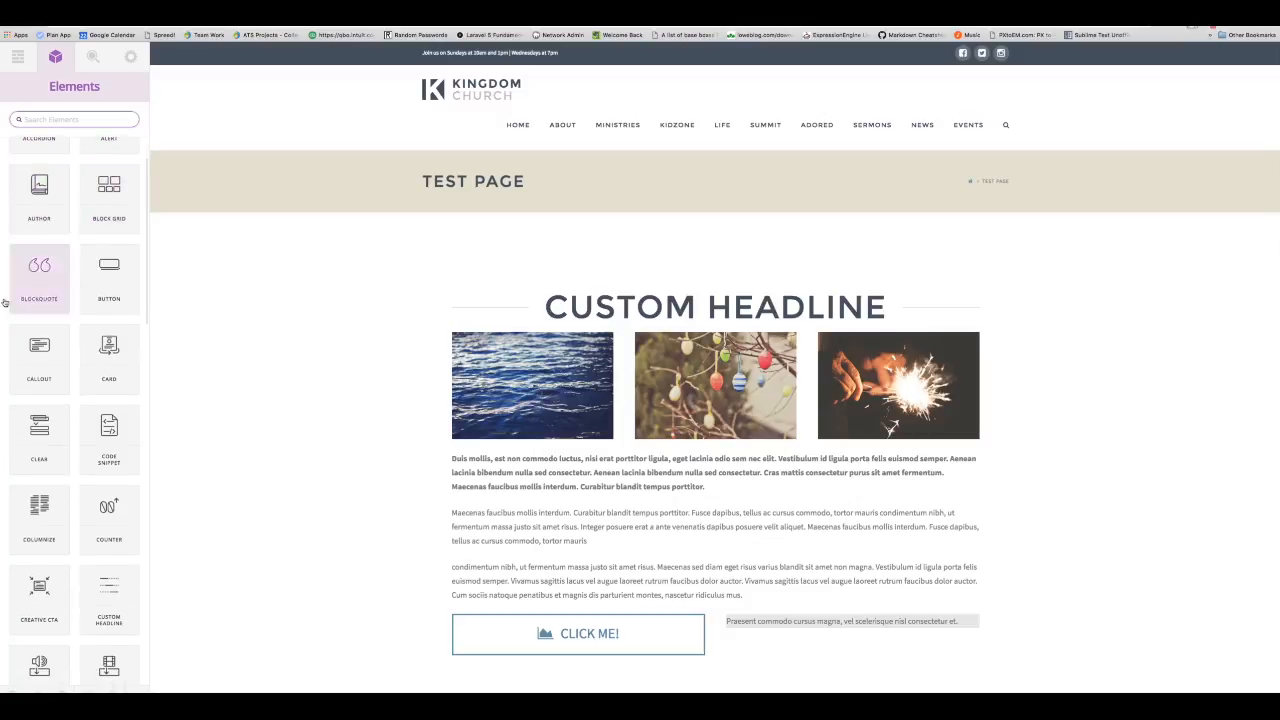
scroll(95, 350, "down", 2)
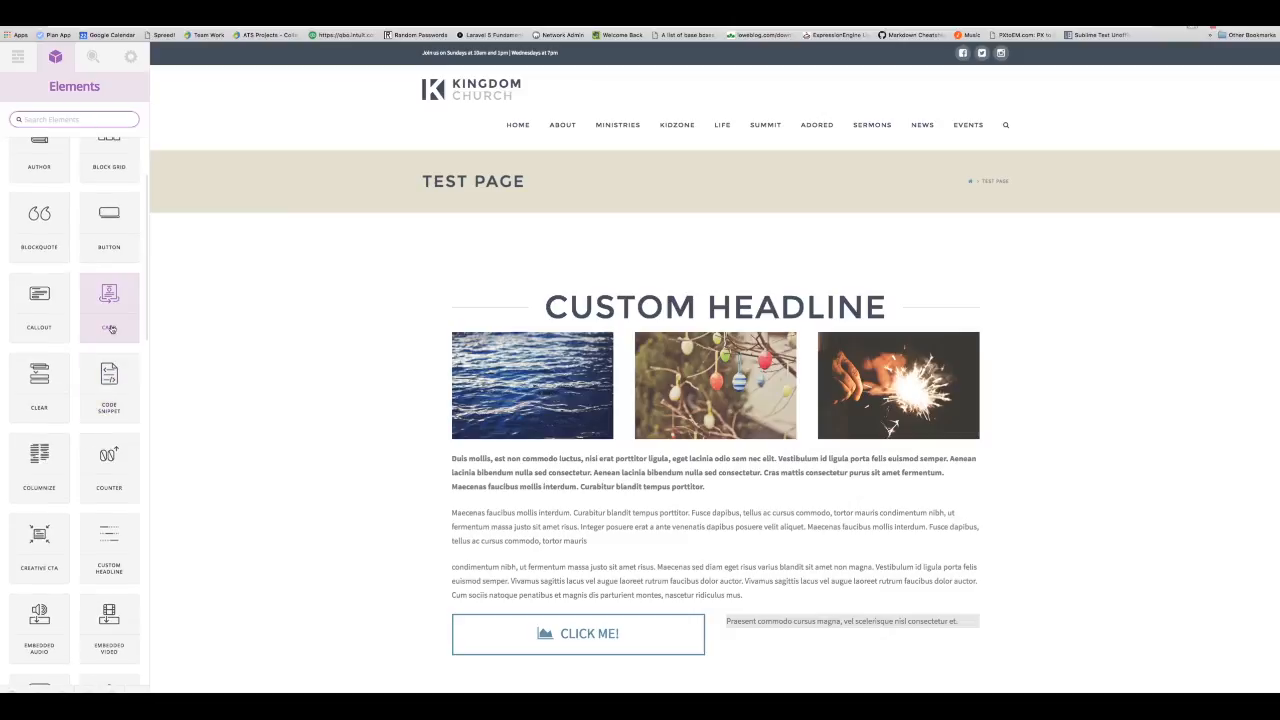
scroll(112, 329, "down", 1)
left_click_drag(112, 256, 563, 300)
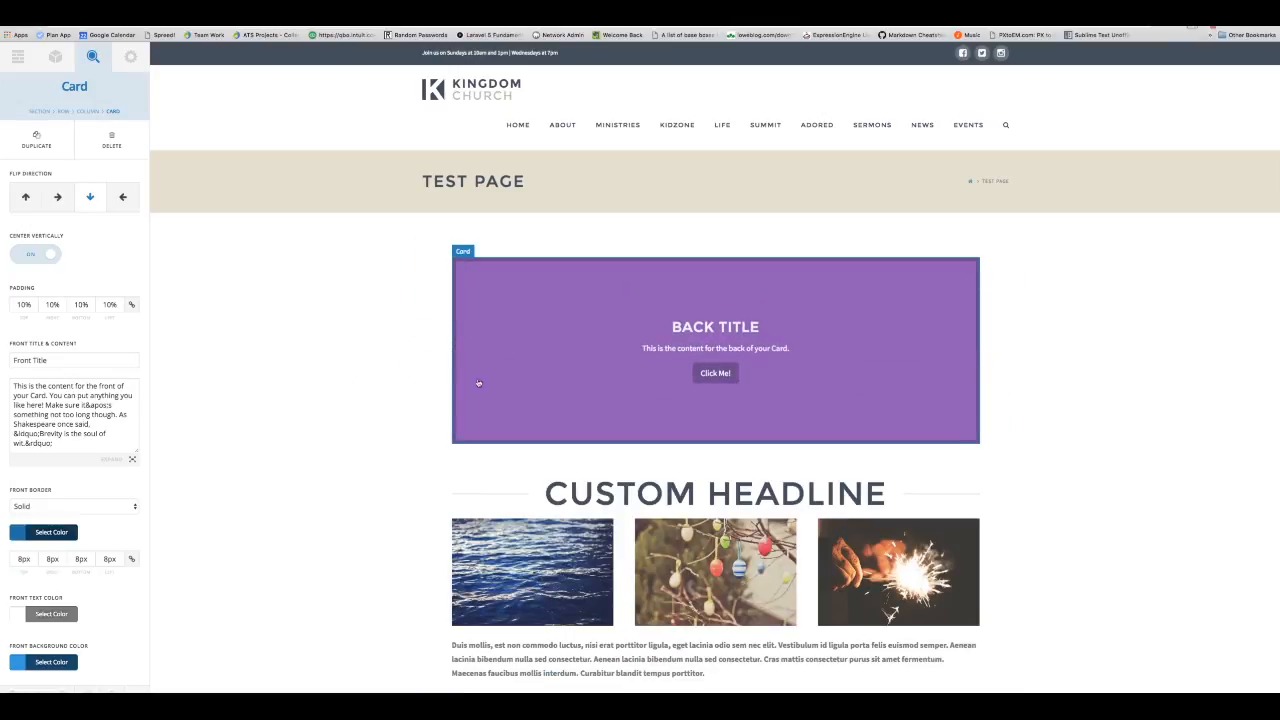
Step: Add a Columnize element directly above the card
left_click(62, 66)
scroll(117, 296, "down", 5)
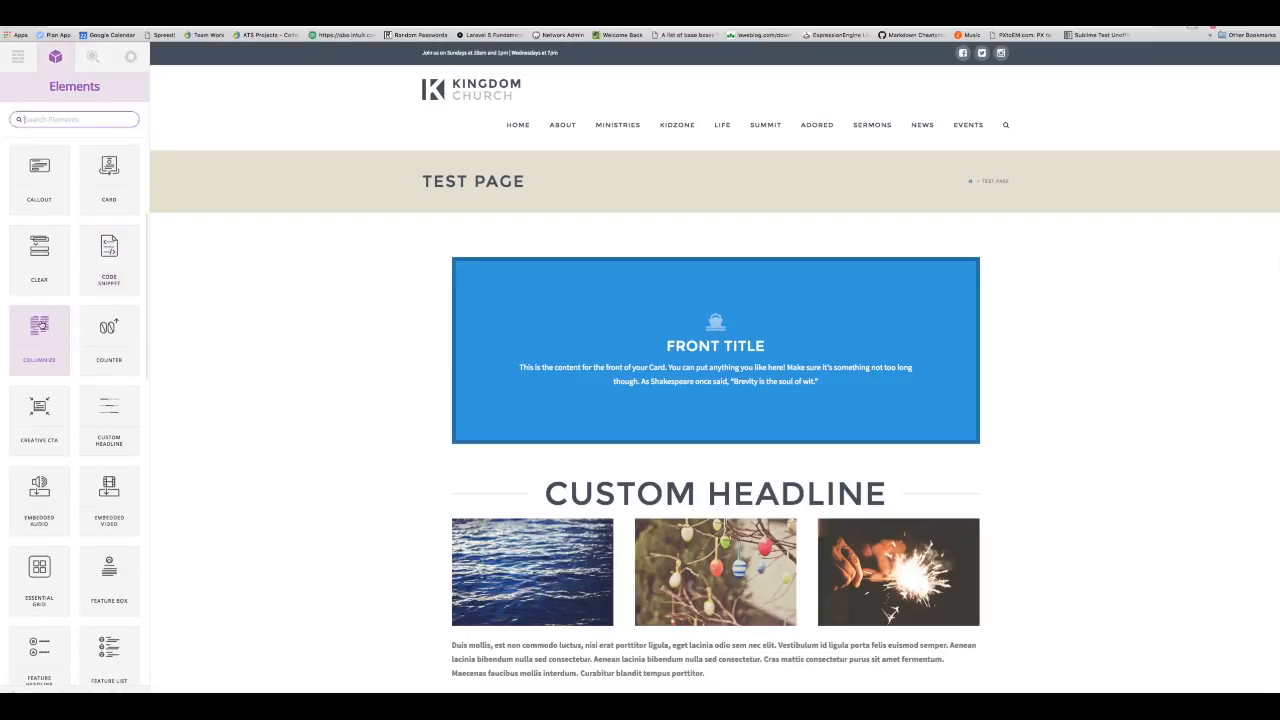
scroll(41, 325, "down", 1)
left_click_drag(40, 320, 676, 270)
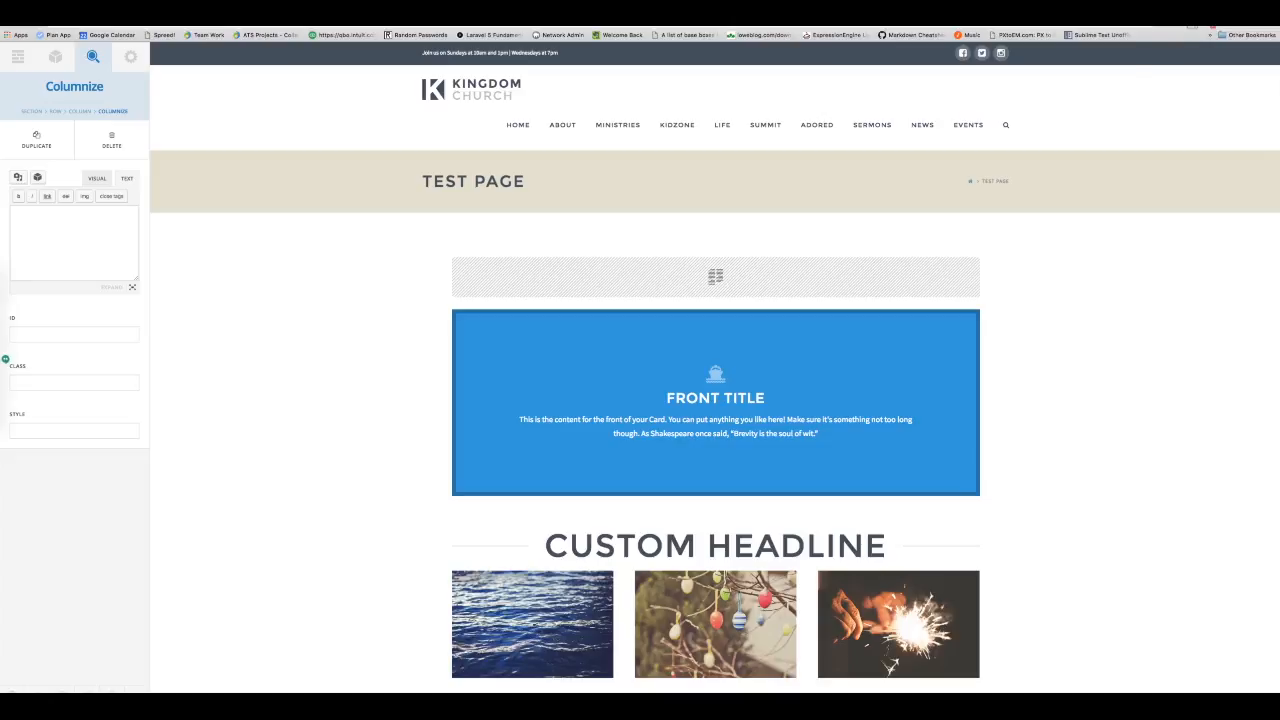
Step: Fill the Columnize element's content with four generated Lorem ipsum paragraphs
left_click(1057, 8)
left_click(1081, 88)
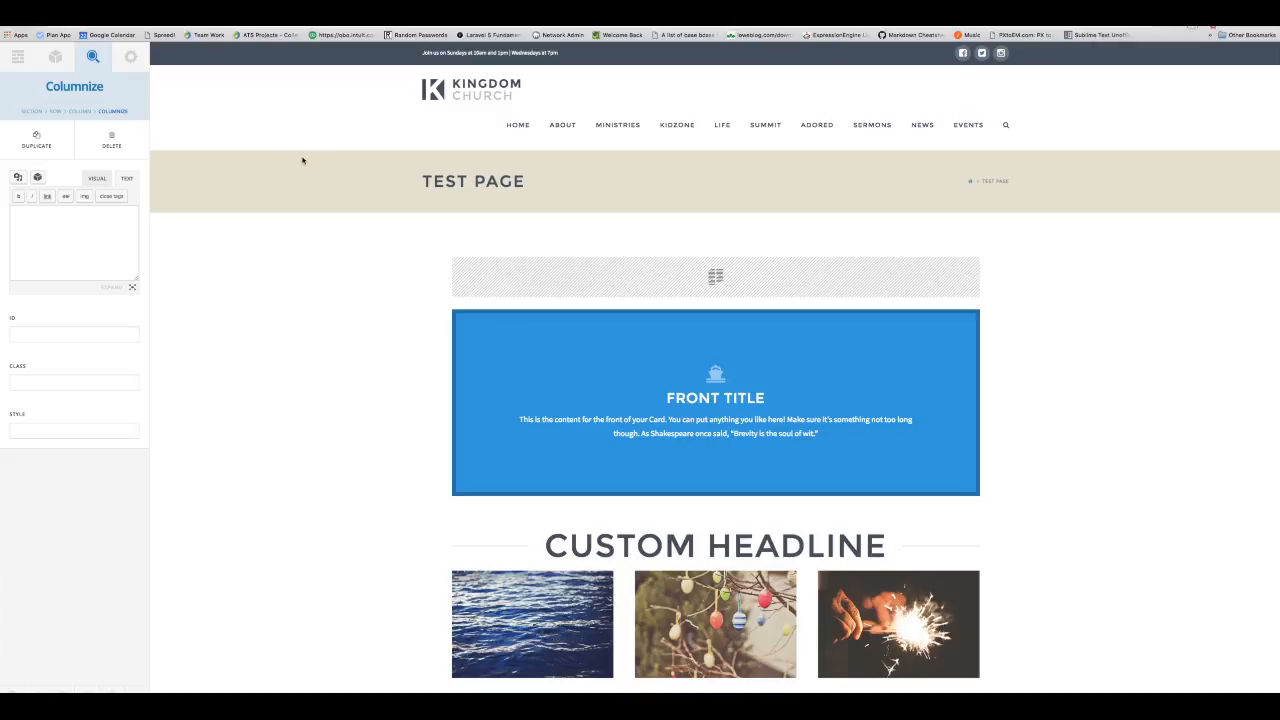
key("super+v")
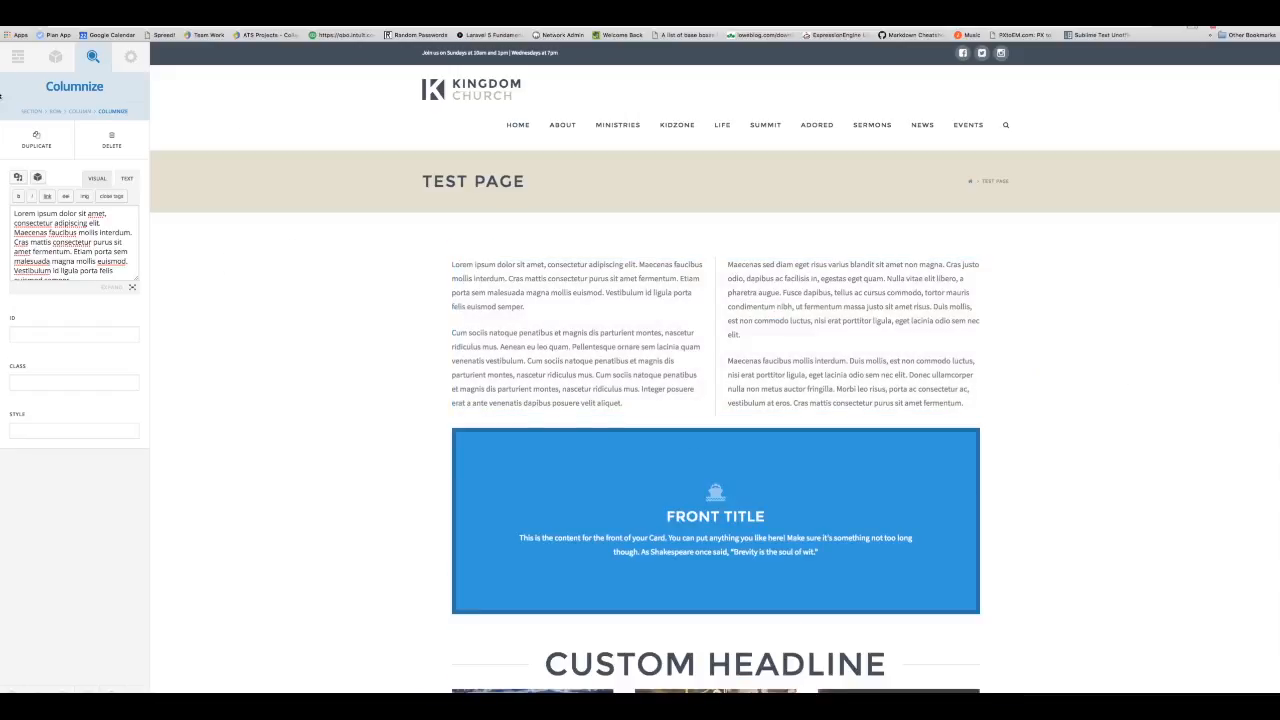
Step: Look through the available Cornerstone elements, from Accordion down to Widget Area
left_click(55, 56)
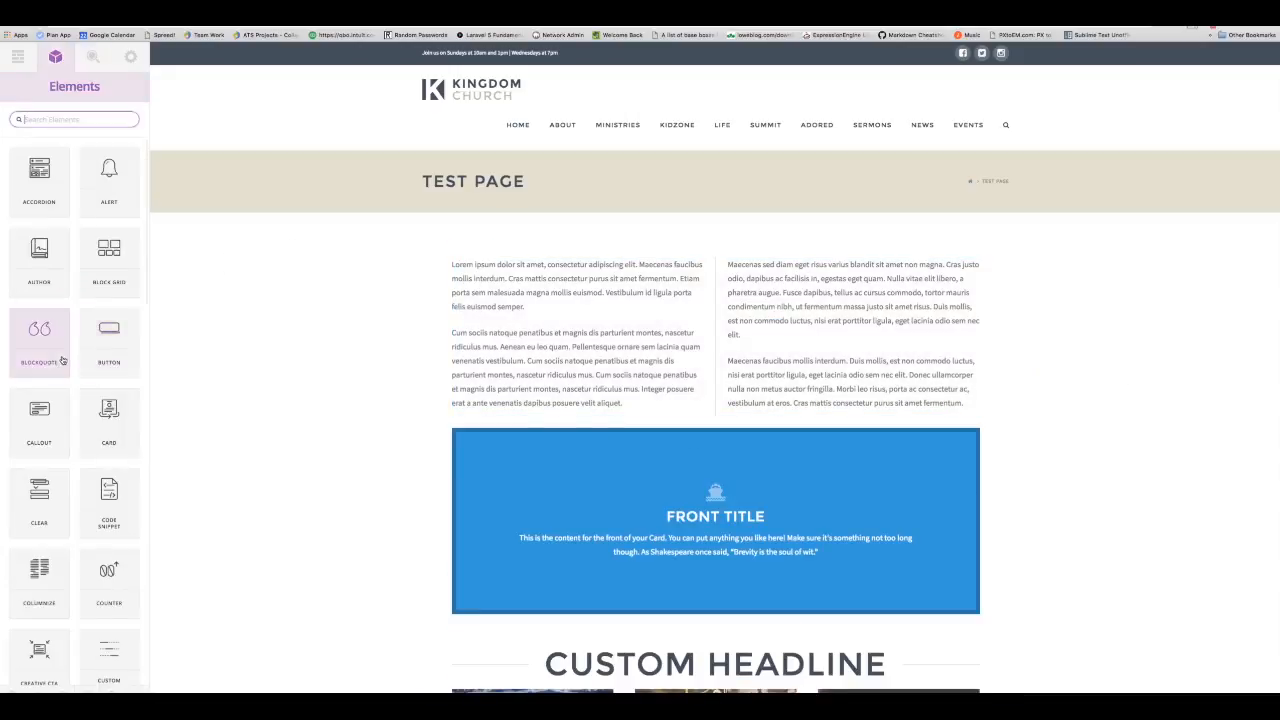
scroll(64, 348, "down", 3)
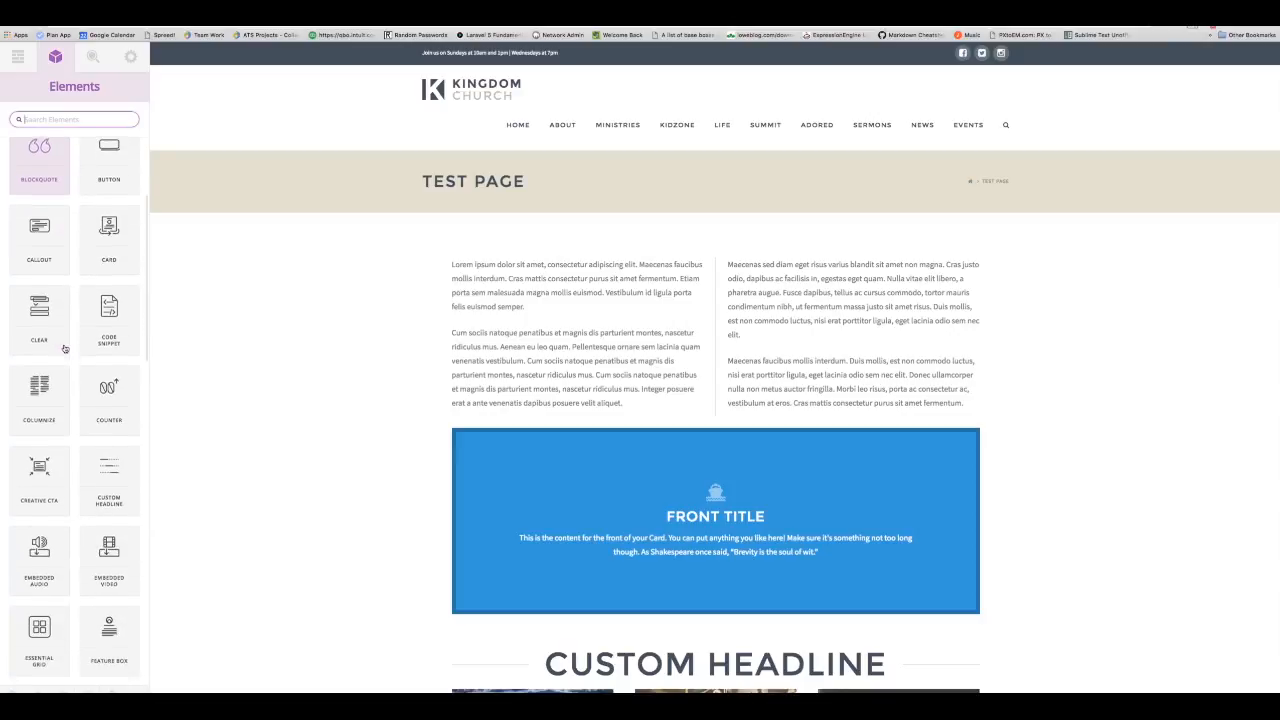
scroll(64, 348, "down", 1)
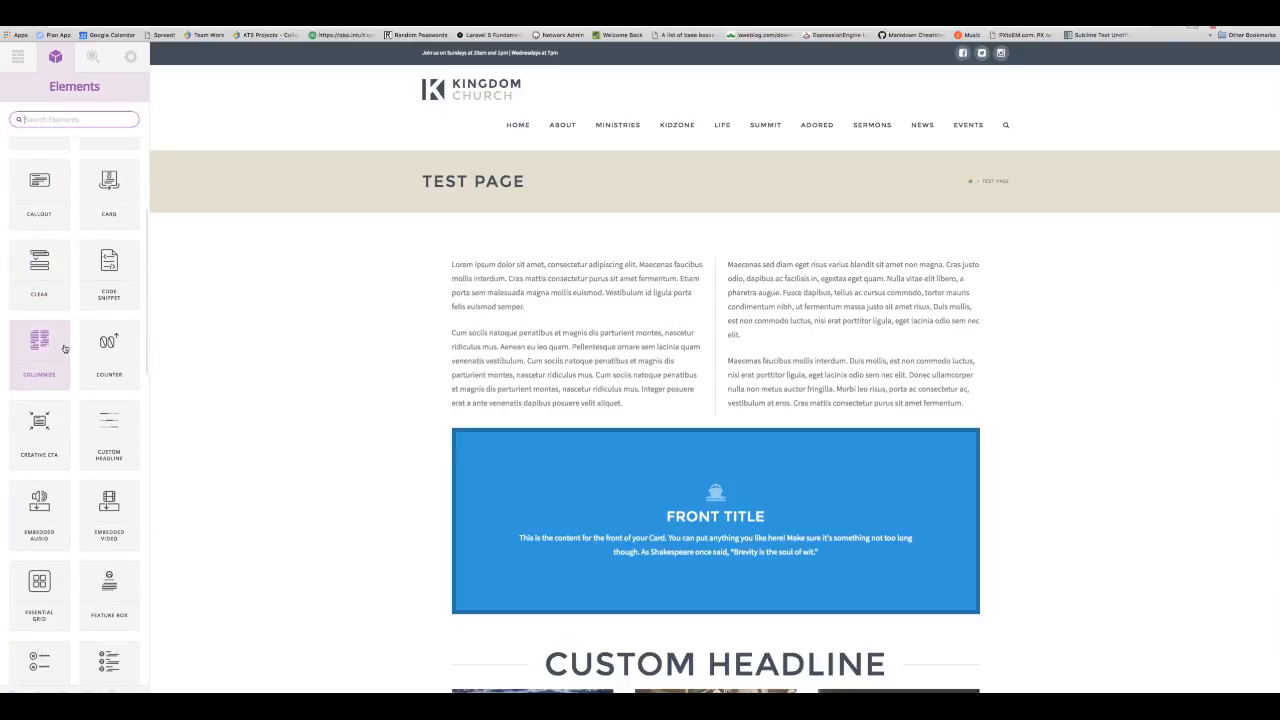
scroll(64, 348, "down", 2)
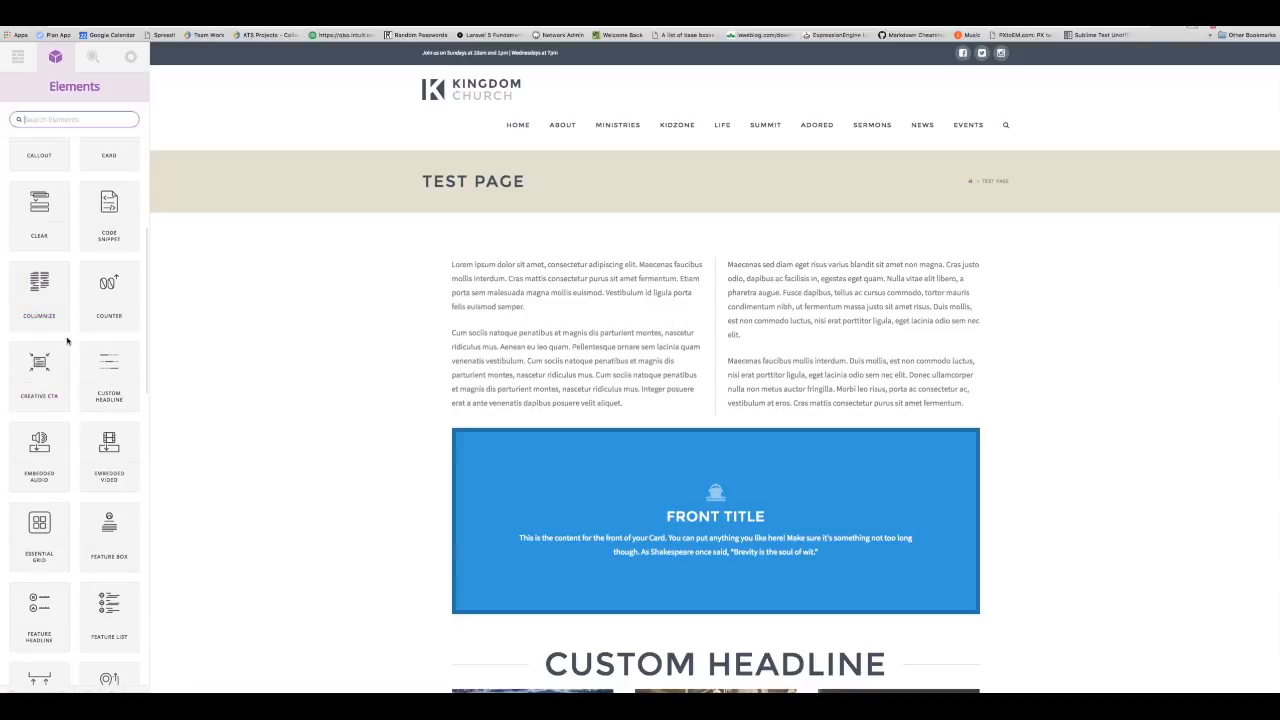
scroll(100, 318, "down", 2)
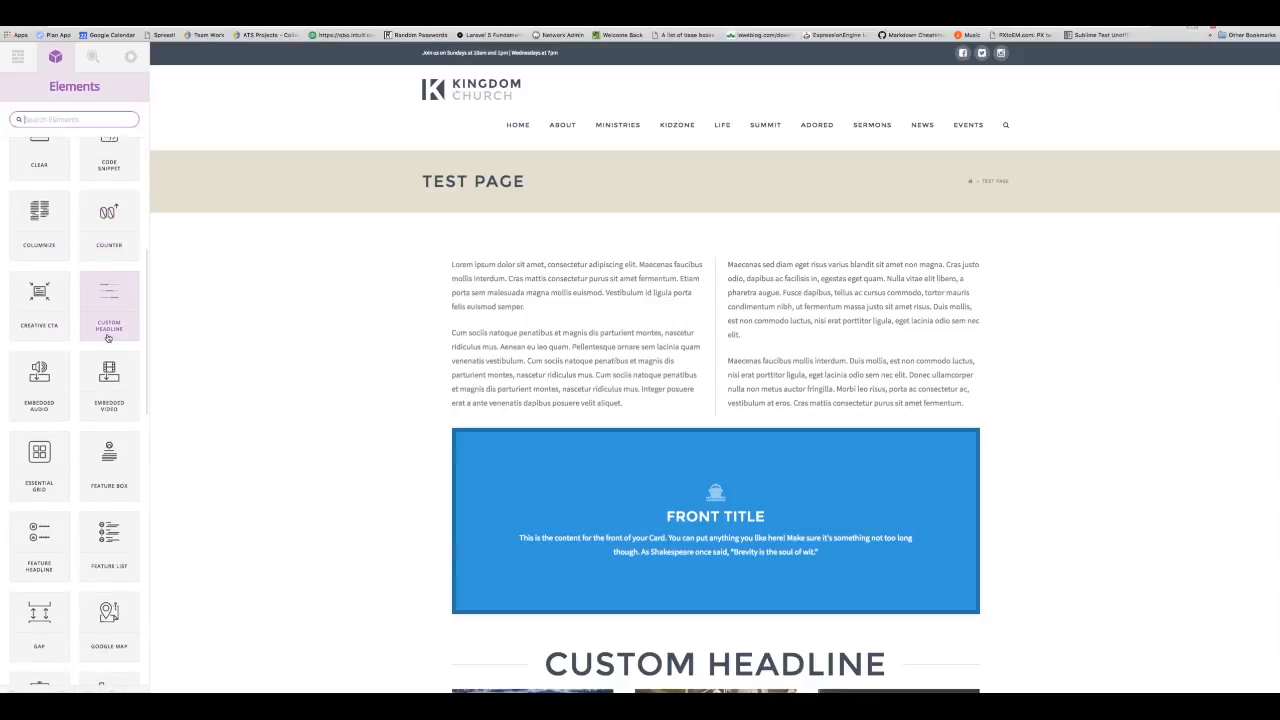
scroll(108, 338, "down", 2)
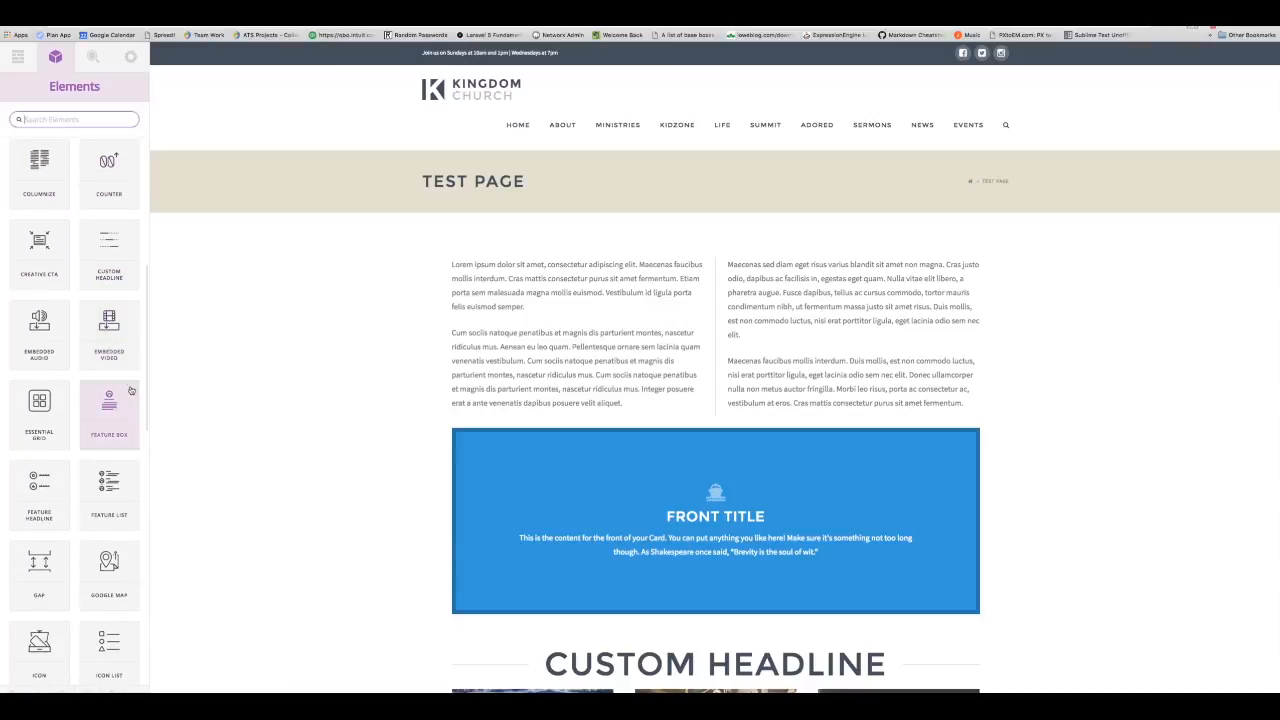
scroll(112, 355, "down", 5)
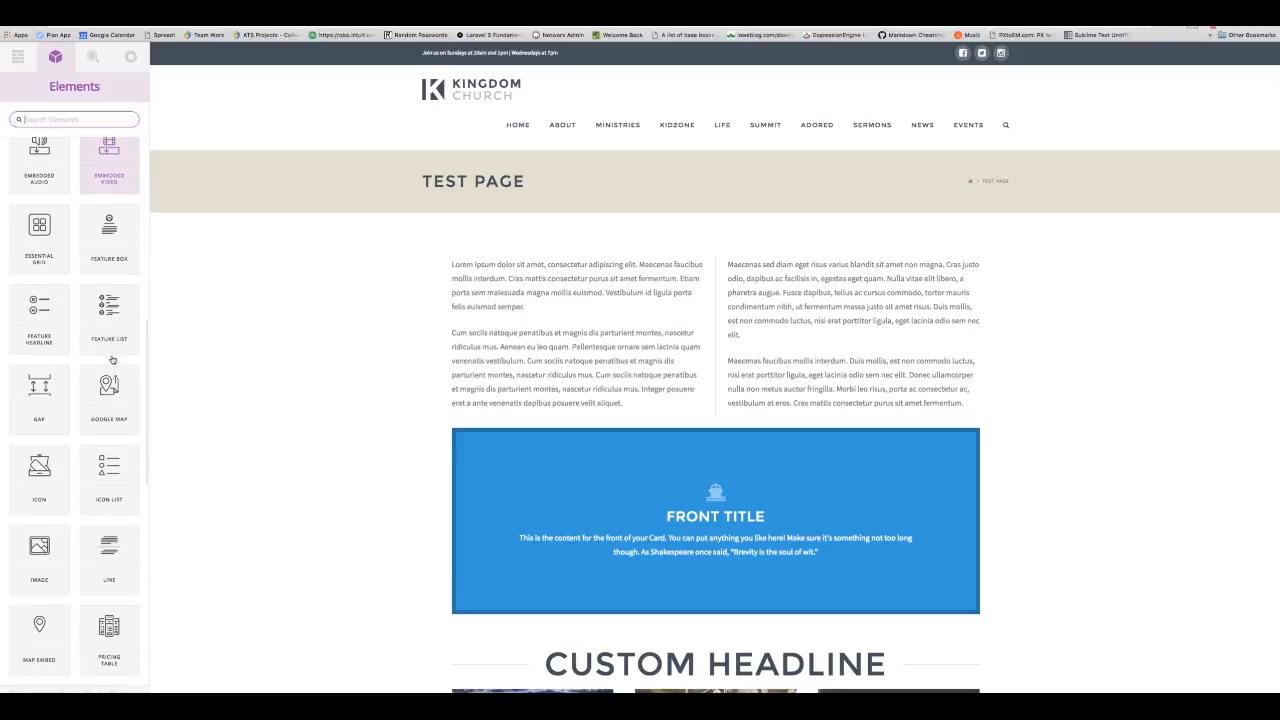
scroll(112, 360, "down", 1)
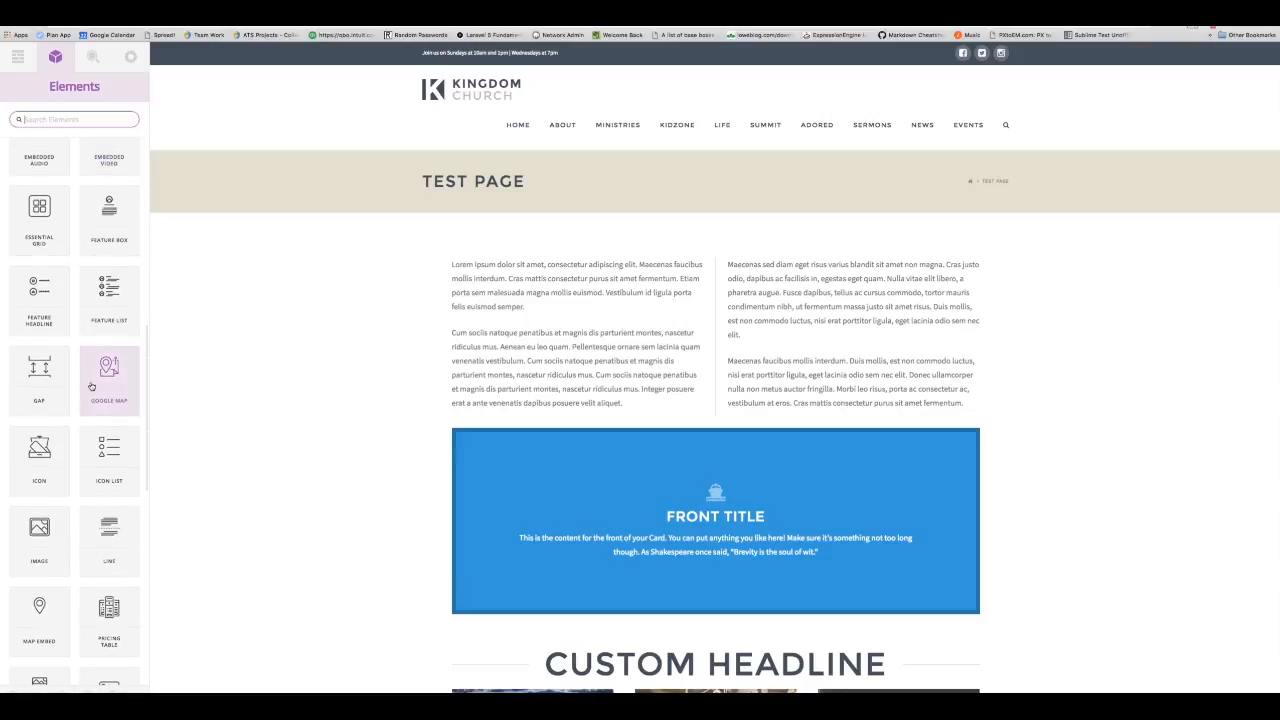
scroll(112, 362, "down", 3)
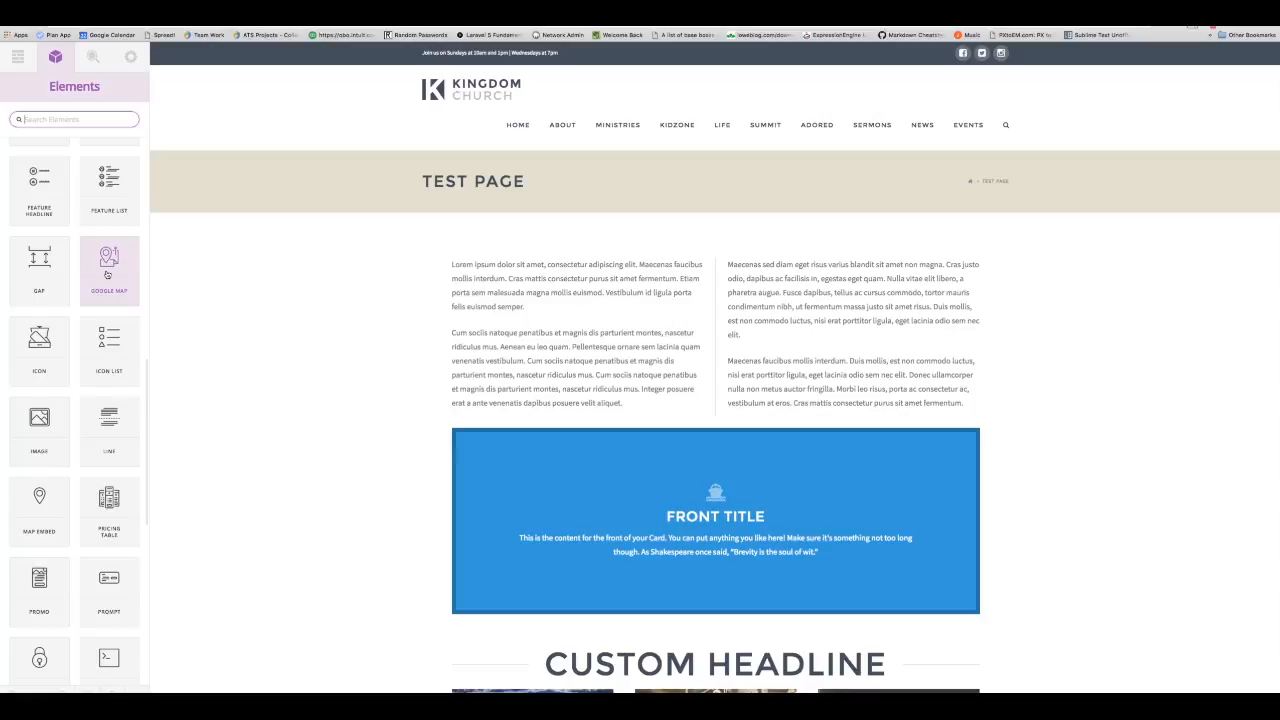
scroll(110, 268, "down", 5)
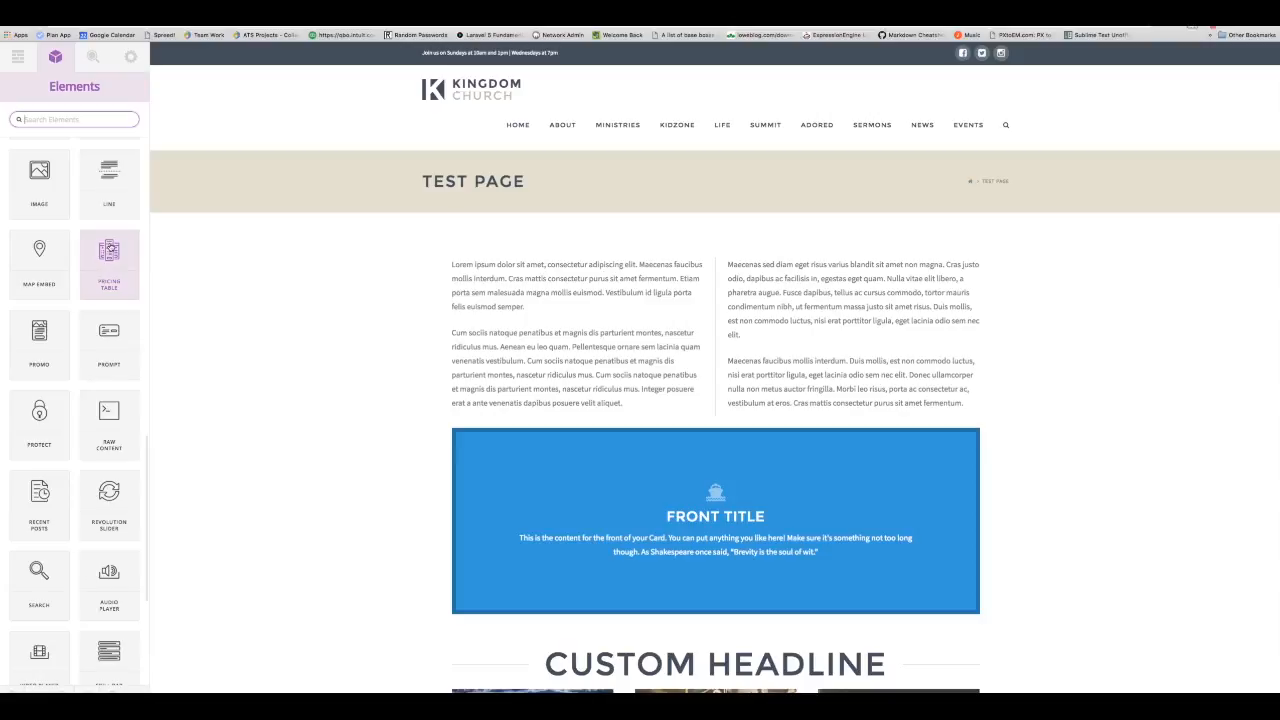
scroll(111, 284, "down", 2)
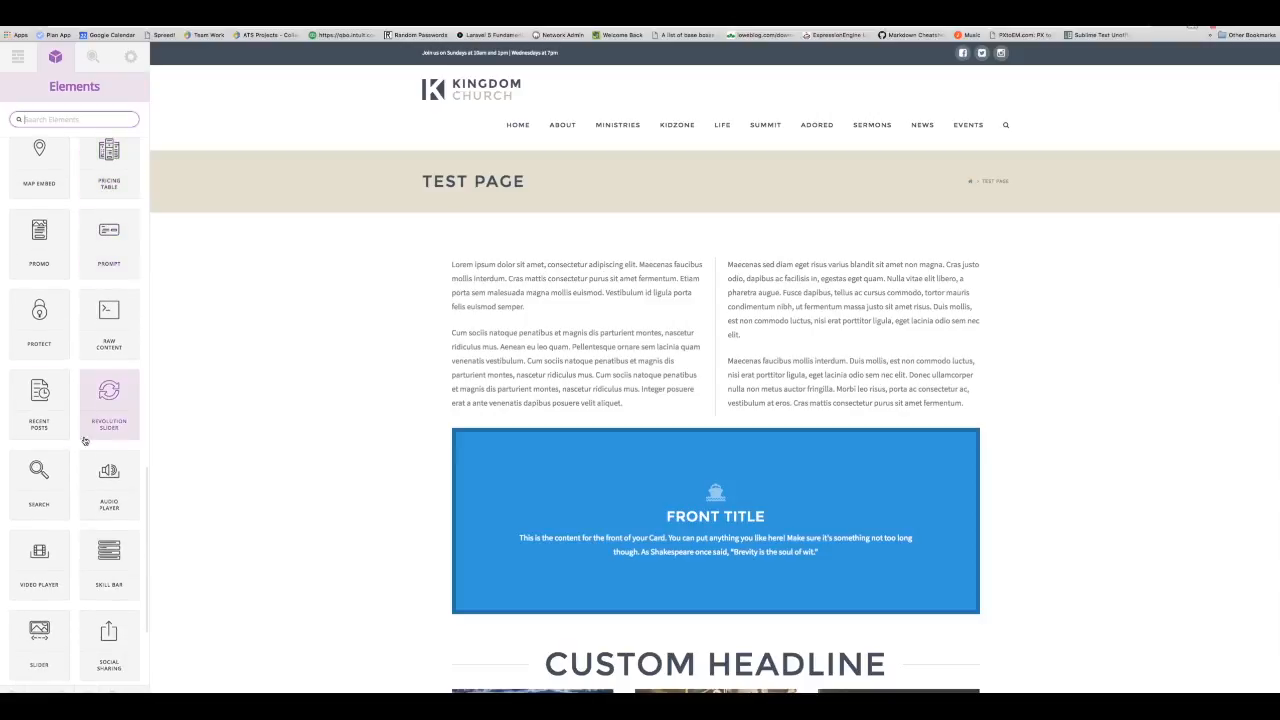
scroll(107, 426, "down", 2)
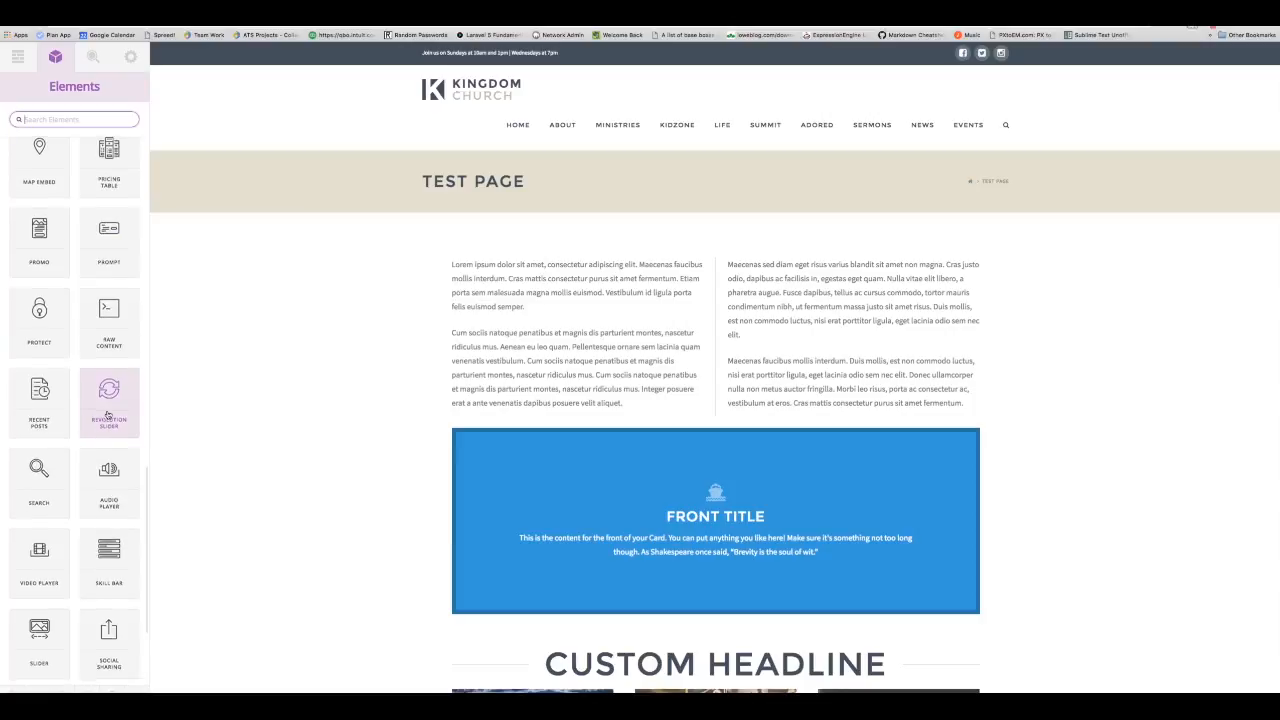
scroll(108, 414, "down", 2)
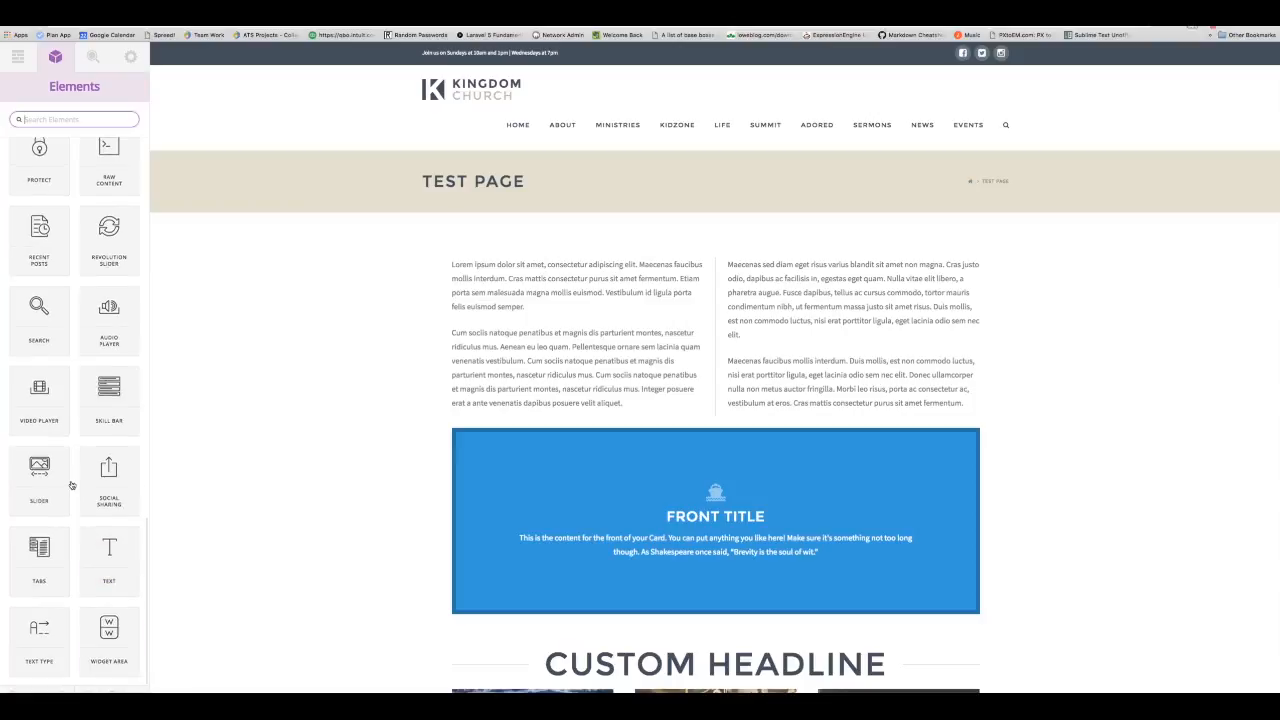
Step: Add a Protect element above the columnized text
scroll(71, 483, "up", 4)
scroll(71, 483, "up", 4)
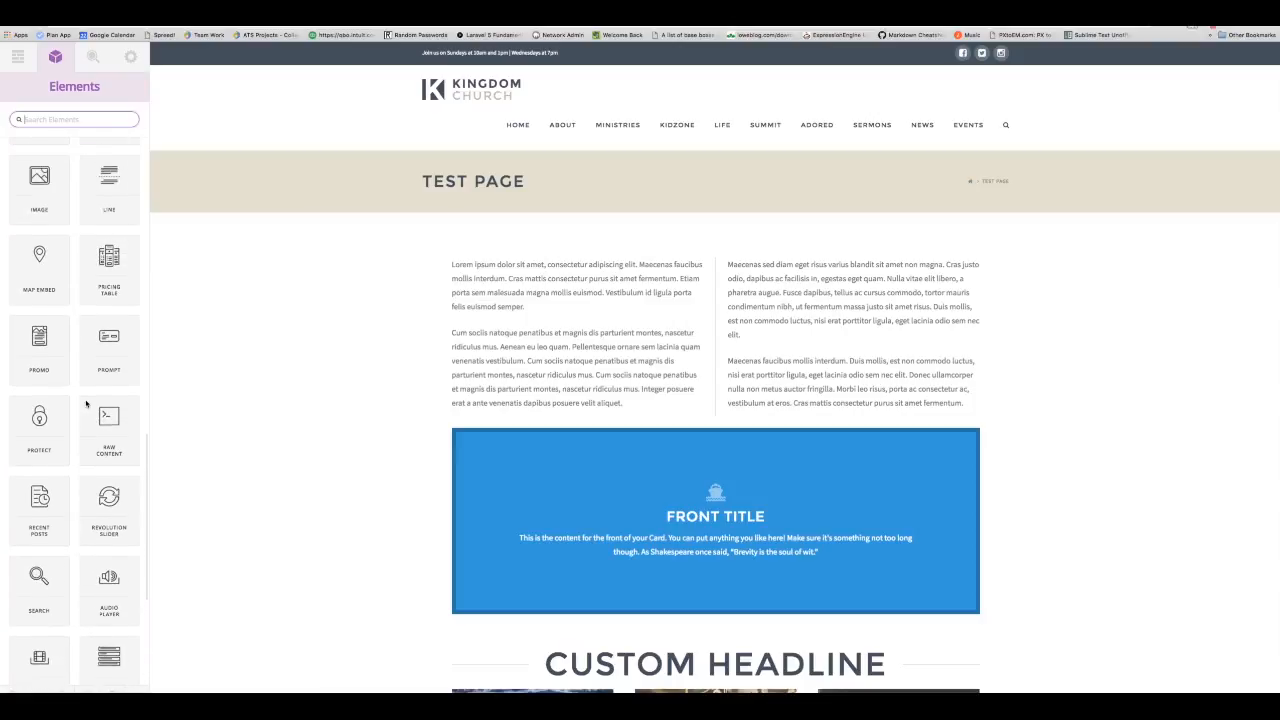
mouse_move(37, 457)
left_mouse_down()
mouse_move(131, 466)
mouse_move(539, 290)
mouse_move(588, 287)
left_mouse_up()
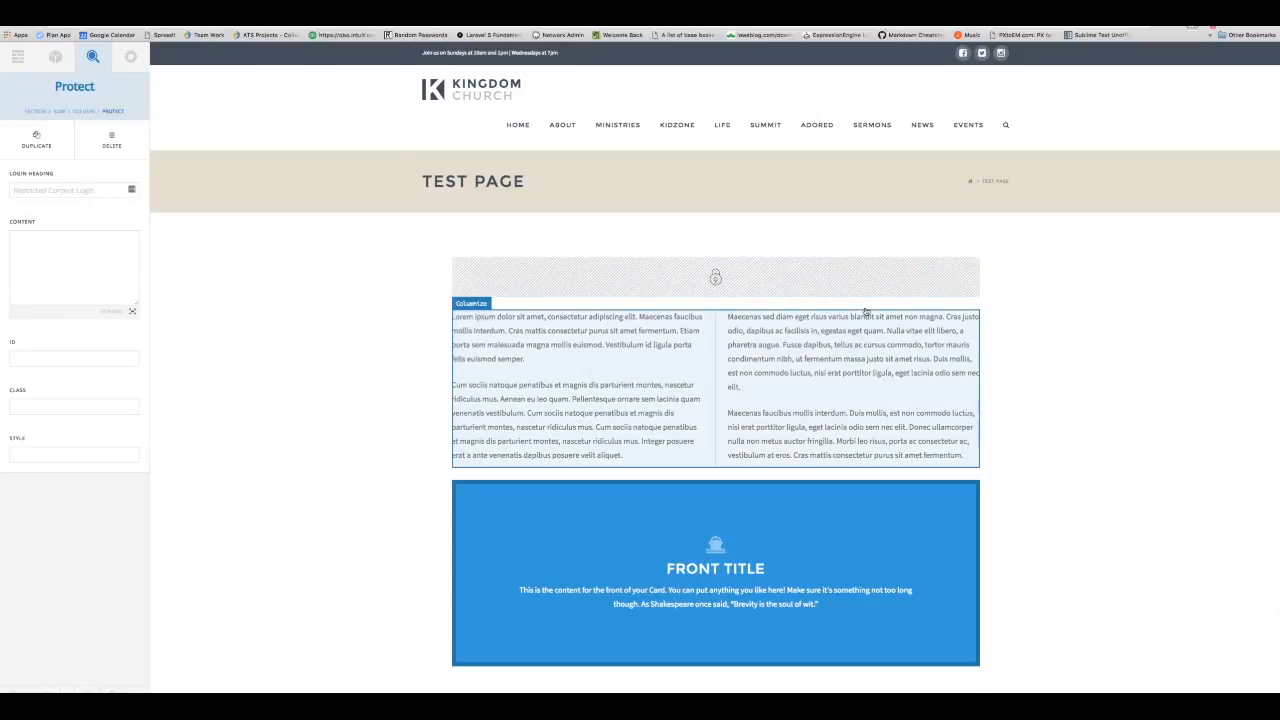
left_click(73, 188)
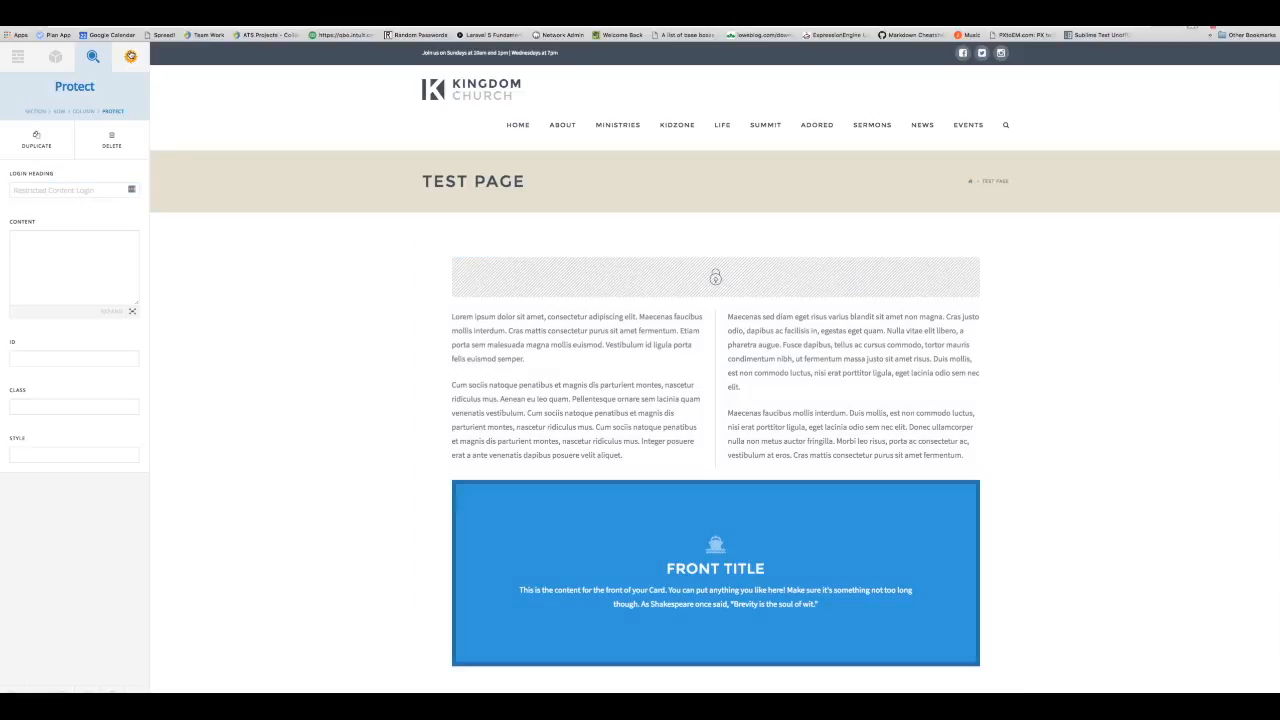
left_click(130, 56)
left_click(93, 60)
scroll(620, 208, "down", 6)
scroll(620, 208, "up", 2)
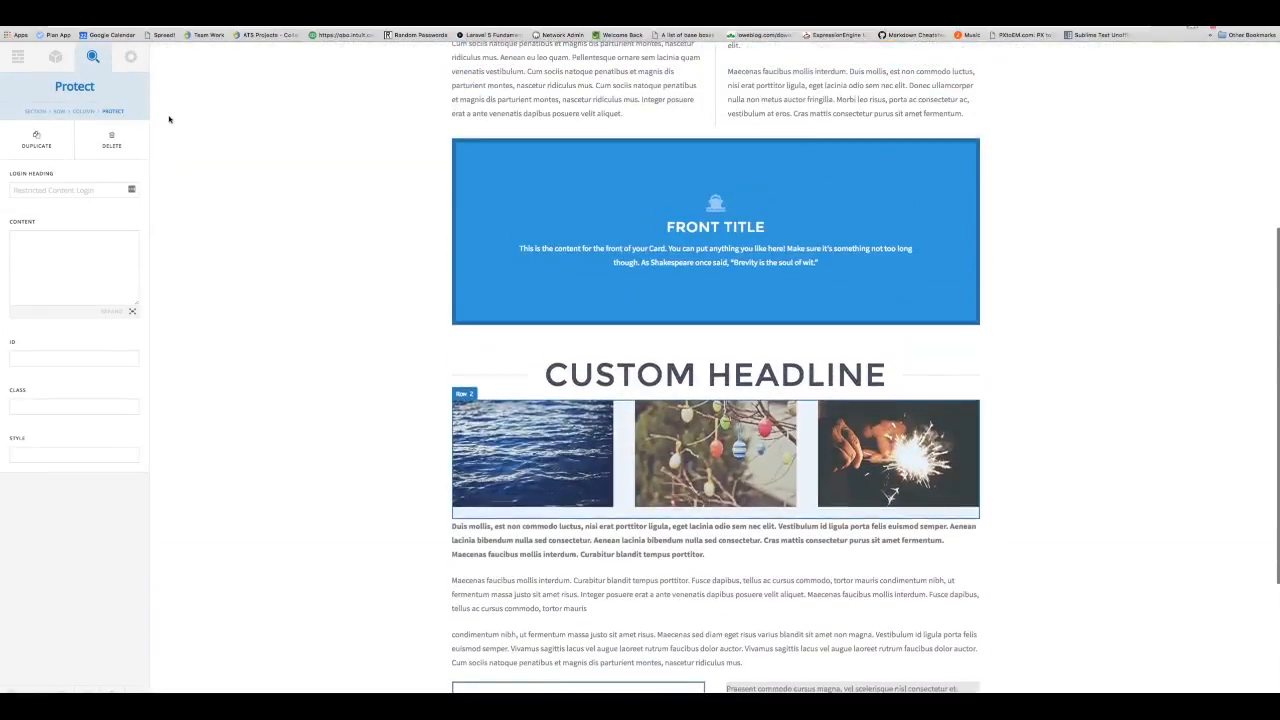
Step: Give Section 1 a solid light grey background color, rgb(230, 228, 228)
left_click(54, 58)
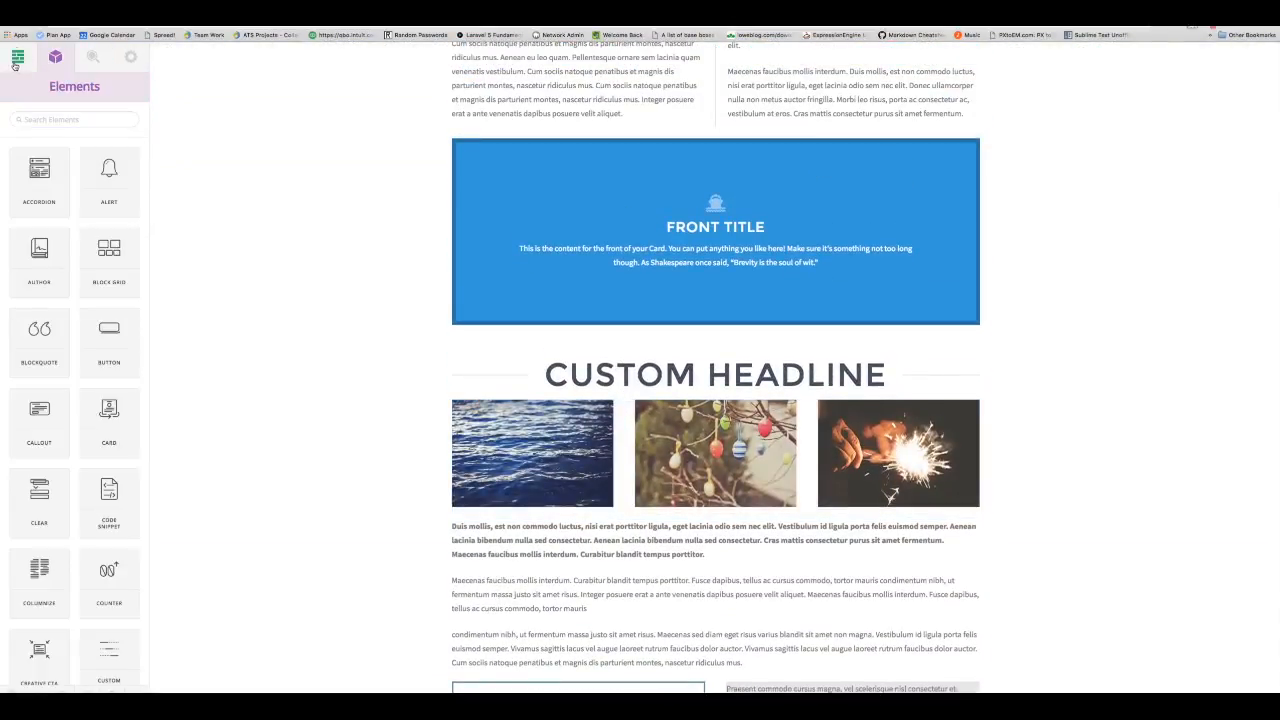
left_click(18, 57)
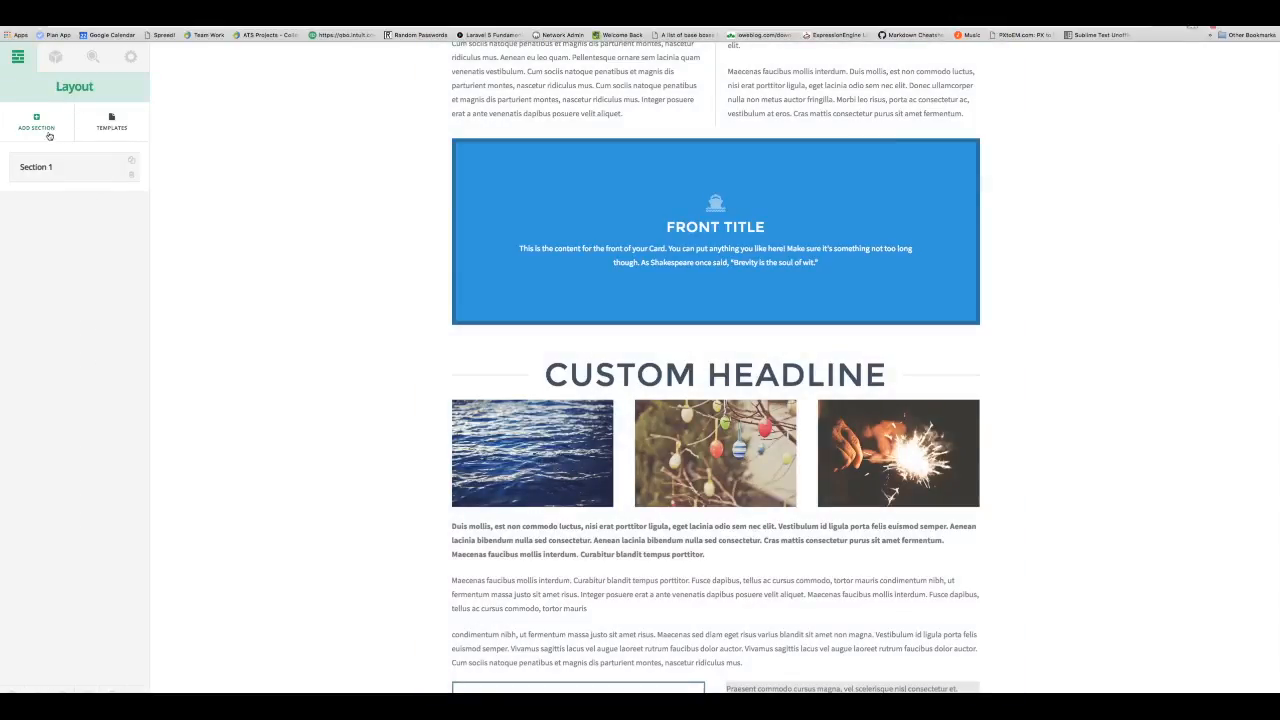
left_click(43, 160)
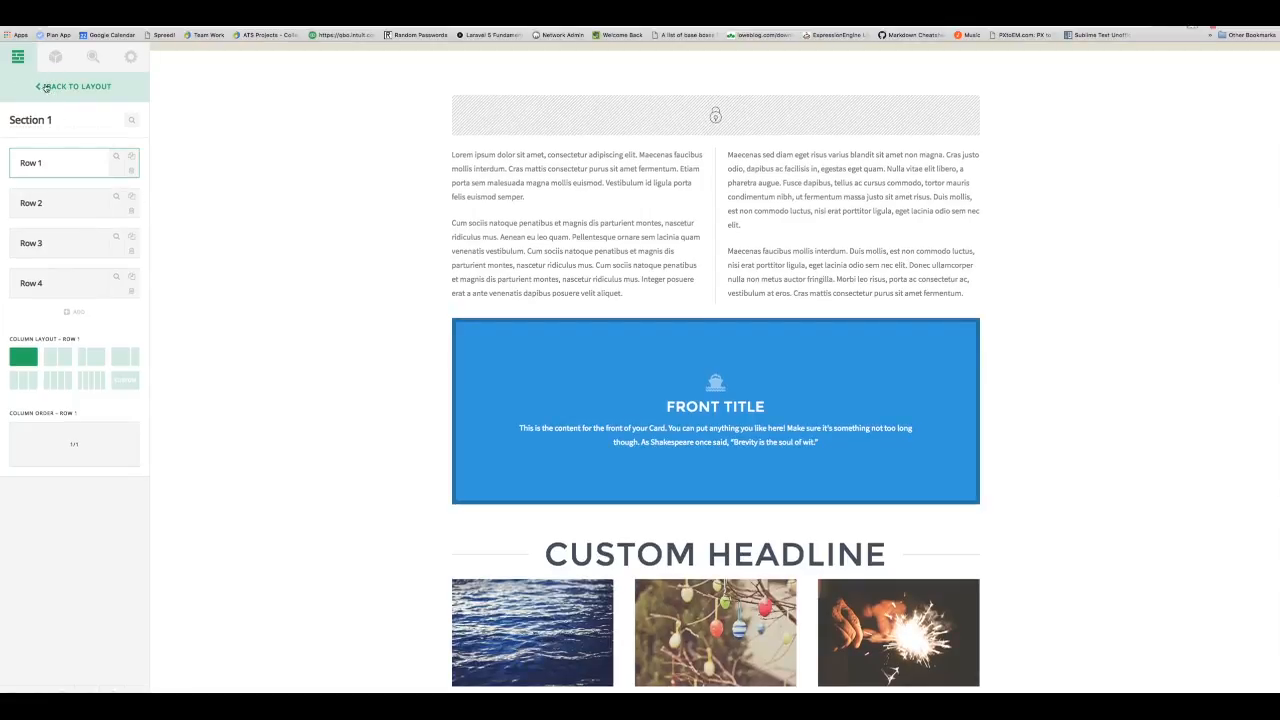
left_click(131, 122)
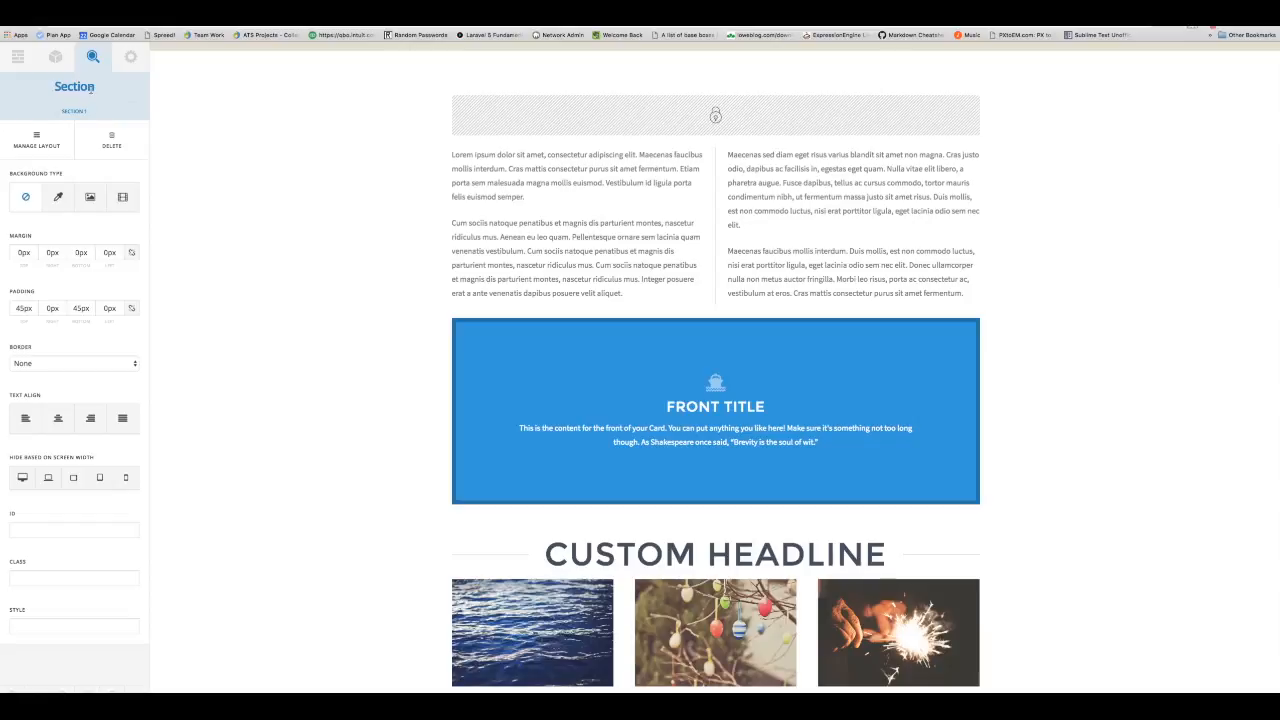
left_click(58, 197)
left_click(35, 253)
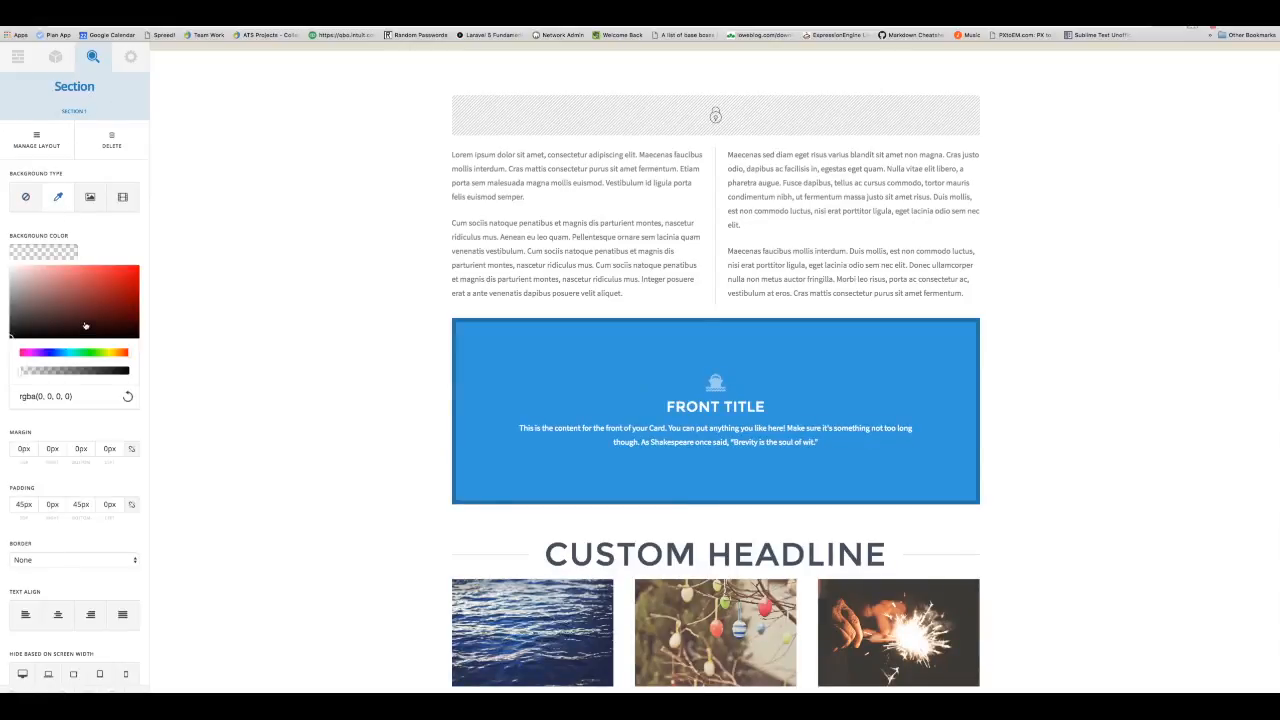
left_click(136, 270)
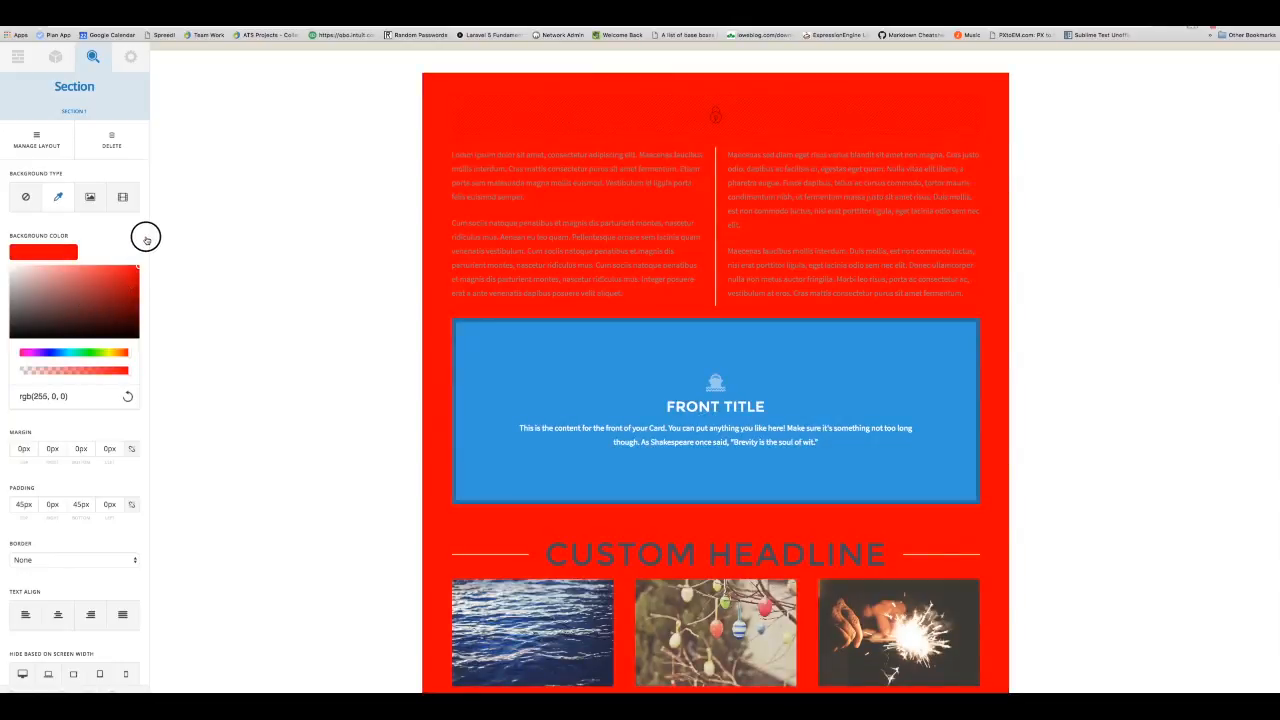
left_click_drag(86, 271, 14, 267)
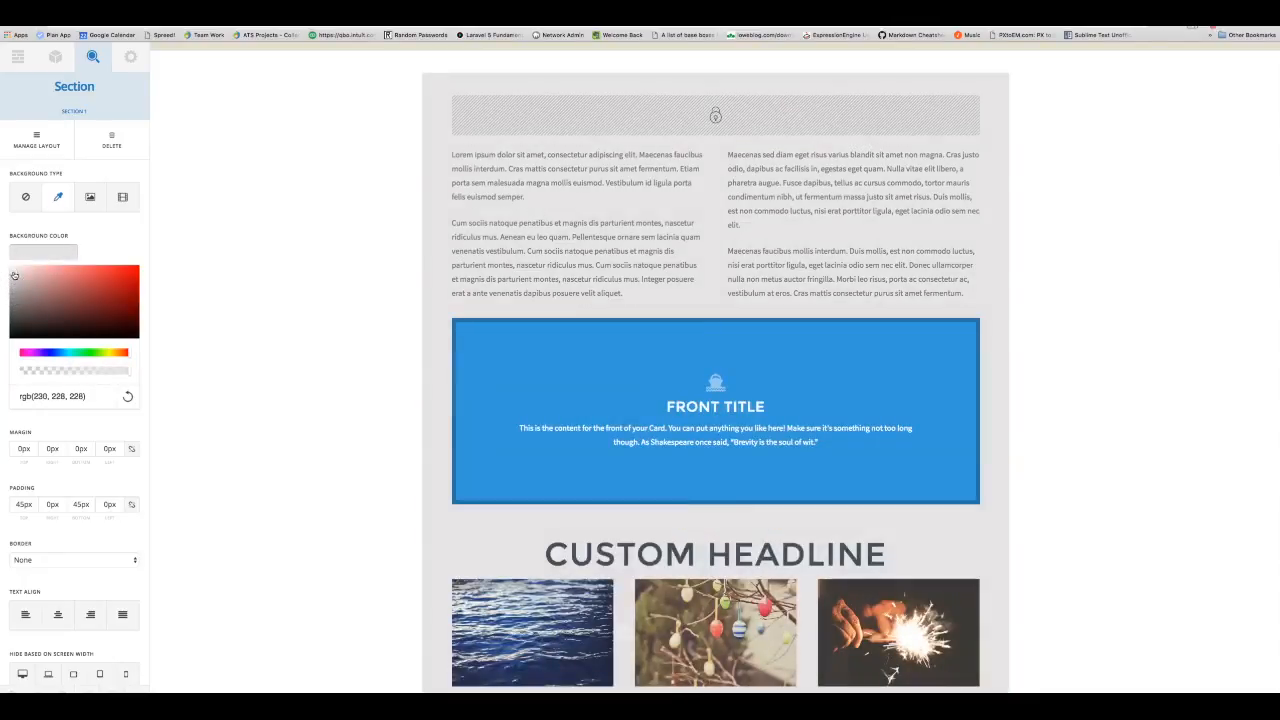
left_click(140, 230)
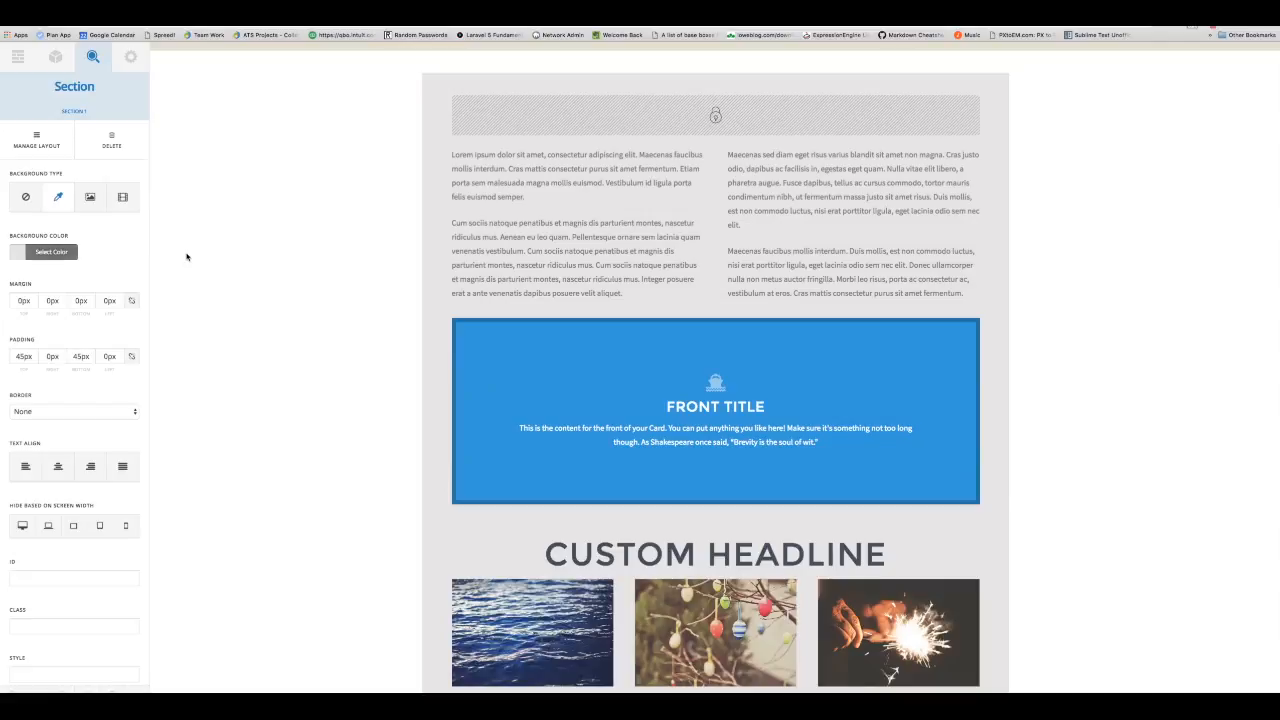
Step: Set the background color of Row 2, the row holding the three images, to near-black
scroll(403, 257, "down", 1)
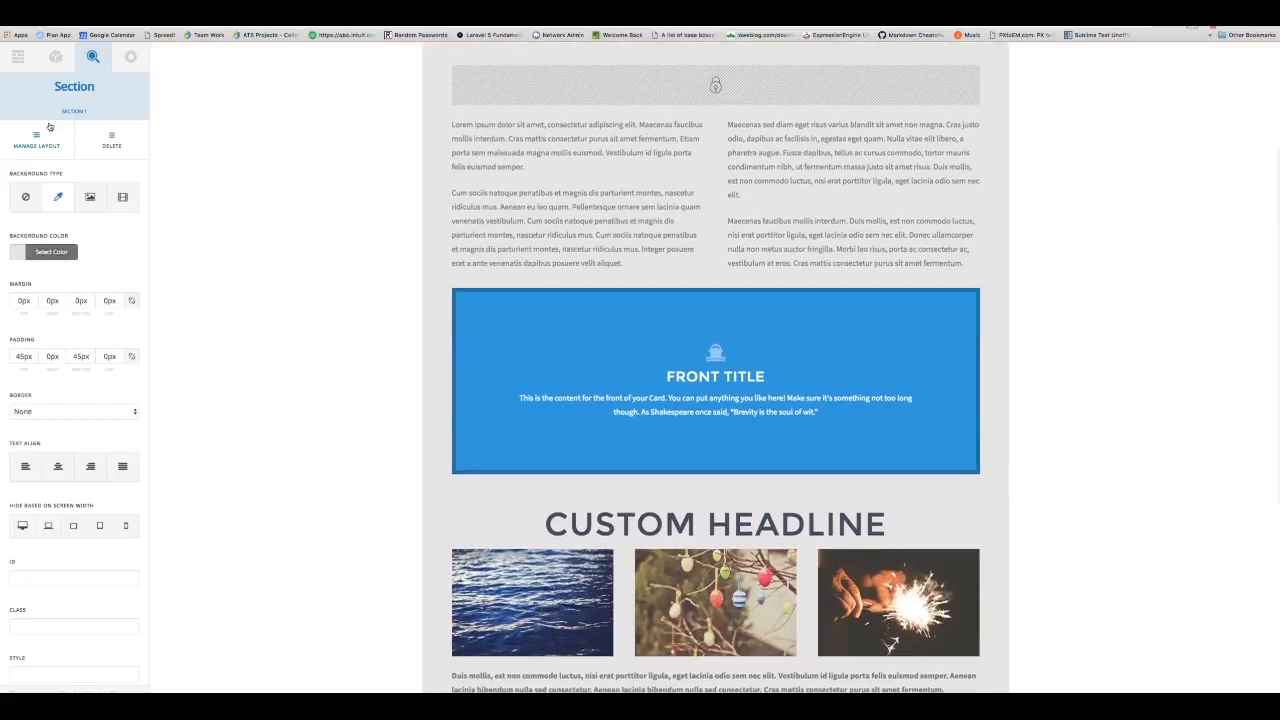
left_click(26, 50)
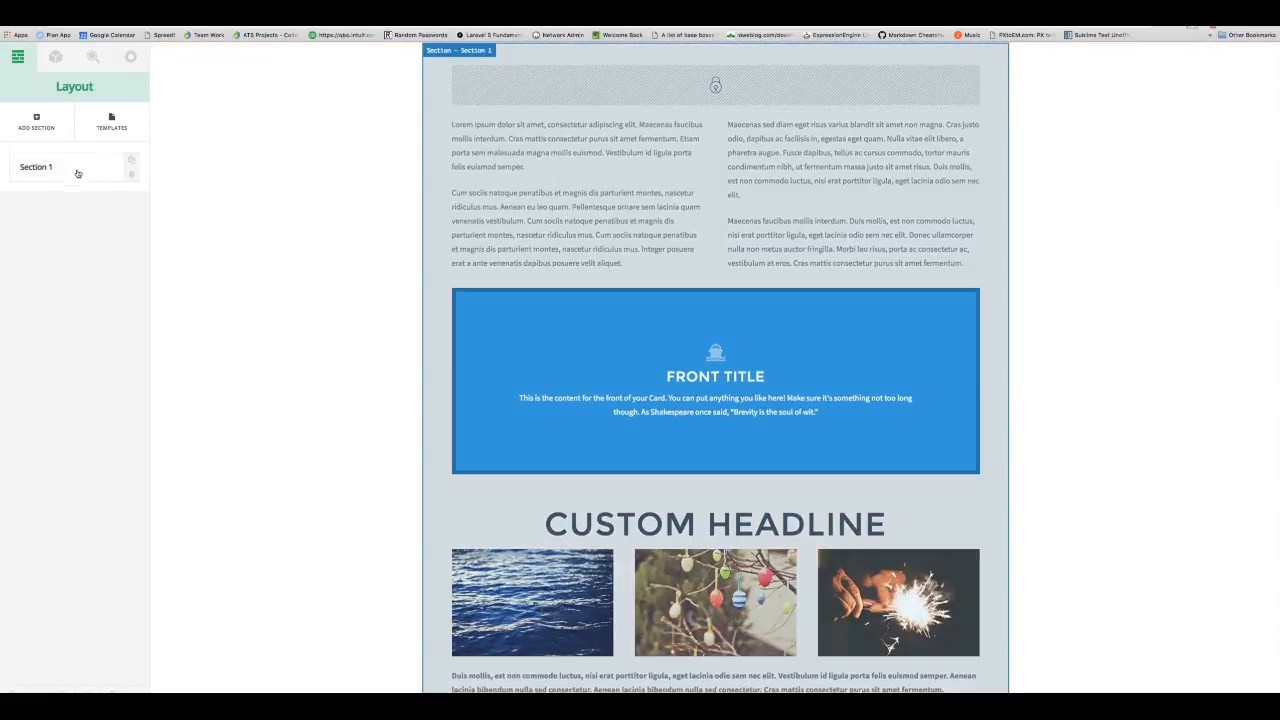
left_click(76, 170)
left_click(116, 198)
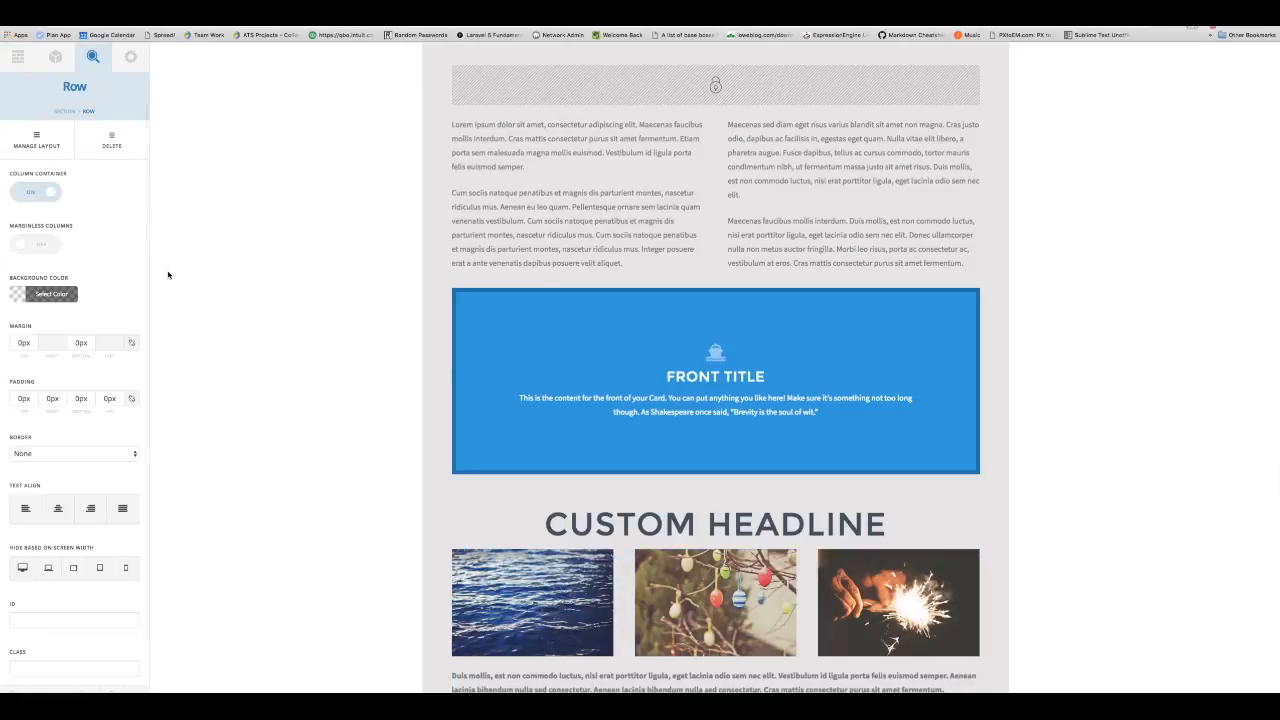
left_click(31, 291)
left_click(118, 266)
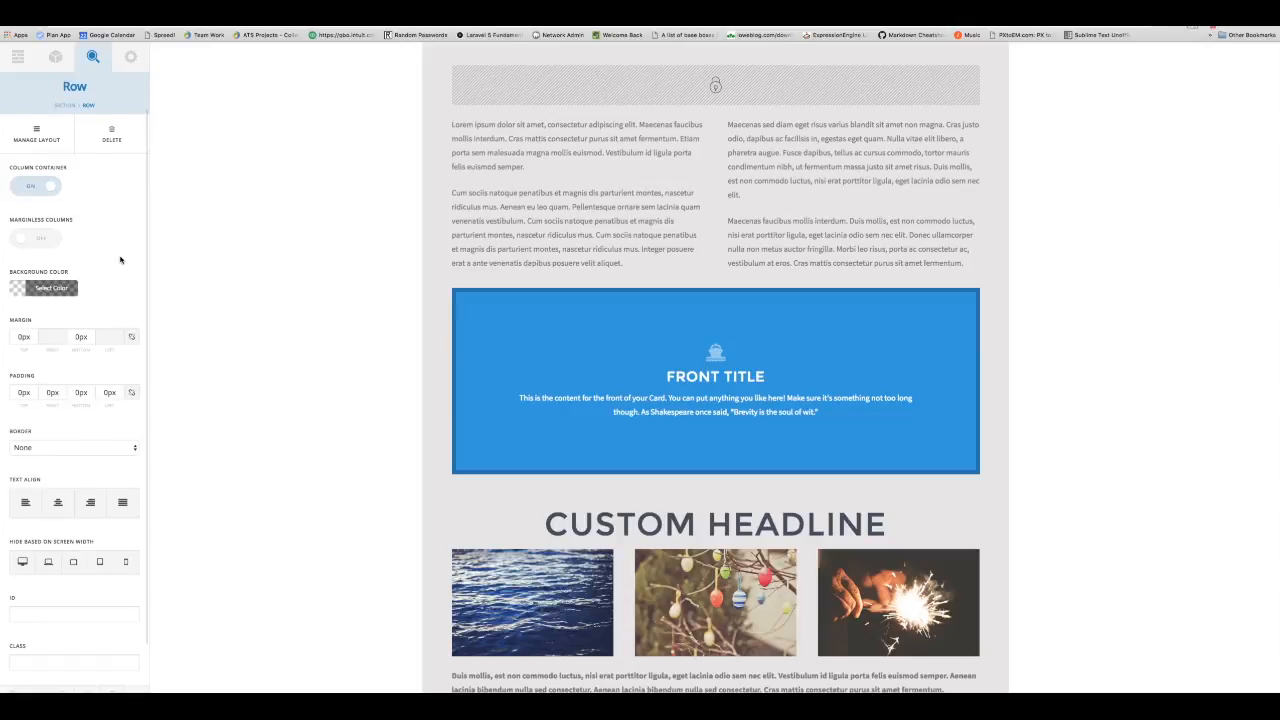
scroll(122, 258, "down", 2)
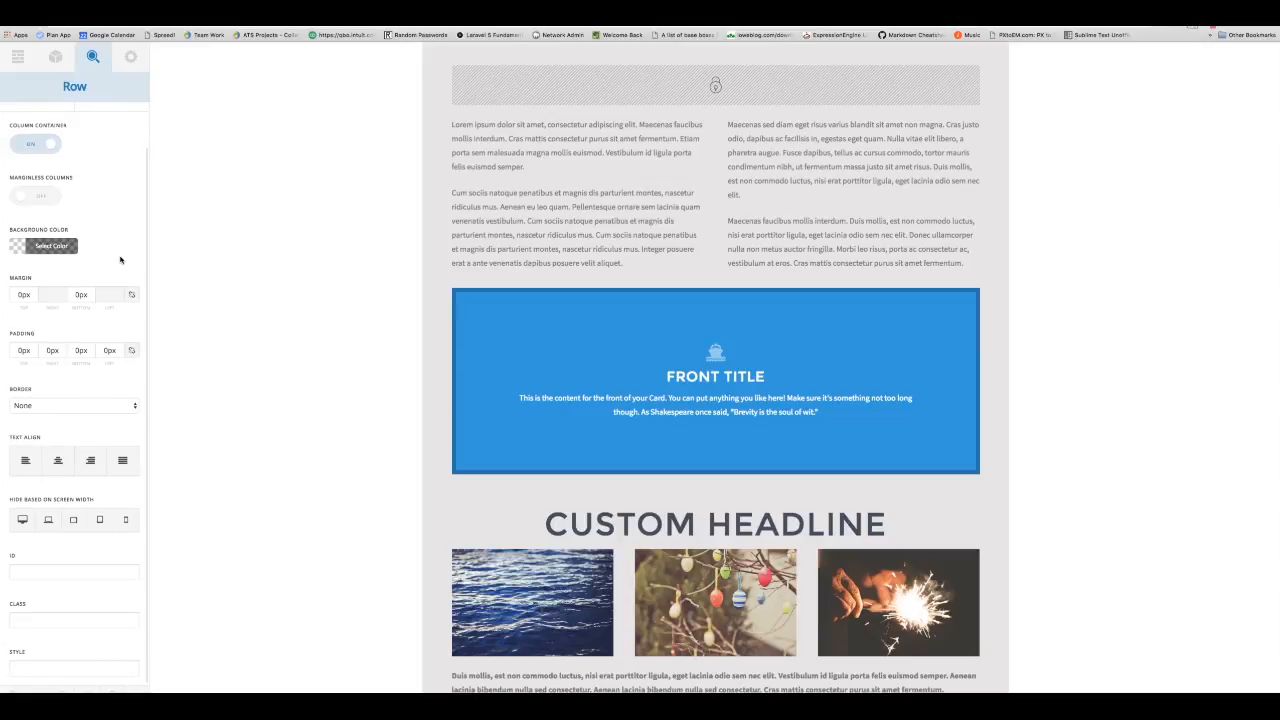
left_click(40, 247)
left_click_drag(74, 305, 107, 347)
left_click(120, 232)
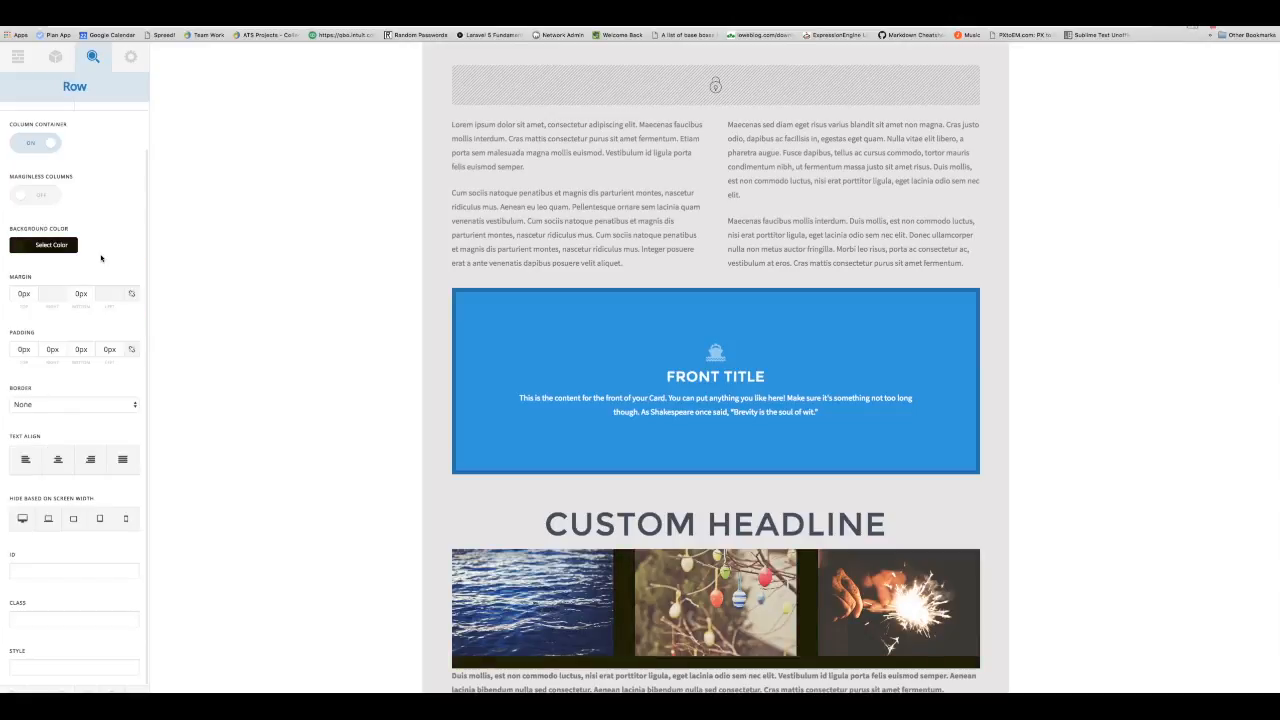
Step: Change the three-image row's background color to olive green
left_click(62, 250)
left_click_drag(95, 322, 108, 289)
left_click(106, 184)
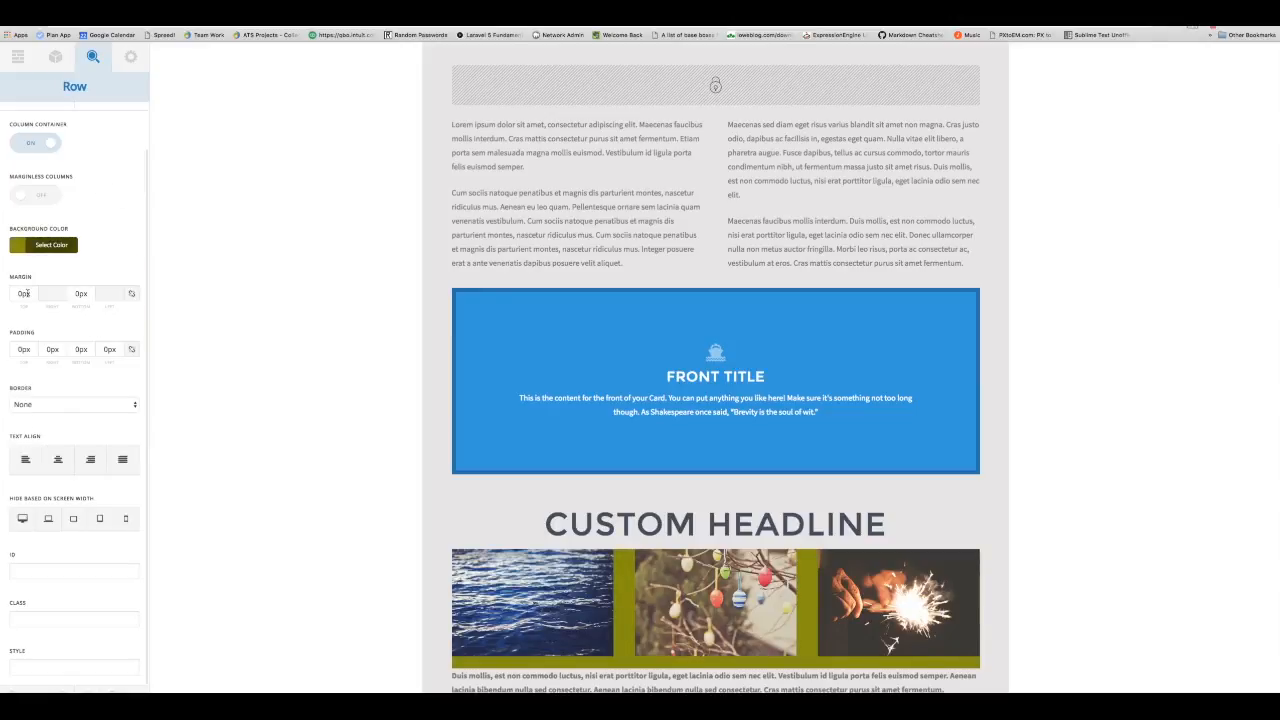
Step: Set the three-image row's padding to 10px on all four sides with the values linked
left_click(22, 348)
type("1")
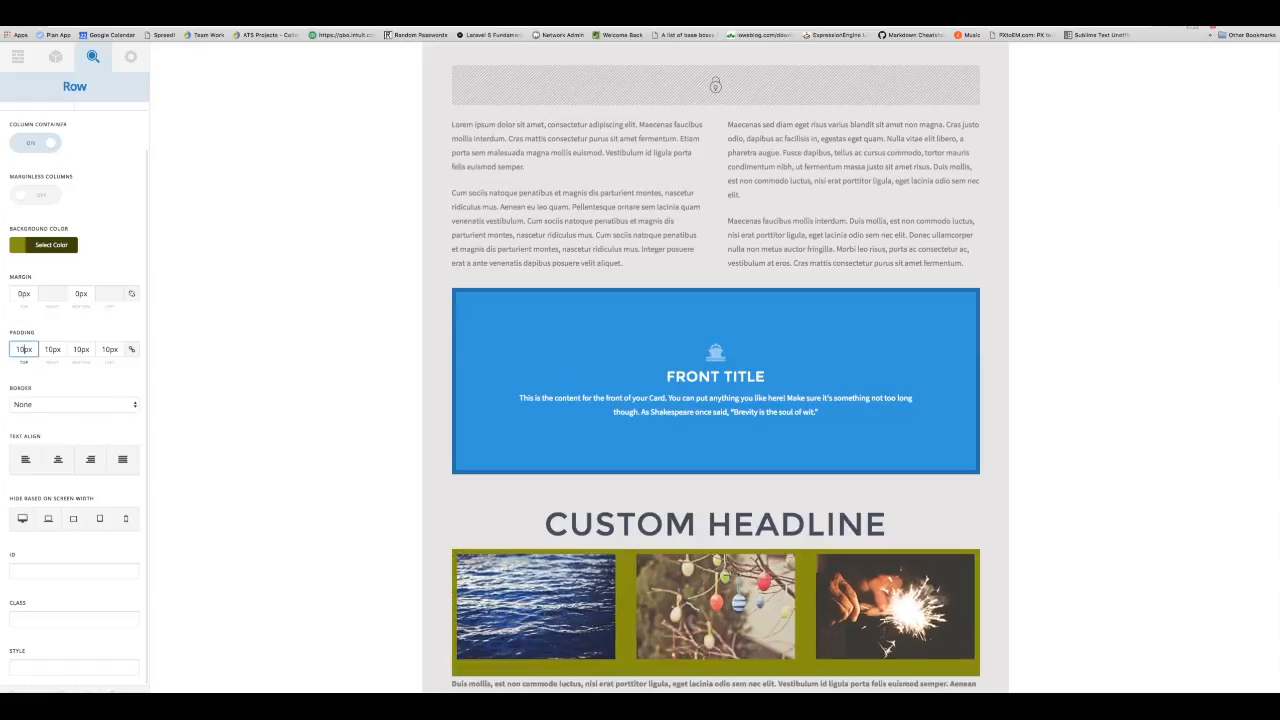
scroll(446, 411, "down", 4)
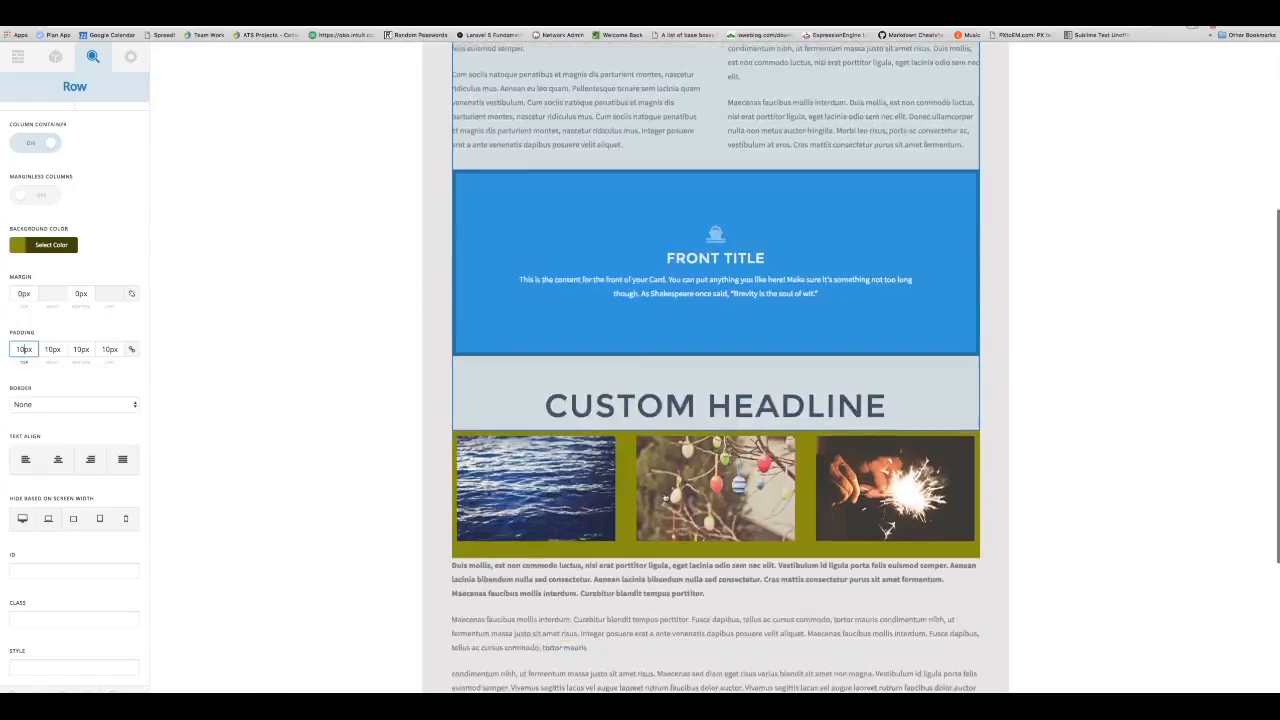
left_click(76, 381)
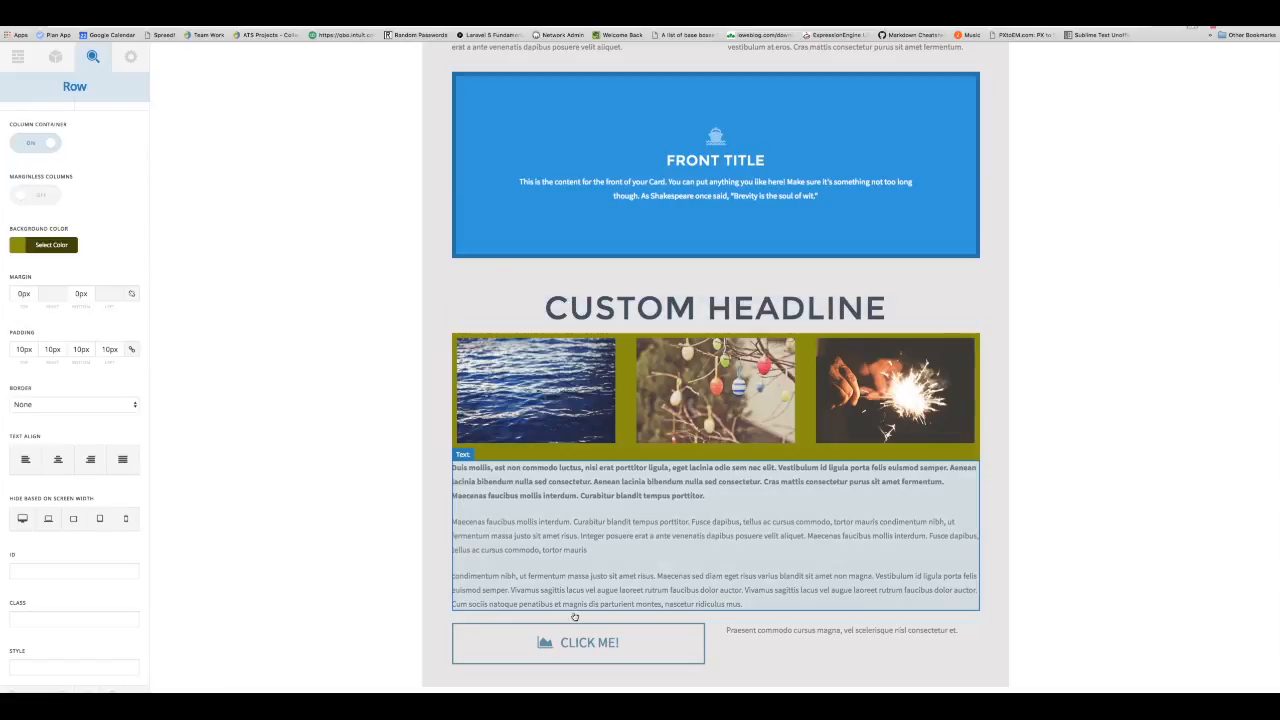
scroll(752, 555, "up", 5)
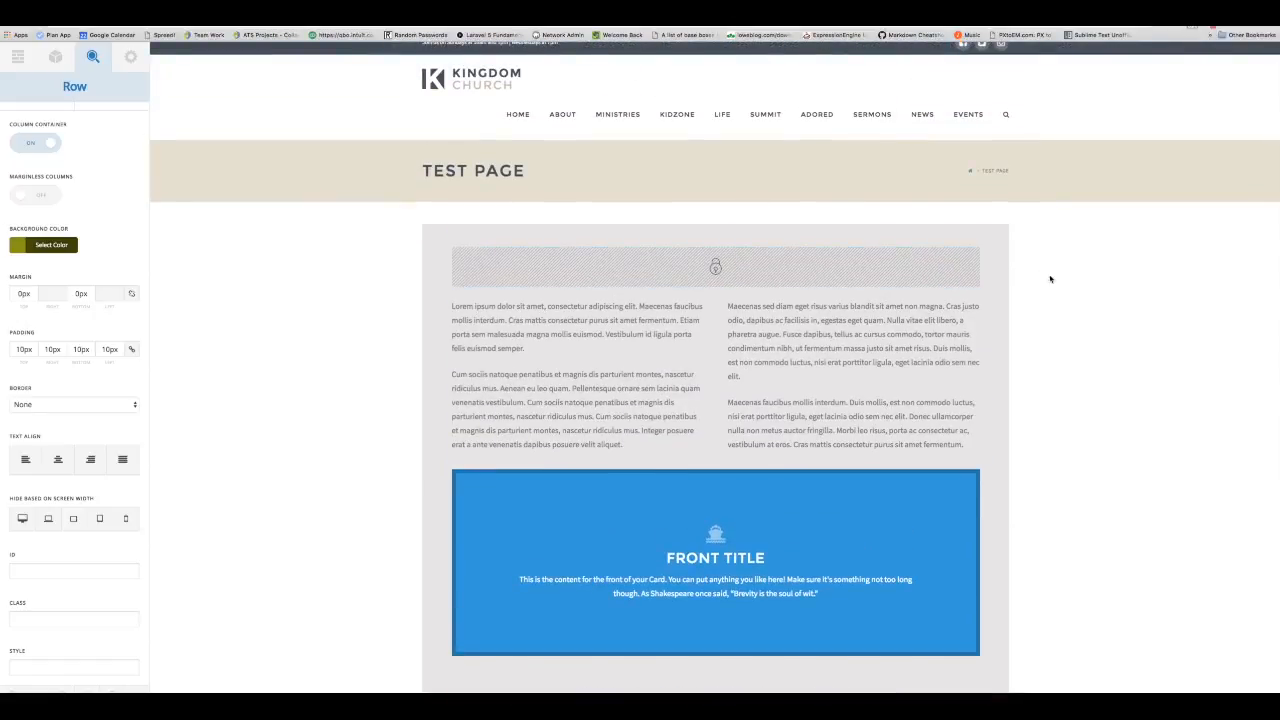
scroll(1026, 251, "up", 1)
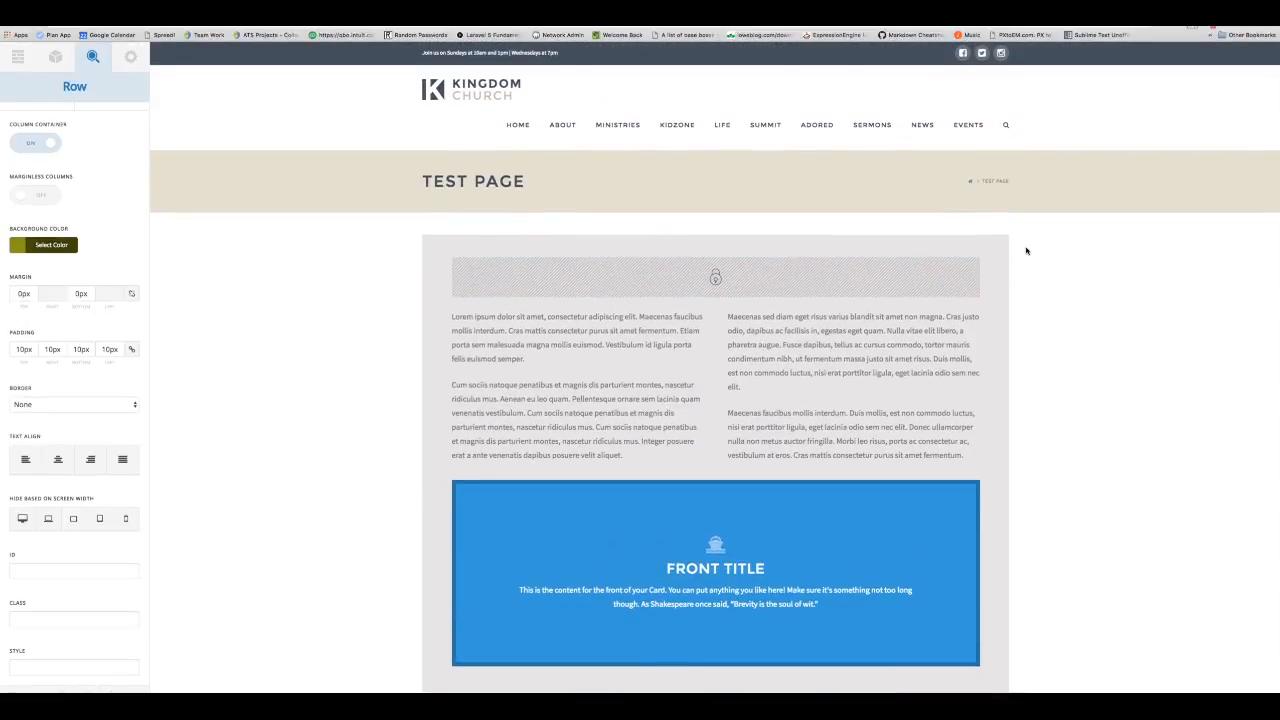
scroll(1194, 380, "down", 5)
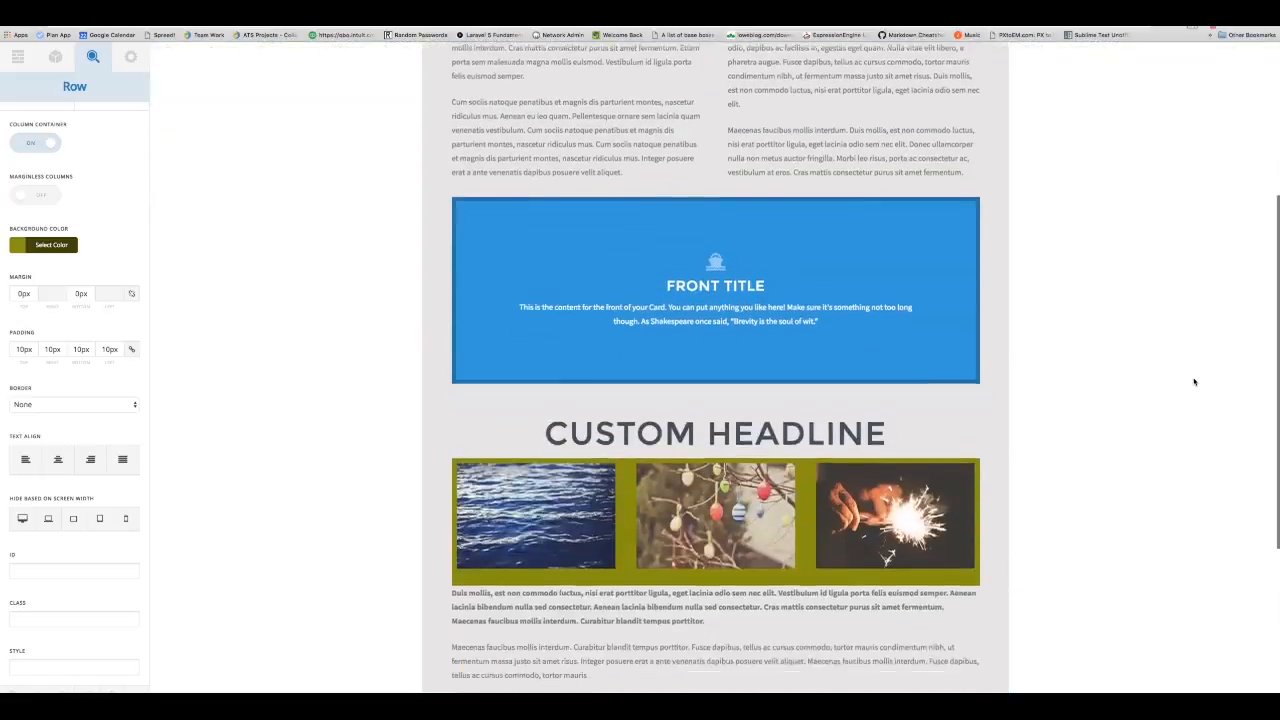
scroll(1075, 375, "up", 5)
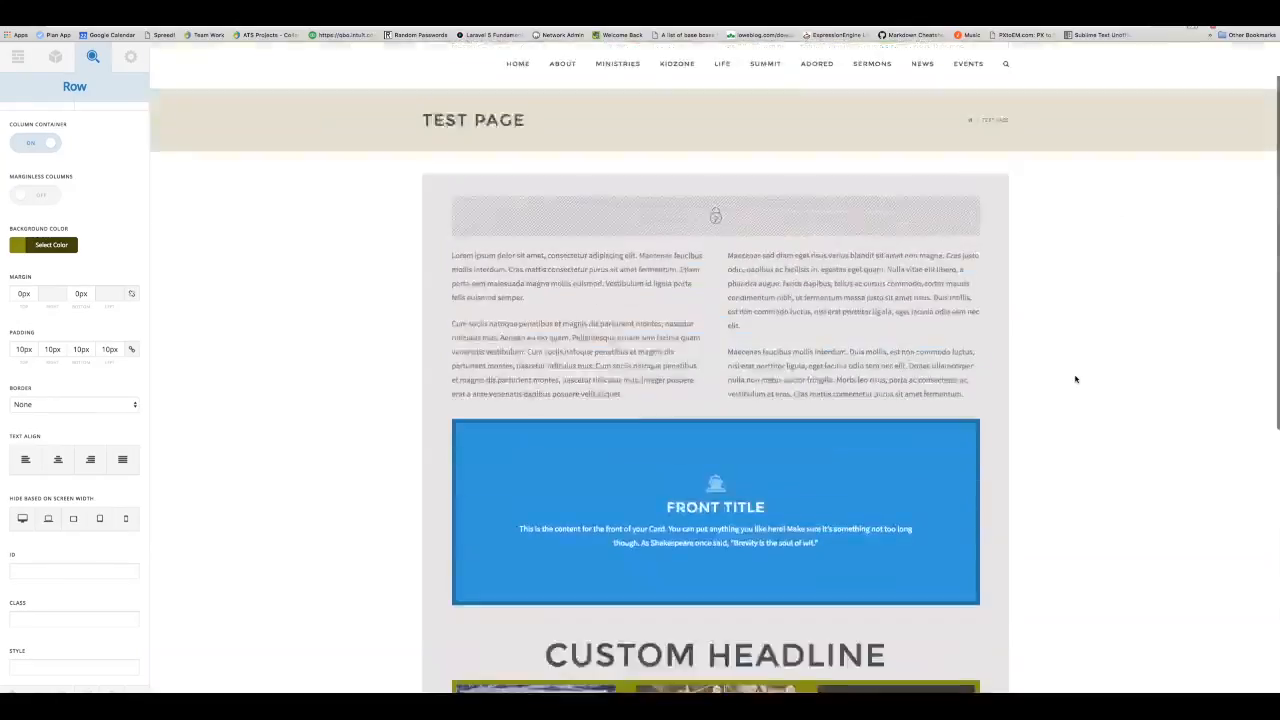